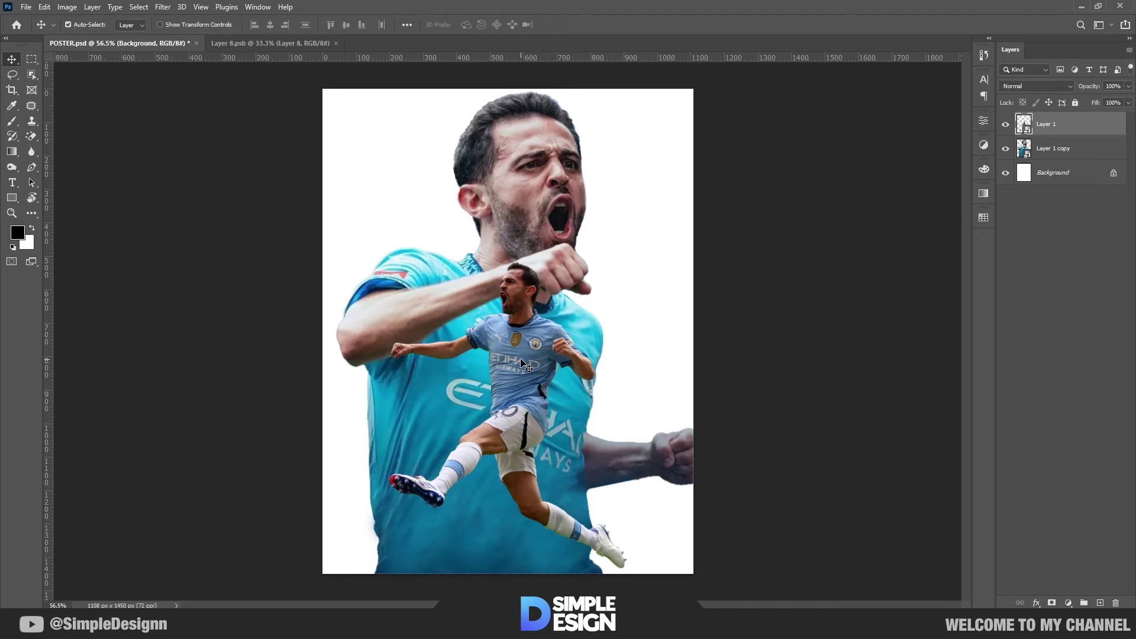
Add a clipped Hue/Saturation layer to Layer 1 with Blues saturation +55 and hue about -7
click(1076, 601)
click(1060, 498)
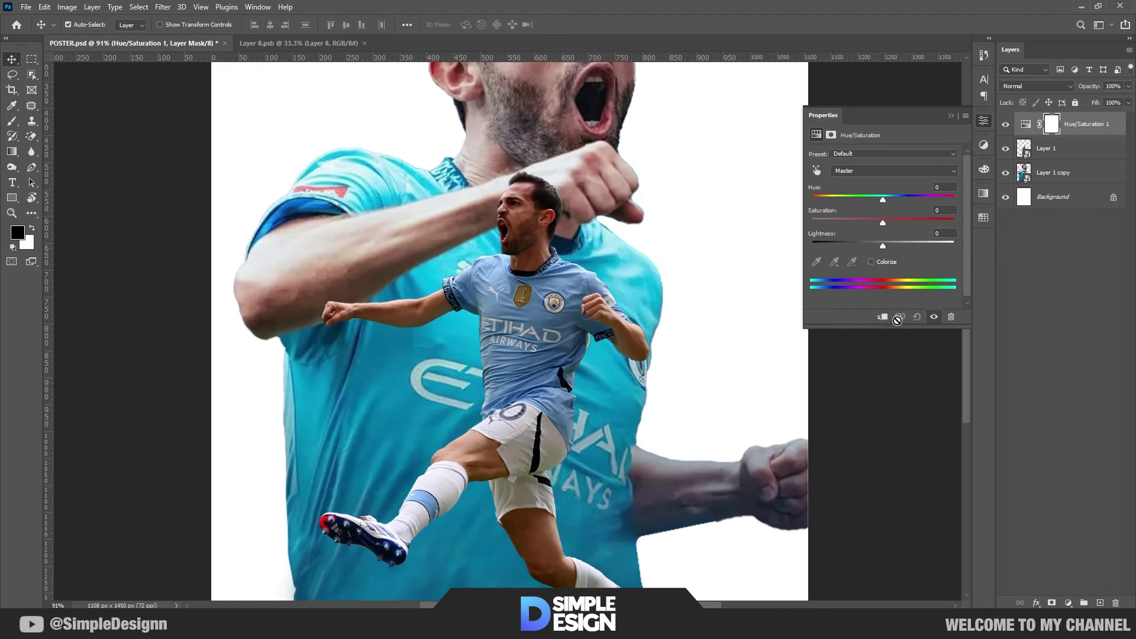
click(818, 171)
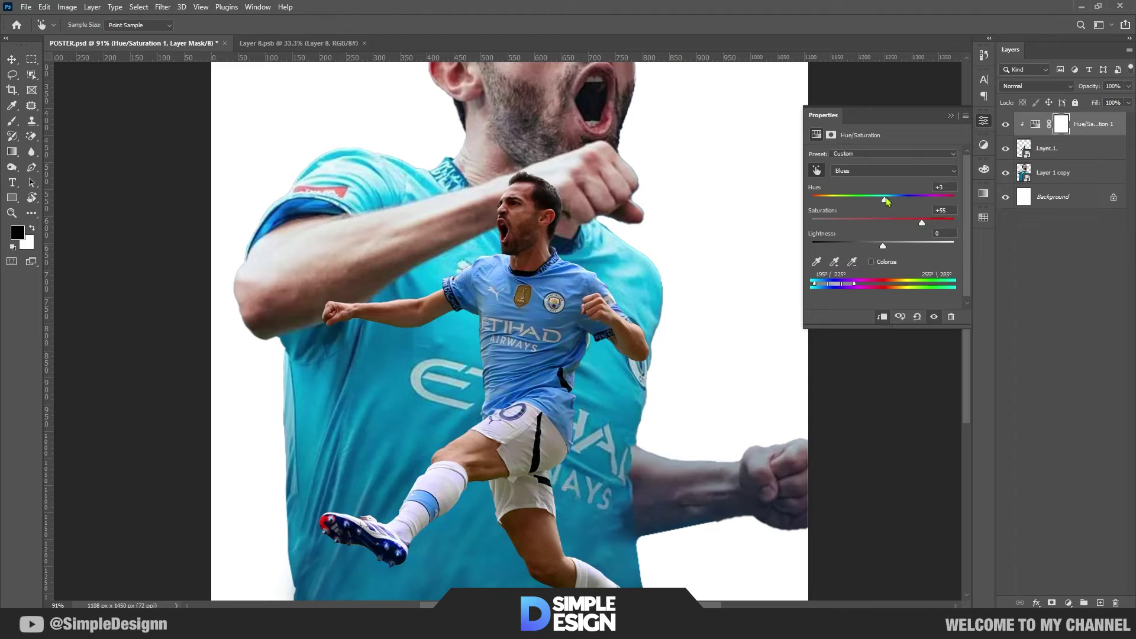
drag(886, 202, 876, 201)
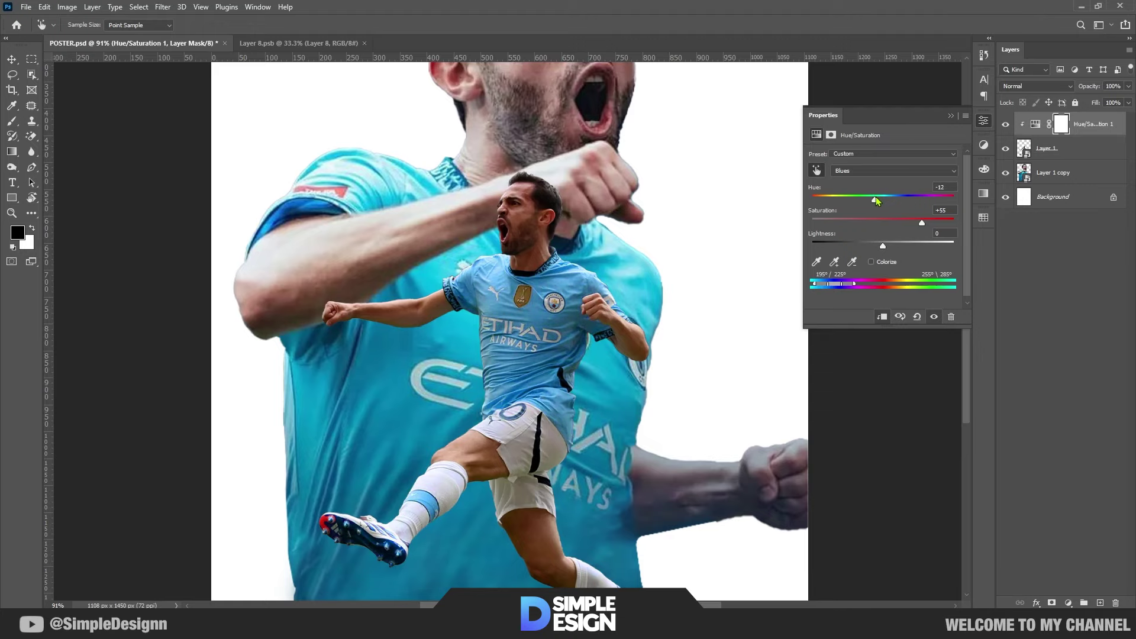
scroll(562, 329, down, 3)
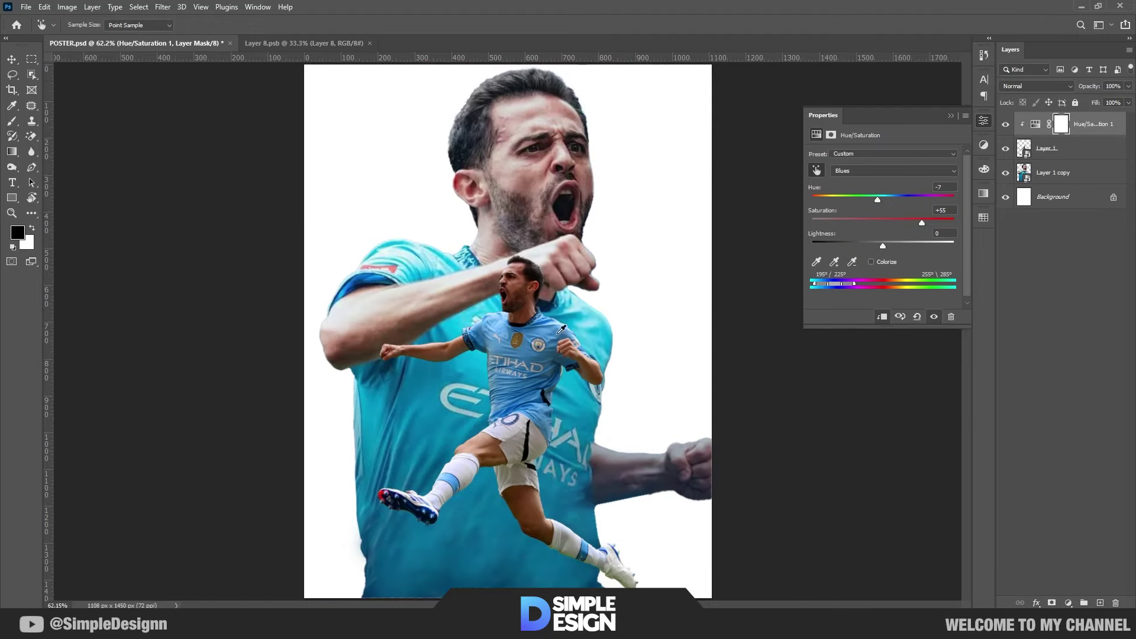
click(950, 117)
Group the Hue/Saturation adjustment and Layer 1 into Group 1
shift+click(1101, 159)
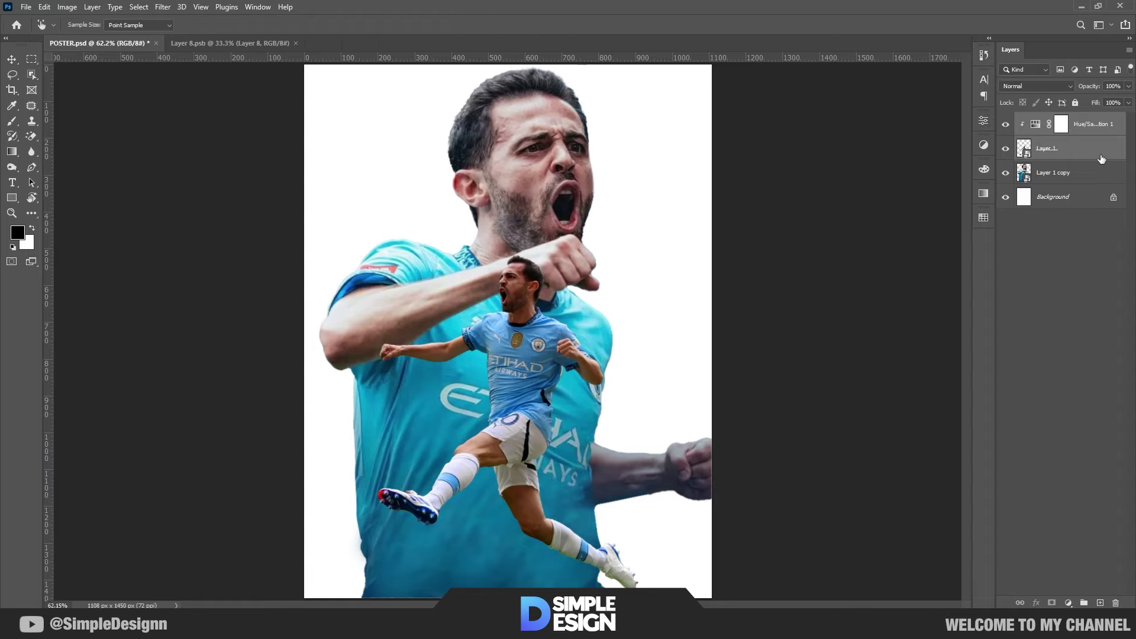
key(ctrl+g)
click(1018, 121)
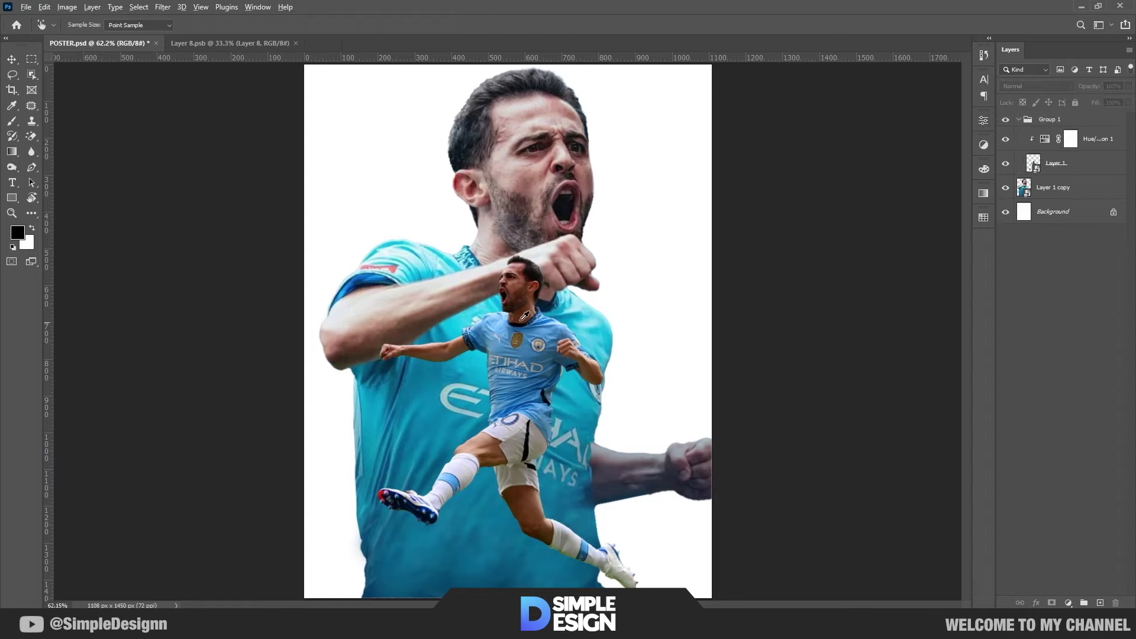
click(1075, 248)
scroll(506, 337, down, 1)
Bring the stadium image into POSTER as Layer 2 below Layer 1 copy, raised about 90 px
key(v)
click(230, 43)
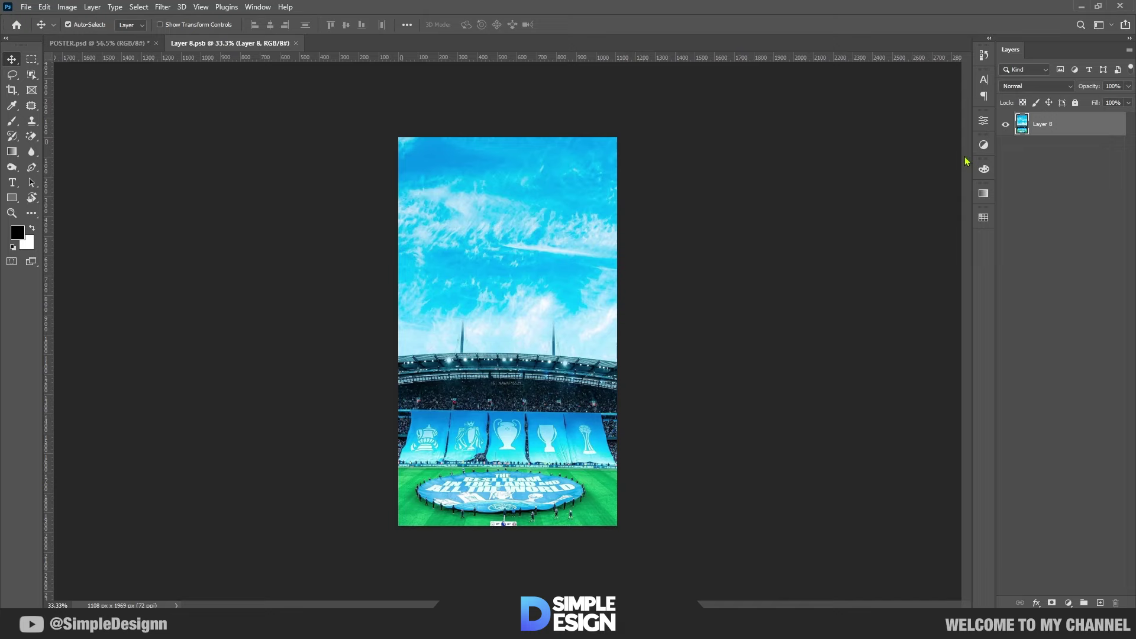
mouse_move(513, 316)
mouse_down()
mouse_move(113, 50)
mouse_move(528, 325)
mouse_move(516, 305)
mouse_up()
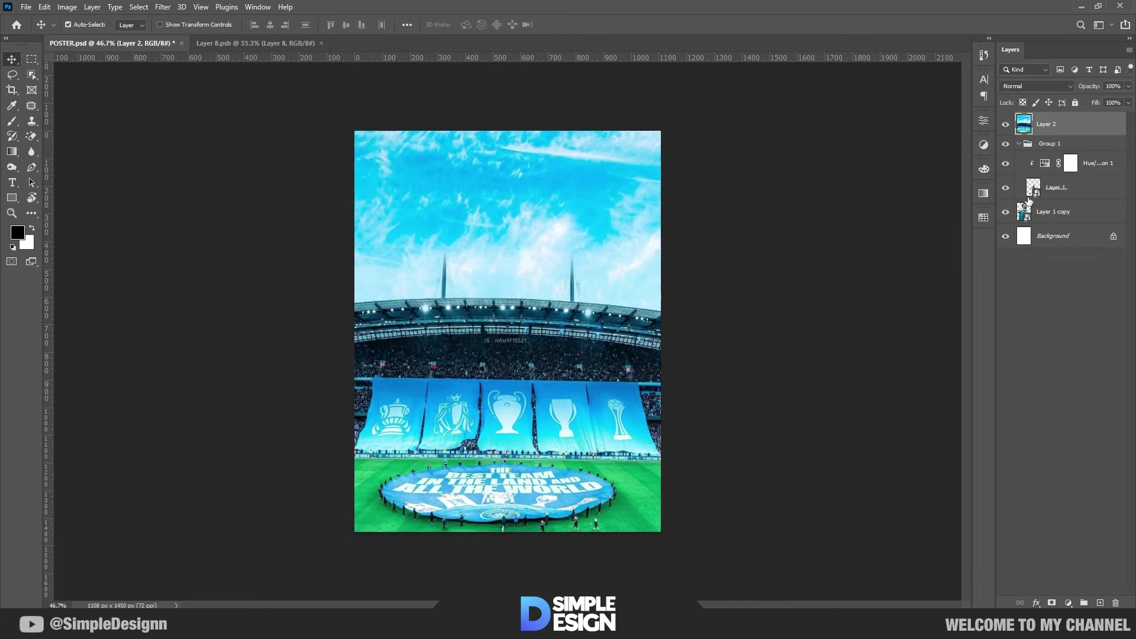
drag(1047, 124, 1051, 224)
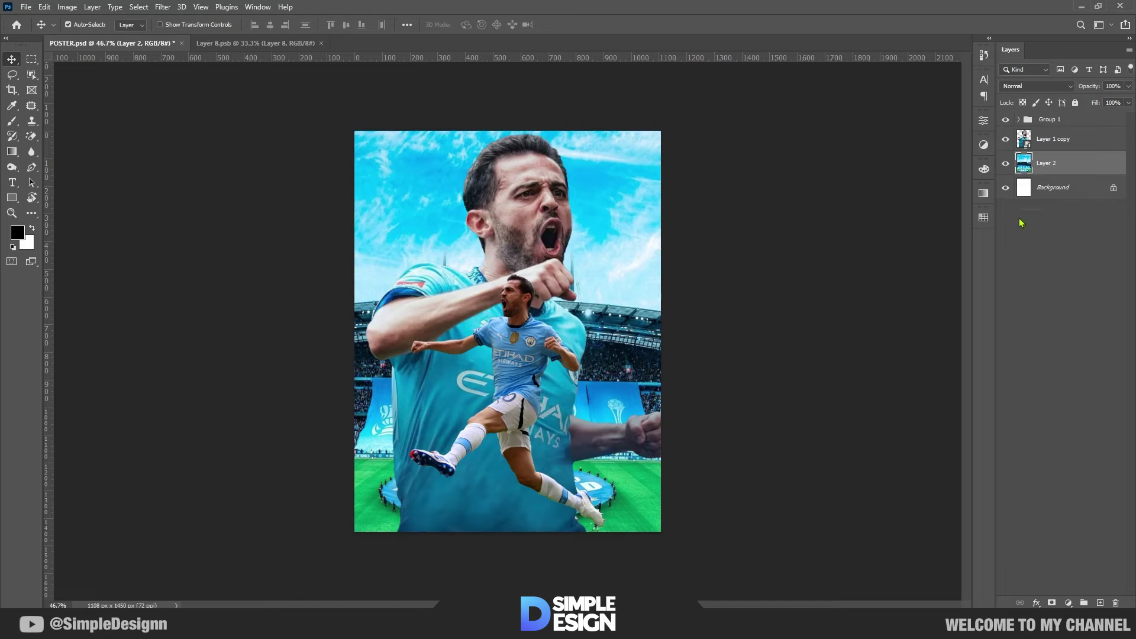
key(ctrl+t)
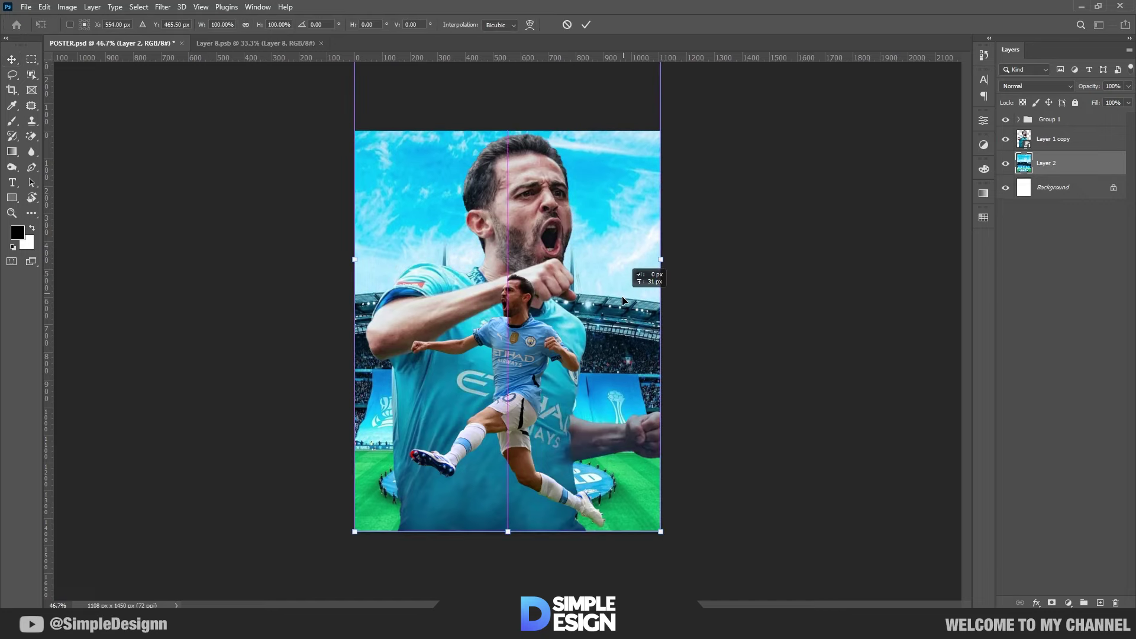
mouse_move(623, 300)
mouse_down()
mouse_move(622, 276)
mouse_move(622, 300)
mouse_up()
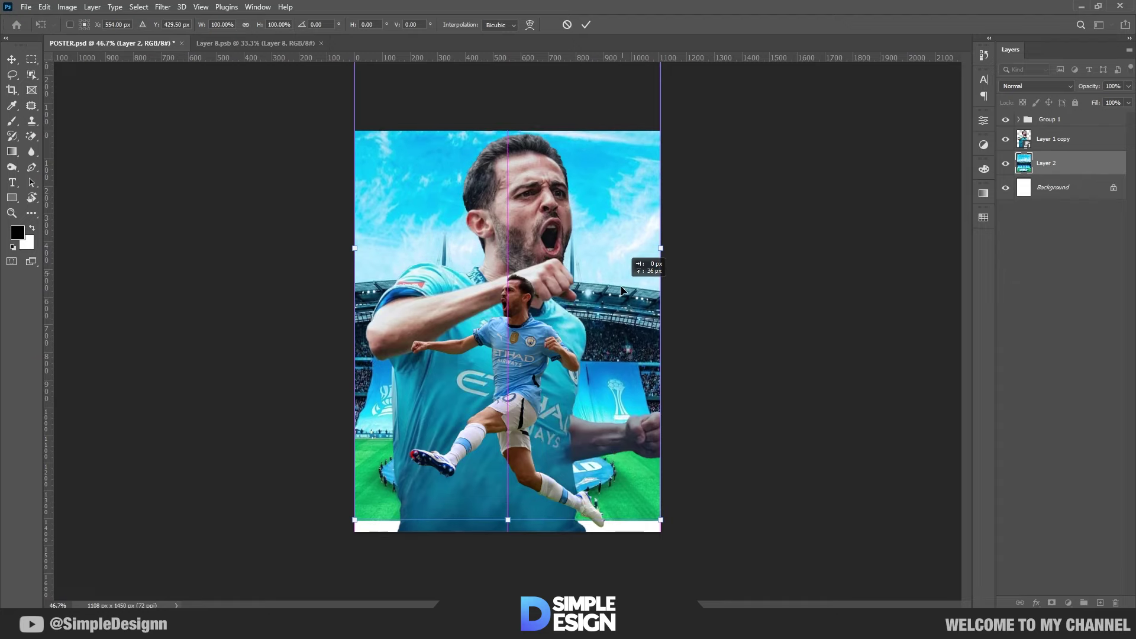
key(Return)
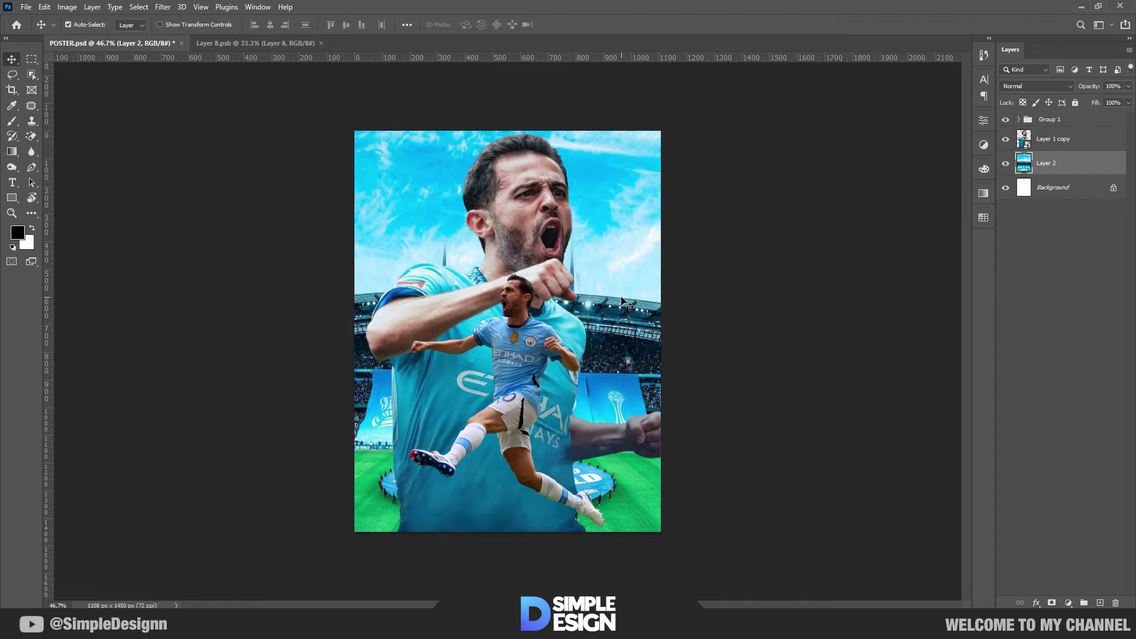
Add a new layer above the stadium and pick the Soft Round brush
click(1100, 603)
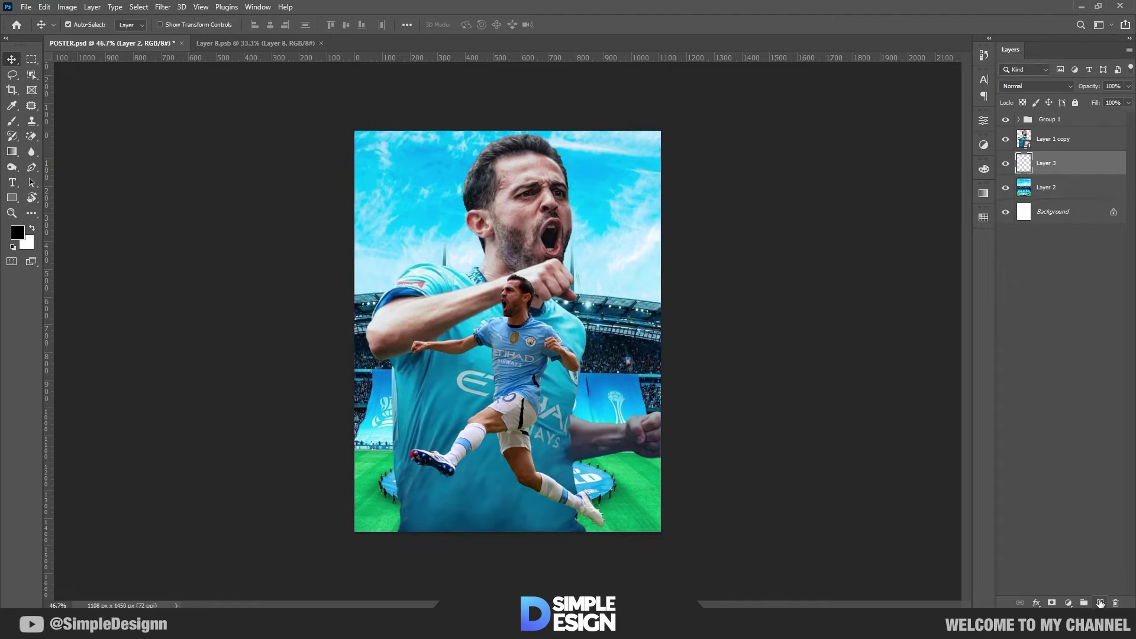
scroll(501, 495, up, 1)
key(b)
right_click(571, 458)
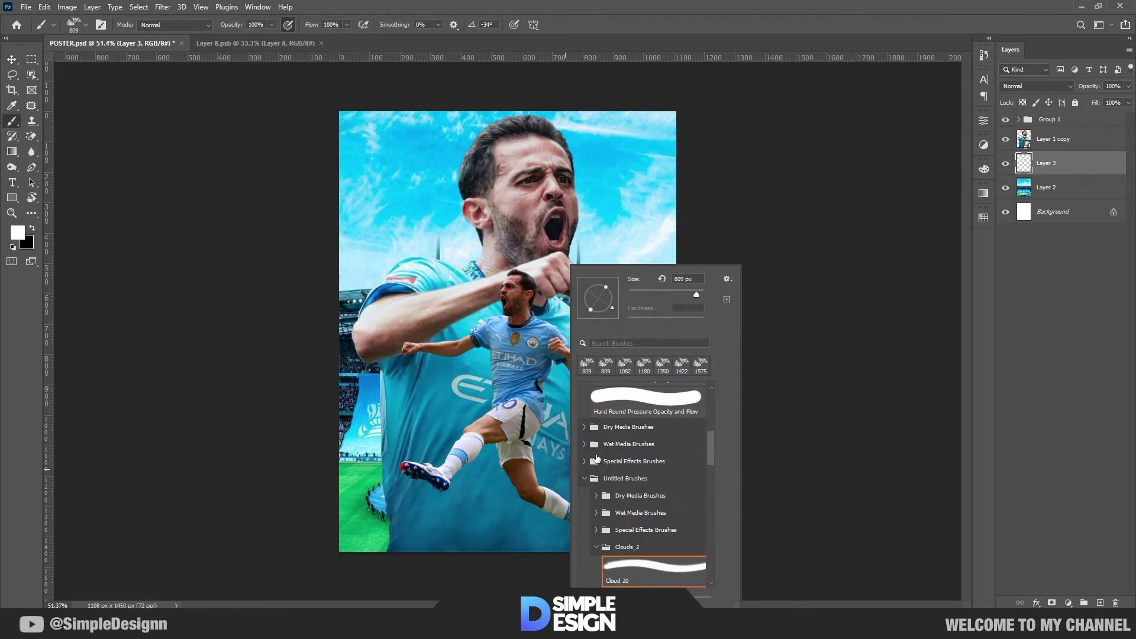
drag(711, 463, 712, 394)
click(625, 411)
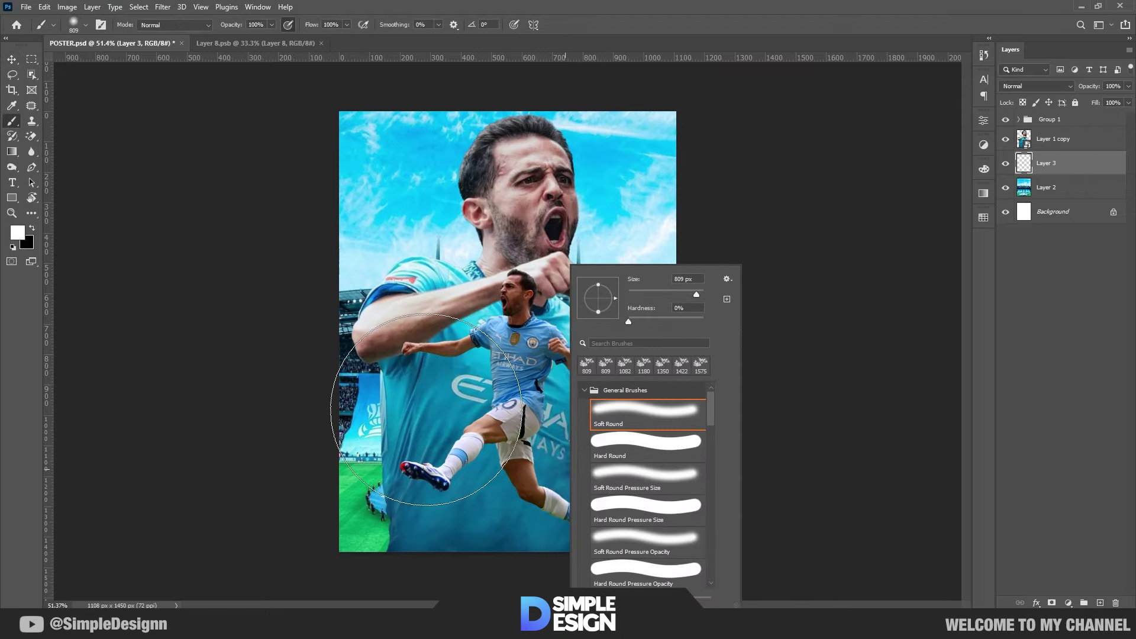
key(Return)
Paint sampled dark teal over the green pitch and shift the paint down 66 px
key(i)
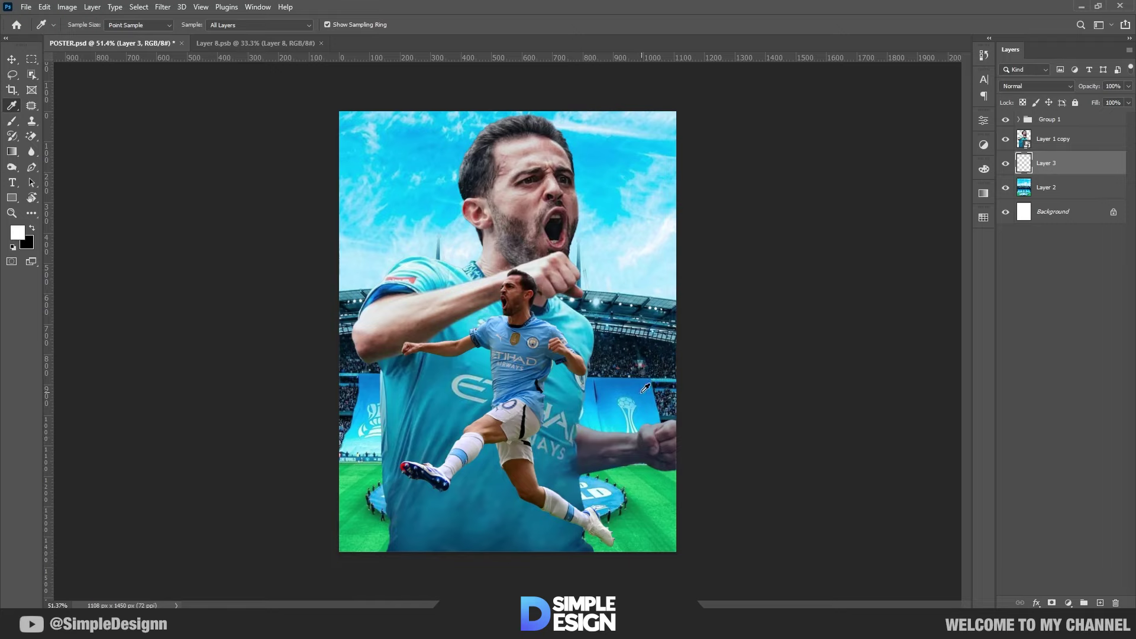
click(578, 472)
key(b)
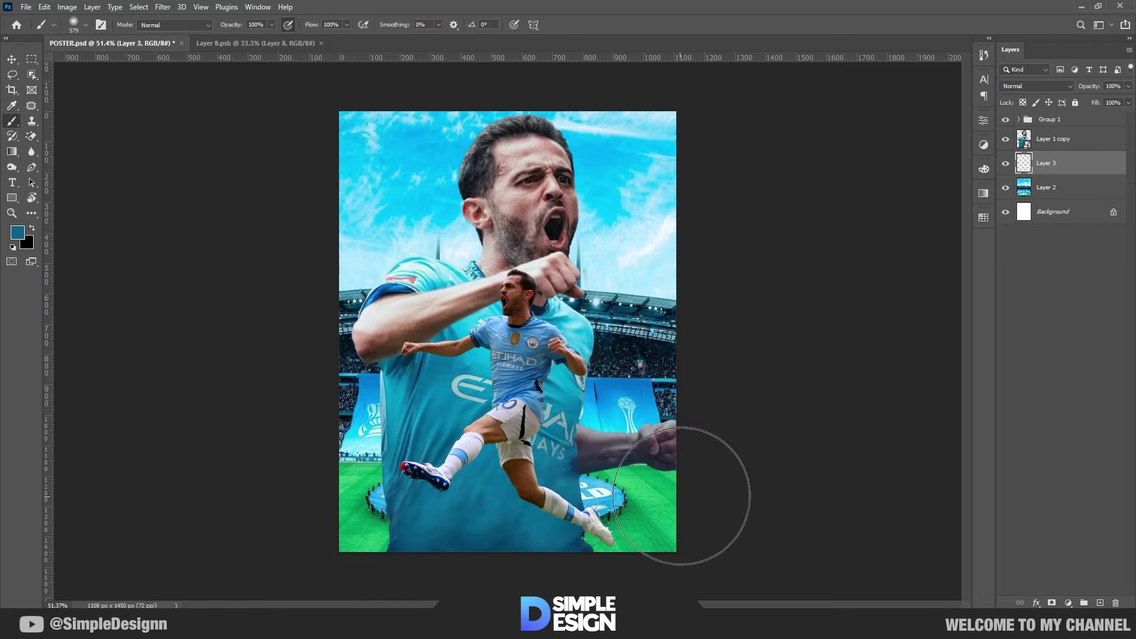
mouse_move(748, 482)
mouse_down()
mouse_move(329, 481)
mouse_move(807, 469)
mouse_up()
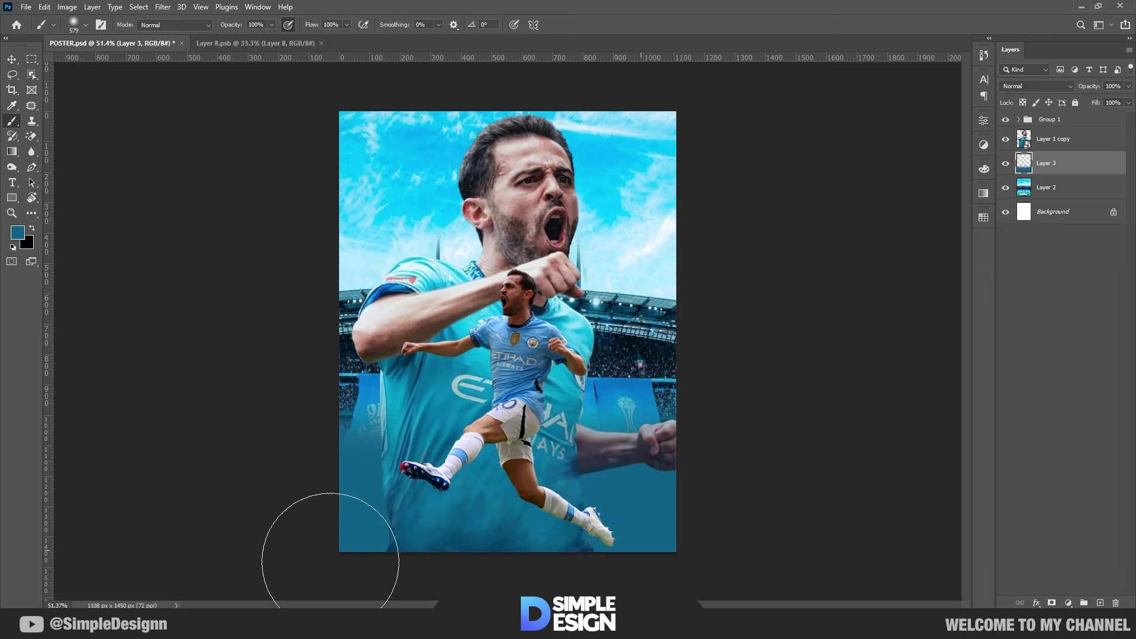
scroll(515, 355, up, 1)
key(ctrl+t)
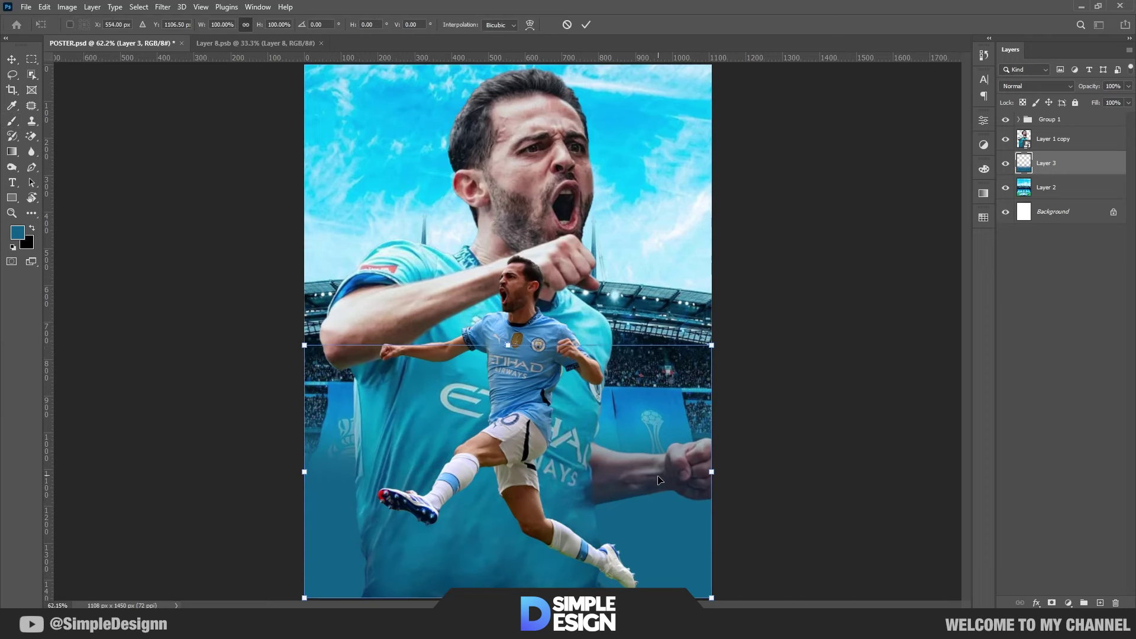
drag(659, 479, 659, 503)
key(Return)
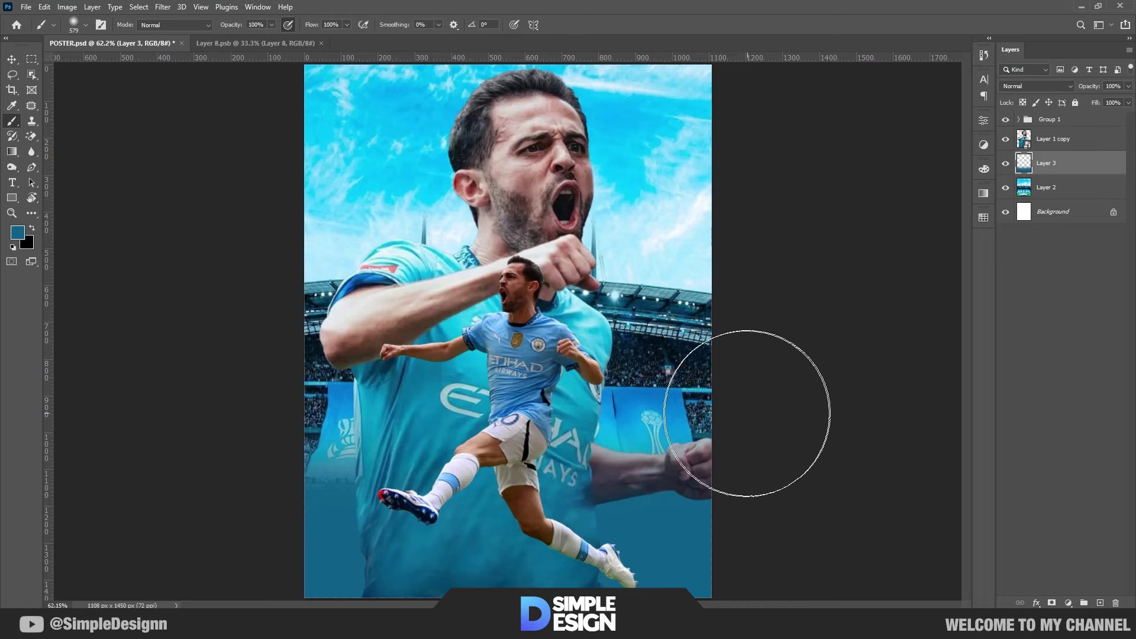
Paint more sampled blues and teals with a 1003 px, then 786 px brush at 53% flow
alt+click(698, 436)
scroll(660, 472, down, 2)
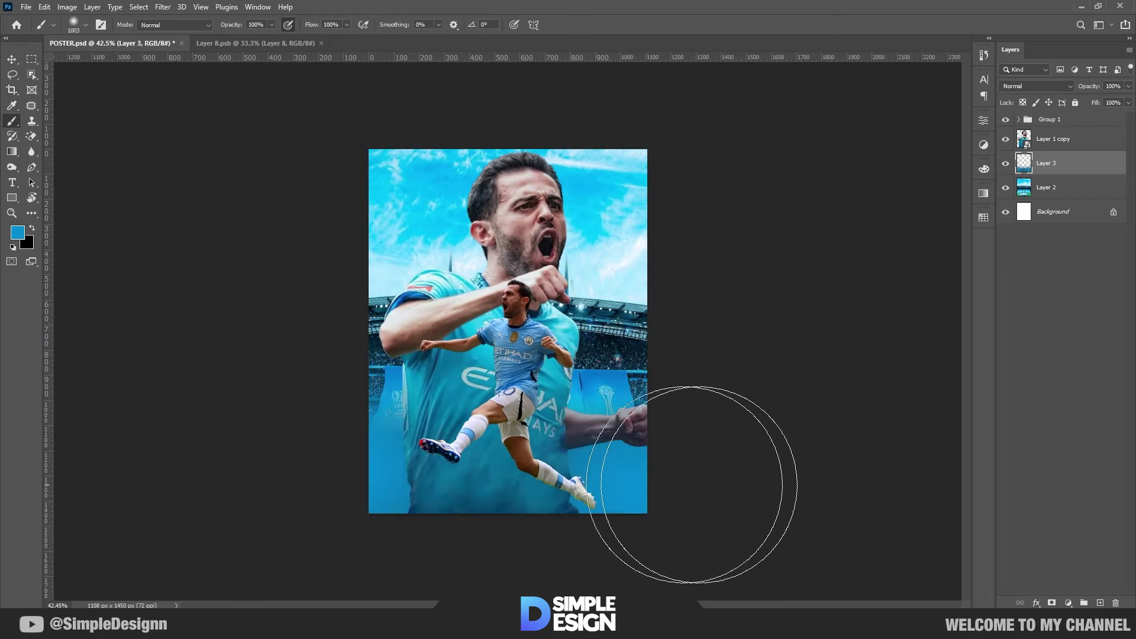
alt+right_click(511, 506)
alt+scroll(511, 506, up, 4)
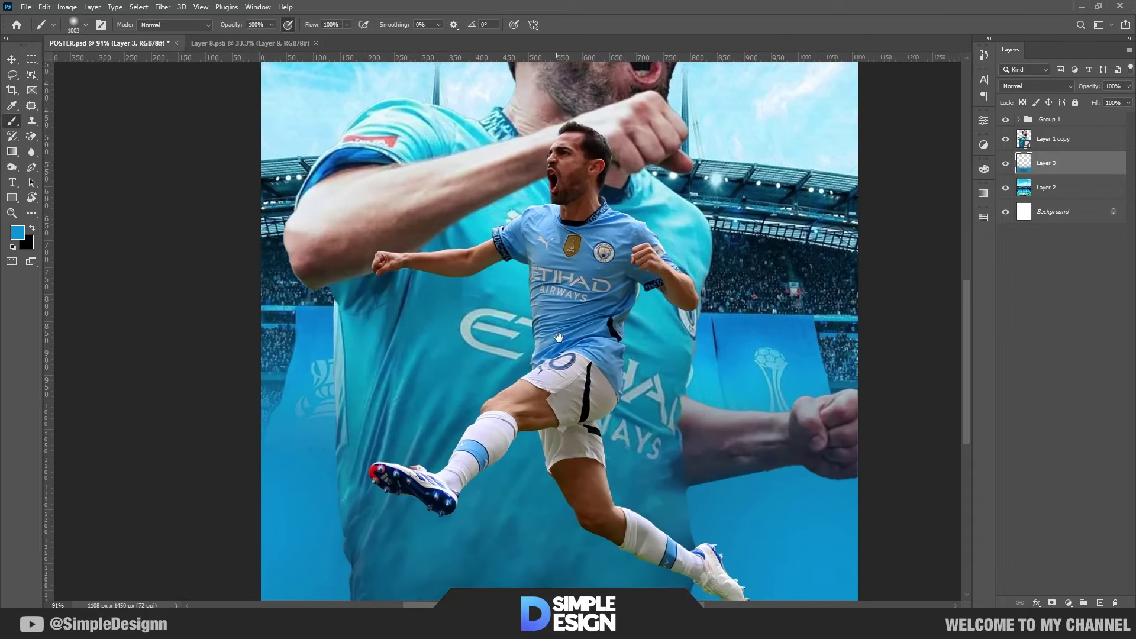
scroll(635, 345, down, 5)
alt+click(641, 448)
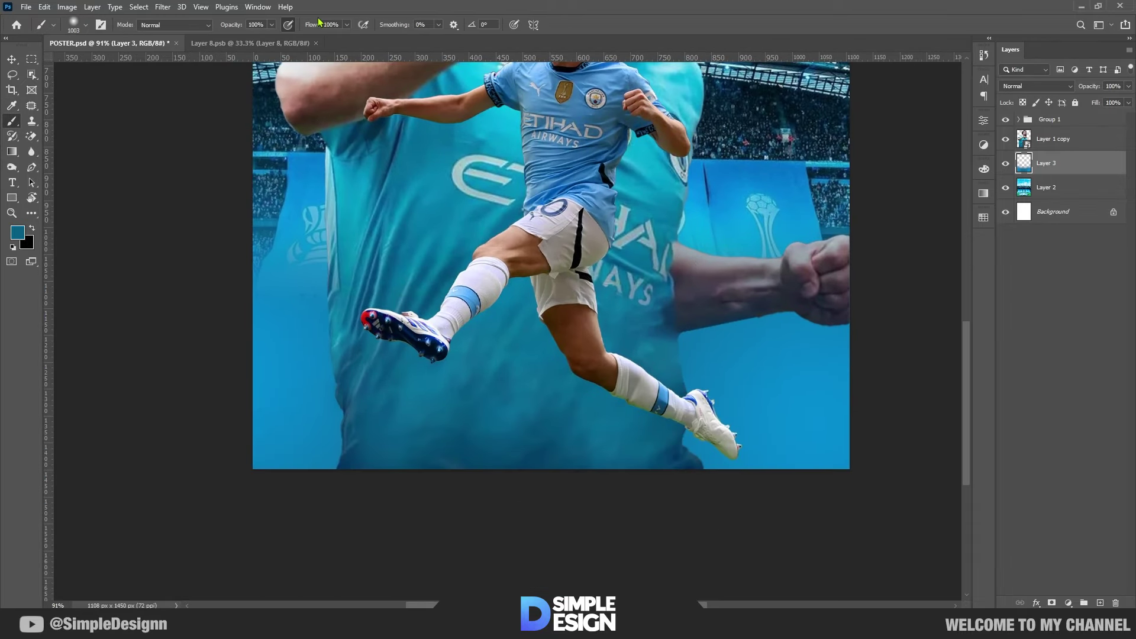
text(53)
key(Return)
alt+scroll(442, 340, down, 2)
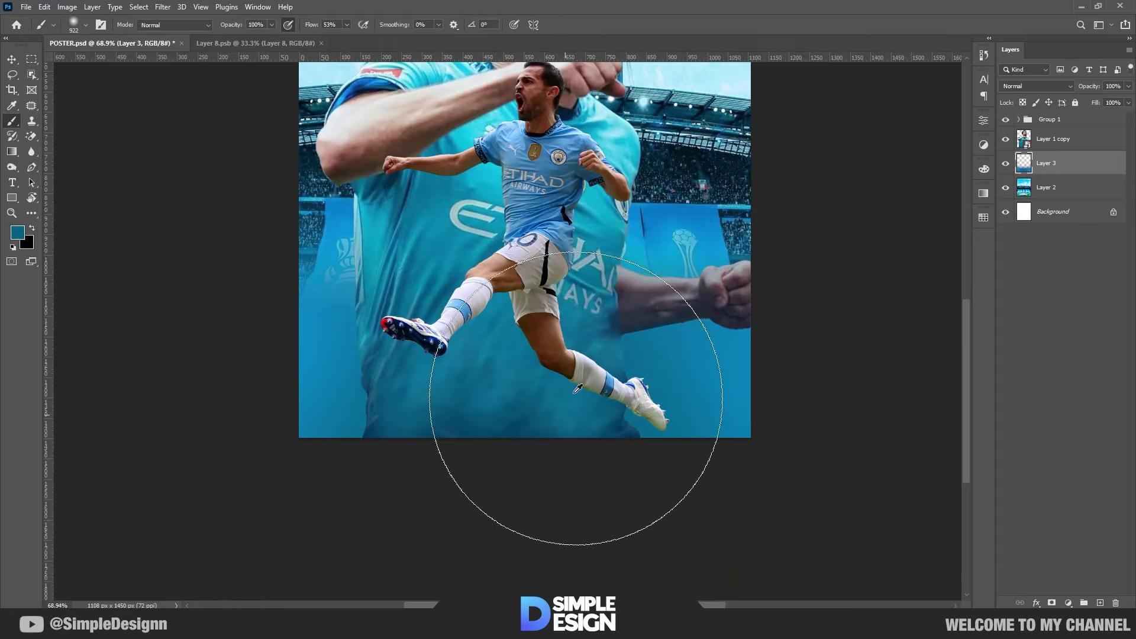
alt+right_click(399, 536)
alt+scroll(576, 477, down, 2)
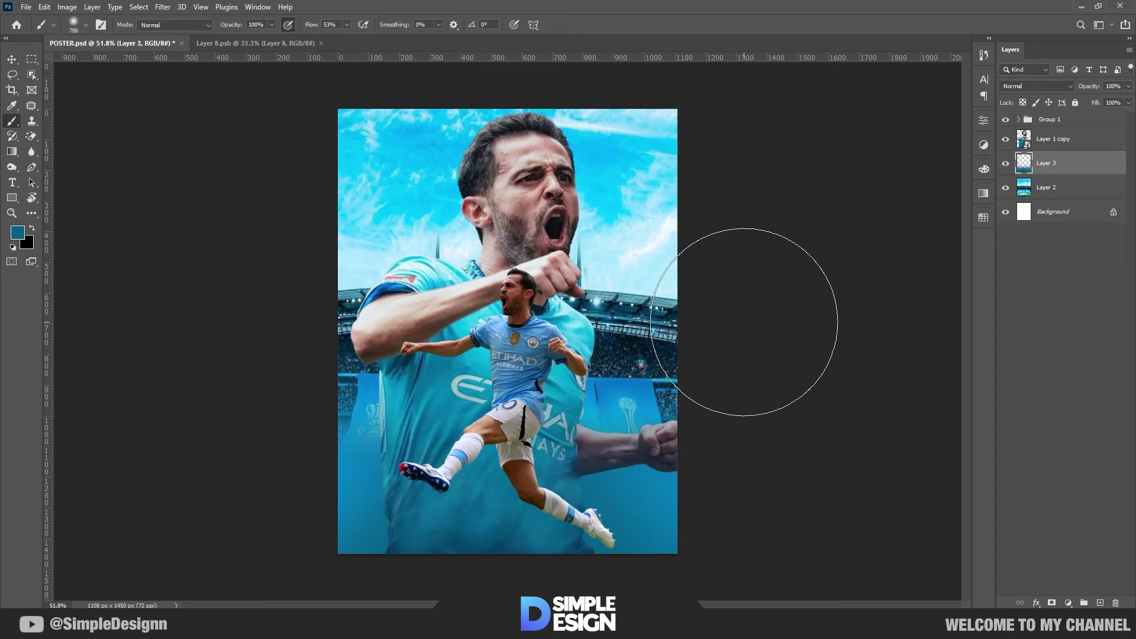
Group the stadium and teal paint layers as BG
key(v)
scroll(512, 332, up, 1)
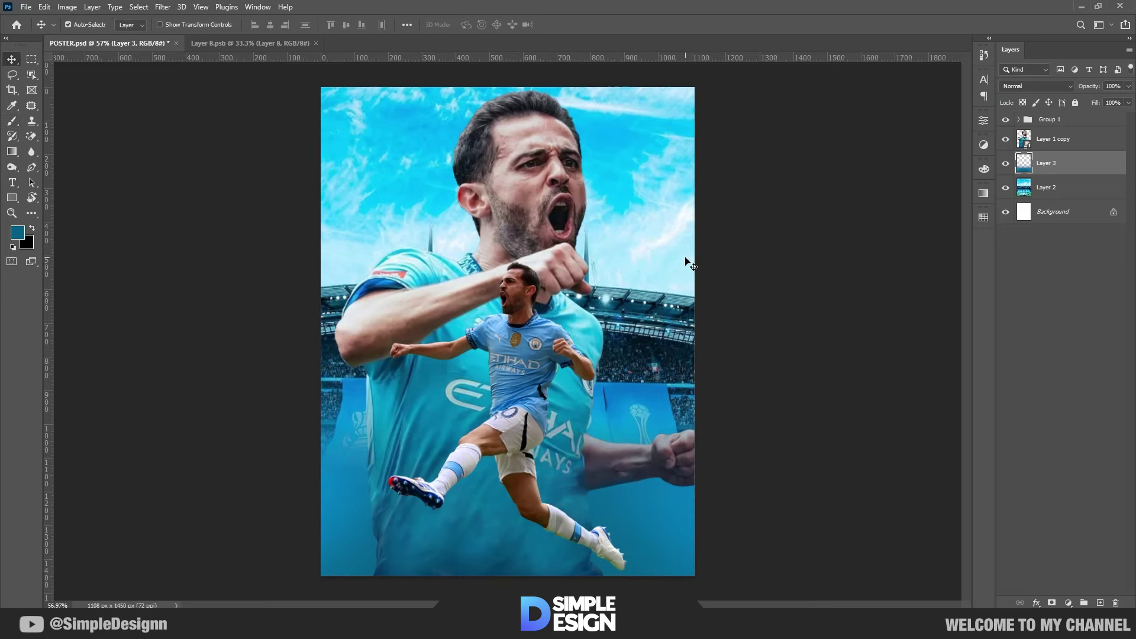
shift+click(1056, 196)
key(ctrl+g)
text(BG)
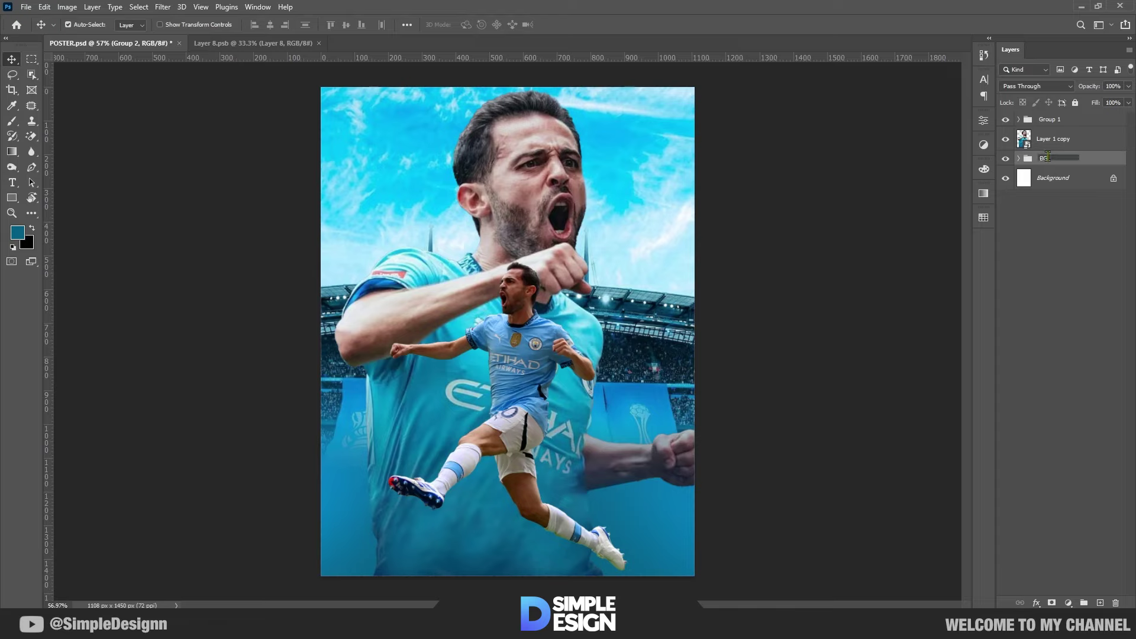
key(Return)
click(1050, 140)
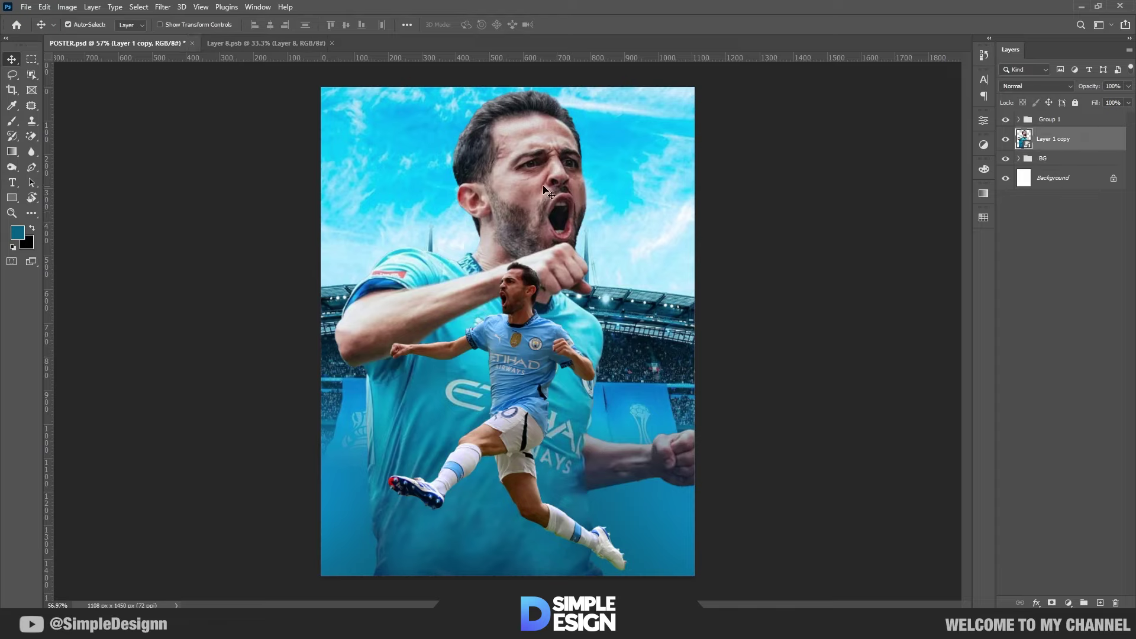
click(161, 7)
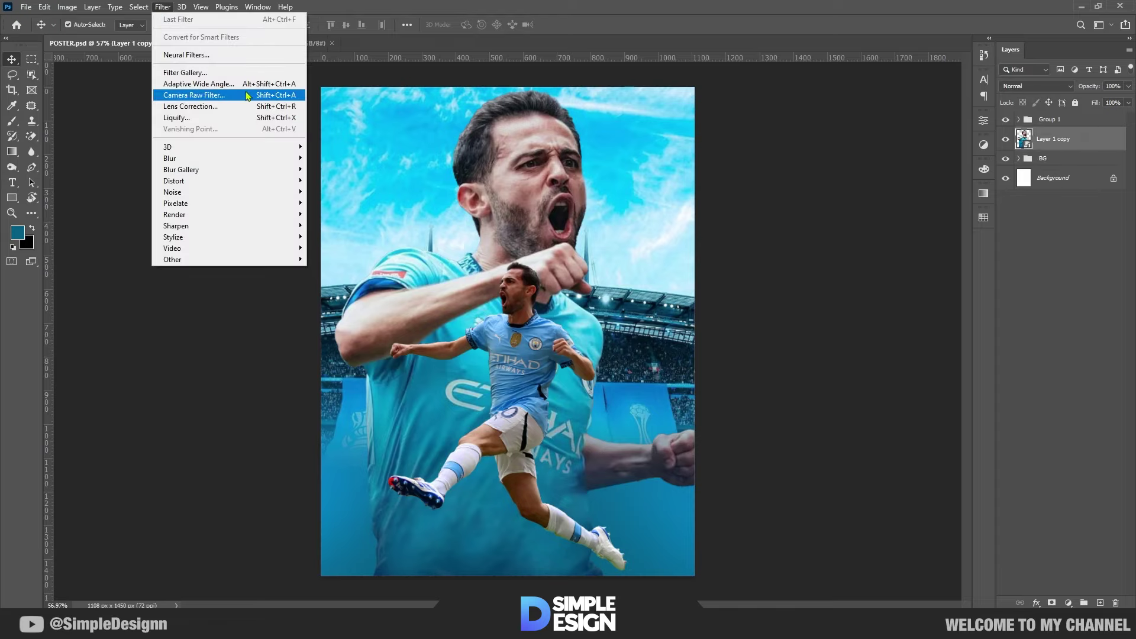
Give the portrait Camera Raw Contrast +15, Texture +38 and Clarity +21
click(177, 92)
click(606, 297)
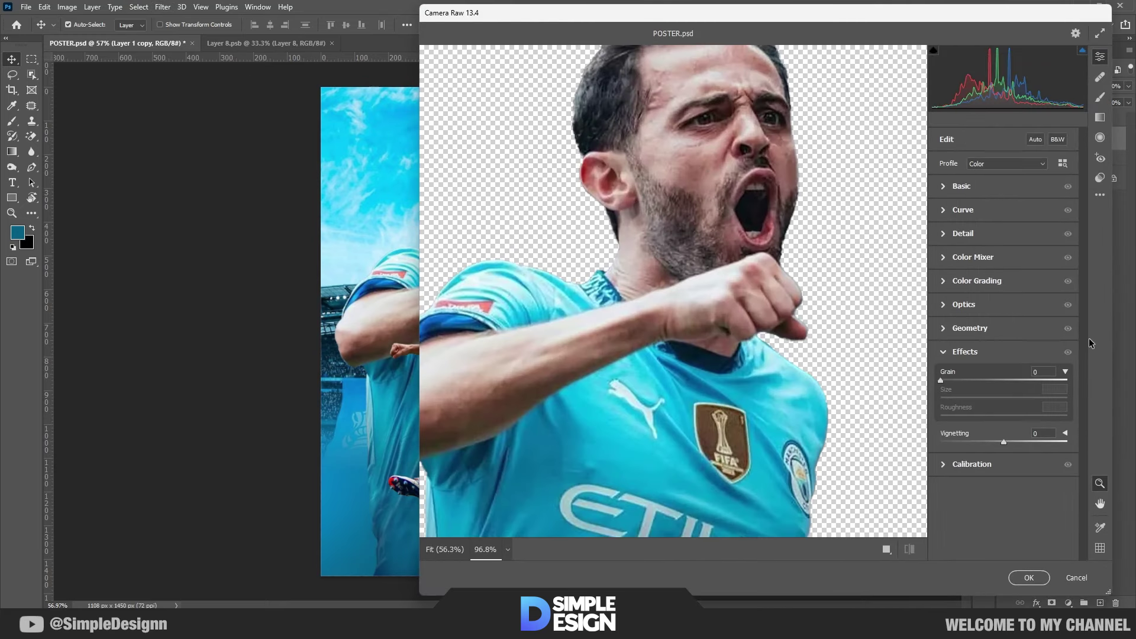
click(997, 196)
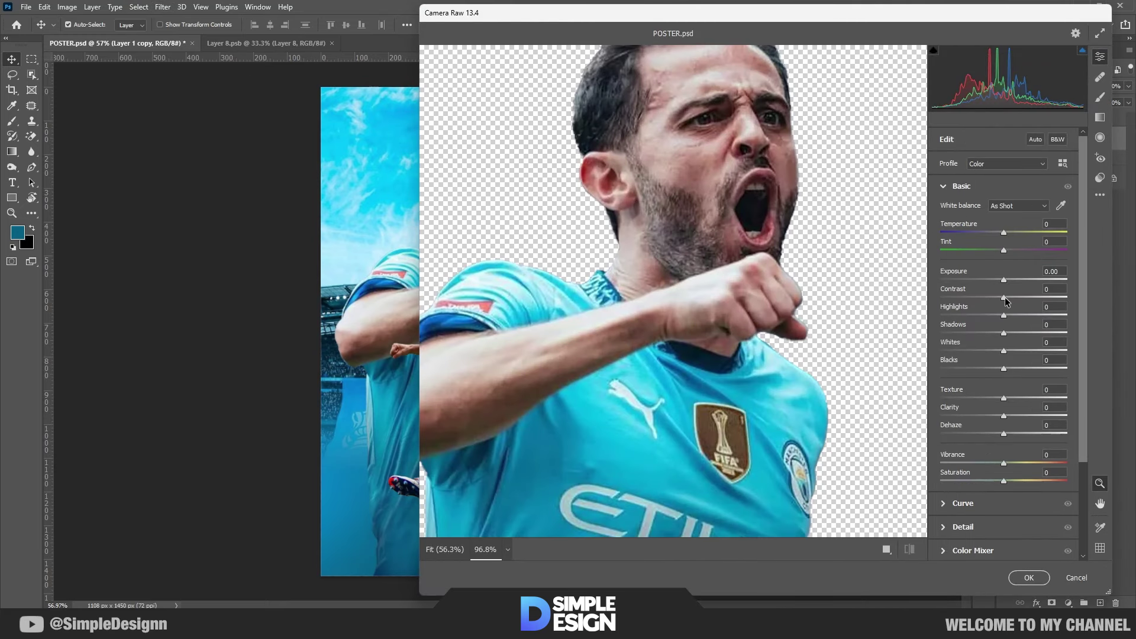
drag(1006, 298, 1014, 299)
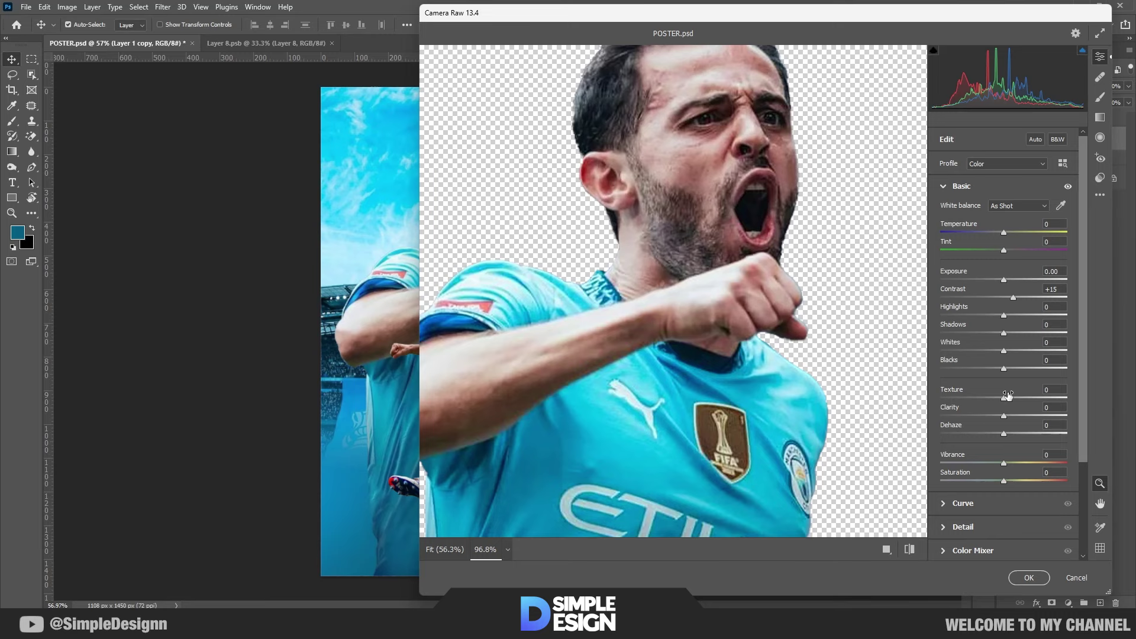
mouse_move(1027, 398)
mouse_down()
mouse_move(1052, 395)
mouse_move(1015, 416)
mouse_up()
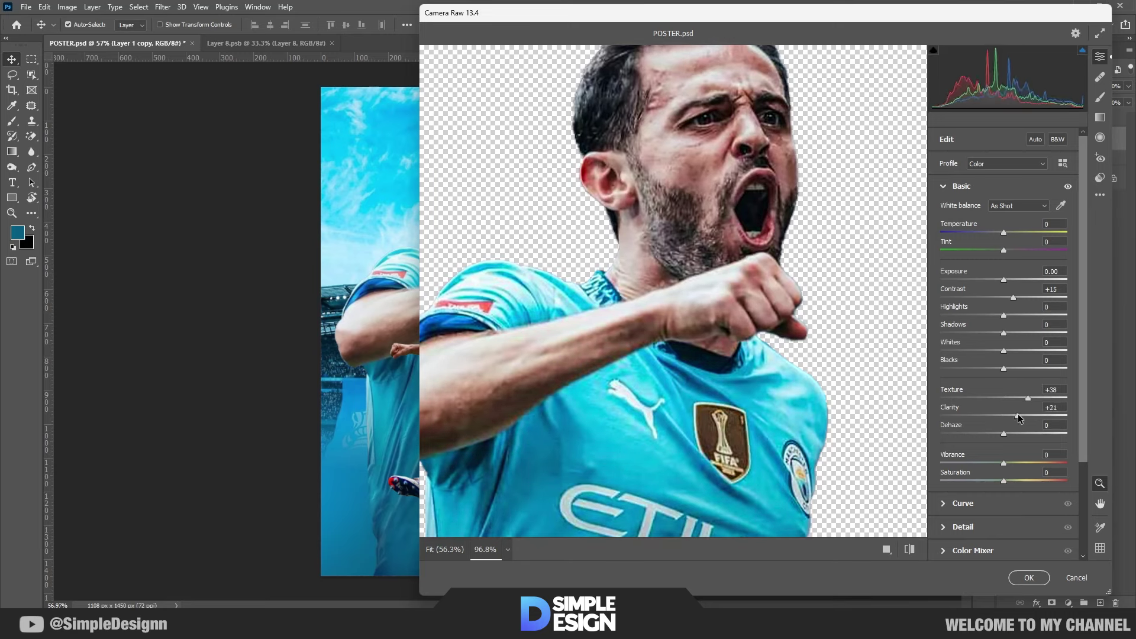
Set Sharpening 31, Noise Reduction 48, Grain 13 and Roughness 39
scroll(1010, 457, down, 2)
click(963, 470)
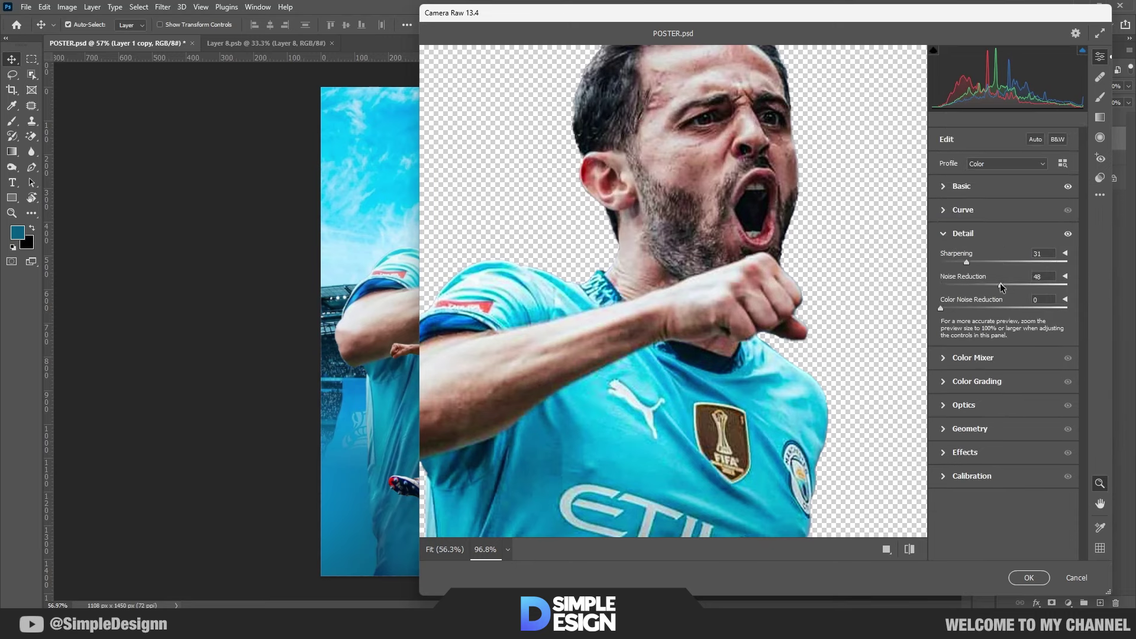
drag(976, 308, 1005, 311)
click(965, 452)
drag(942, 380, 979, 379)
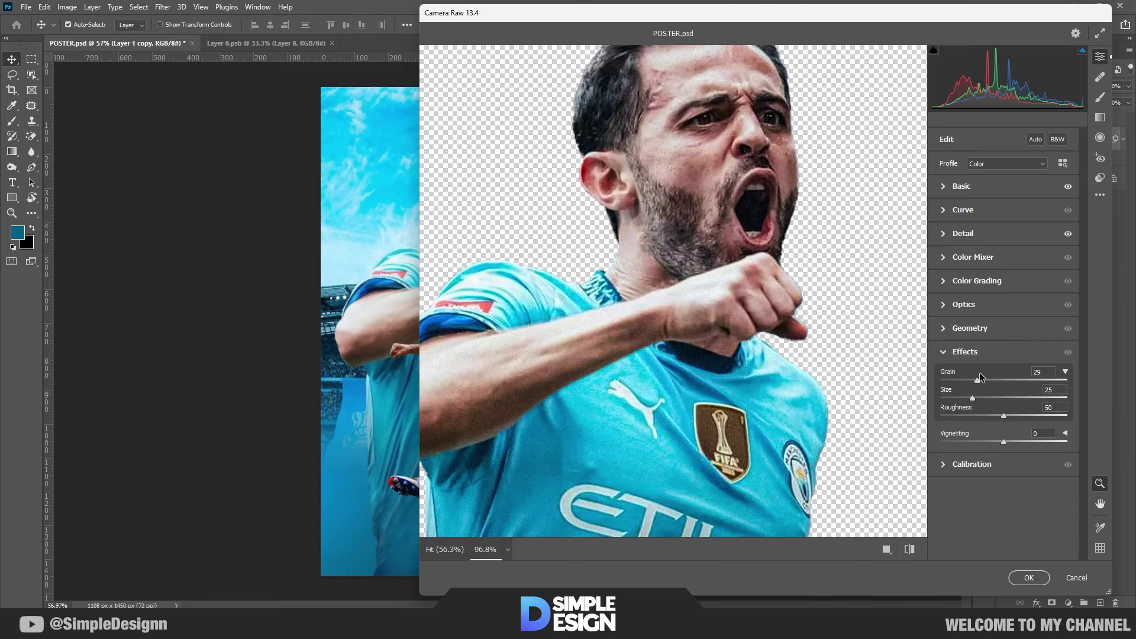
drag(1003, 416, 989, 416)
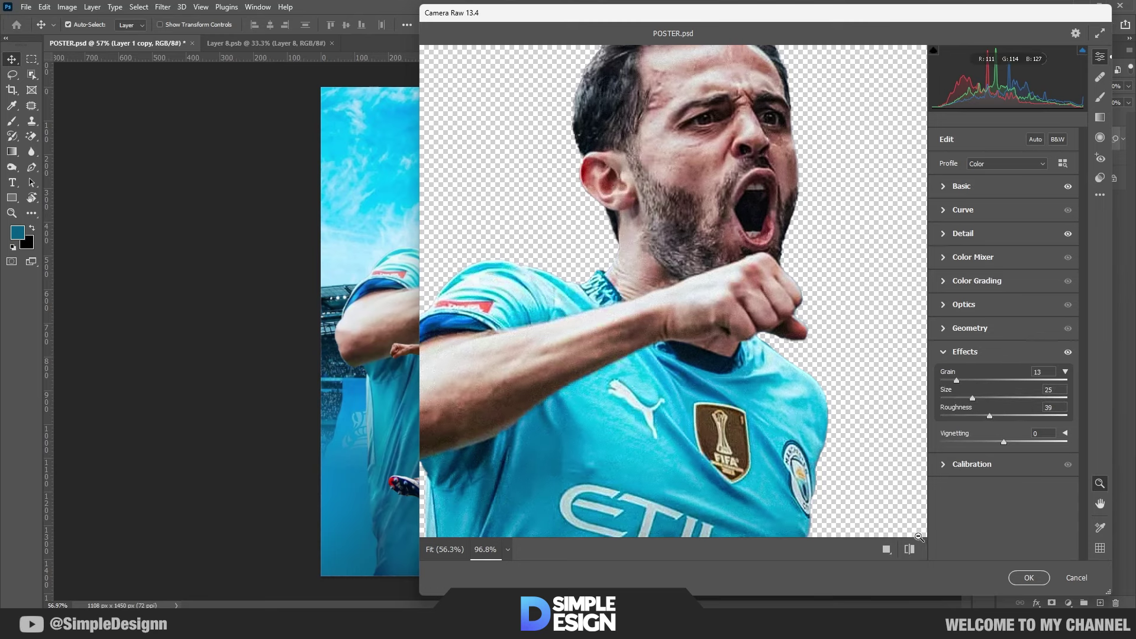
click(1030, 578)
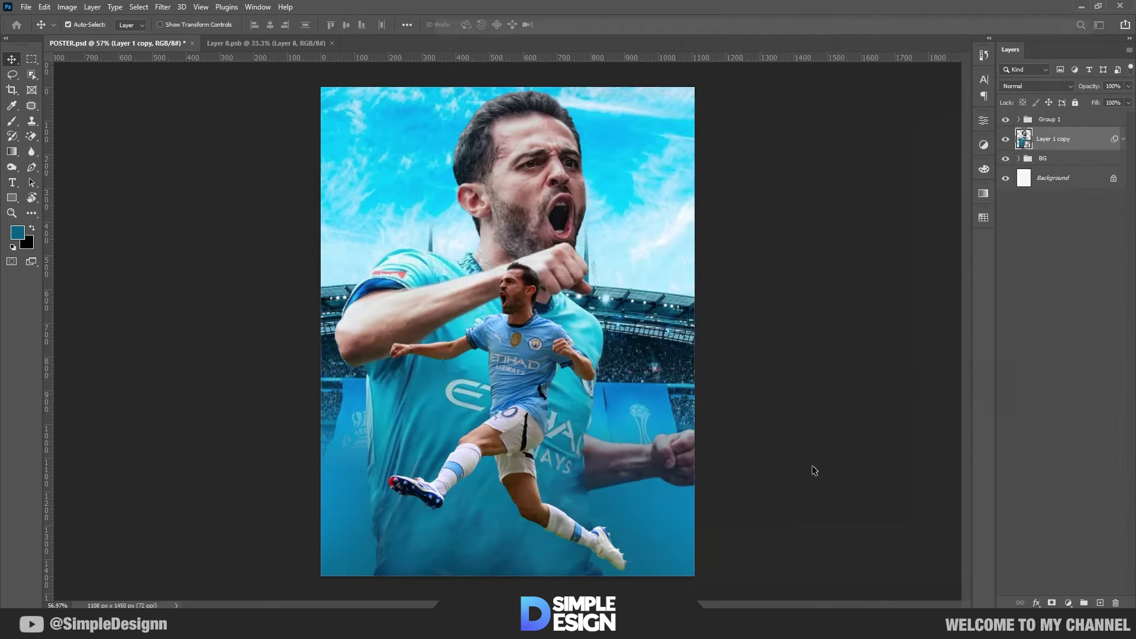
scroll(452, 273, up, 1)
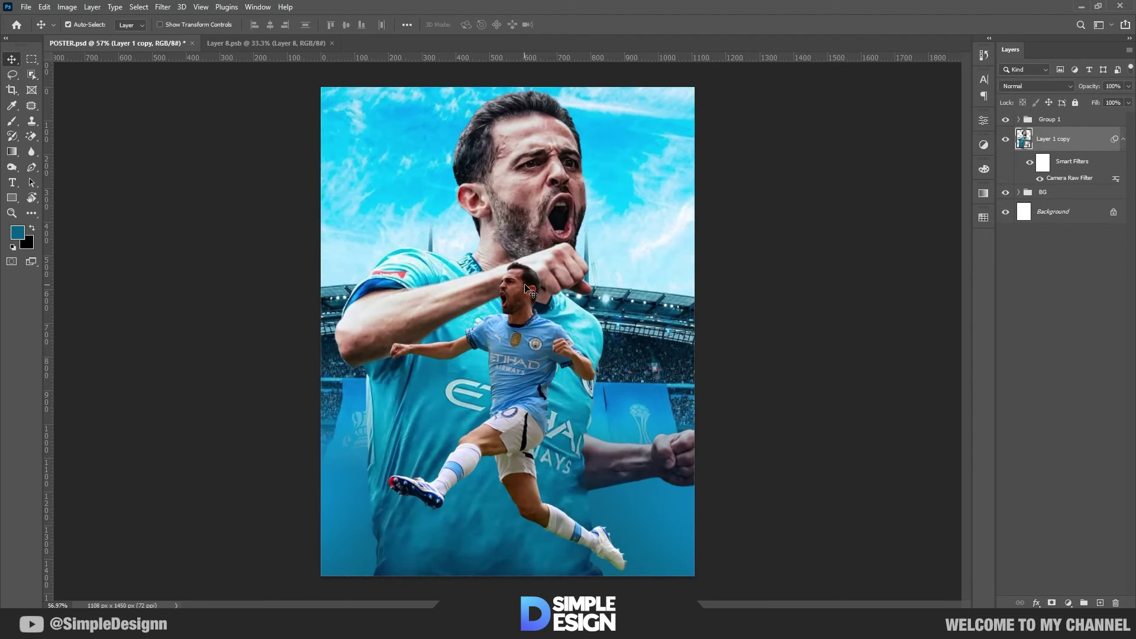
click(1019, 119)
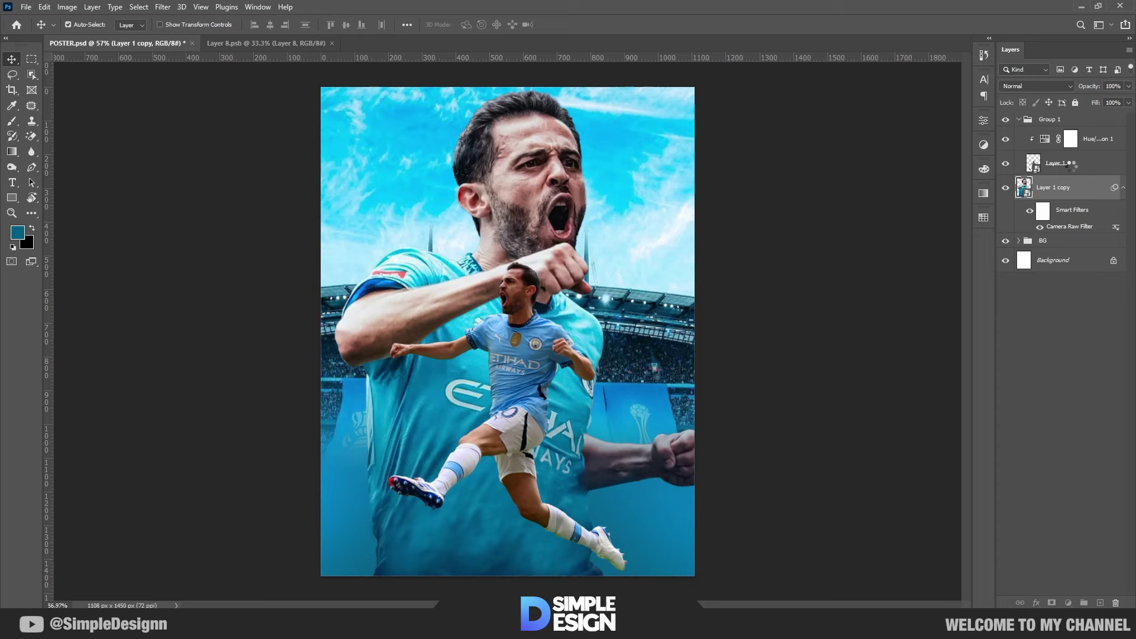
click(1018, 119)
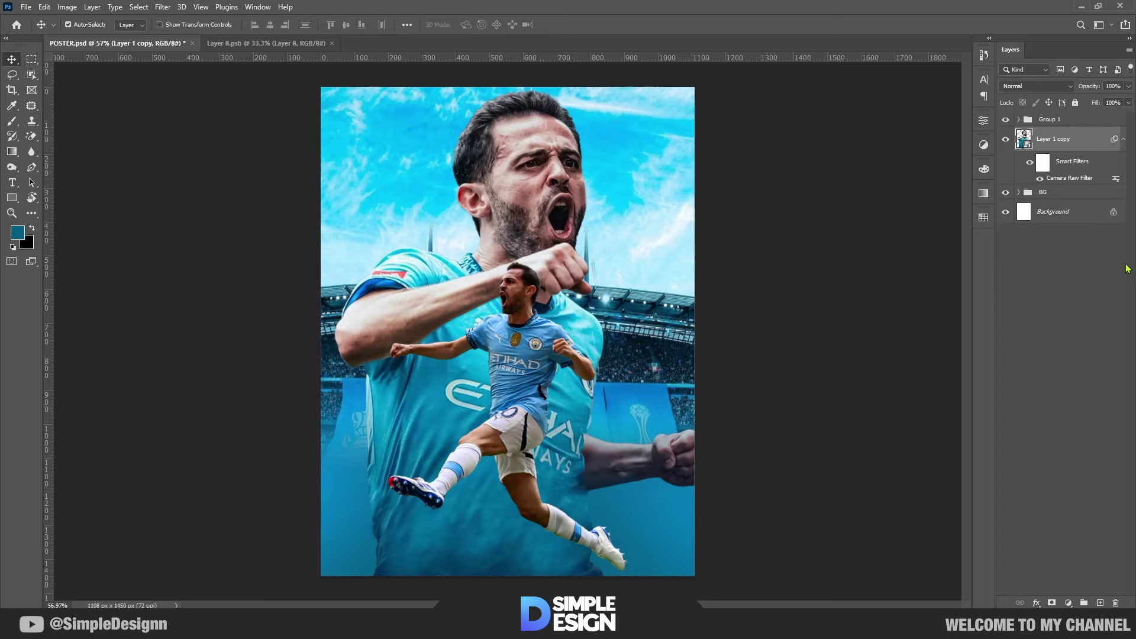
Mask Layer 1 copy, fading its bottom and lower-right arm with a soft brush
click(1052, 603)
key(d)
key(x)
key(b)
scroll(591, 490, down, 1)
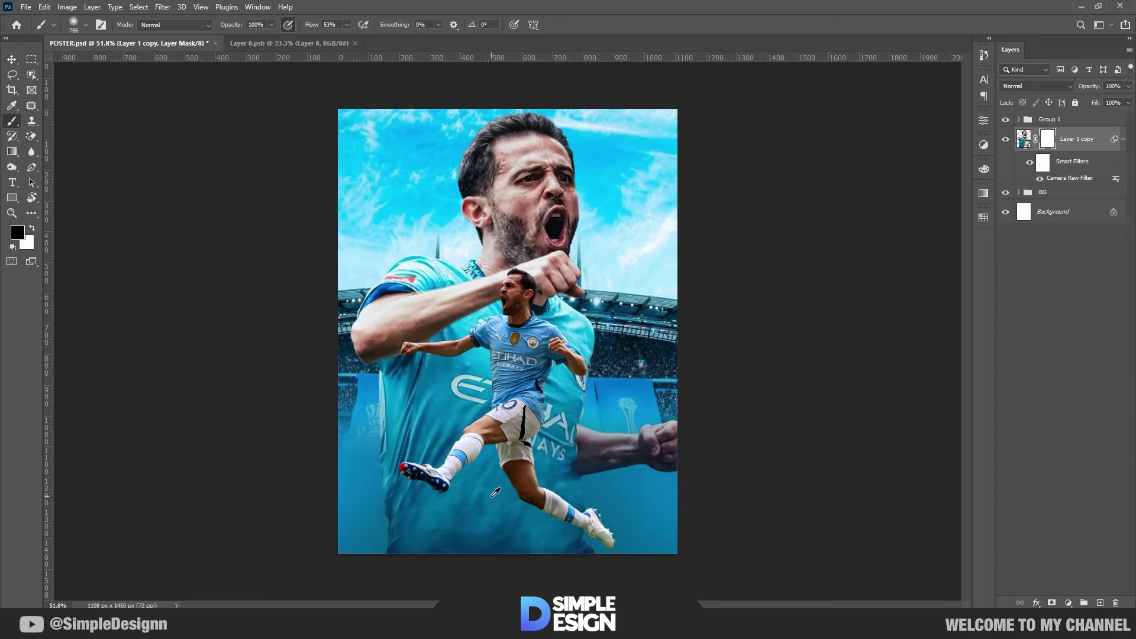
drag(521, 592, 403, 595)
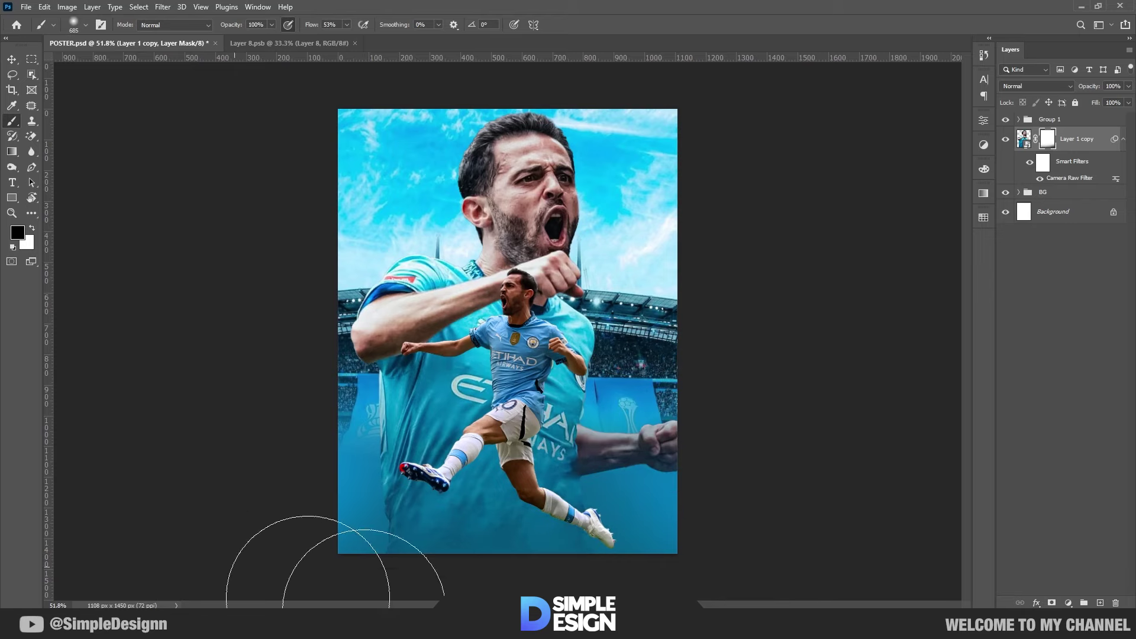
scroll(417, 508, up, 1)
key(x)
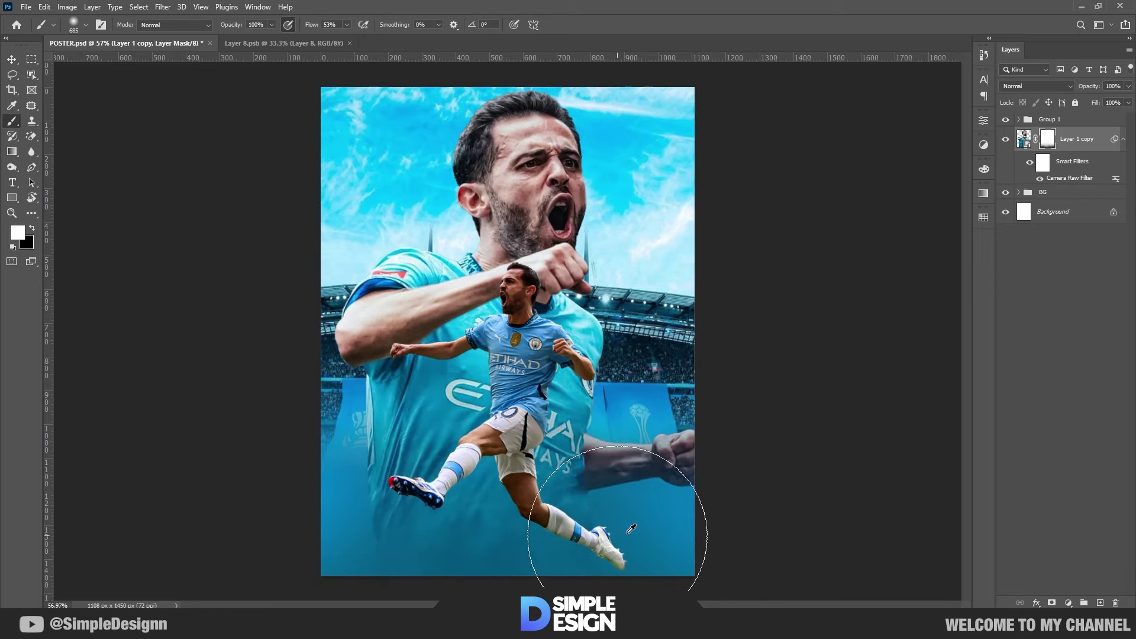
key(x)
drag(704, 503, 684, 535)
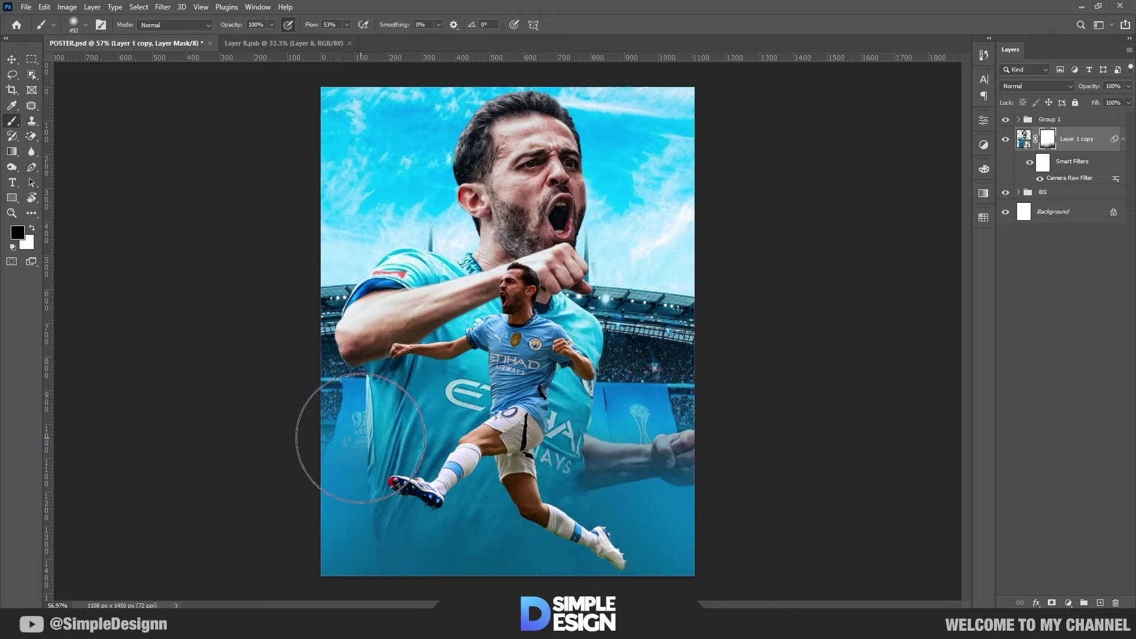
key(x)
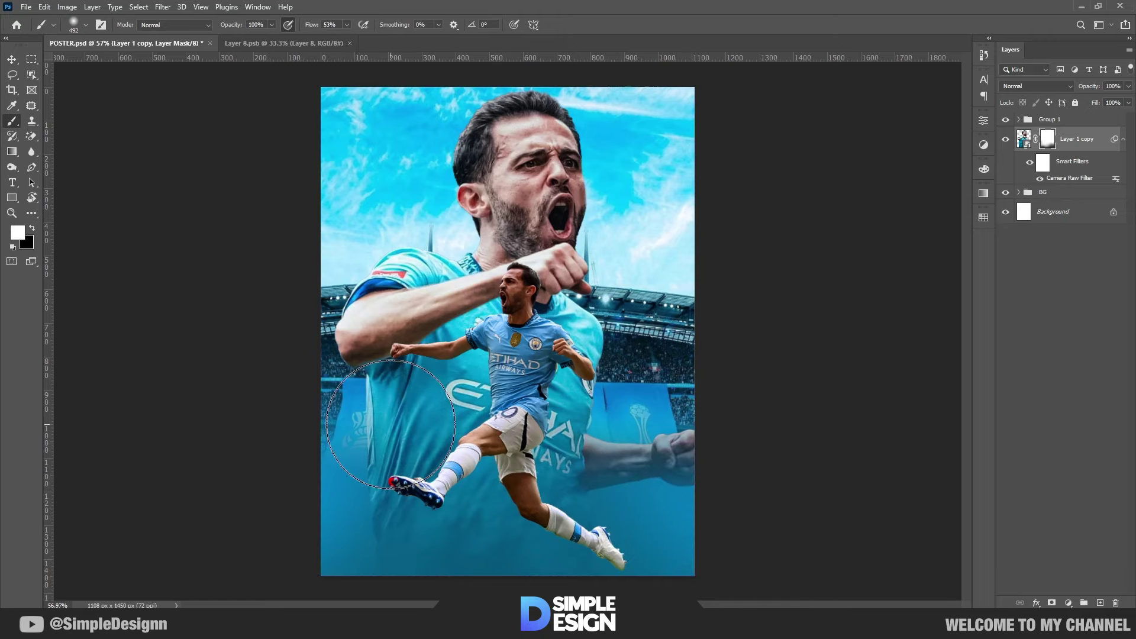
key(bracketleft)
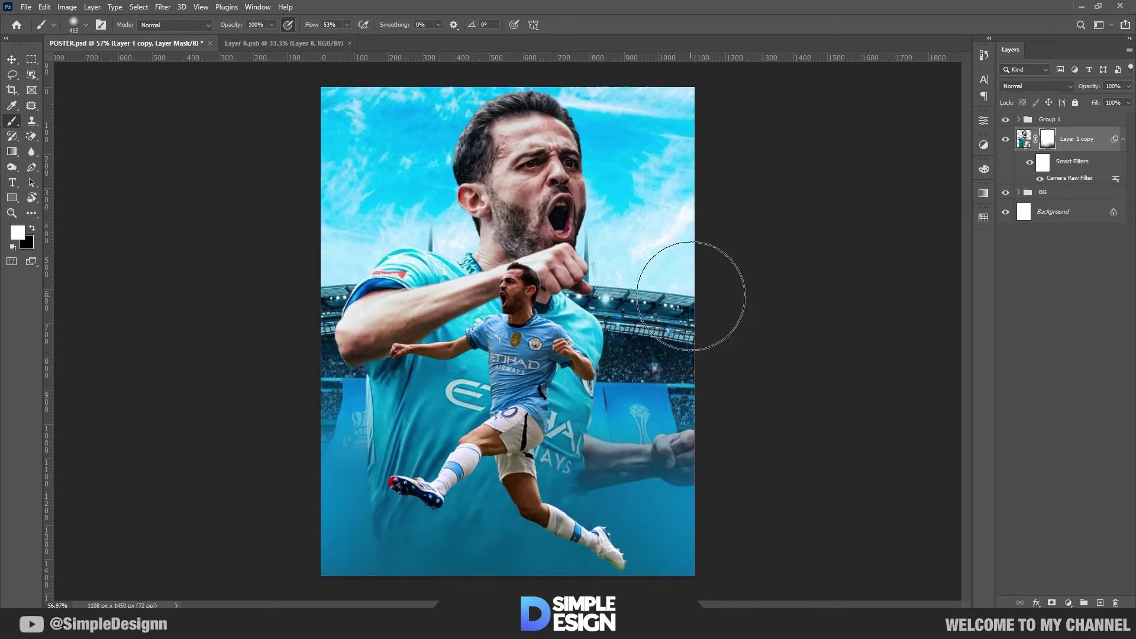
Add an empty Layer 4 directly above the BG group
key(v)
scroll(545, 410, up, 1)
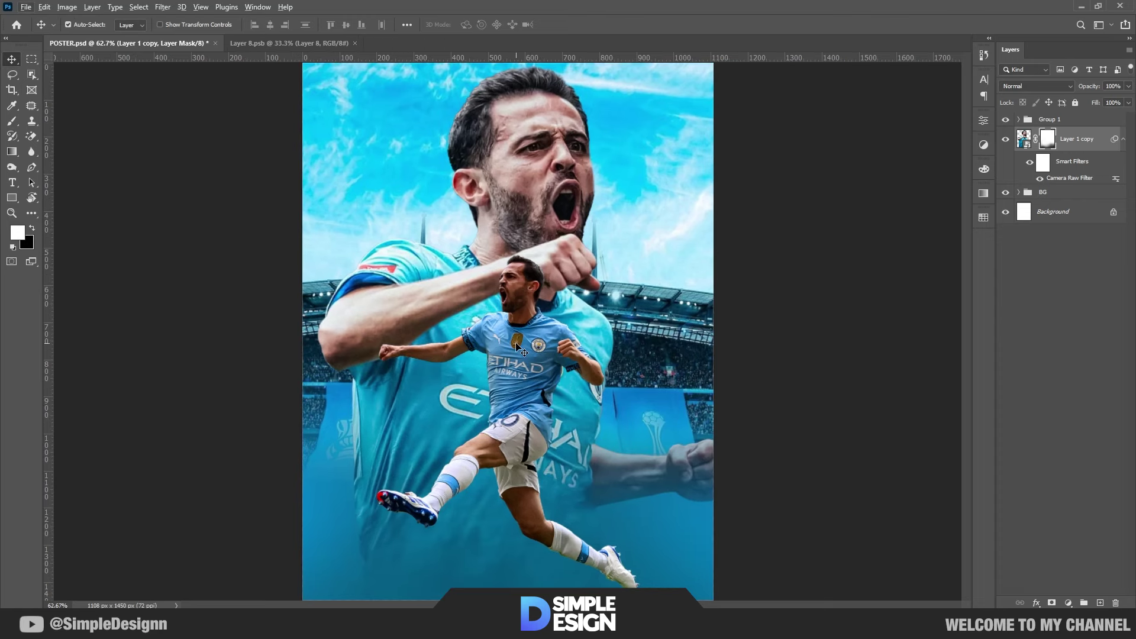
scroll(521, 349, down, 1)
click(1069, 194)
click(1102, 602)
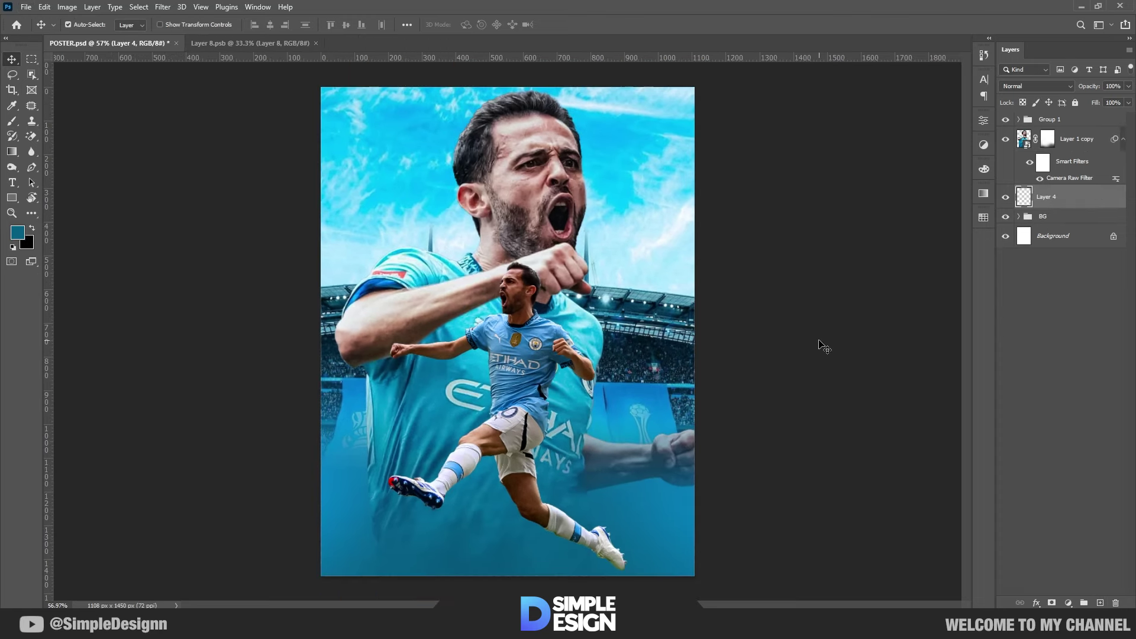
Paint soft white haze on the sky, around the head and beside the legs
key(b)
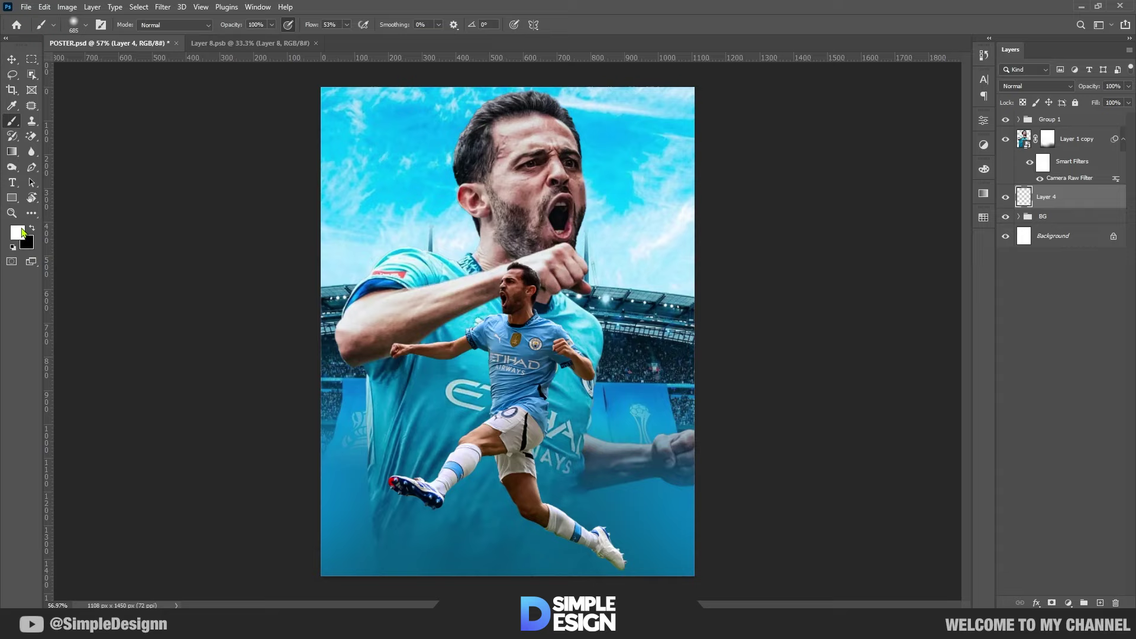
mouse_move(521, 272)
mouse_down()
mouse_move(550, 272)
mouse_move(482, 299)
mouse_up()
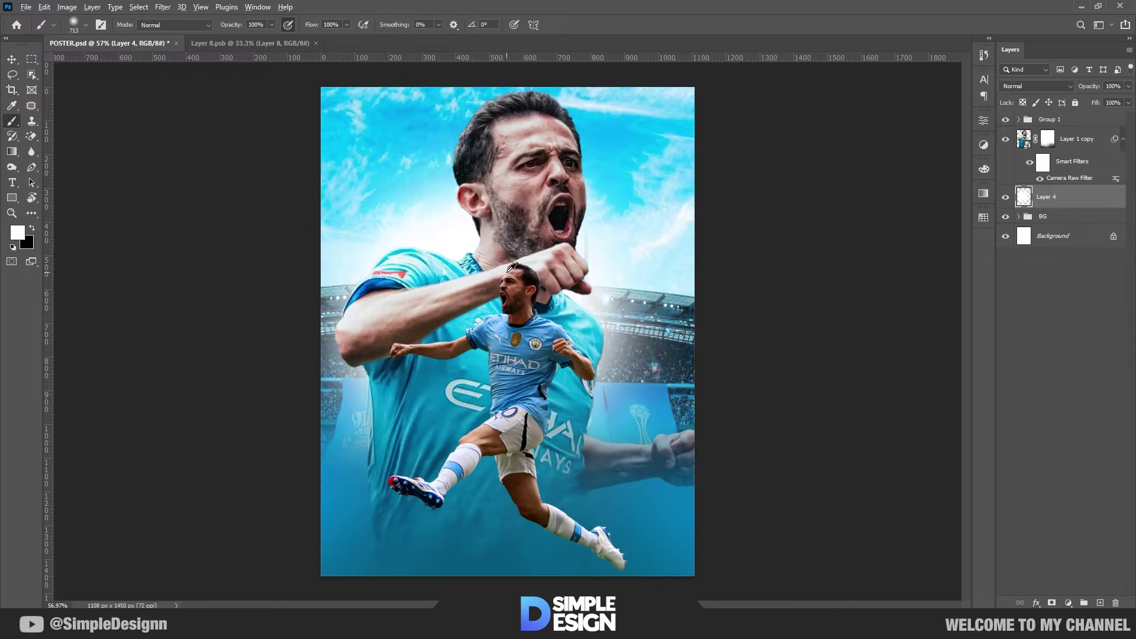
drag(551, 195, 615, 248)
drag(515, 313, 485, 313)
scroll(503, 323, up, 1)
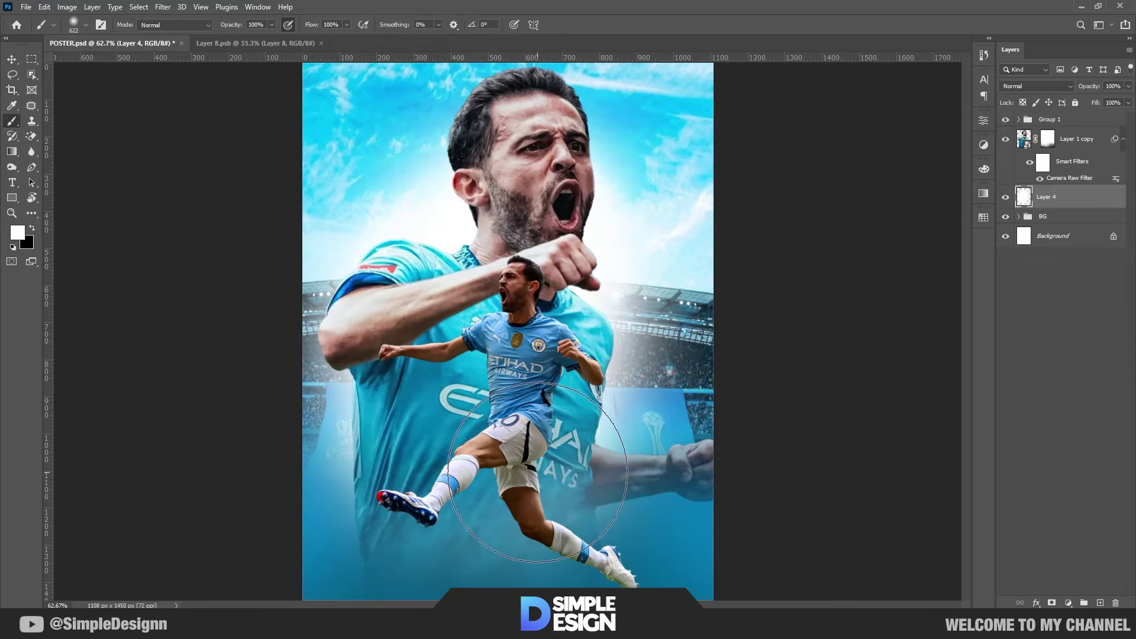
drag(562, 467, 598, 479)
scroll(526, 465, down, 2)
Add a smaller glow over the stadium right of the fist and name the layer Light
key(bracketleft)
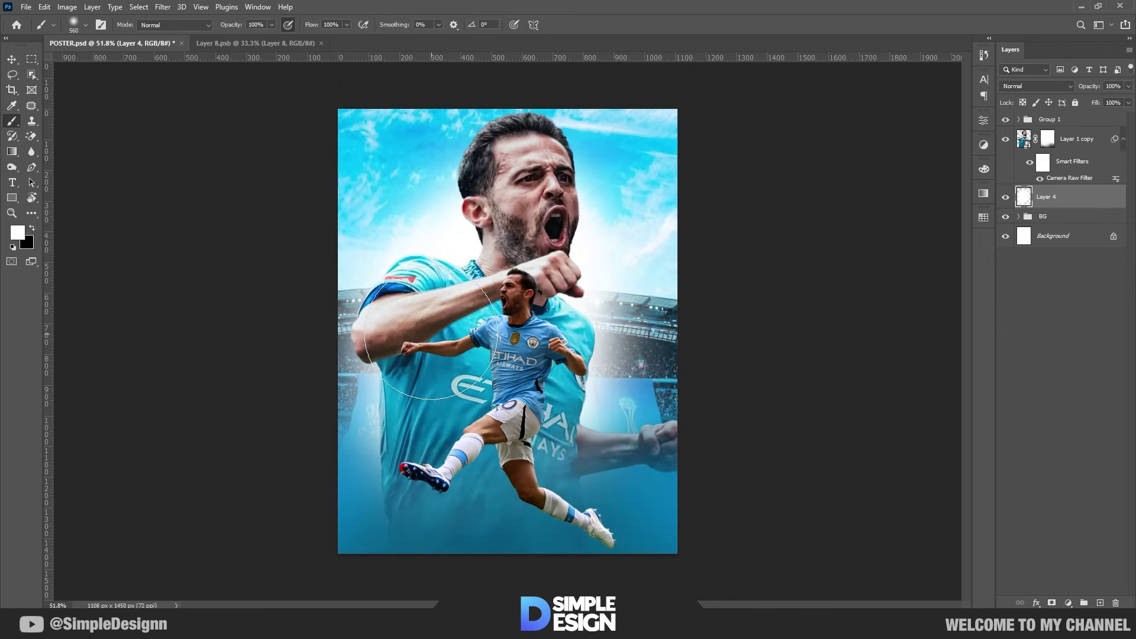
scroll(586, 367, up, 1)
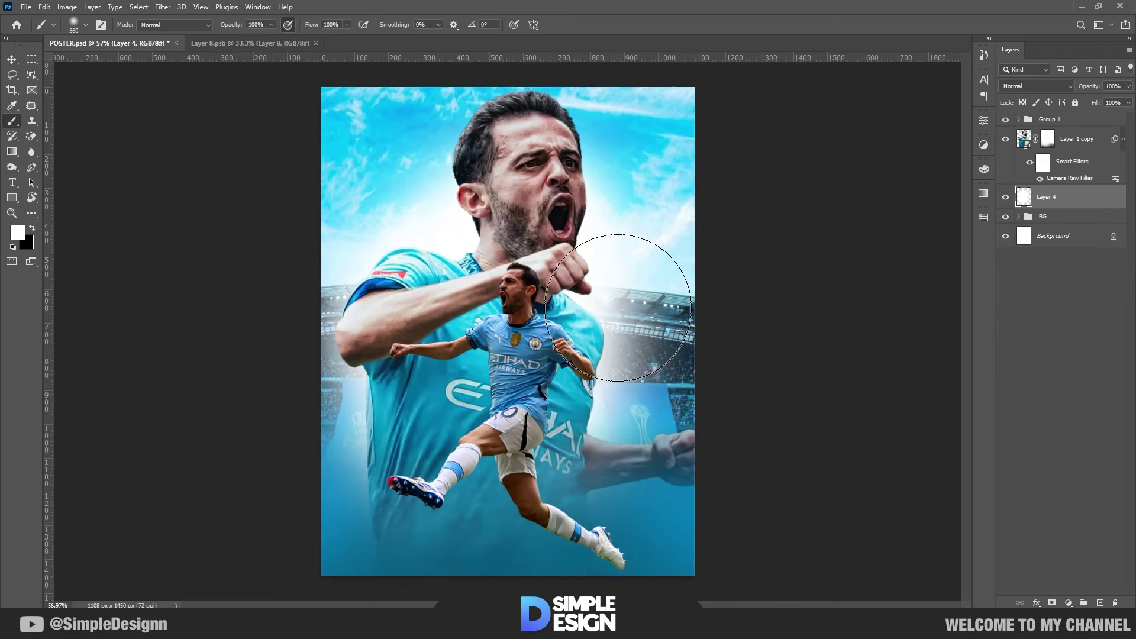
drag(647, 286, 571, 317)
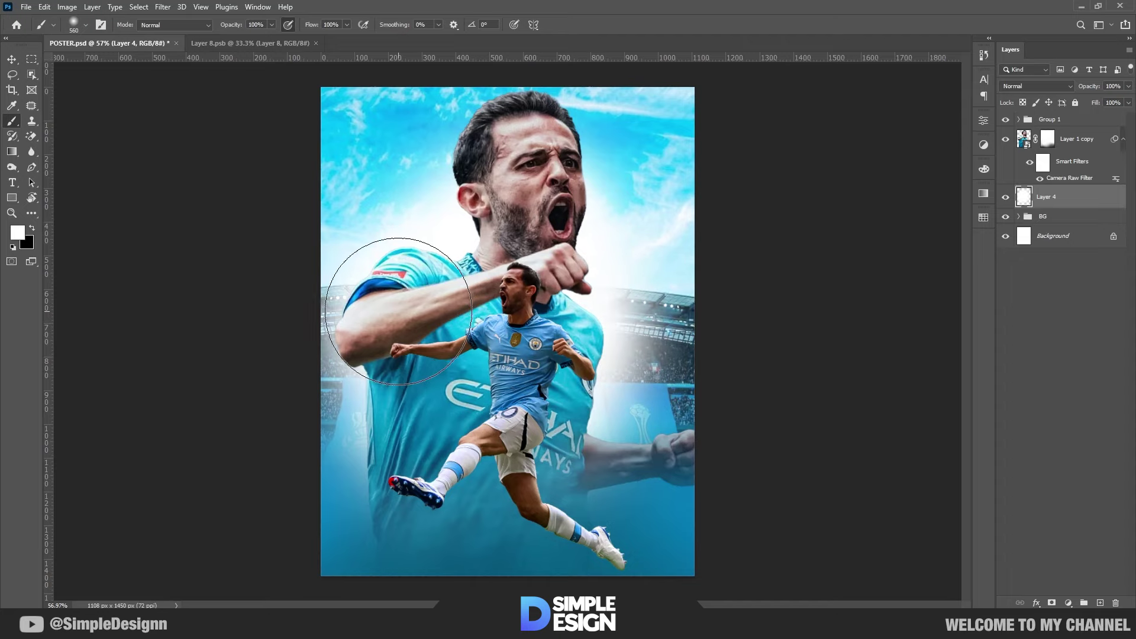
scroll(504, 330, up, 1)
scroll(504, 329, down, 1)
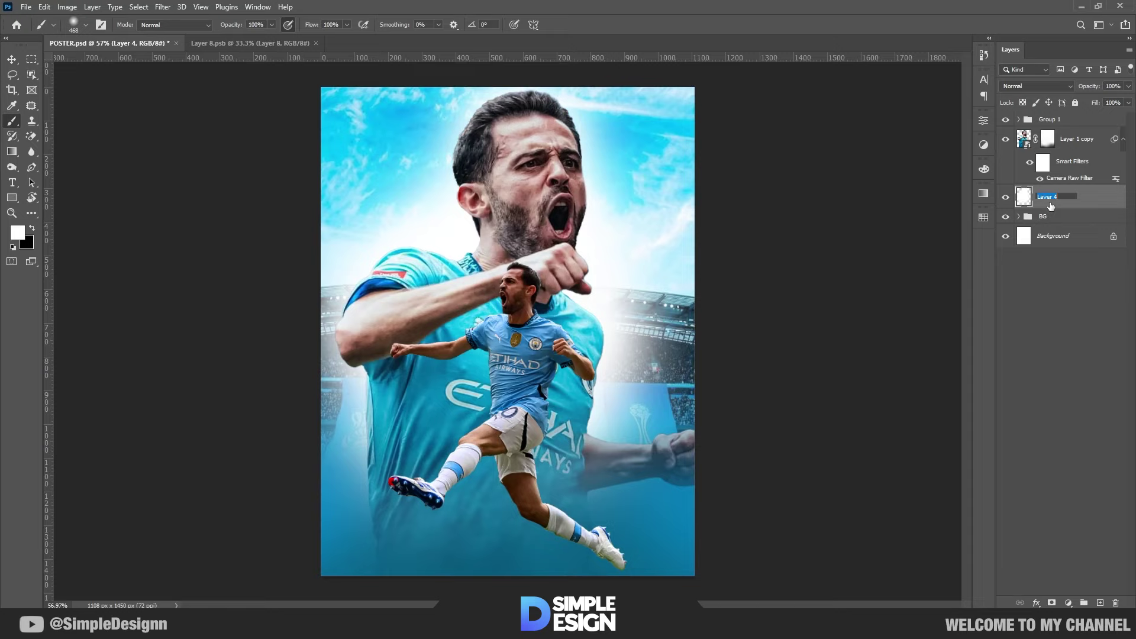
key(Return)
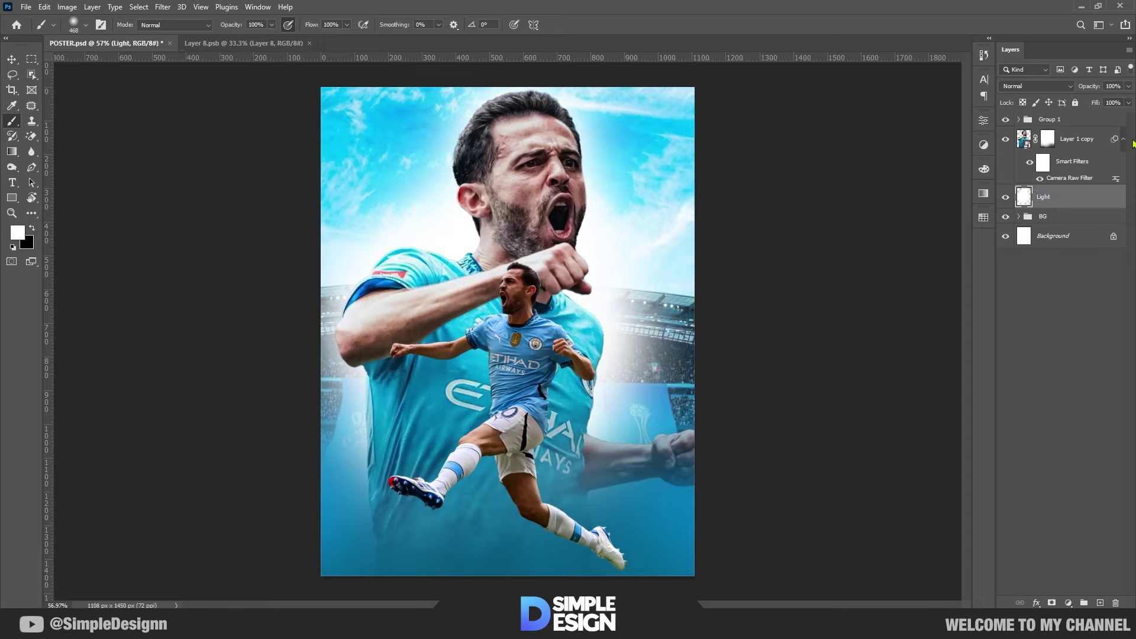
click(1123, 143)
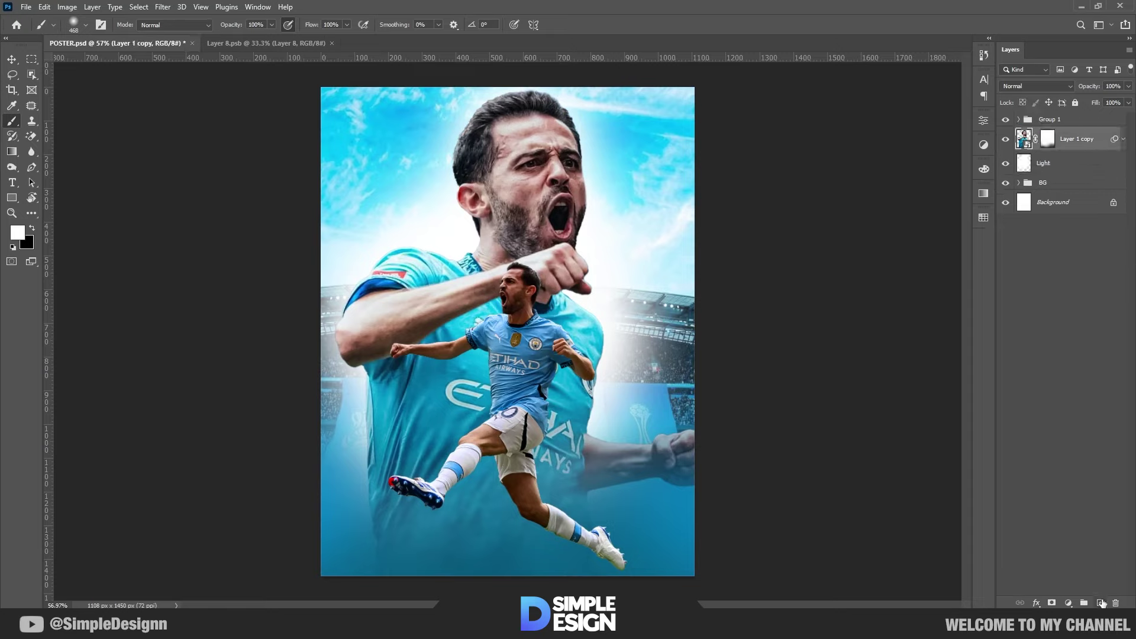
Add a Brightness/Contrast adjustment at brightness 54 with an inverted, hiding mask
click(1069, 603)
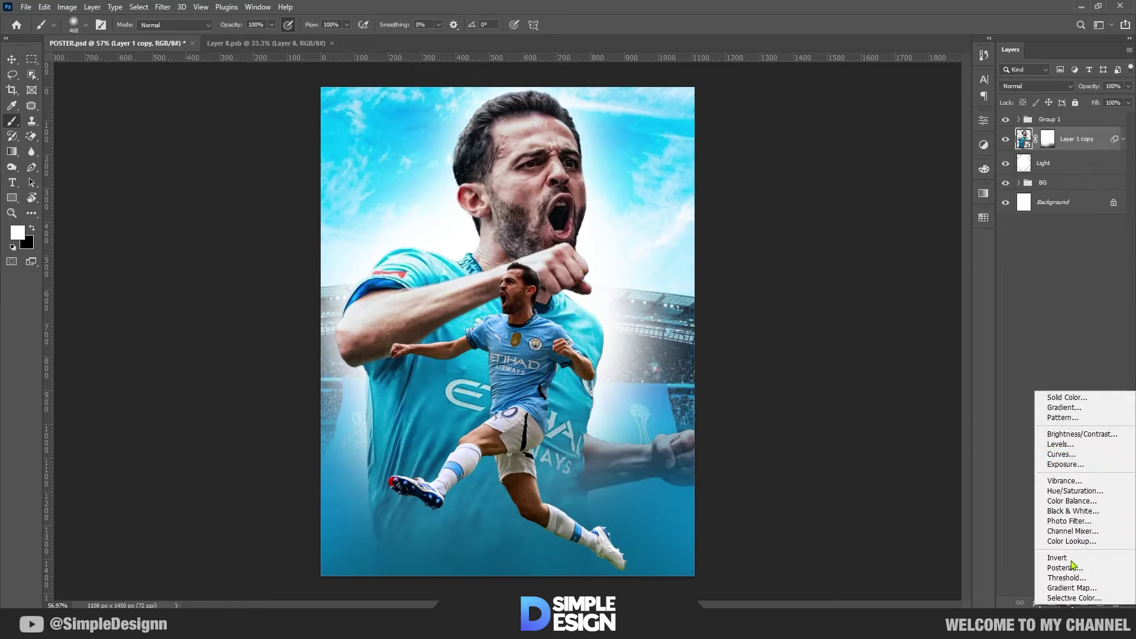
click(1075, 435)
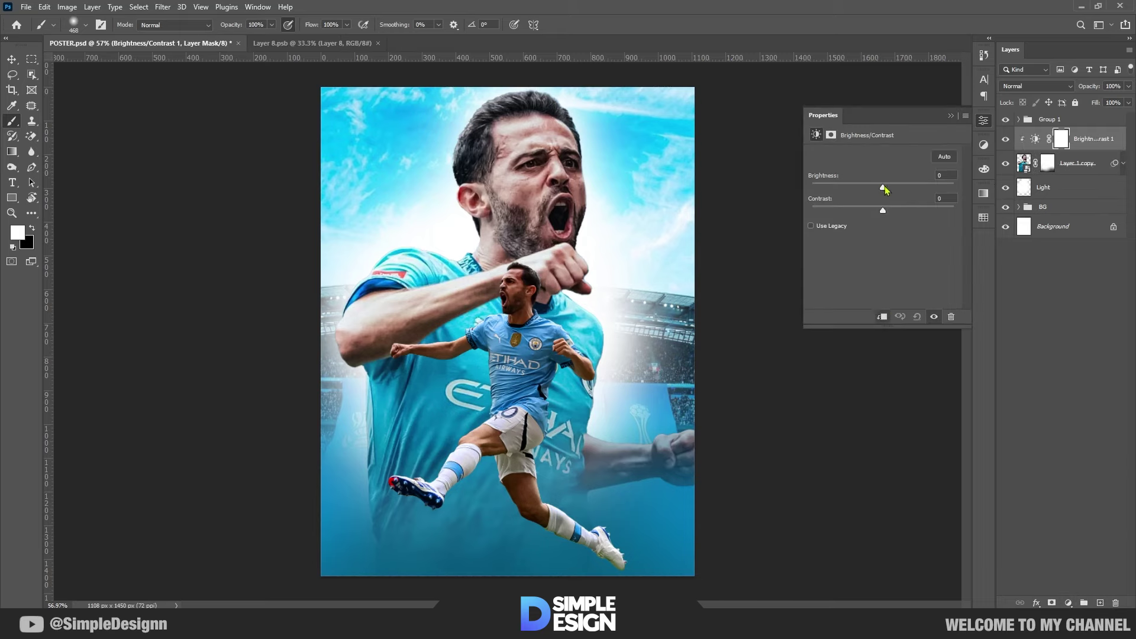
drag(885, 188, 910, 192)
click(951, 118)
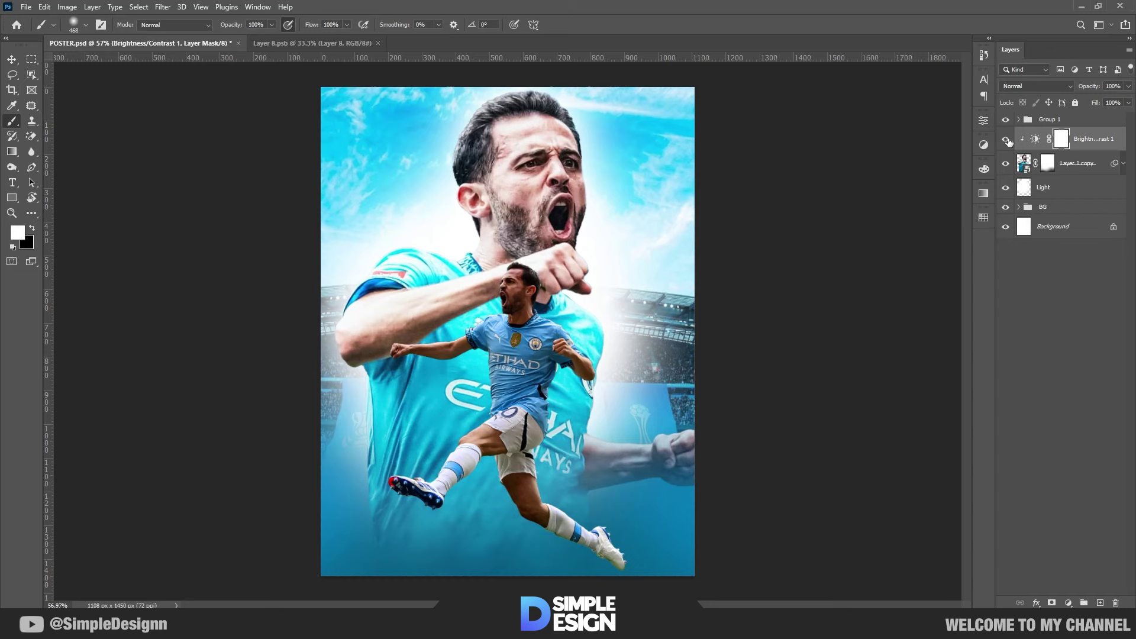
key(ctrl+i)
scroll(426, 237, up, 4)
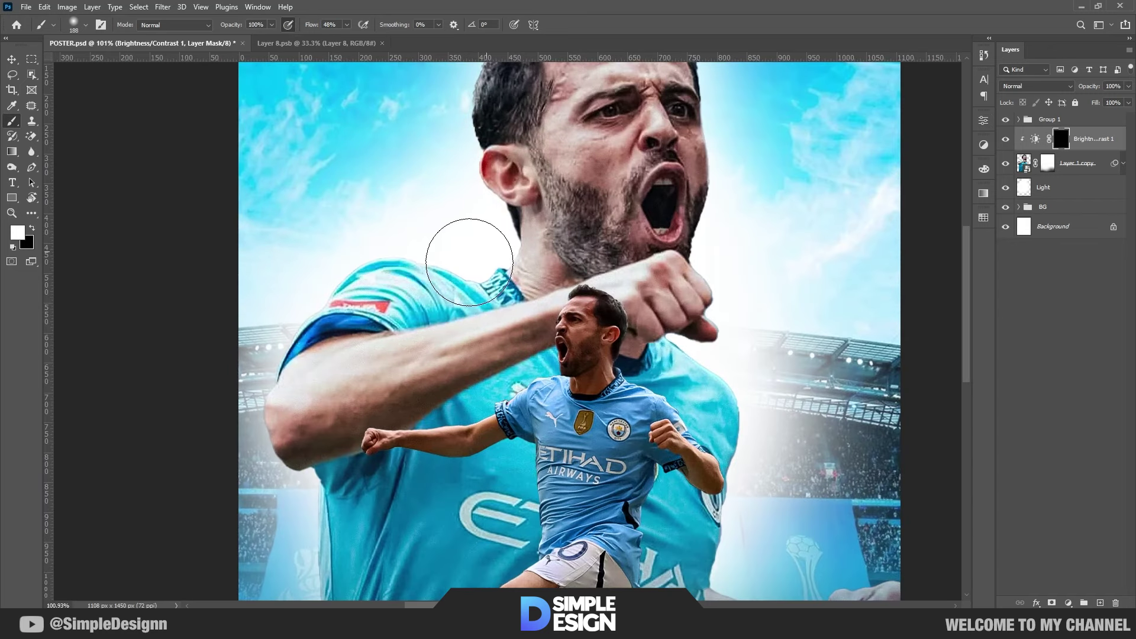
Paint highlights on the neck, shoulder, right face, hair edge, forehead, cheek and jaw
drag(469, 253, 489, 241)
mouse_move(390, 231)
mouse_down()
mouse_move(274, 299)
mouse_move(247, 380)
mouse_up()
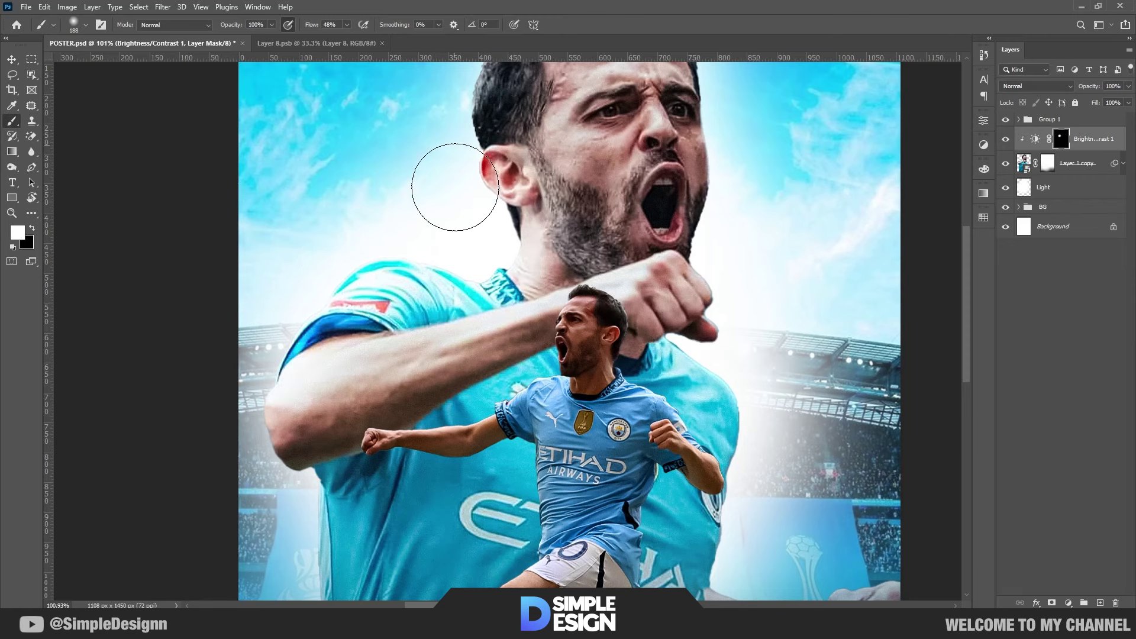
drag(451, 183, 392, 245)
mouse_move(624, 212)
mouse_down()
mouse_move(655, 185)
mouse_move(660, 406)
mouse_move(642, 484)
mouse_move(685, 528)
mouse_move(692, 563)
mouse_up()
scroll(526, 253, down, 1)
drag(478, 276, 437, 236)
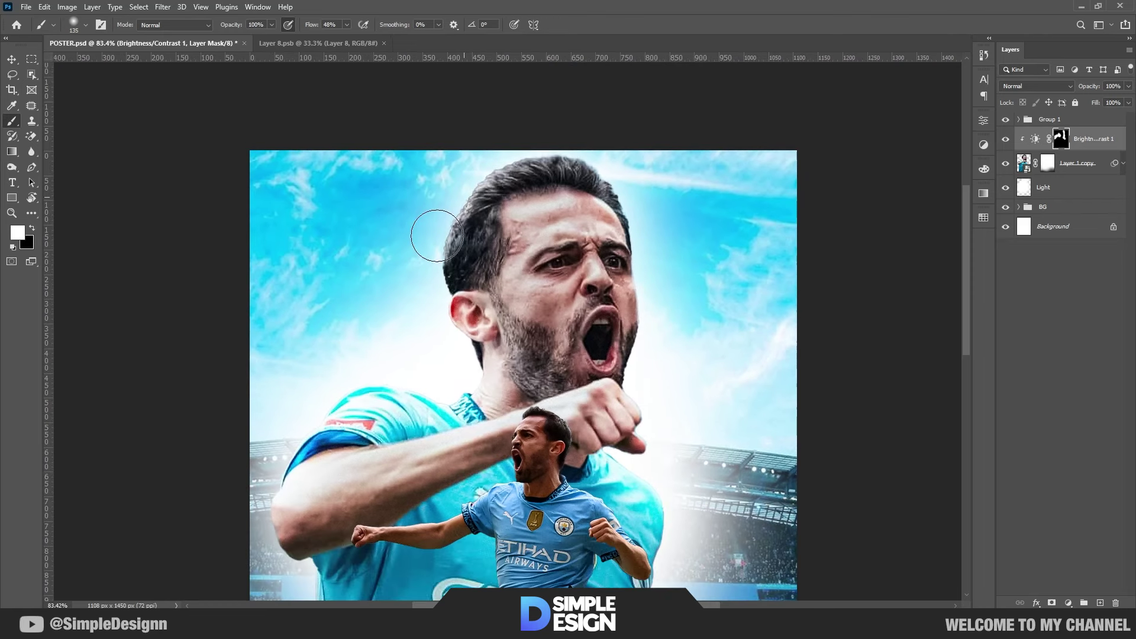
scroll(528, 242, up, 2)
scroll(529, 242, up, 2)
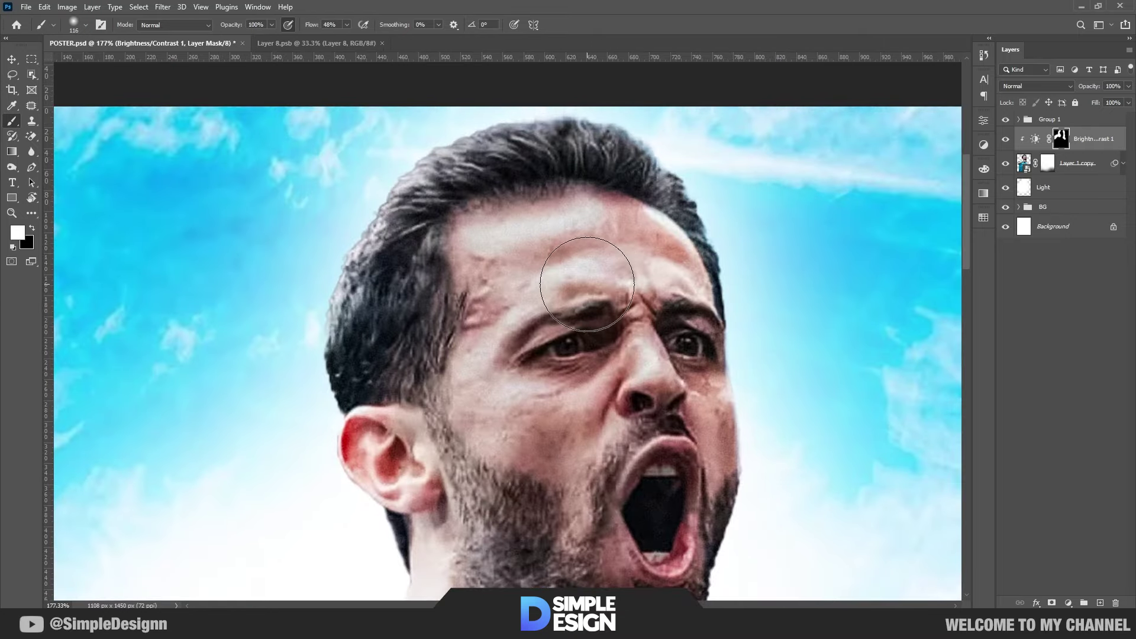
drag(579, 267, 512, 232)
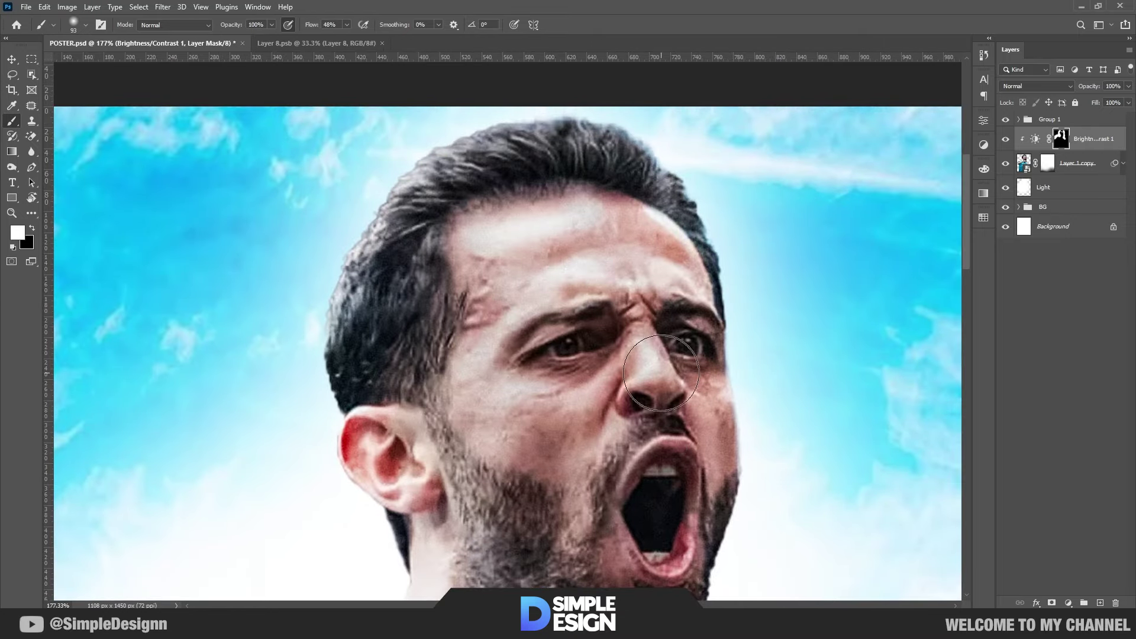
drag(627, 379, 668, 616)
Brighten the hair top, lower-left area, and the large player's forearm and fist
scroll(669, 592, down, 2)
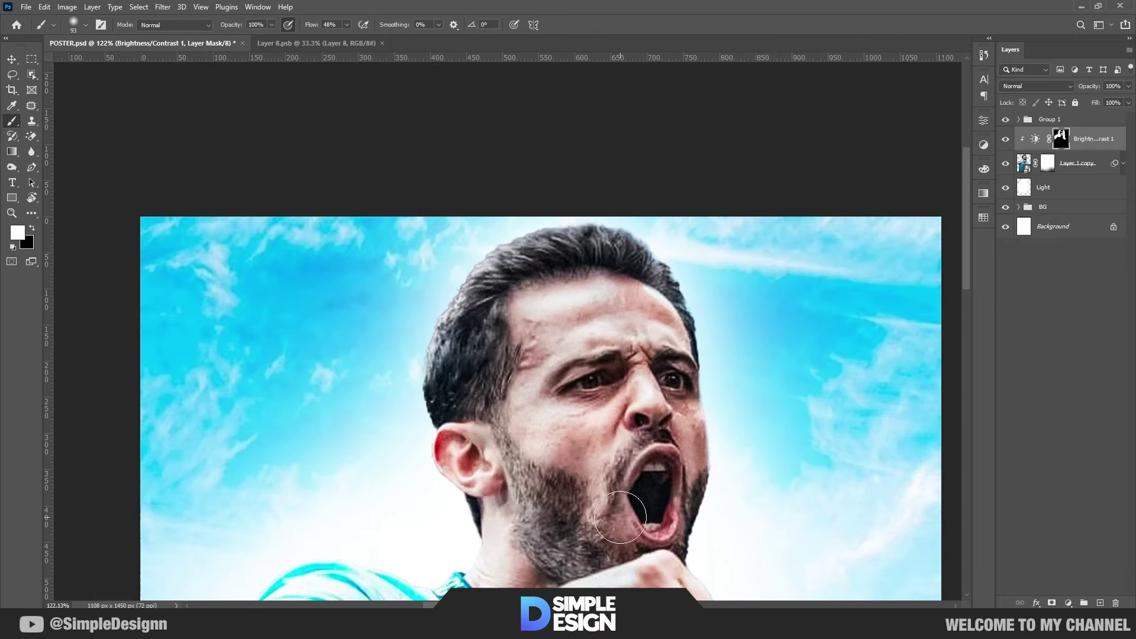
scroll(515, 429, down, 2)
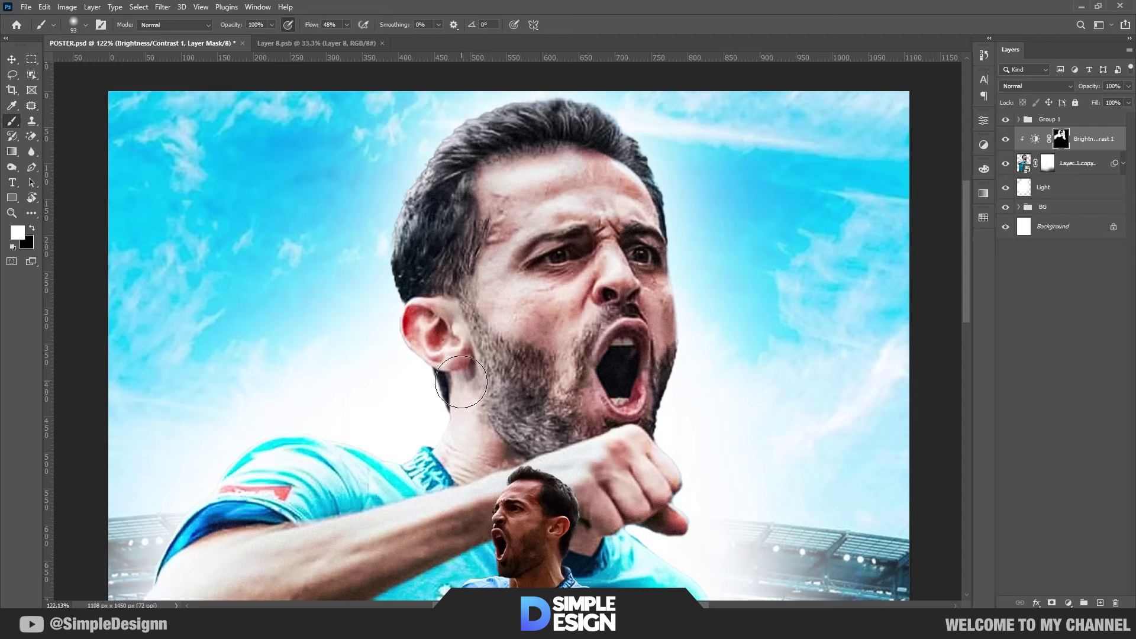
mouse_move(426, 279)
mouse_down()
mouse_move(497, 154)
mouse_move(697, 178)
mouse_up()
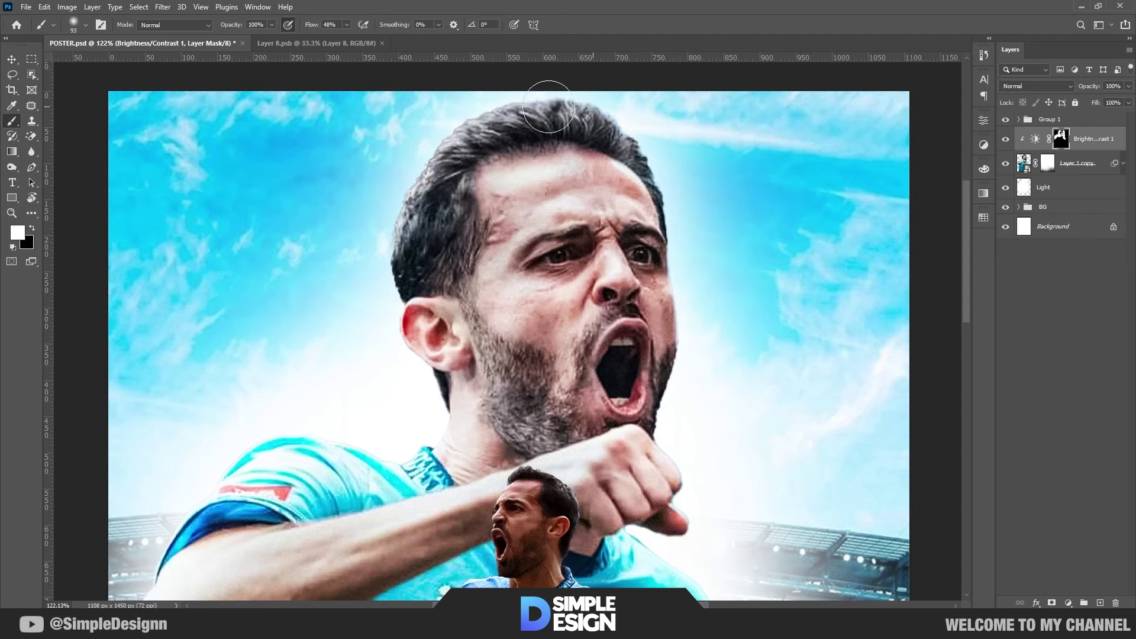
scroll(548, 107, down, 2)
scroll(592, 296, up, 3)
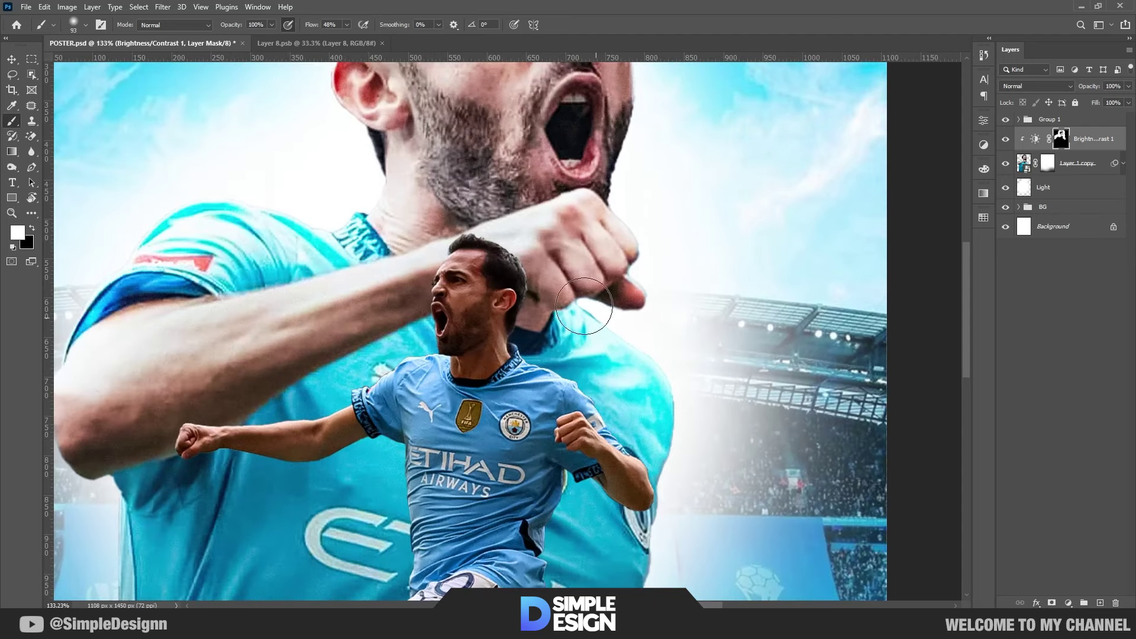
scroll(584, 306, down, 2)
scroll(584, 306, down, 1)
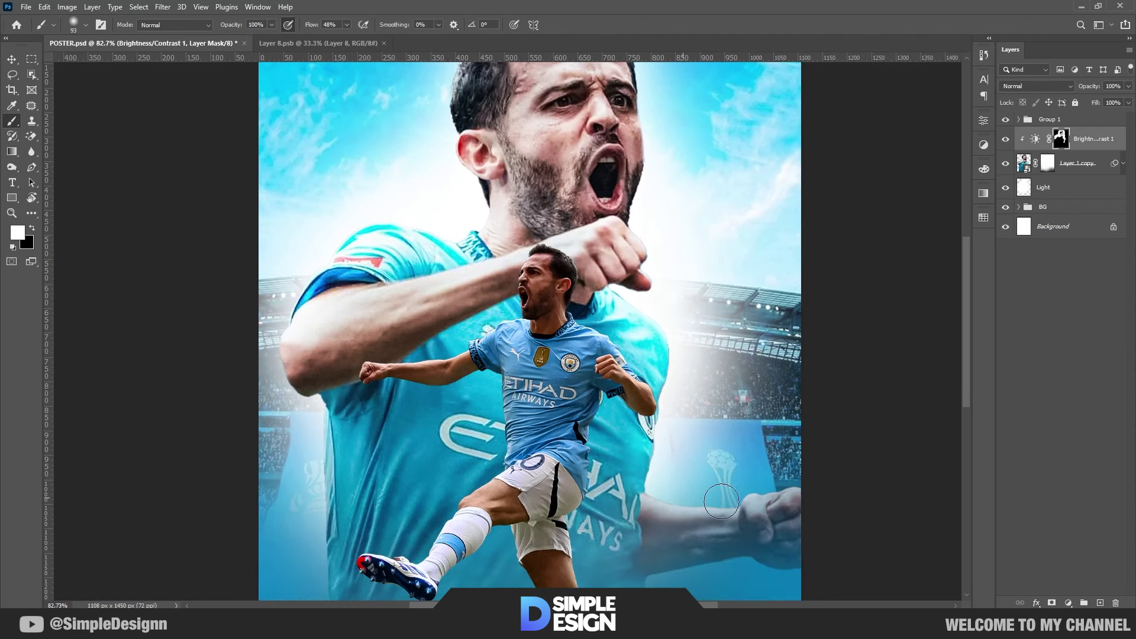
drag(288, 355, 329, 566)
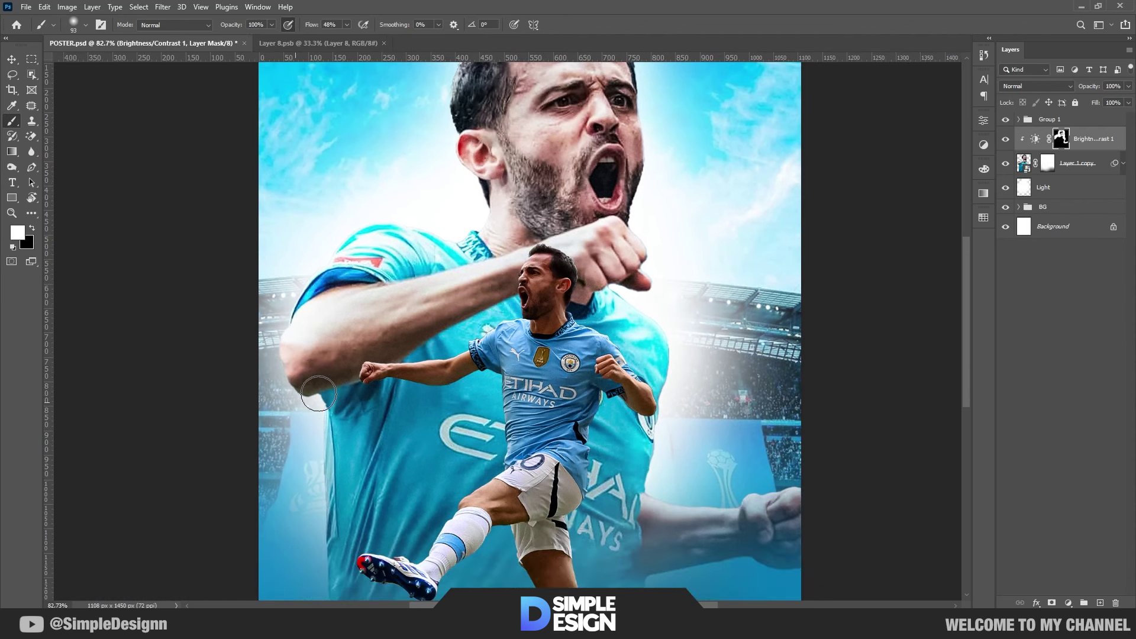
scroll(354, 508, down, 2)
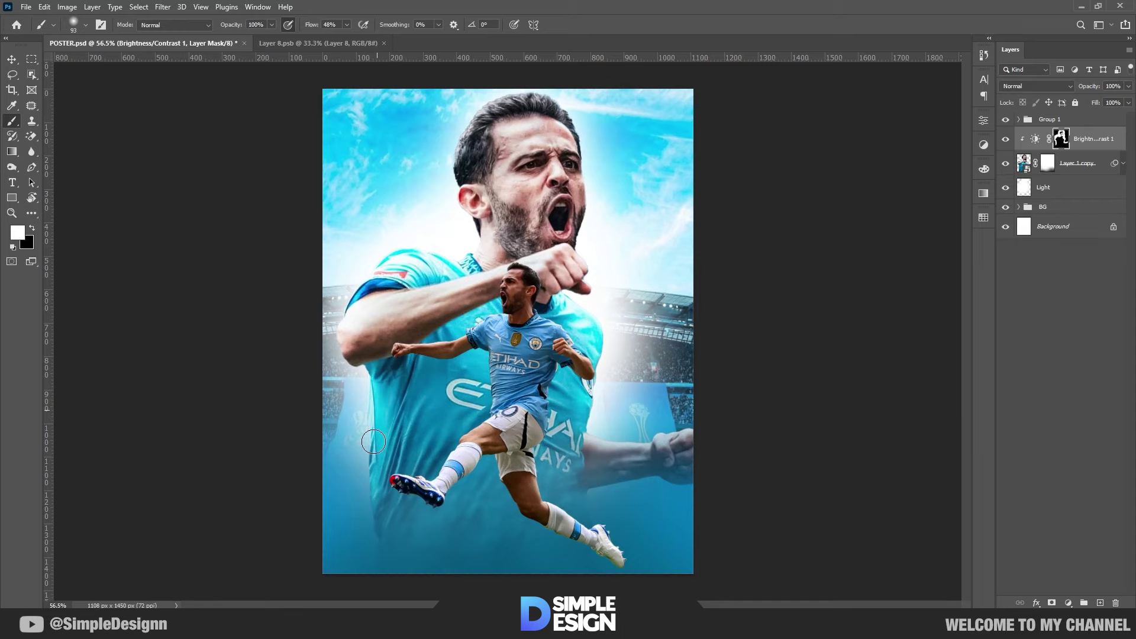
scroll(479, 266, up, 2)
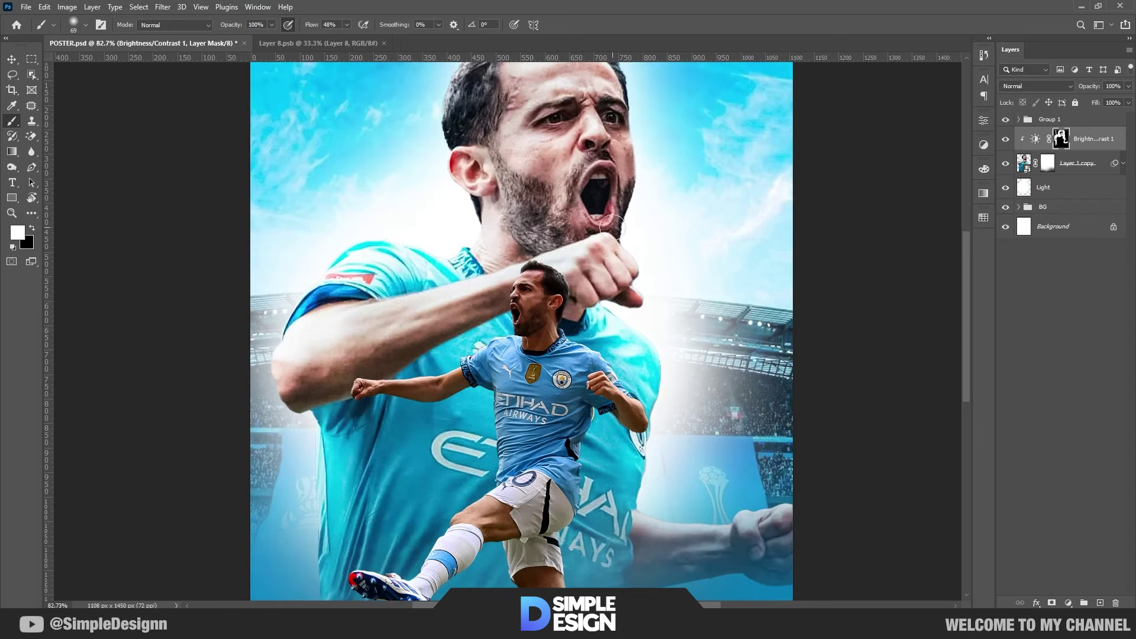
drag(612, 225, 308, 299)
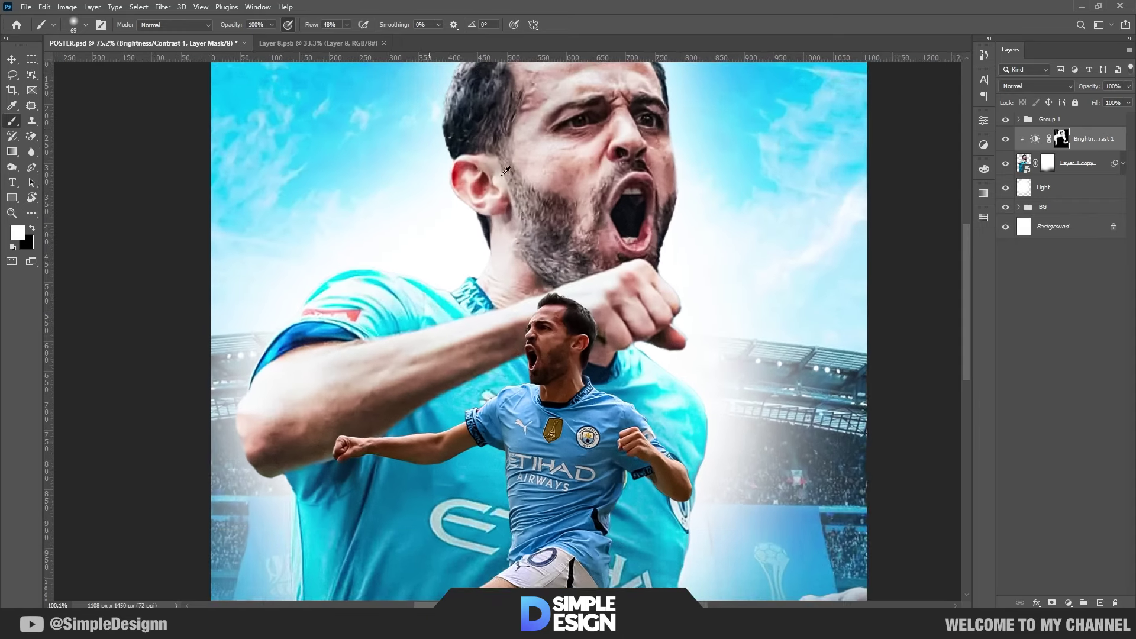
scroll(465, 196, up, 4)
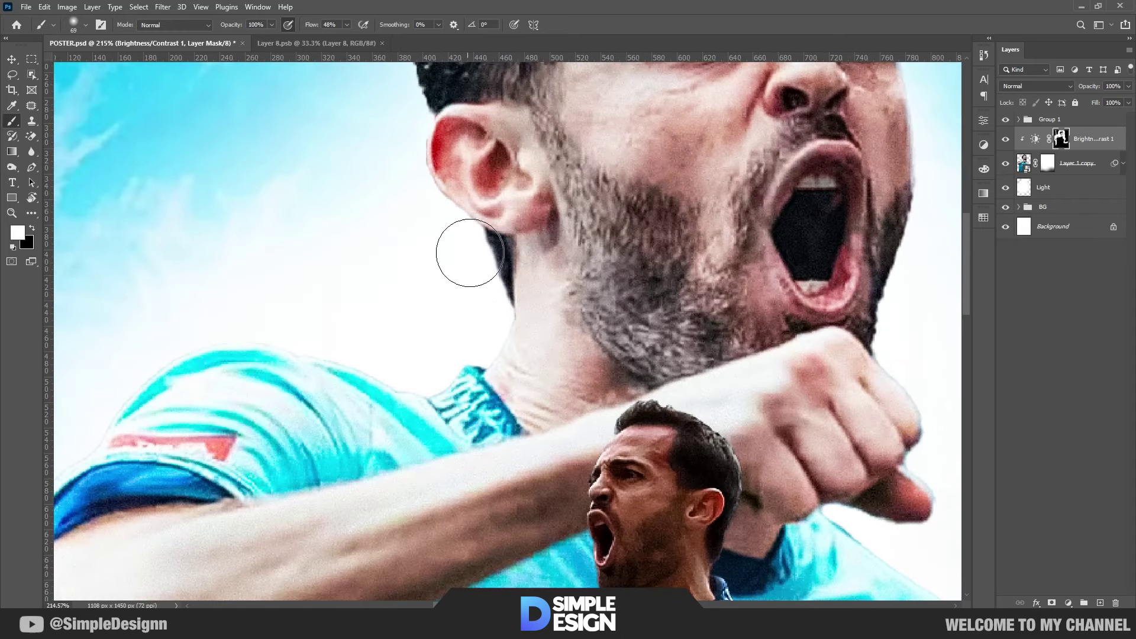
Load the large player's mask as a selection and contract it slightly
ctrl+click(1024, 165)
click(138, 7)
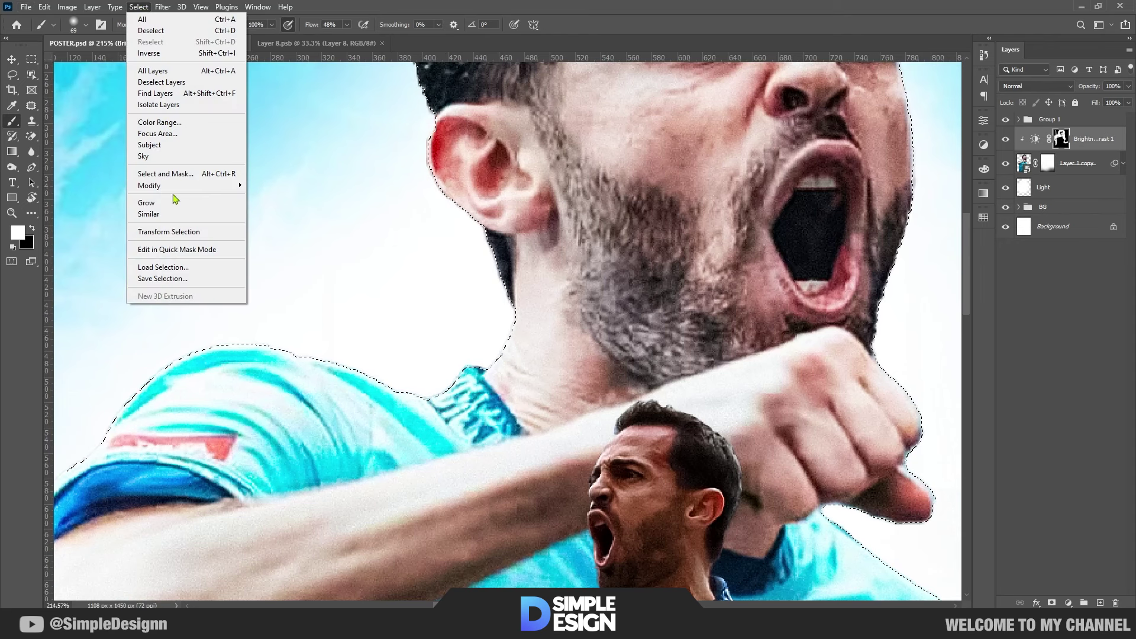
click(264, 219)
click(623, 197)
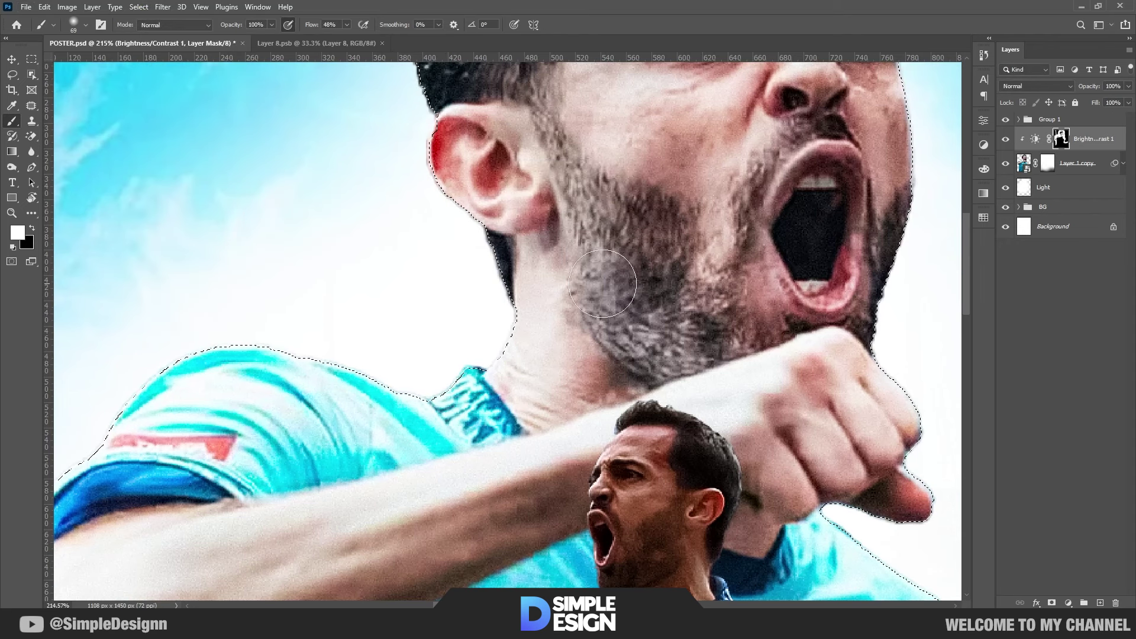
Target Layer 1 copy's mask and set the brush to black at 100% flow
click(1048, 164)
scroll(456, 340, down, 2)
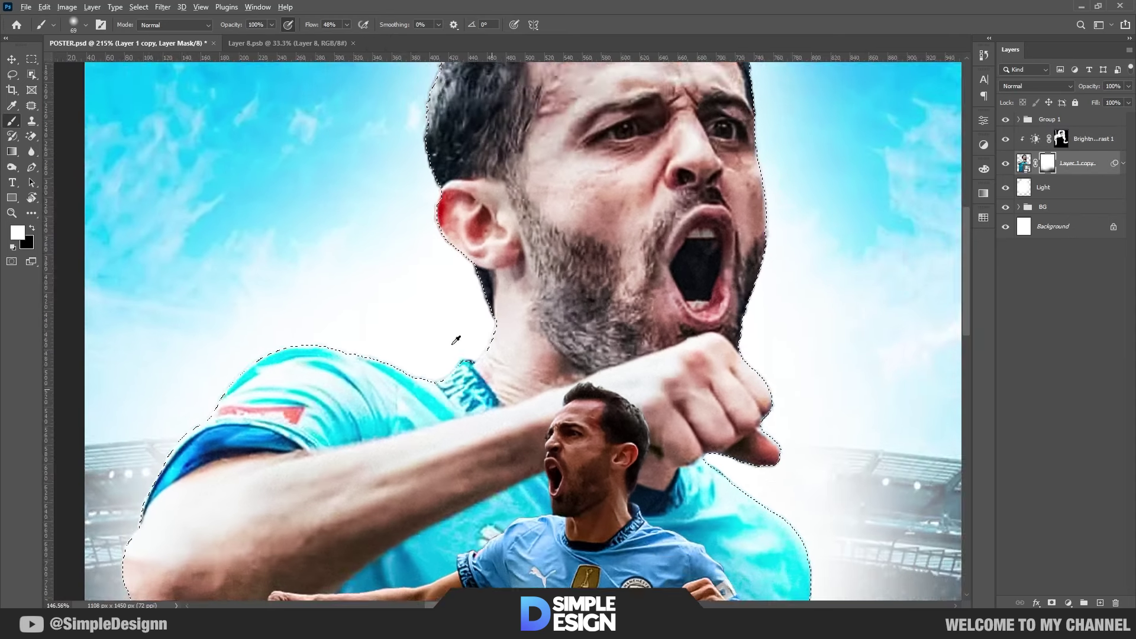
scroll(456, 340, down, 3)
scroll(468, 332, up, 4)
key(x)
key(shift+0)
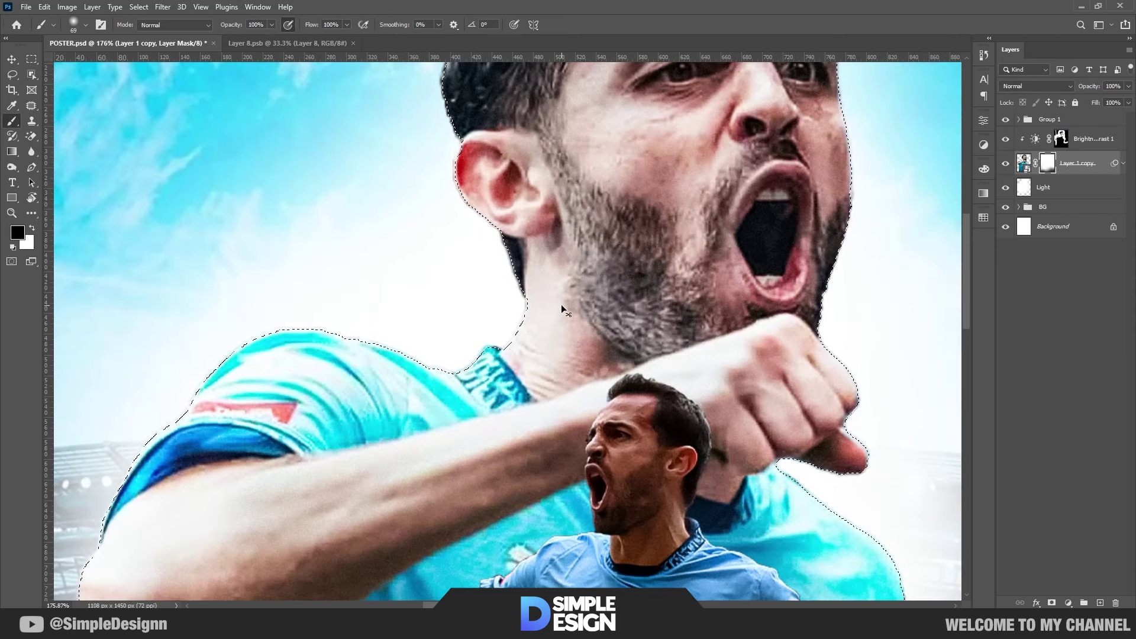
scroll(545, 305, down, 2)
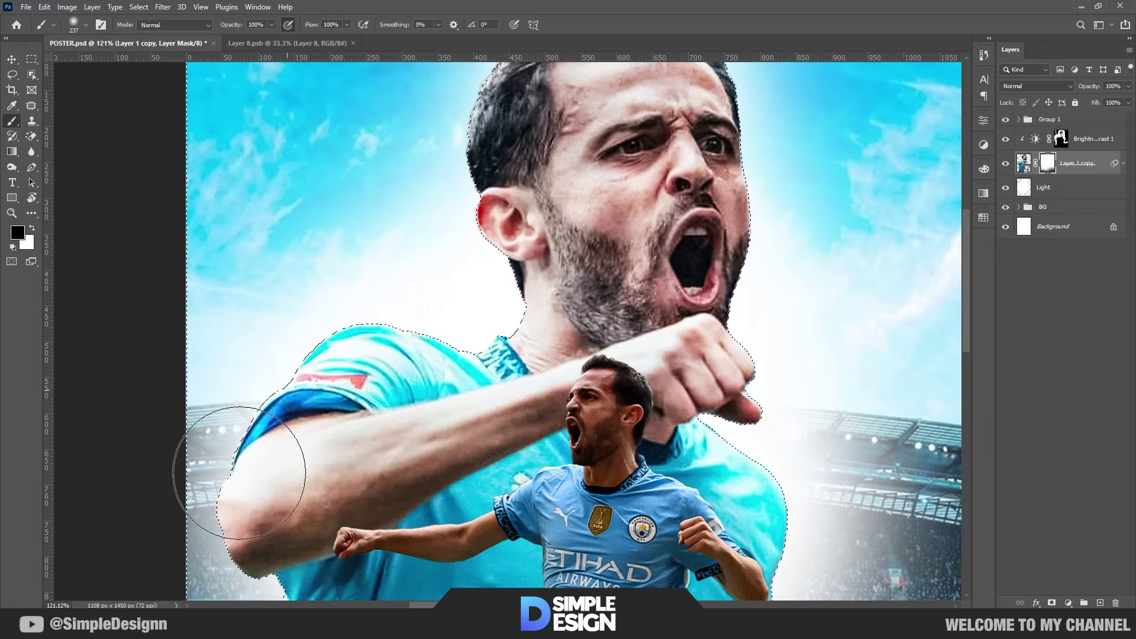
scroll(240, 474, down, 2)
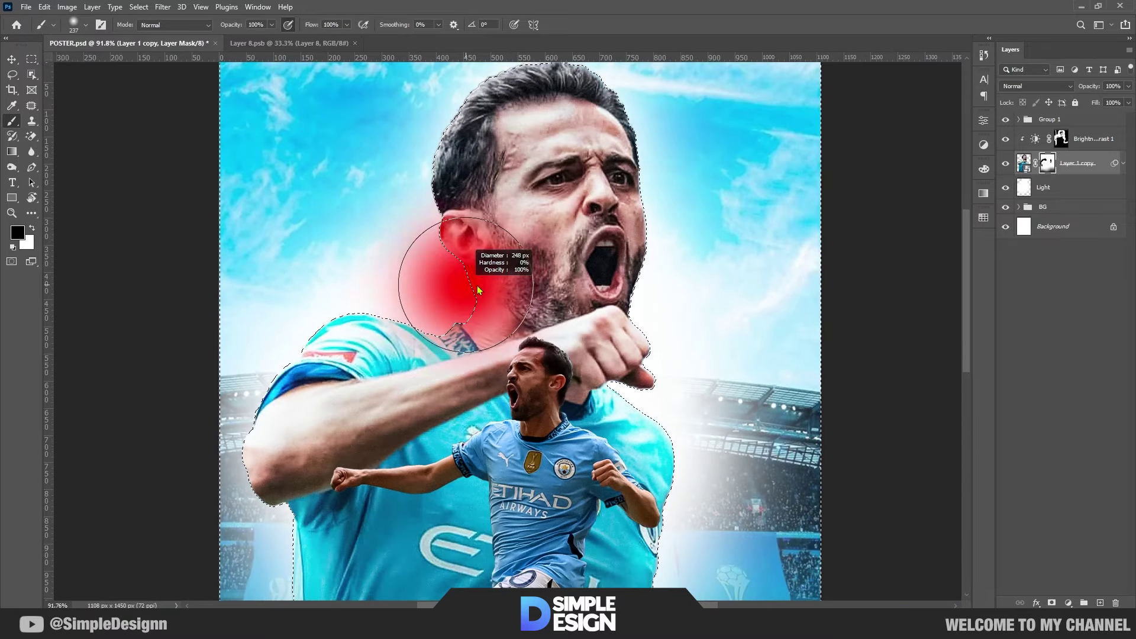
Size the brush to a soft 321 px tip and reselect the Brightness/Contrast mask
right_click(577, 263)
key(Escape)
scroll(444, 296, down, 2)
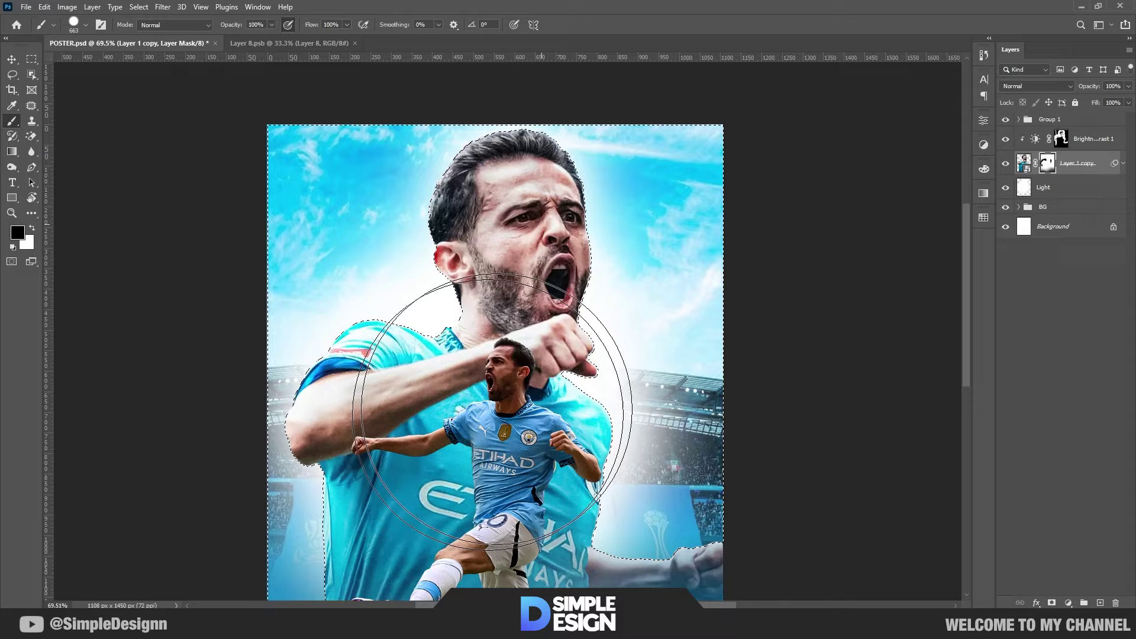
scroll(592, 384, down, 3)
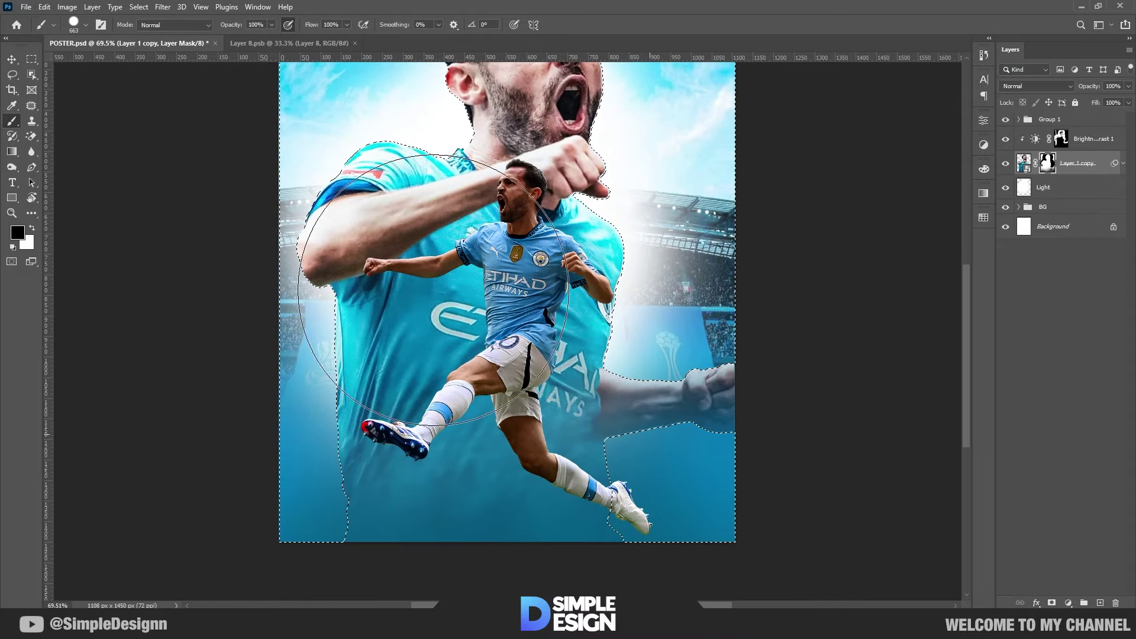
scroll(433, 291, up, 5)
scroll(680, 309, up, 5)
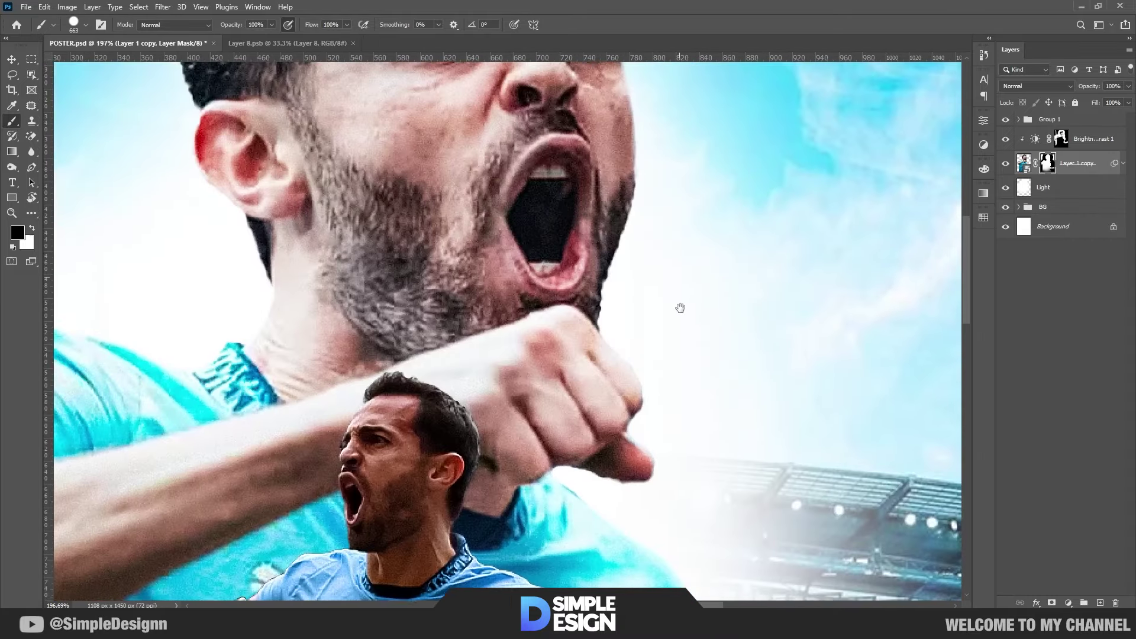
scroll(680, 309, down, 2)
scroll(592, 308, down, 2)
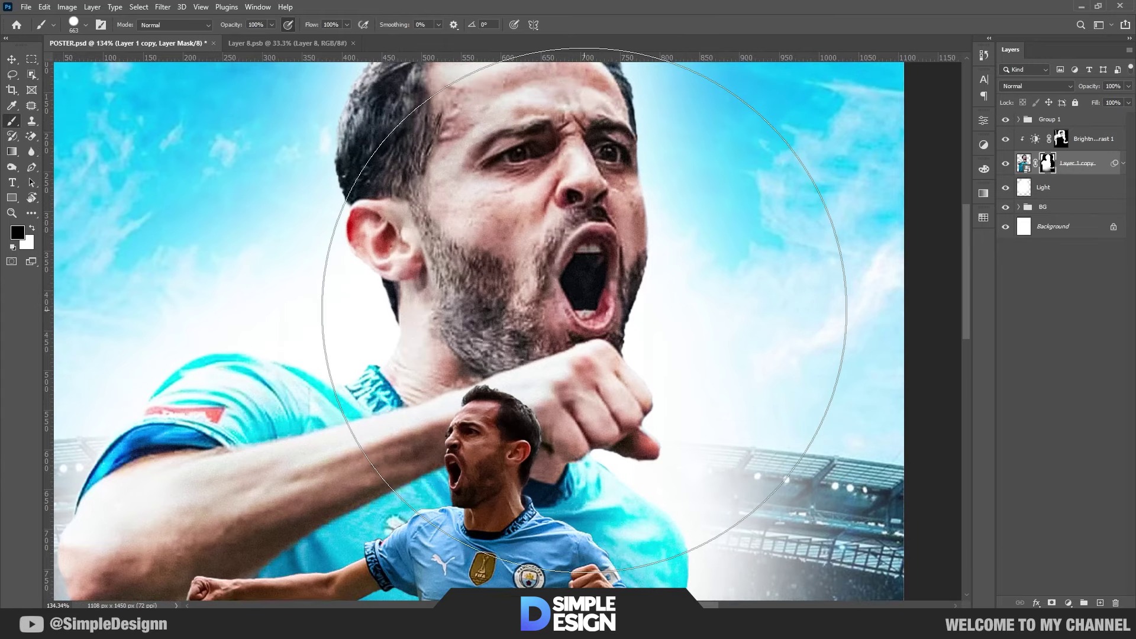
right_click(584, 310)
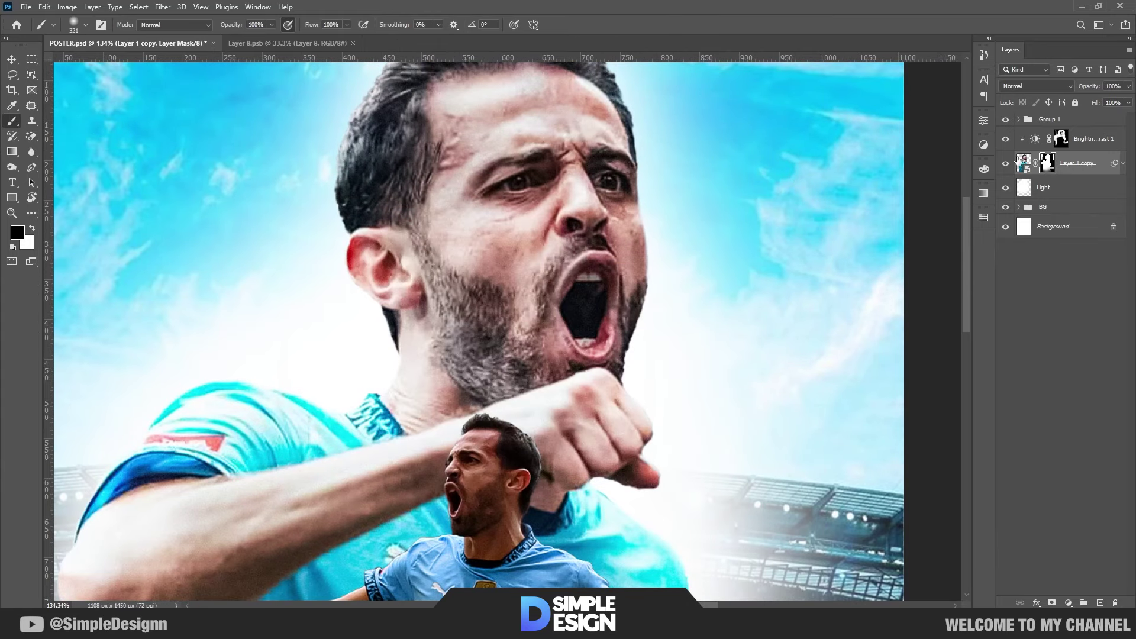
click(1061, 139)
scroll(746, 288, down, 2)
Paint white with a fine soft brush on the Brightness/Contrast mask beside the small player's leg
scroll(668, 370, down, 2)
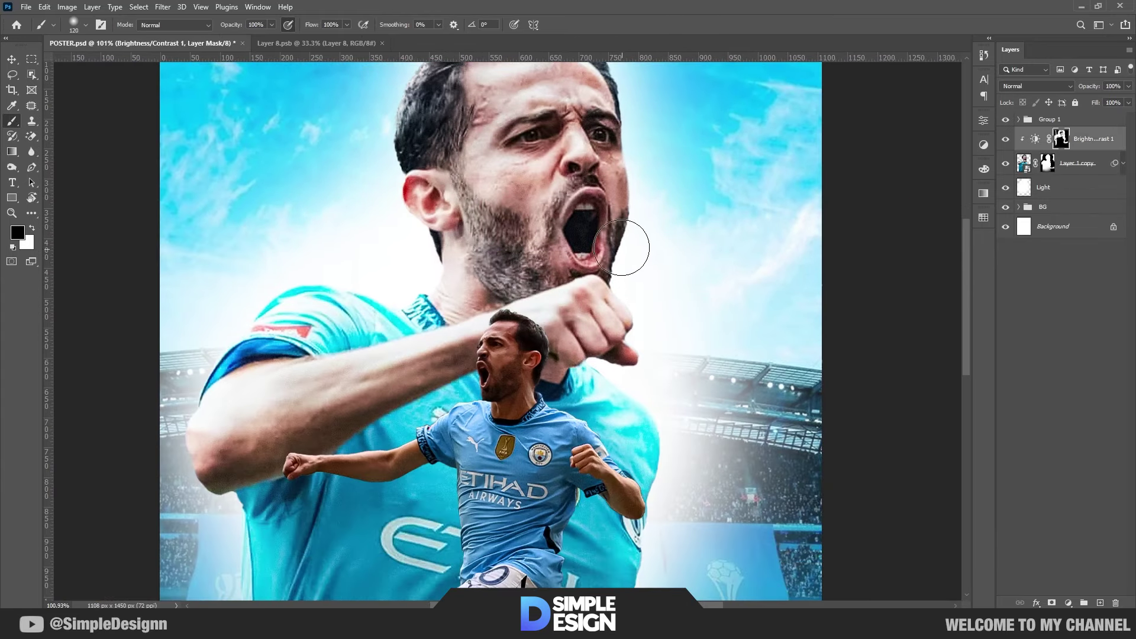
key(x)
key(bracketleft)
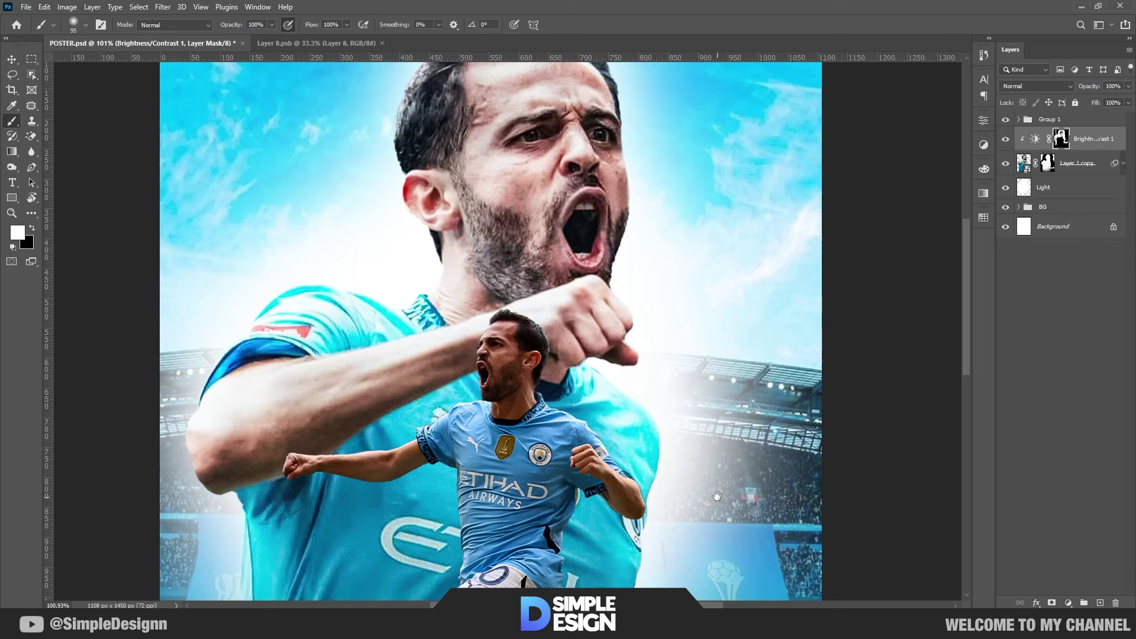
scroll(639, 438, down, 3)
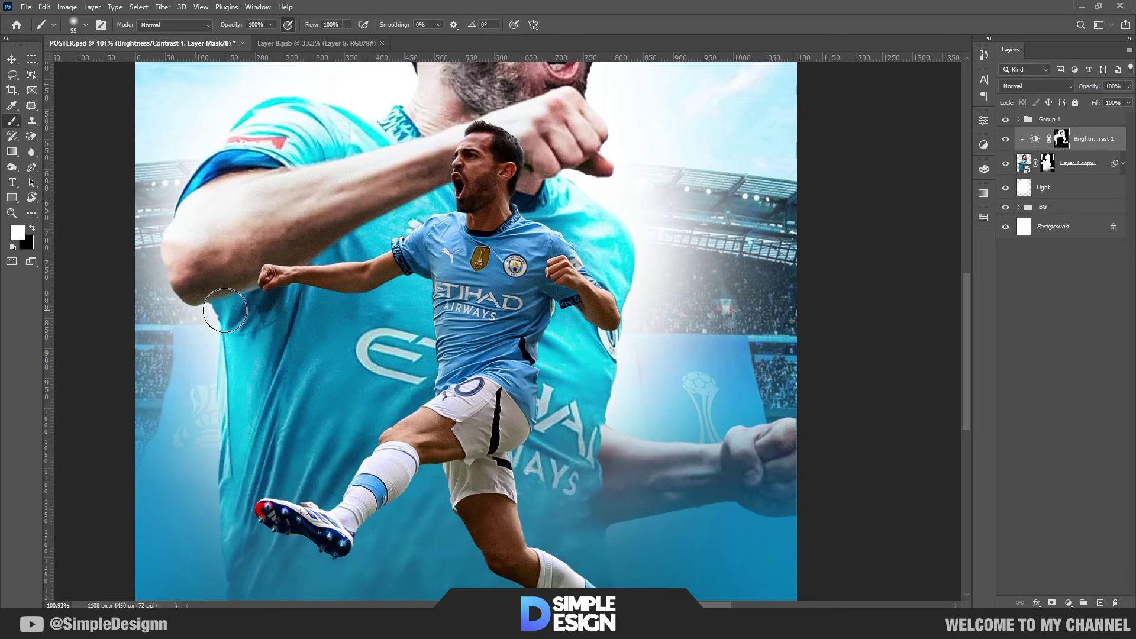
key(bracketleft)
key(bracketleft)
key(bracketleft)
drag(284, 385, 261, 491)
drag(255, 402, 307, 503)
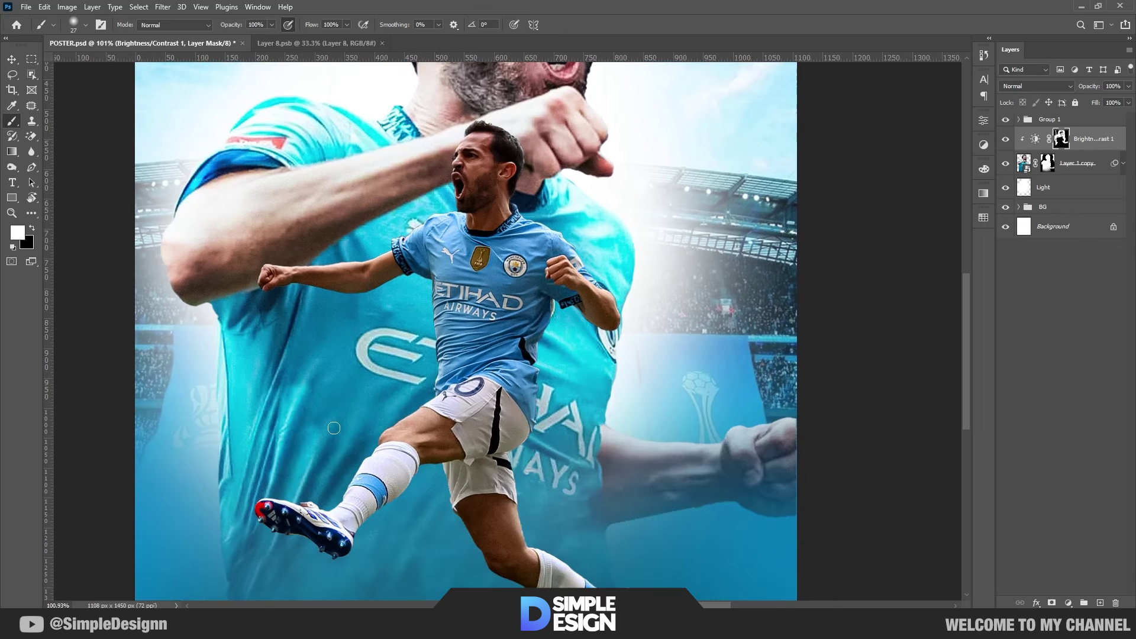
drag(320, 426, 238, 570)
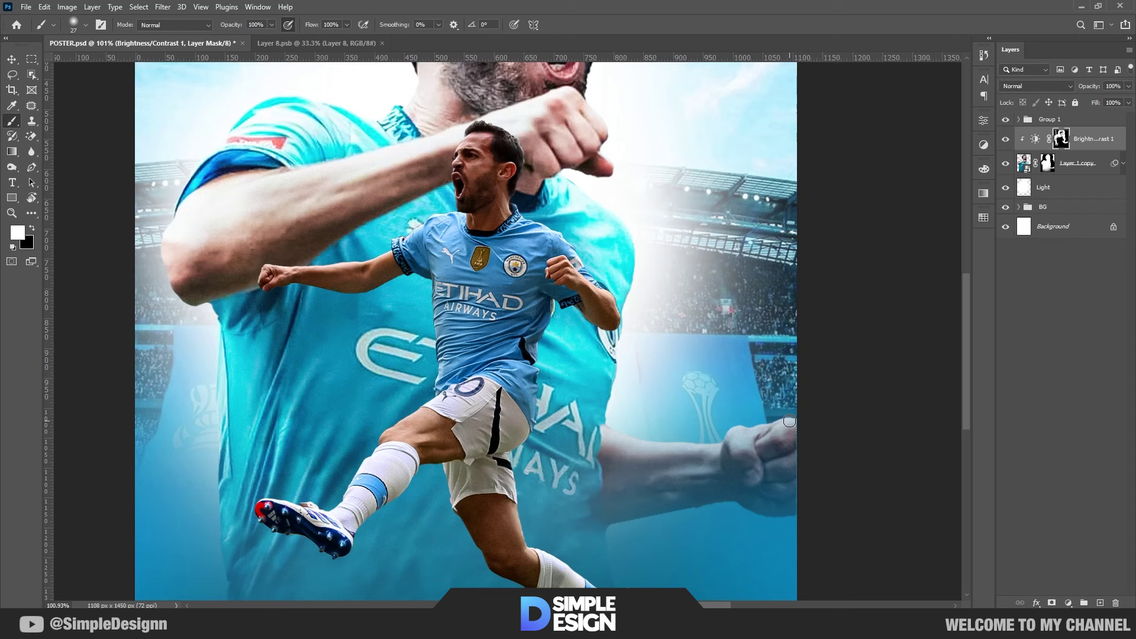
key(bracketright)
key(bracketright)
key(bracketright)
drag(647, 177, 657, 304)
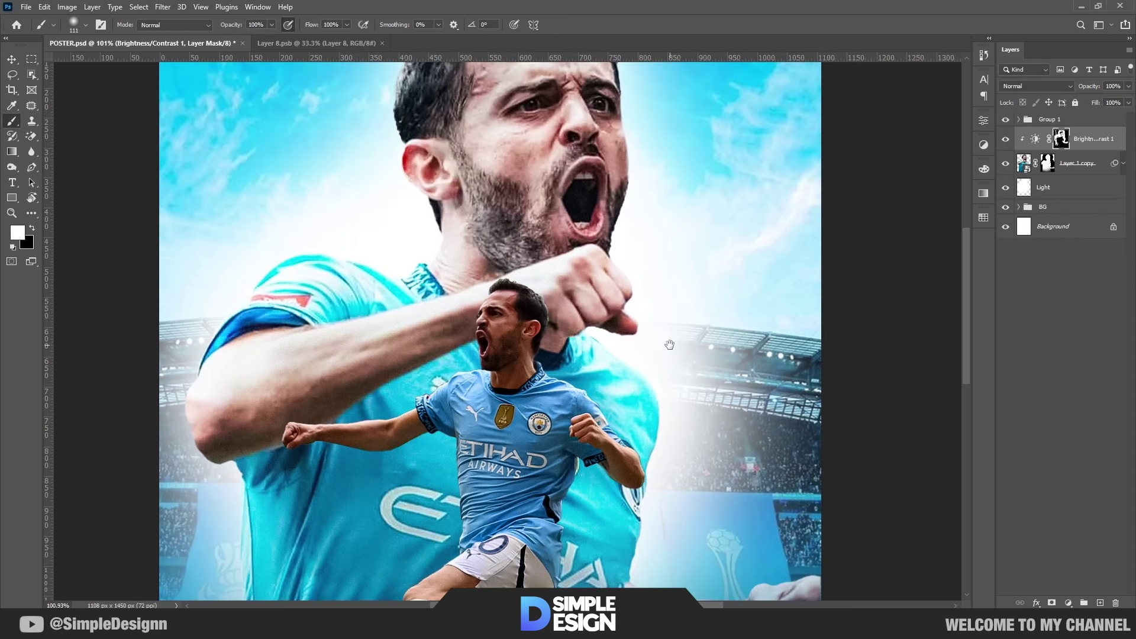
scroll(547, 262, down, 2)
scroll(548, 263, down, 2)
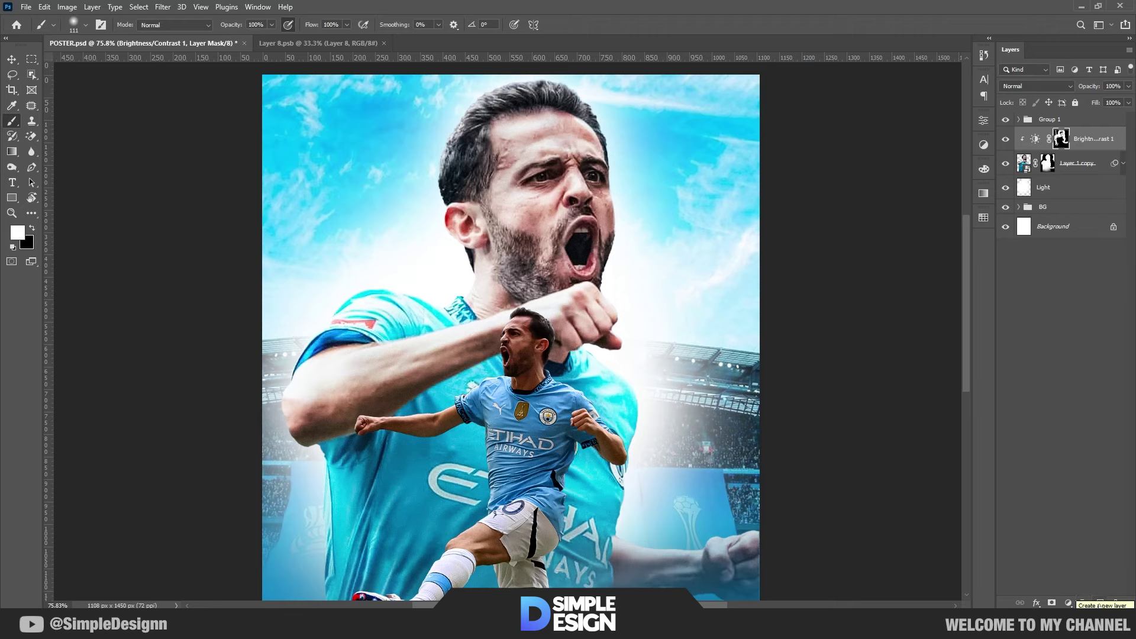
Add a new layer filled with 50% gray and set it to Overlay blending
click(1100, 602)
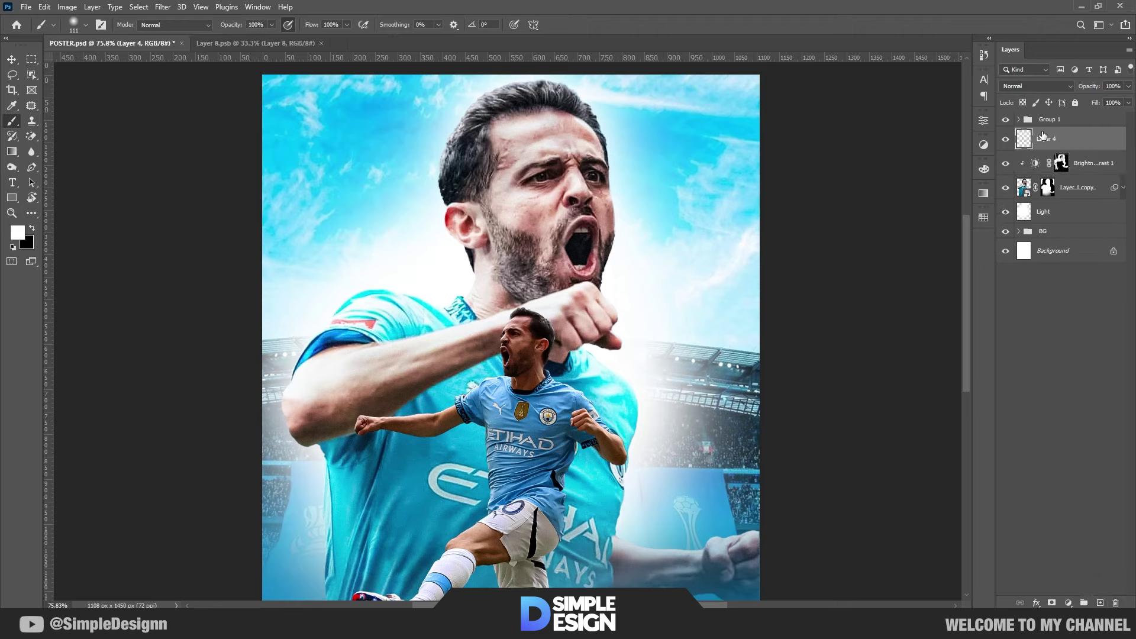
click(44, 7)
click(83, 196)
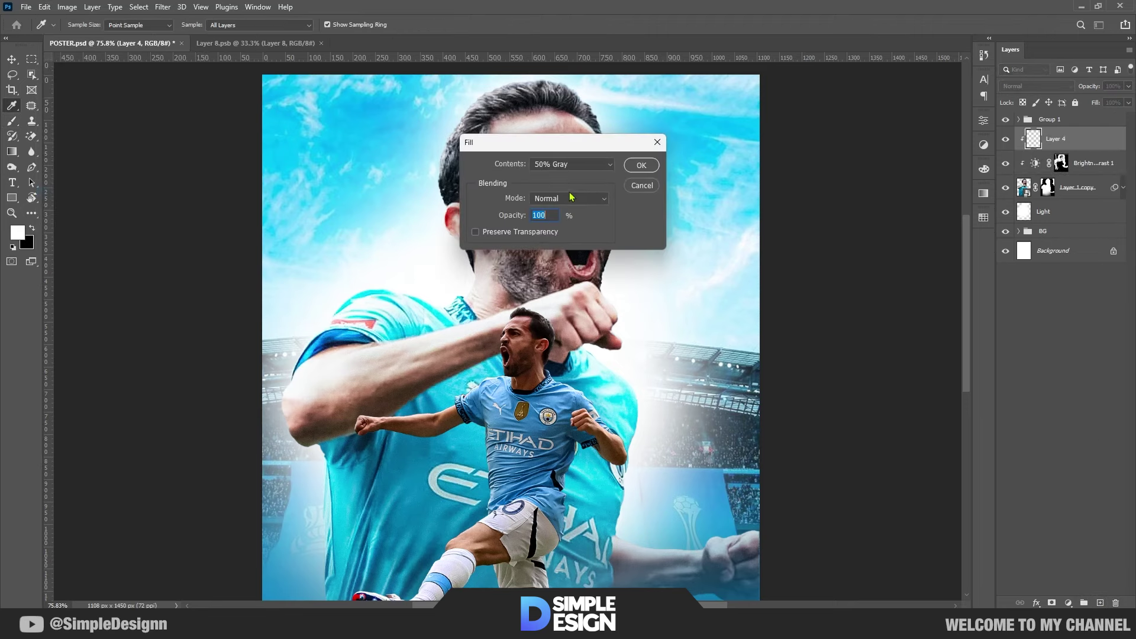
click(641, 166)
key(b)
click(1036, 86)
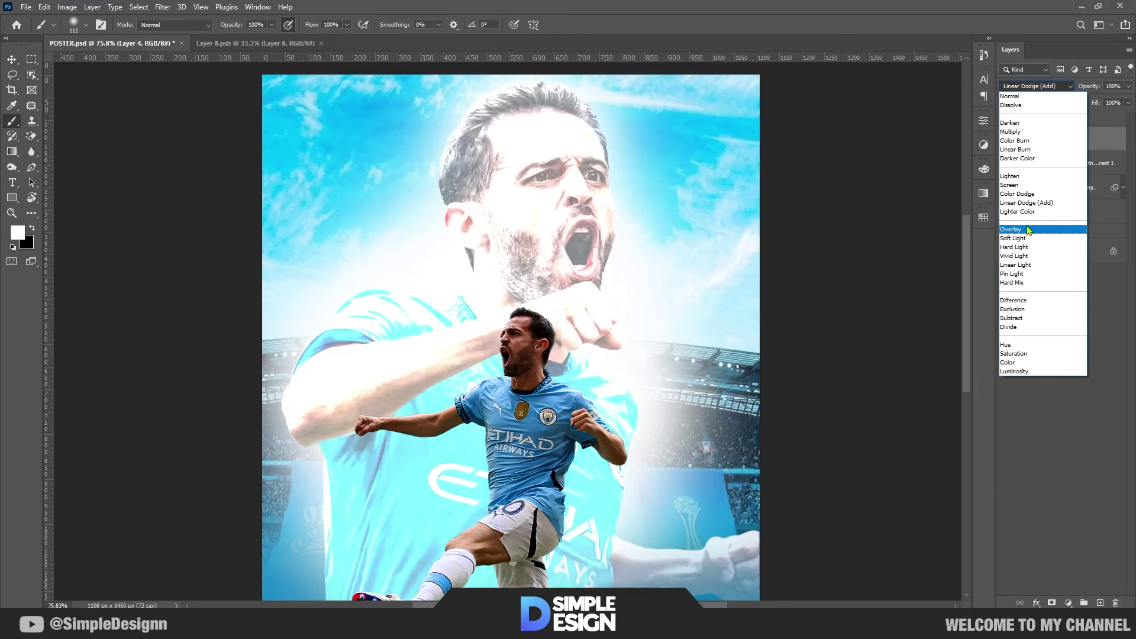
click(1011, 228)
Dodge the red crease beside the nose and burn the beard along the jaw and neck
key(o)
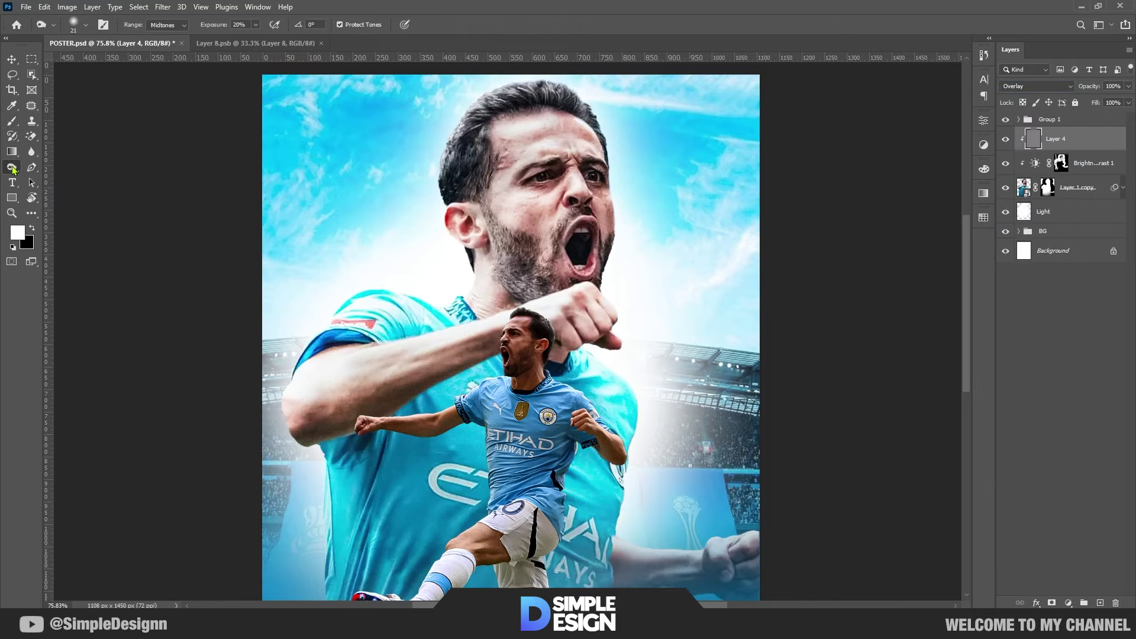
scroll(580, 169, up, 8)
key(bracketleft)
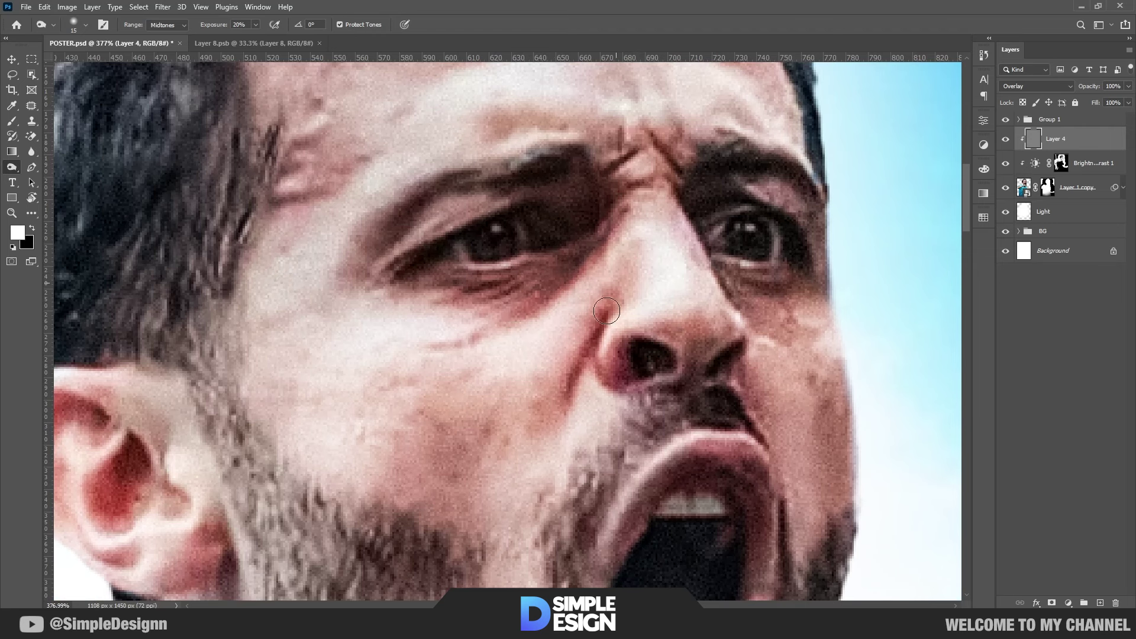
drag(607, 311, 610, 348)
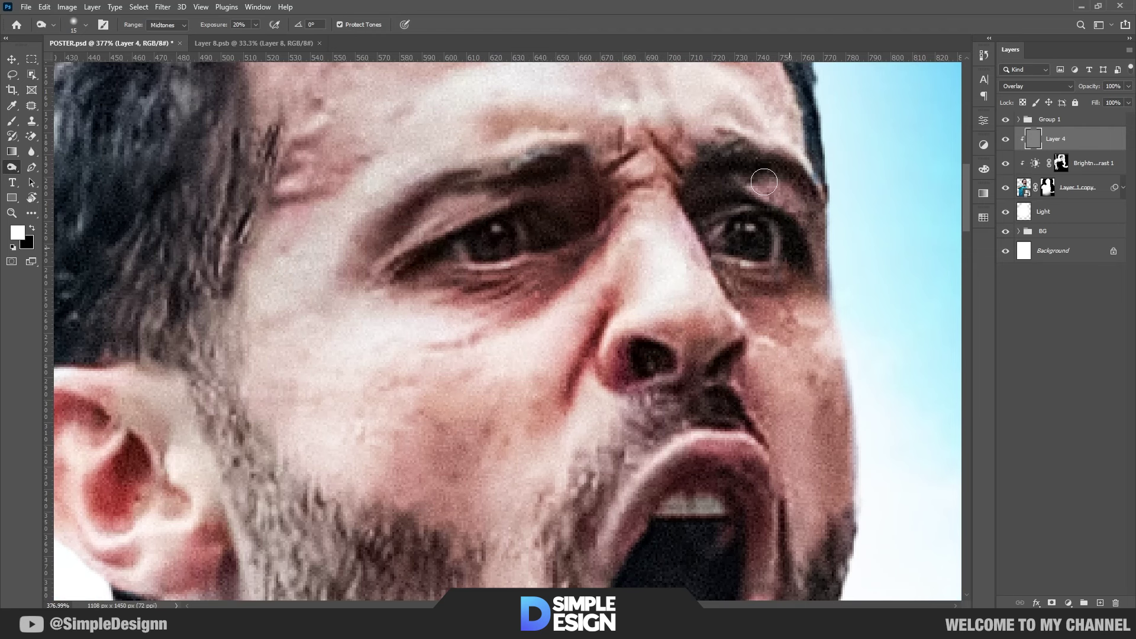
scroll(772, 234, down, 3)
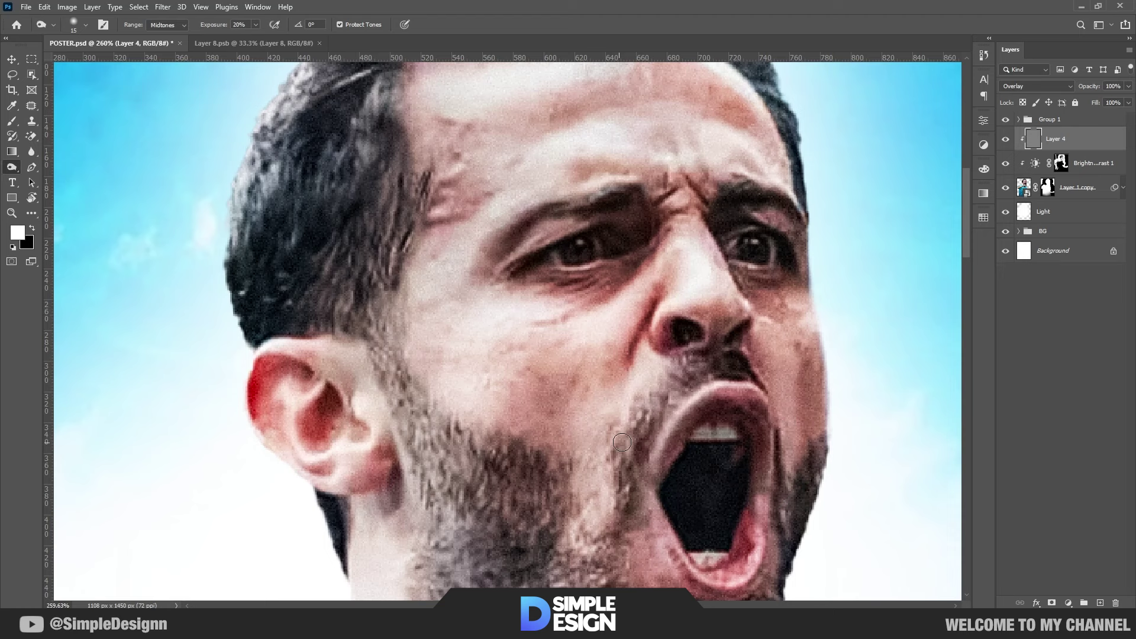
drag(622, 443, 640, 494)
drag(518, 487, 386, 530)
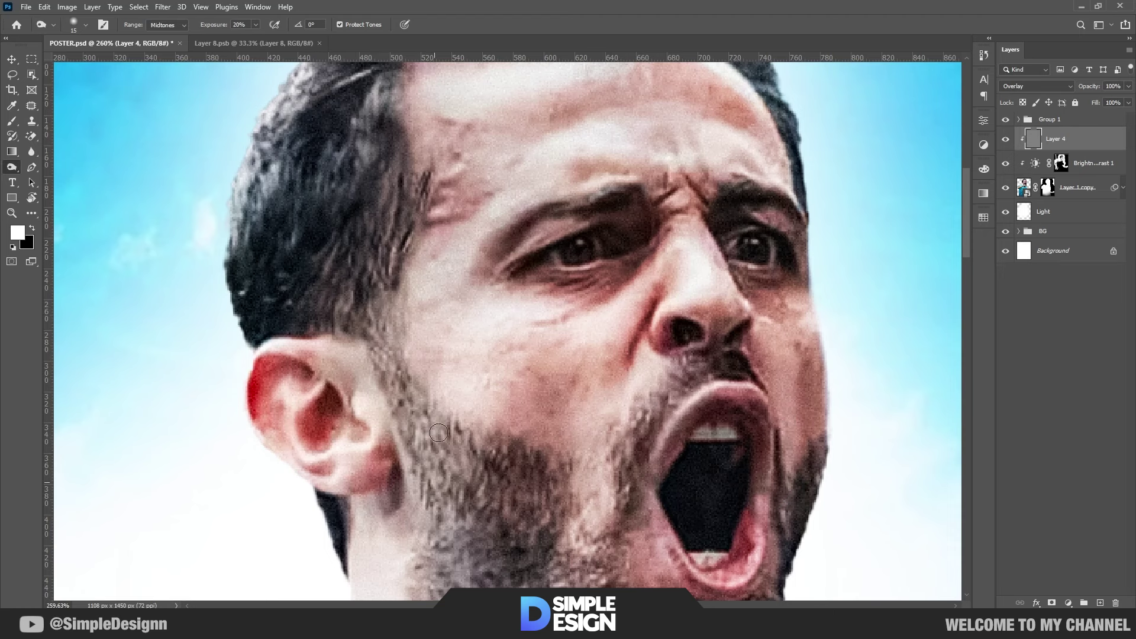
drag(438, 415, 436, 532)
scroll(487, 437, down, 4)
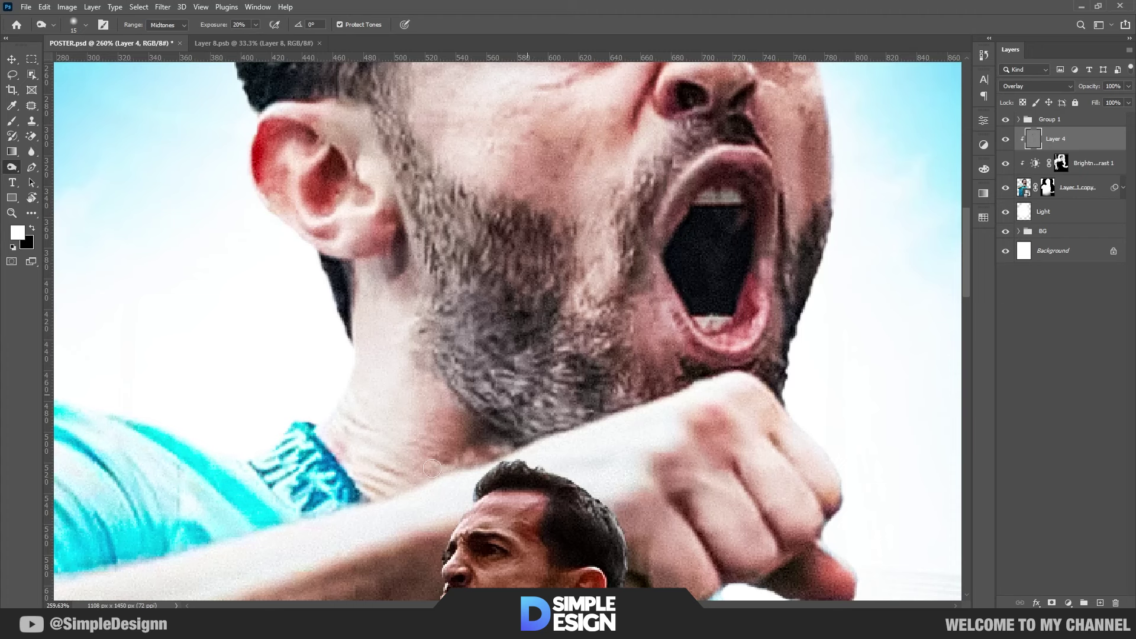
Burn the fist crease, forearm and shirt beside the small player with a size-32 brush
key(bracketright)
key(bracketright)
key(bracketright)
alt+right_click(754, 381)
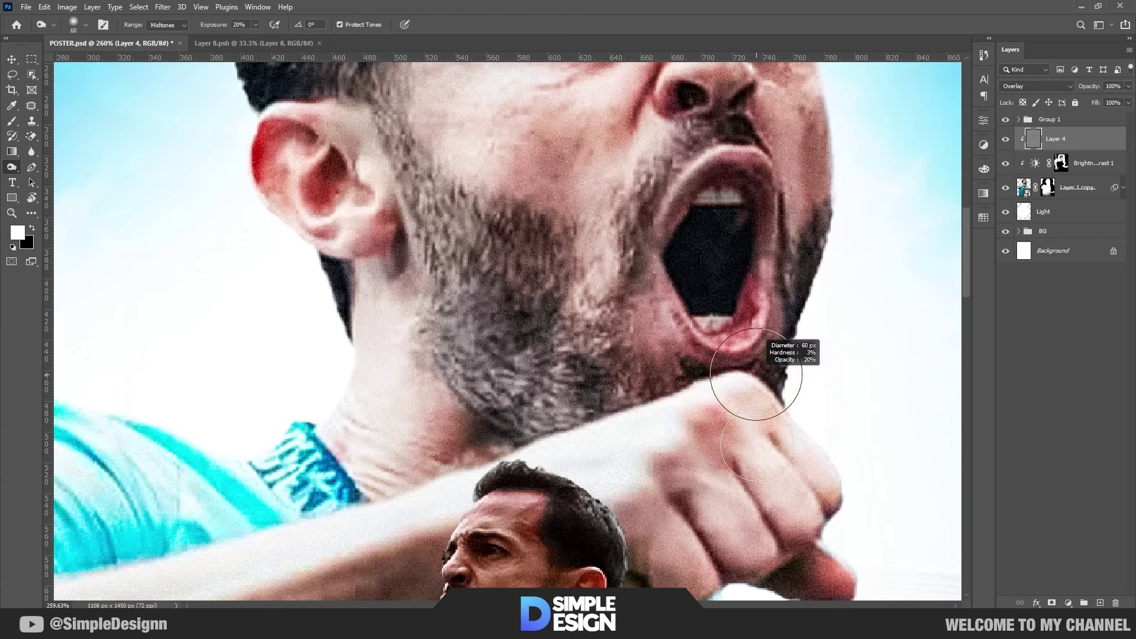
drag(685, 507, 711, 536)
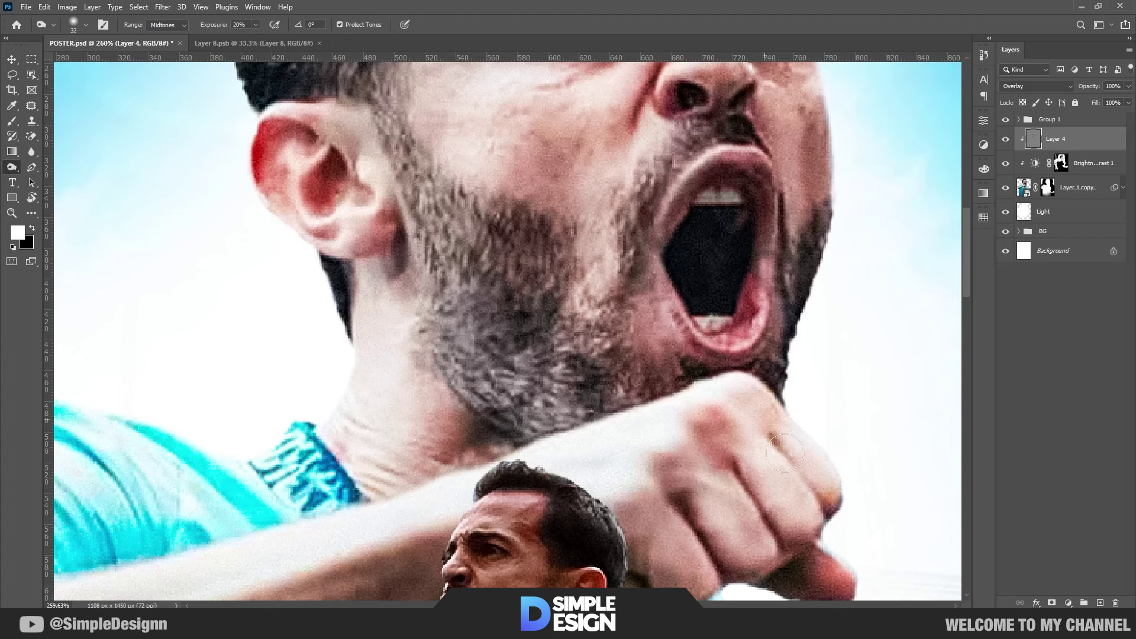
scroll(785, 453, down, 2)
scroll(710, 426, down, 3)
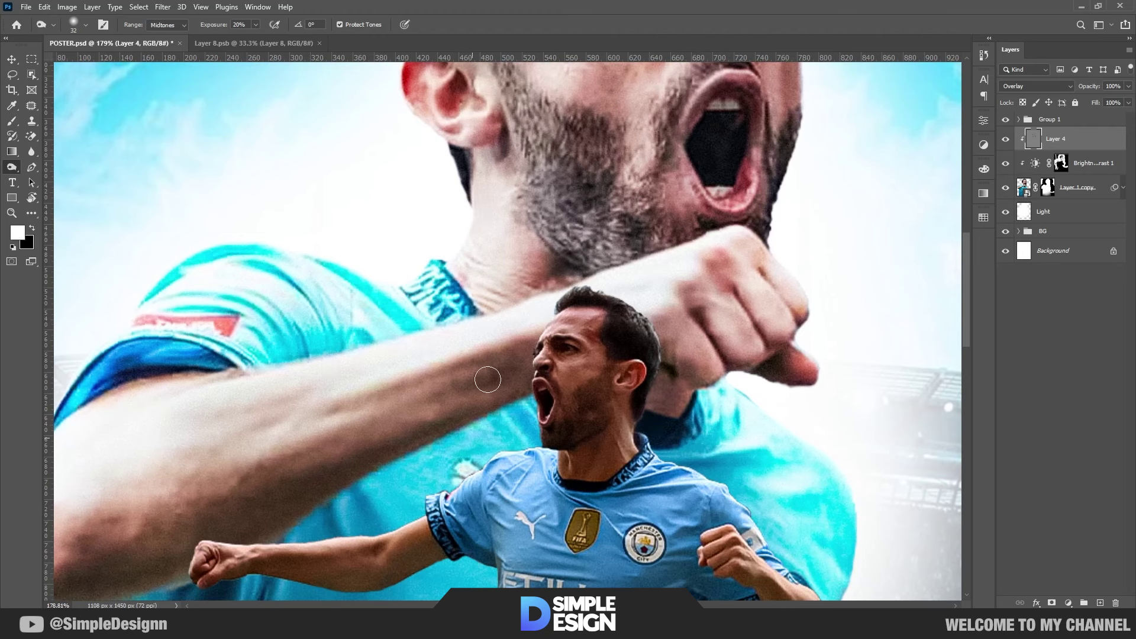
drag(488, 380, 260, 461)
scroll(243, 426, down, 2)
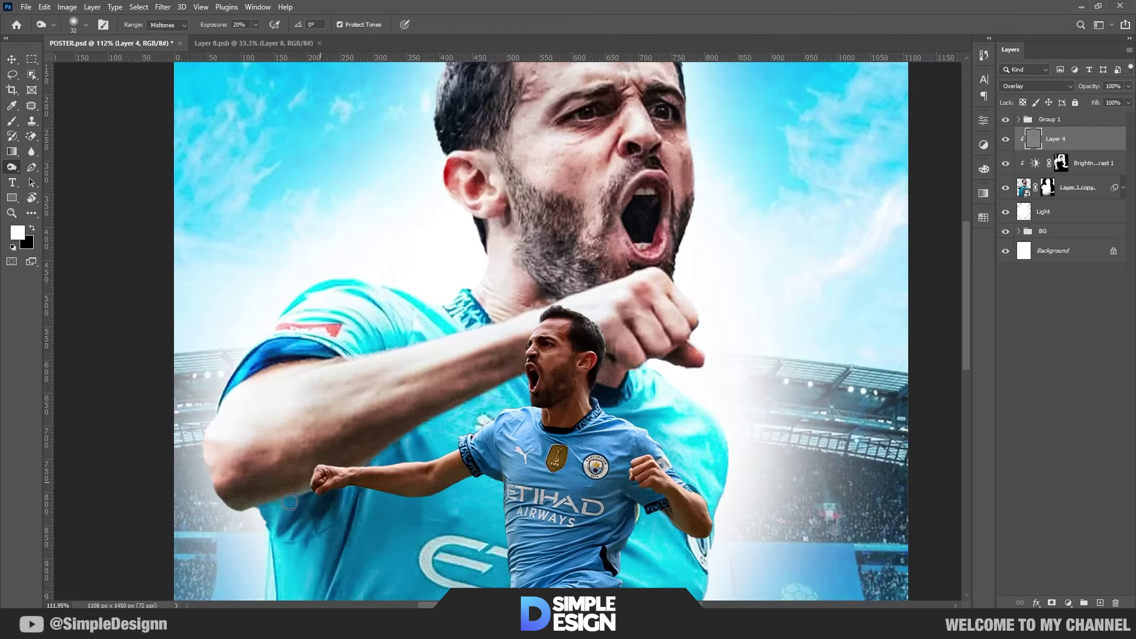
drag(491, 542, 538, 341)
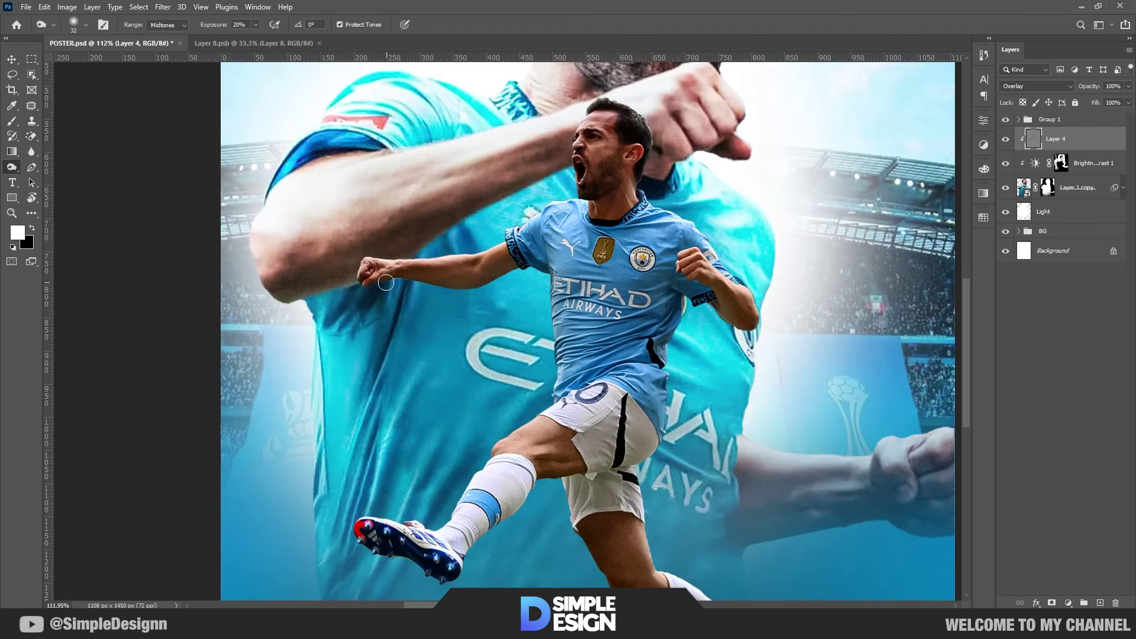
drag(396, 362, 374, 488)
drag(428, 522, 452, 357)
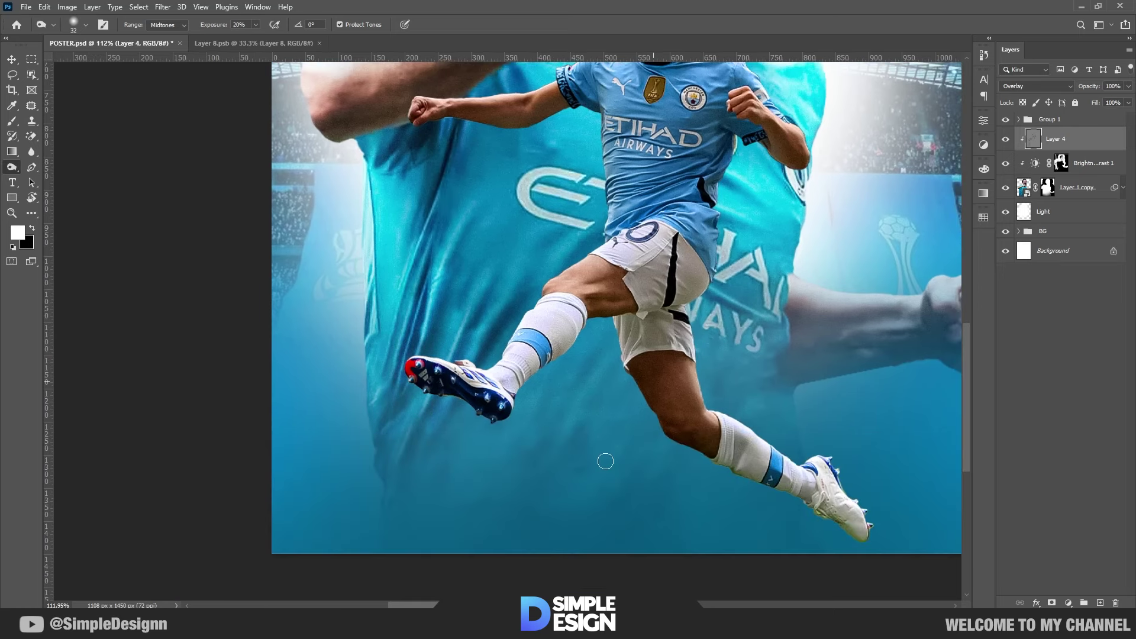
drag(653, 501, 487, 609)
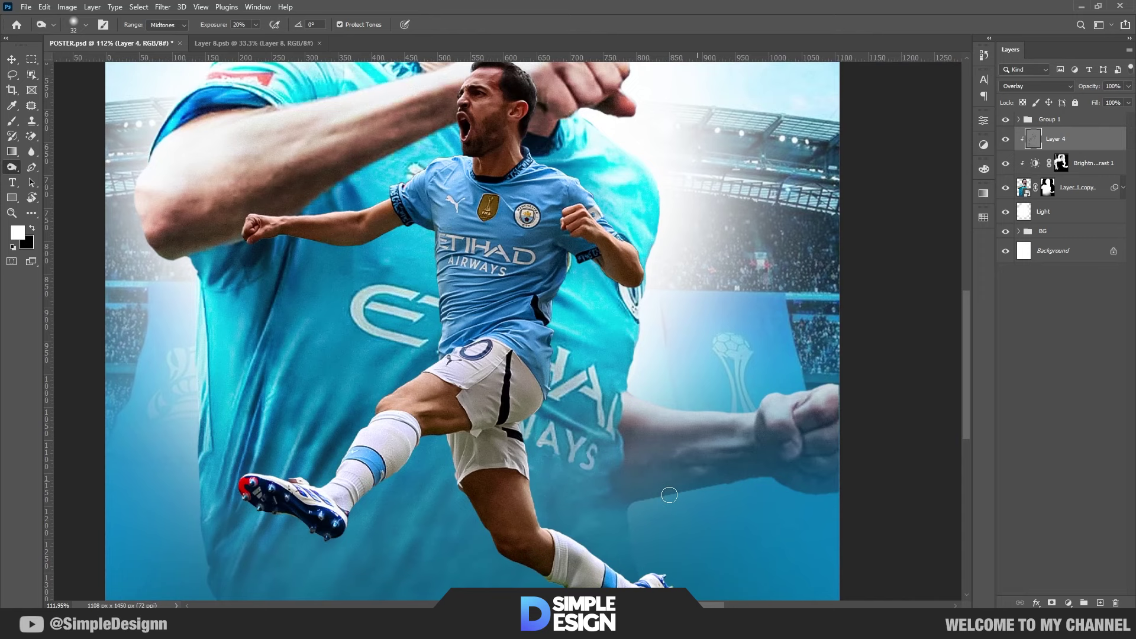
drag(557, 467, 592, 438)
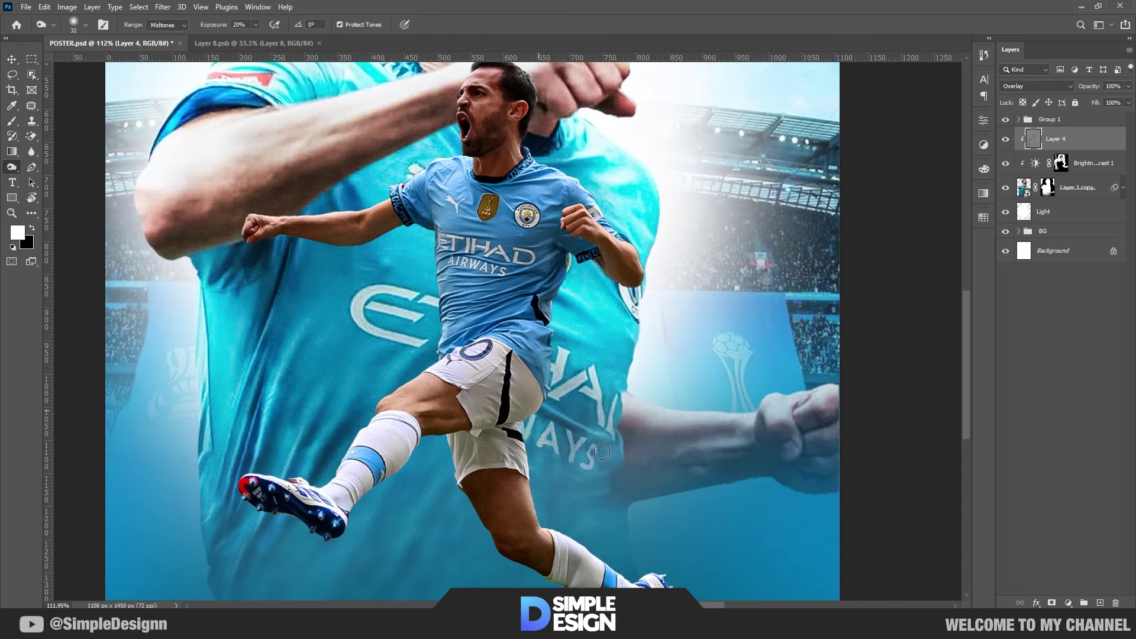
Burn the sideburn edge near the ear and the jaw edge near the mouth
scroll(638, 215, up, 5)
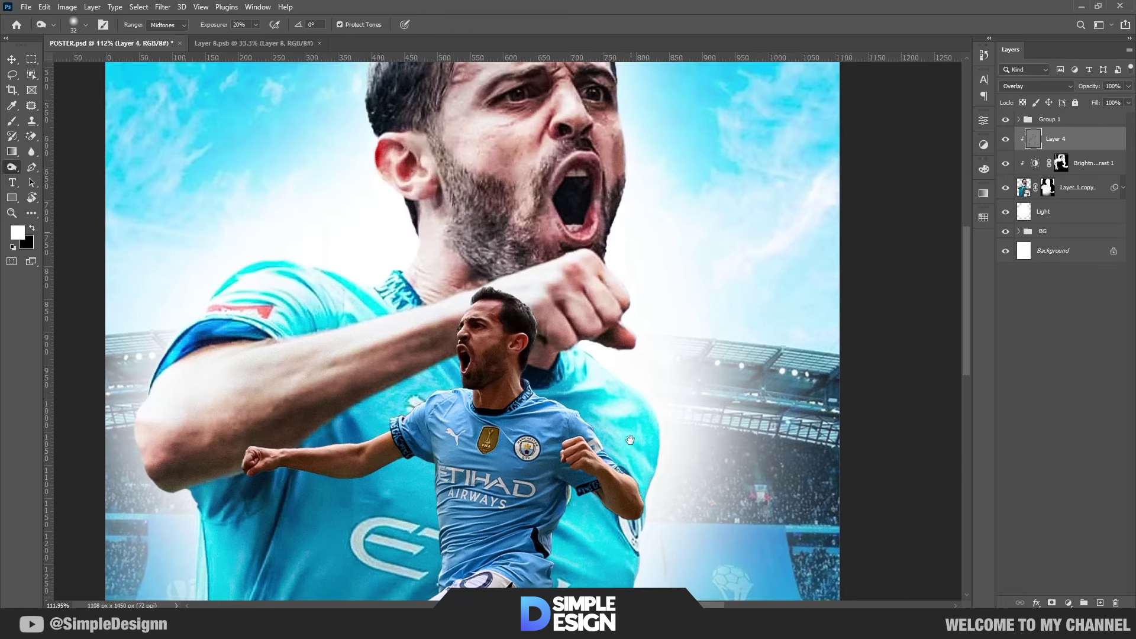
scroll(528, 384, down, 3)
scroll(503, 316, up, 6)
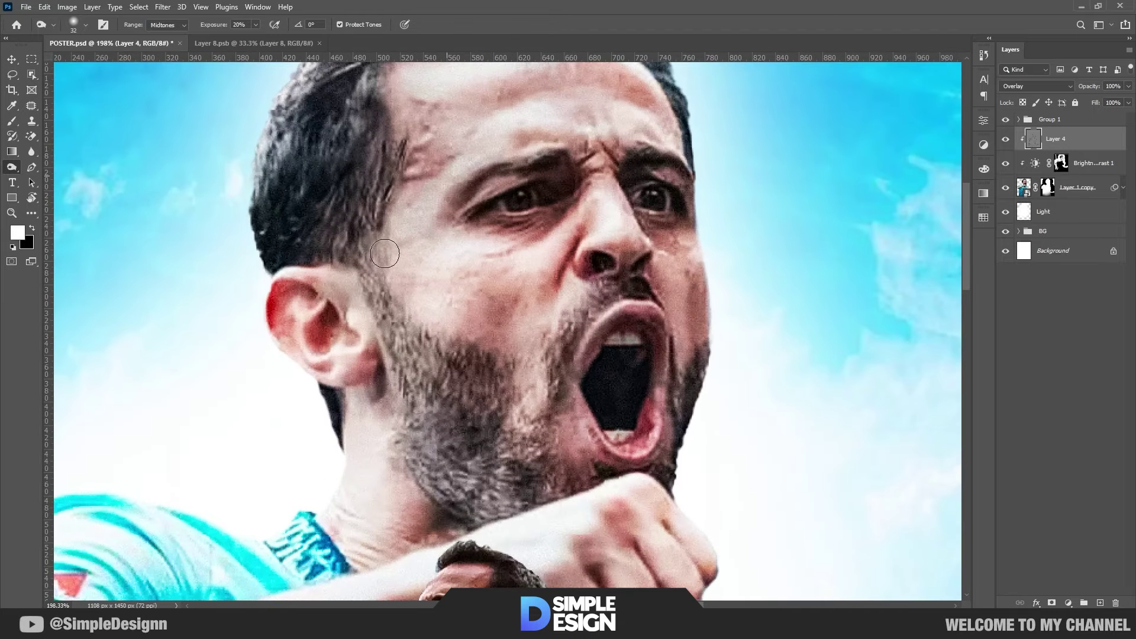
drag(355, 238, 363, 299)
drag(706, 352, 714, 372)
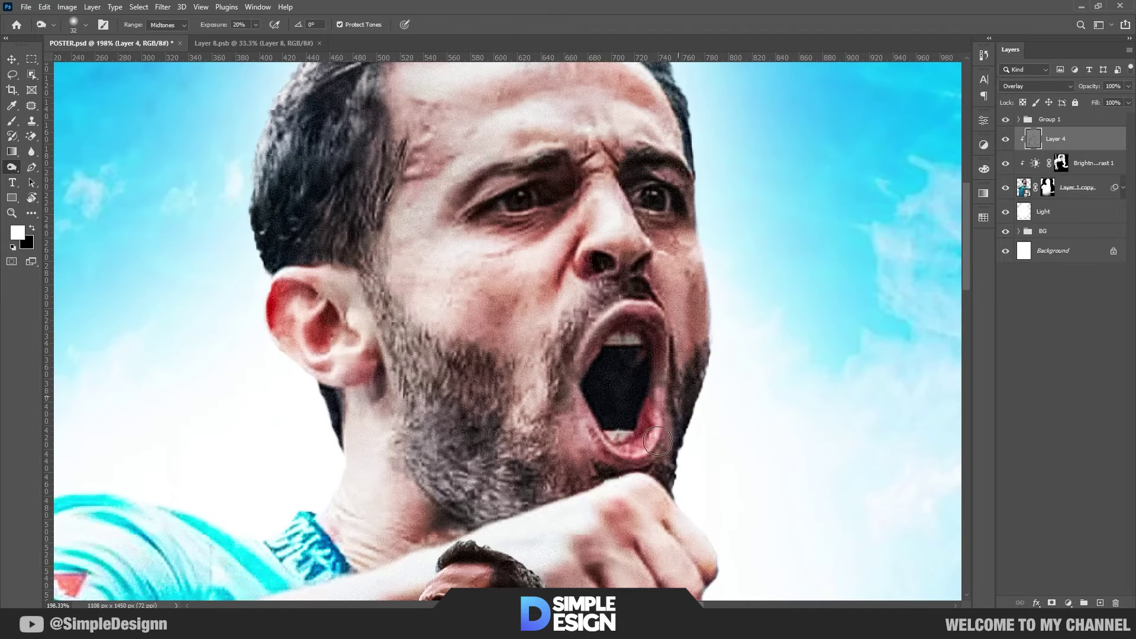
scroll(536, 395, down, 4)
scroll(533, 468, up, 4)
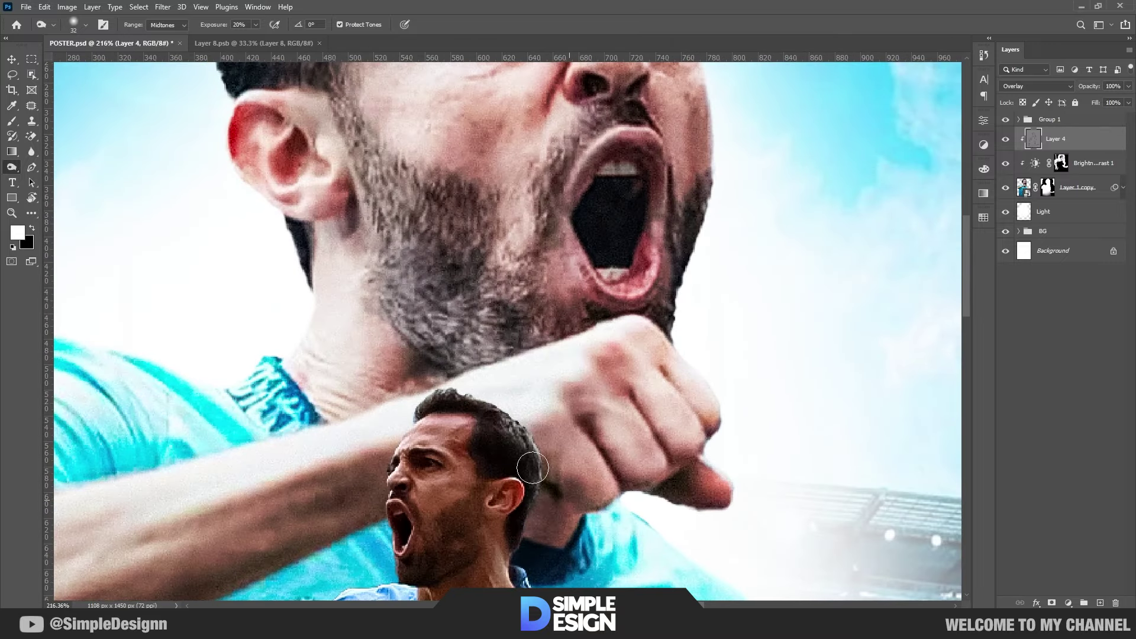
scroll(592, 325, down, 2)
scroll(533, 237, down, 2)
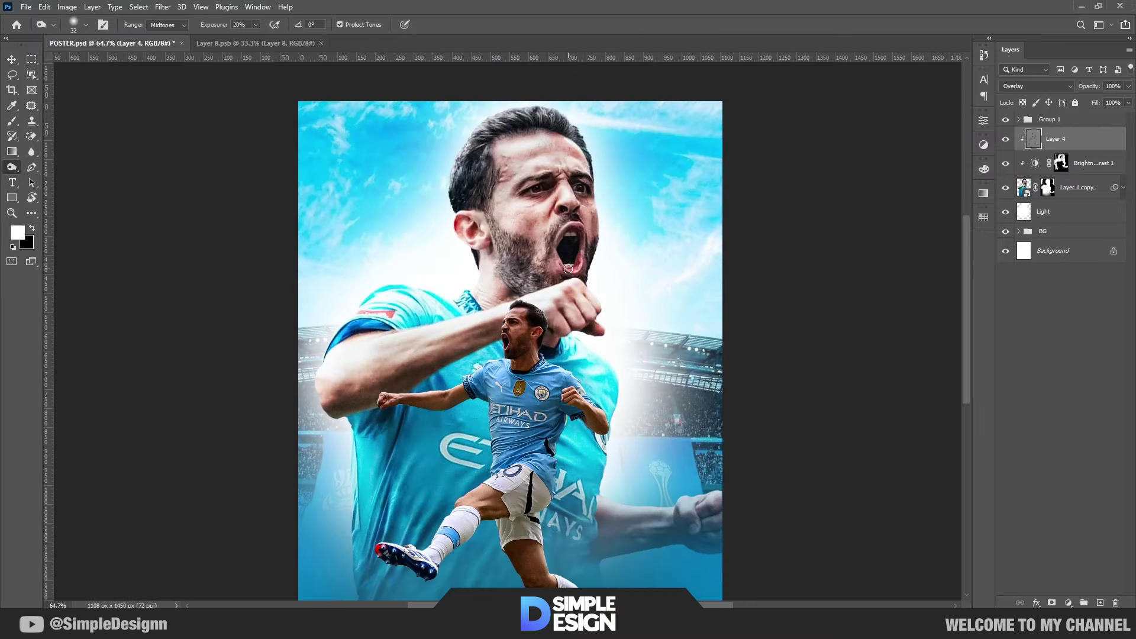
scroll(508, 177, down, 1)
scroll(509, 177, up, 1)
scroll(704, 177, up, 1)
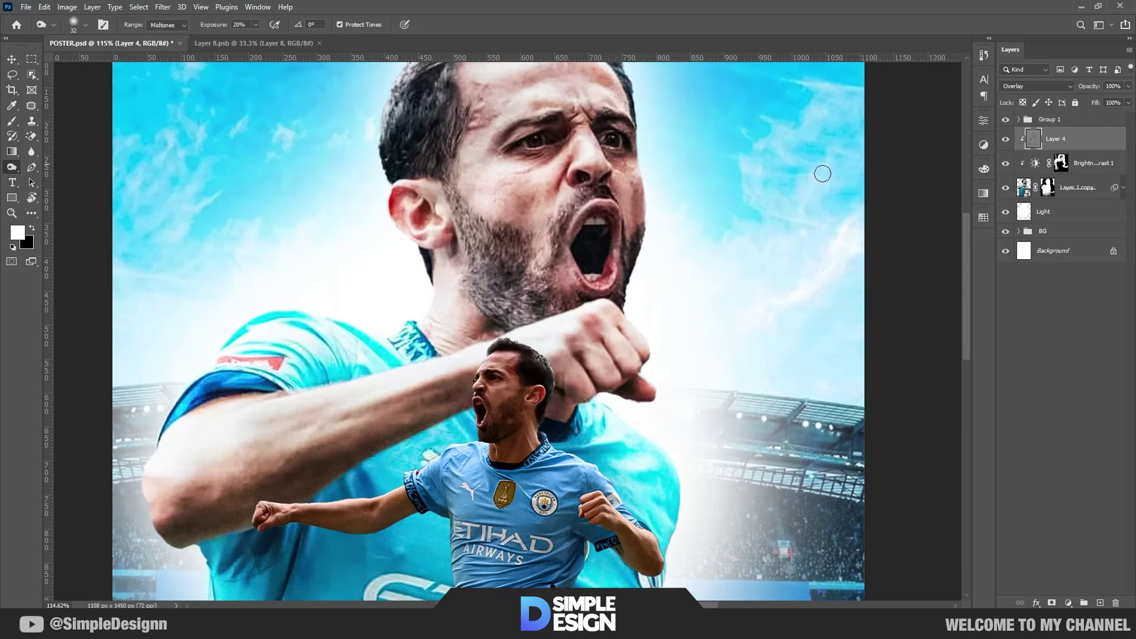
Add an Exposure adjustment at -0.94 and invert its mask to hide the darkening
click(1069, 603)
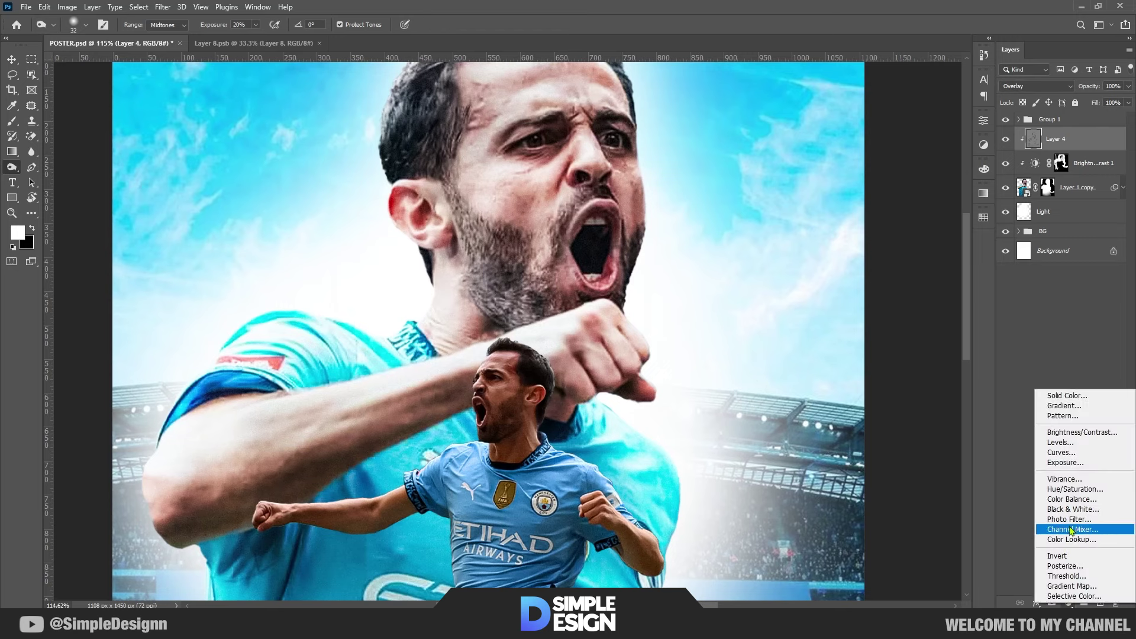
click(1060, 466)
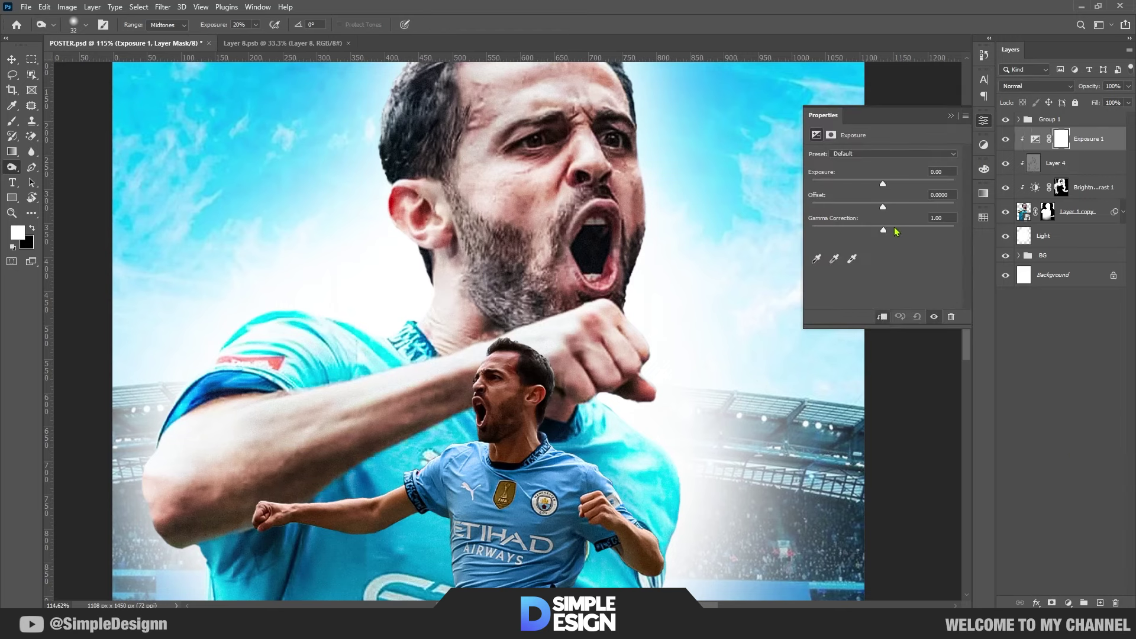
drag(884, 188, 874, 186)
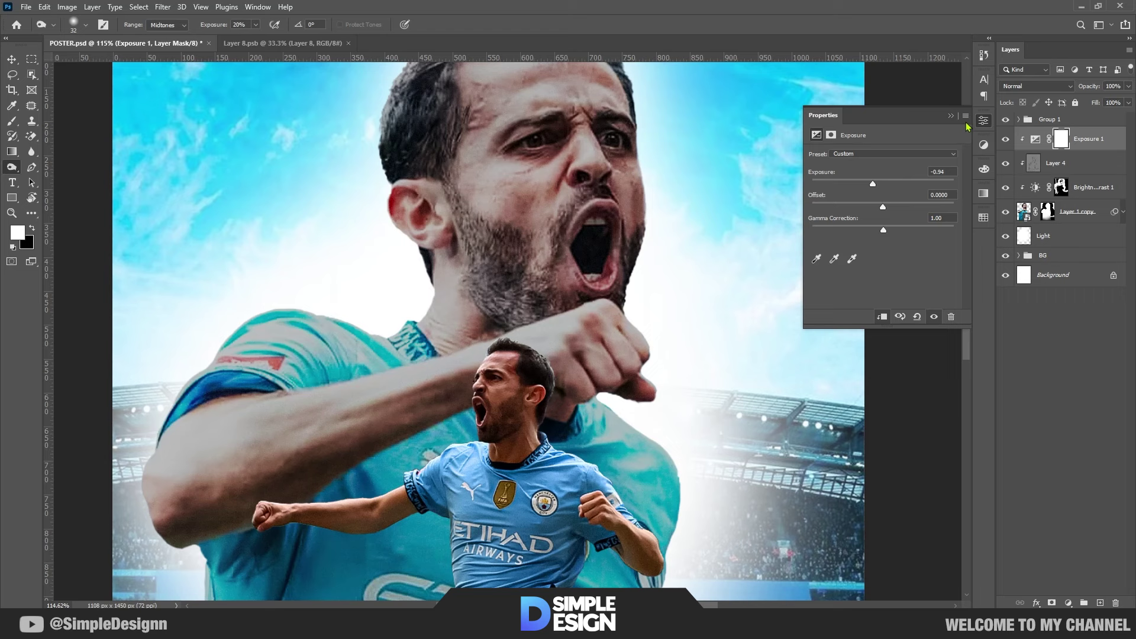
click(952, 116)
key(ctrl+i)
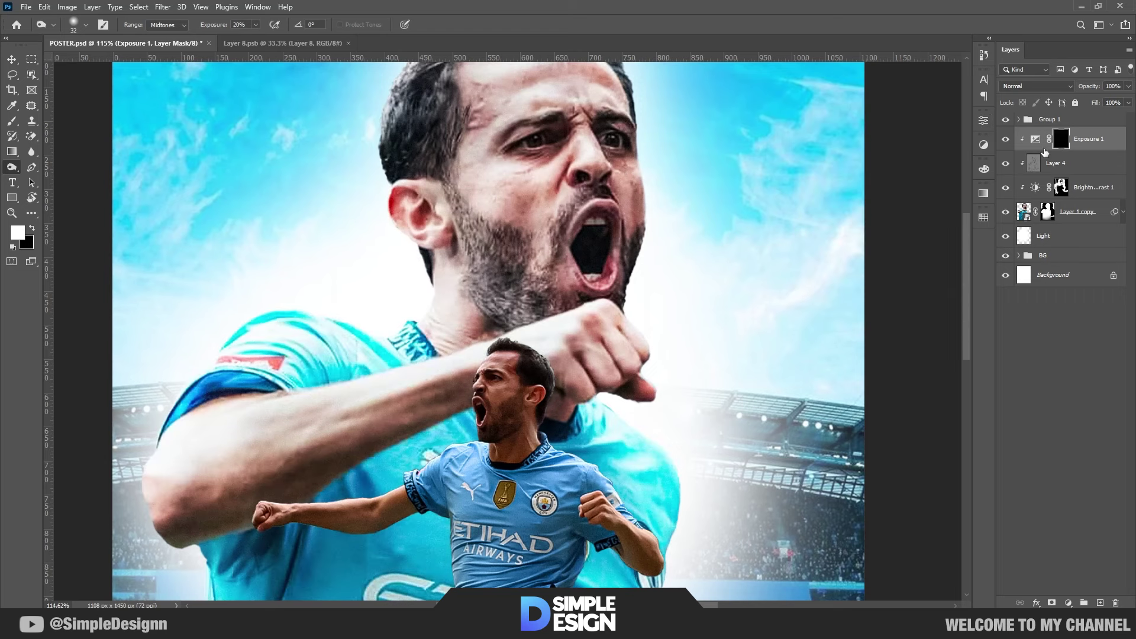
key(b)
Paint on the Exposure 1 mask, undoing a stray dab near the nose
scroll(533, 236, up, 3)
click(537, 180)
key(ctrl+z)
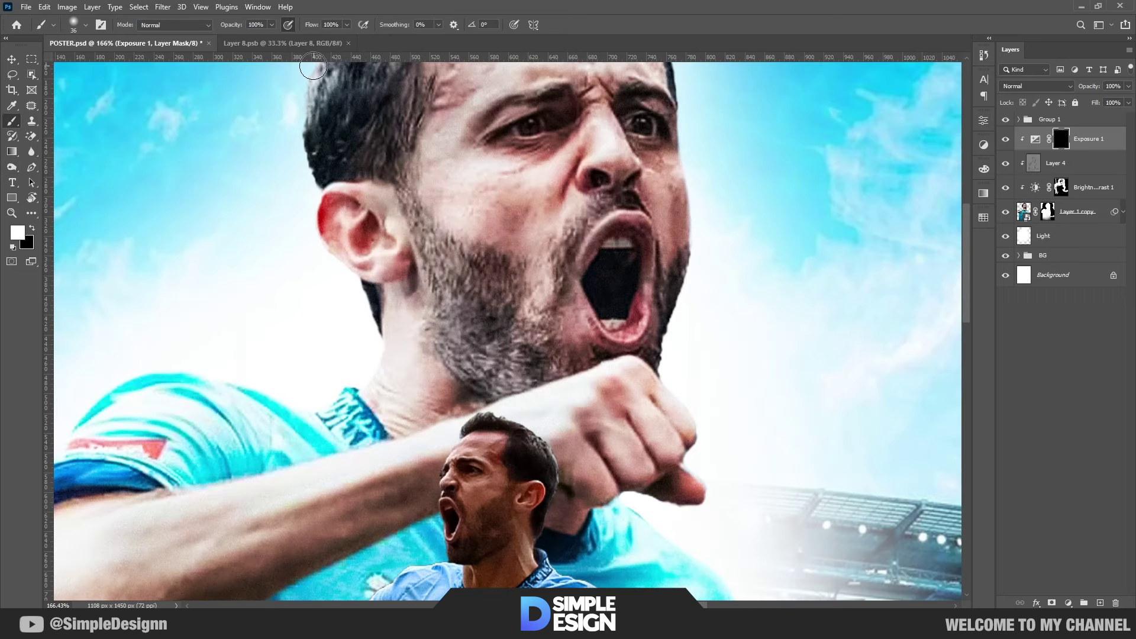
scroll(705, 186, up, 3)
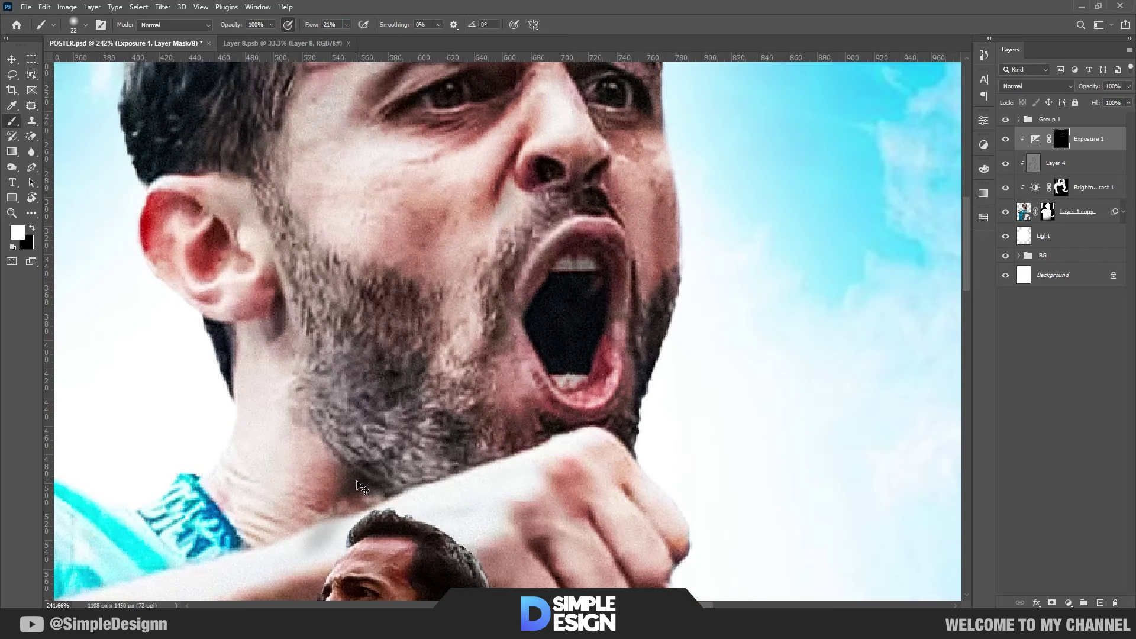
drag(357, 483, 354, 484)
scroll(389, 443, down, 3)
scroll(414, 384, down, 1)
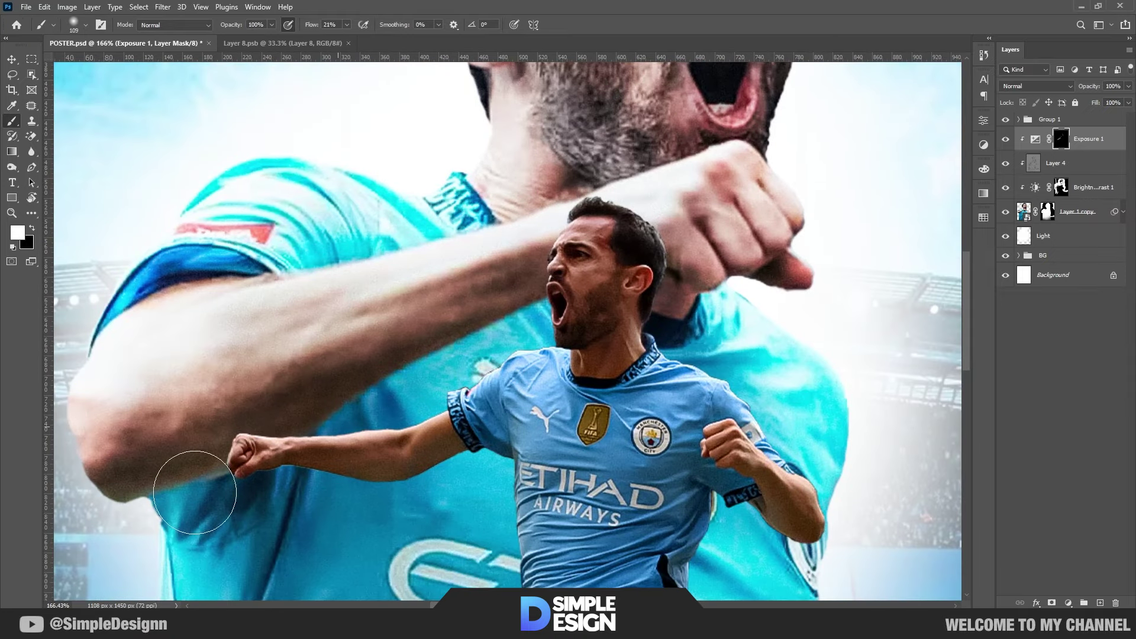
scroll(415, 331, down, 3)
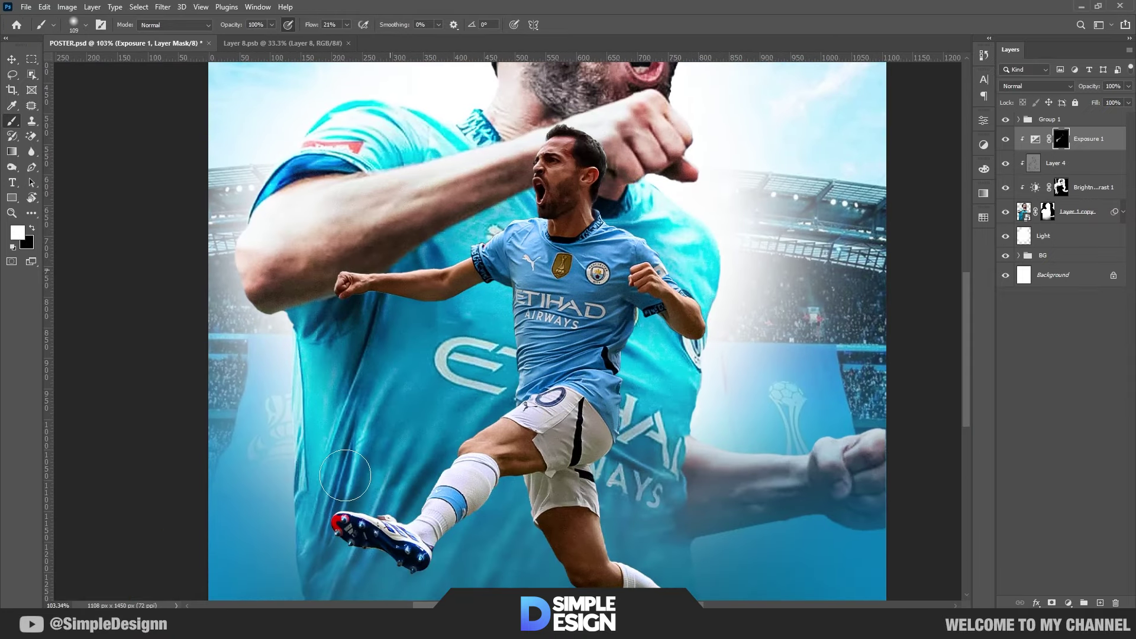
scroll(364, 355, down, 2)
Refine the Exposure 1 mask with resized brushes, then add an empty Layer 5
drag(418, 520, 455, 524)
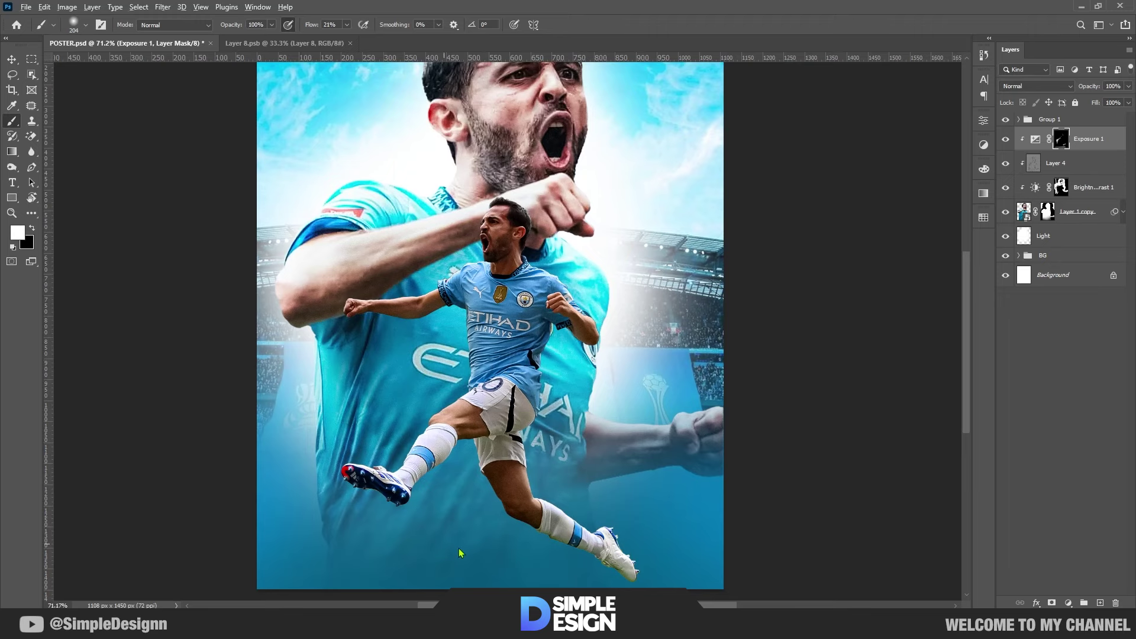
drag(538, 278, 520, 277)
scroll(568, 237, up, 1)
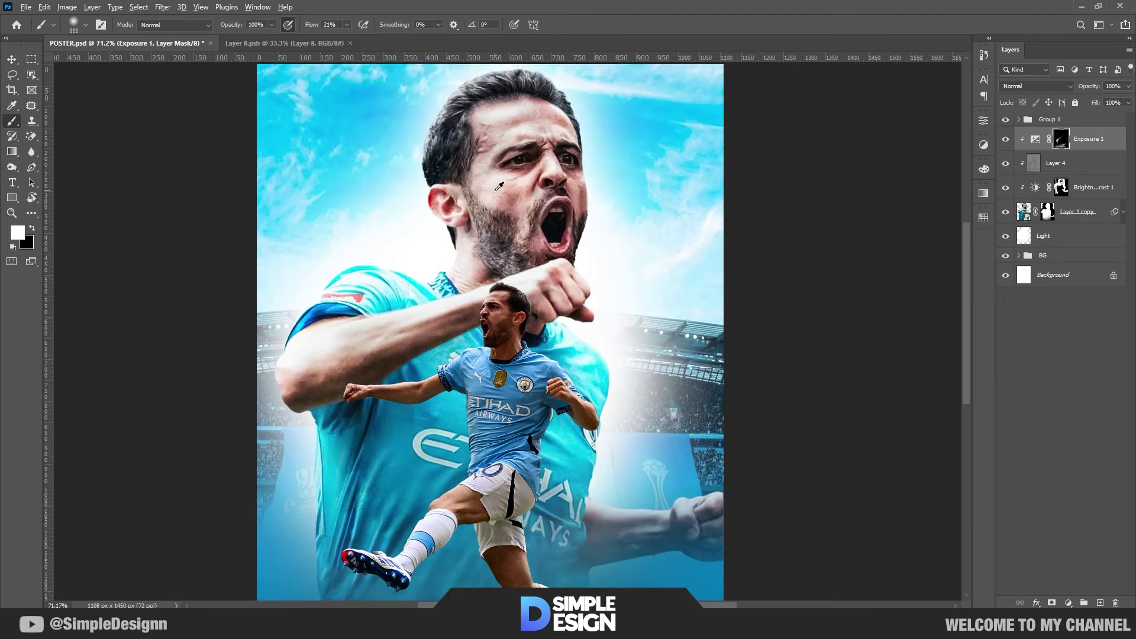
scroll(592, 237, up, 4)
scroll(637, 241, down, 3)
drag(722, 451, 709, 451)
scroll(708, 451, down, 5)
key(ctrl+shift+alt+n)
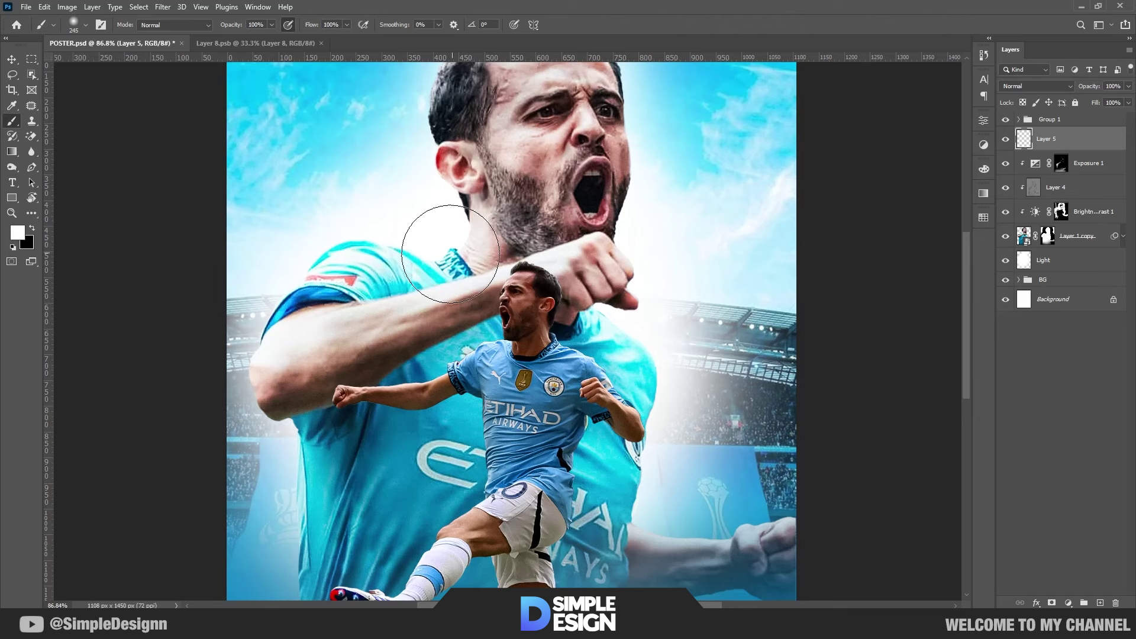
Paint soft white glow around the neck, shoulder and right of the fist
drag(482, 229, 456, 254)
drag(444, 216, 461, 249)
drag(359, 272, 330, 241)
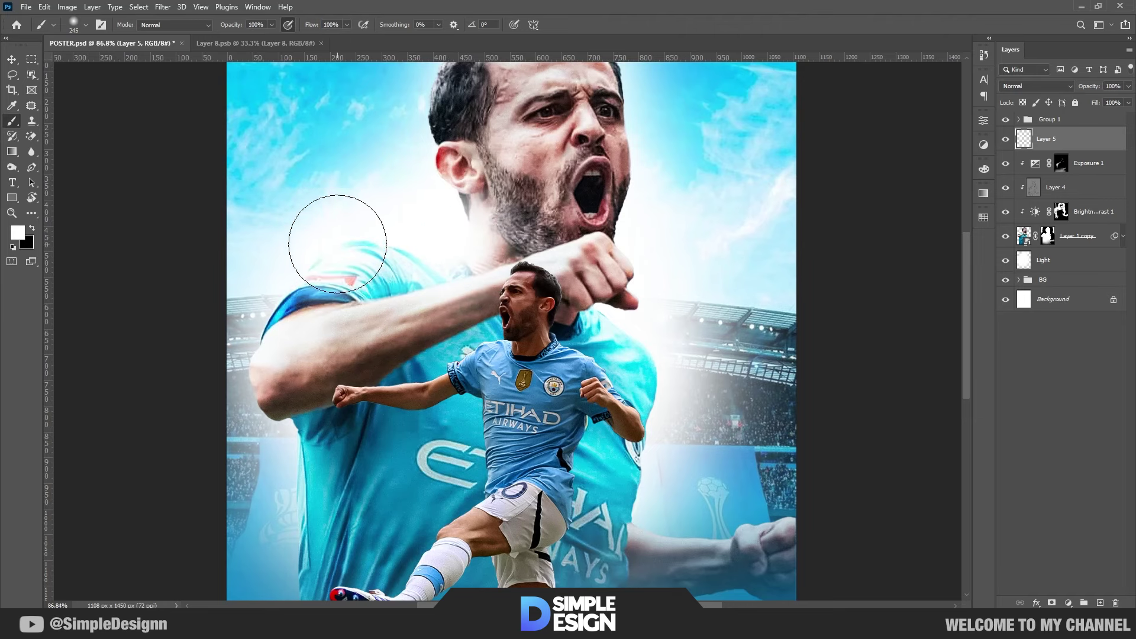
drag(589, 361, 698, 342)
scroll(721, 418, up, 4)
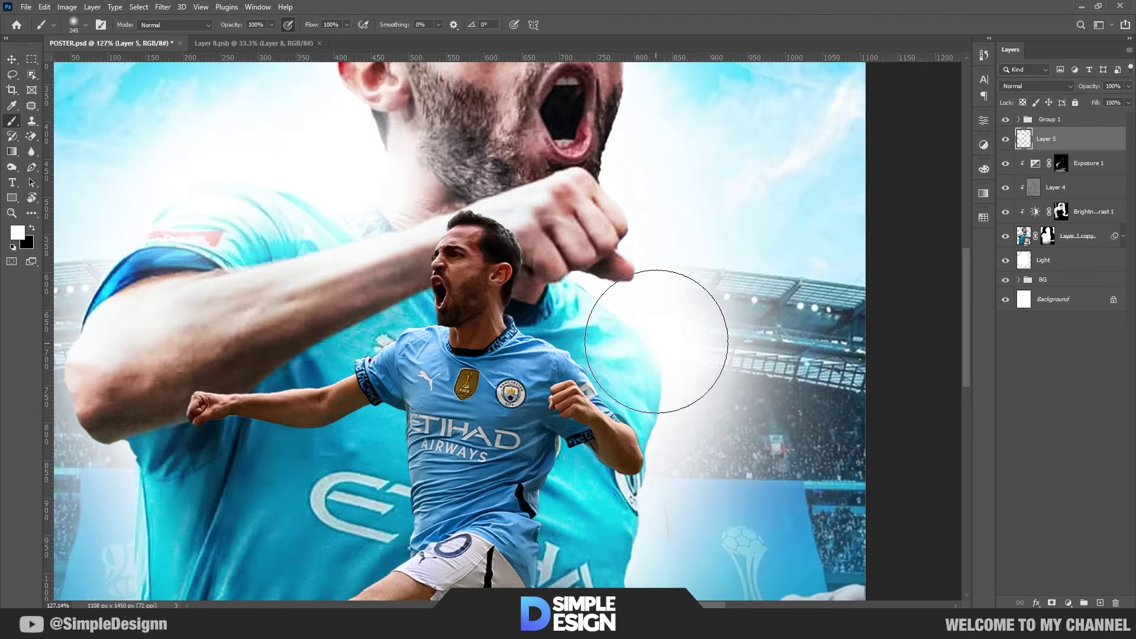
drag(615, 249, 614, 425)
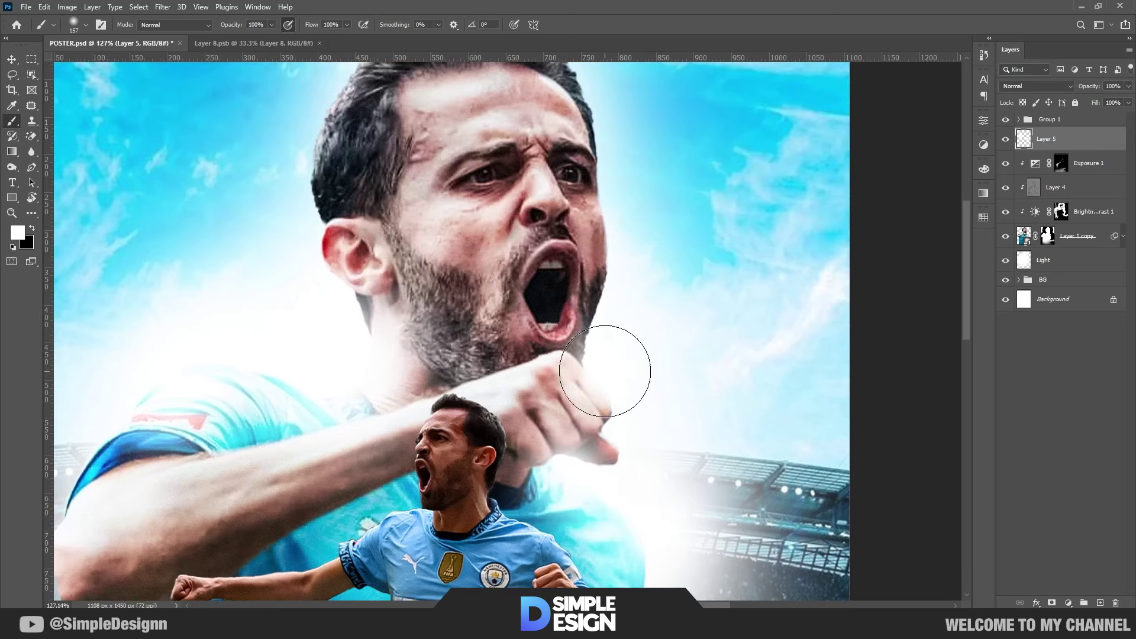
scroll(616, 236, up, 3)
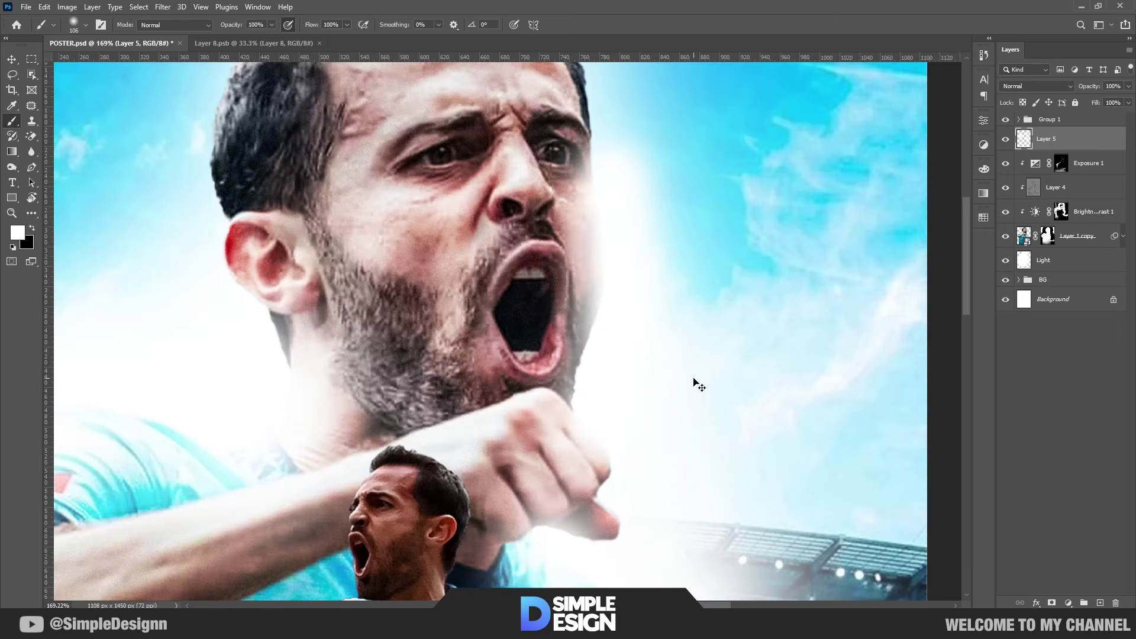
scroll(651, 343, down, 4)
scroll(615, 304, down, 3)
scroll(668, 329, up, 2)
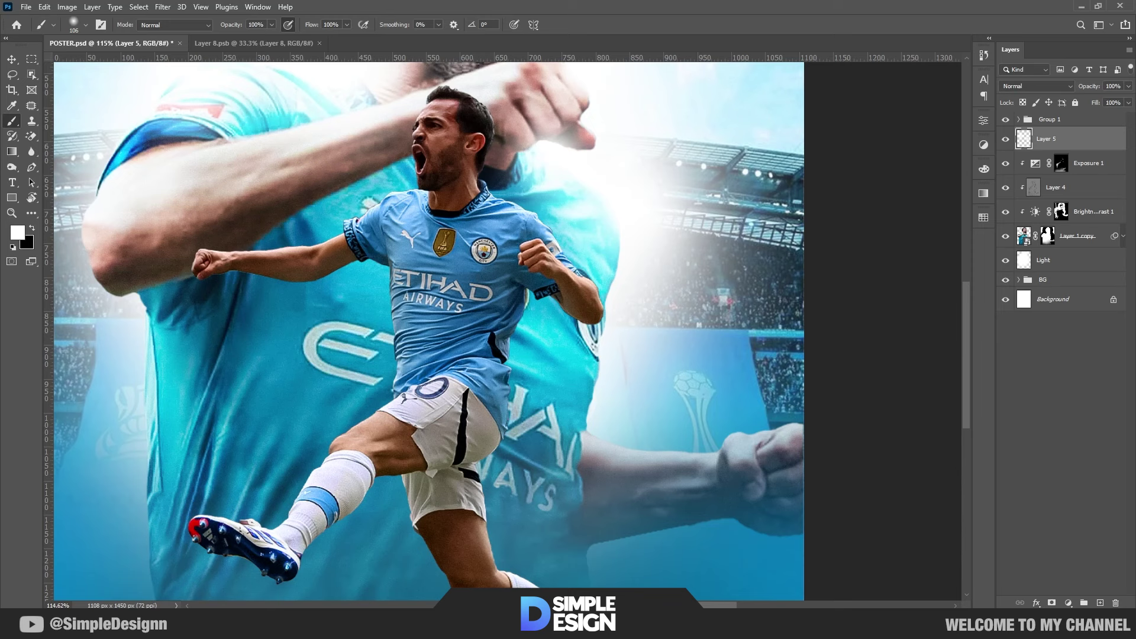
Add Layer 6 and paint white glow over the elbow and forearm
click(1100, 603)
scroll(589, 348, up, 2)
drag(318, 24, 300, 26)
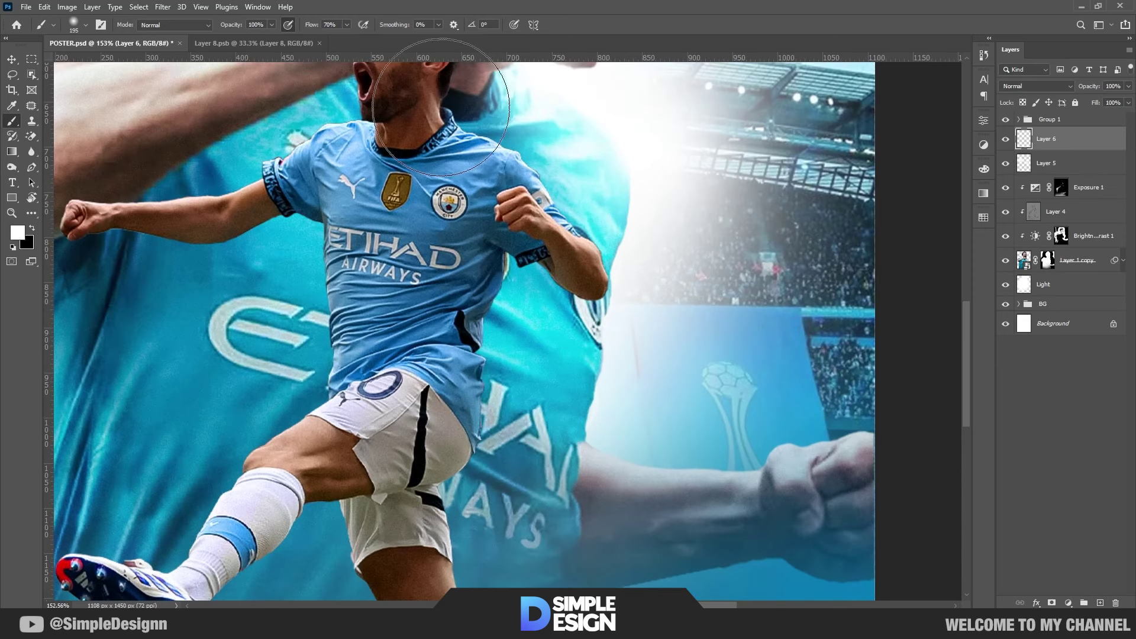
drag(586, 408, 685, 436)
drag(616, 337, 624, 264)
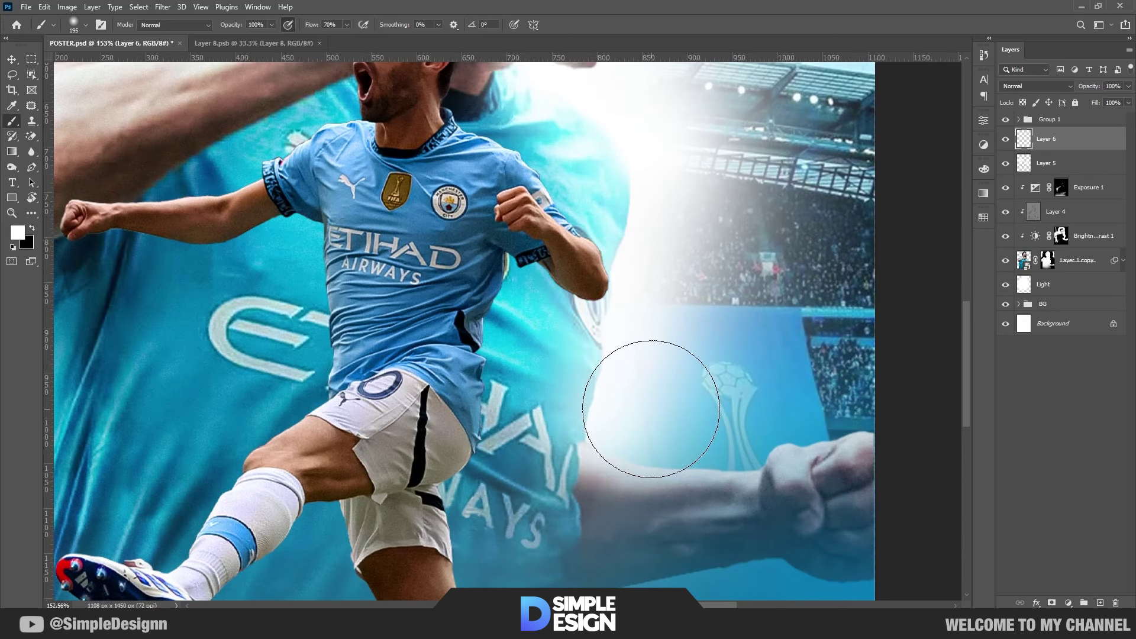
mouse_move(652, 408)
mouse_down()
mouse_move(685, 443)
mouse_move(634, 426)
mouse_move(740, 400)
mouse_move(711, 419)
mouse_up()
scroll(737, 419, down, 3)
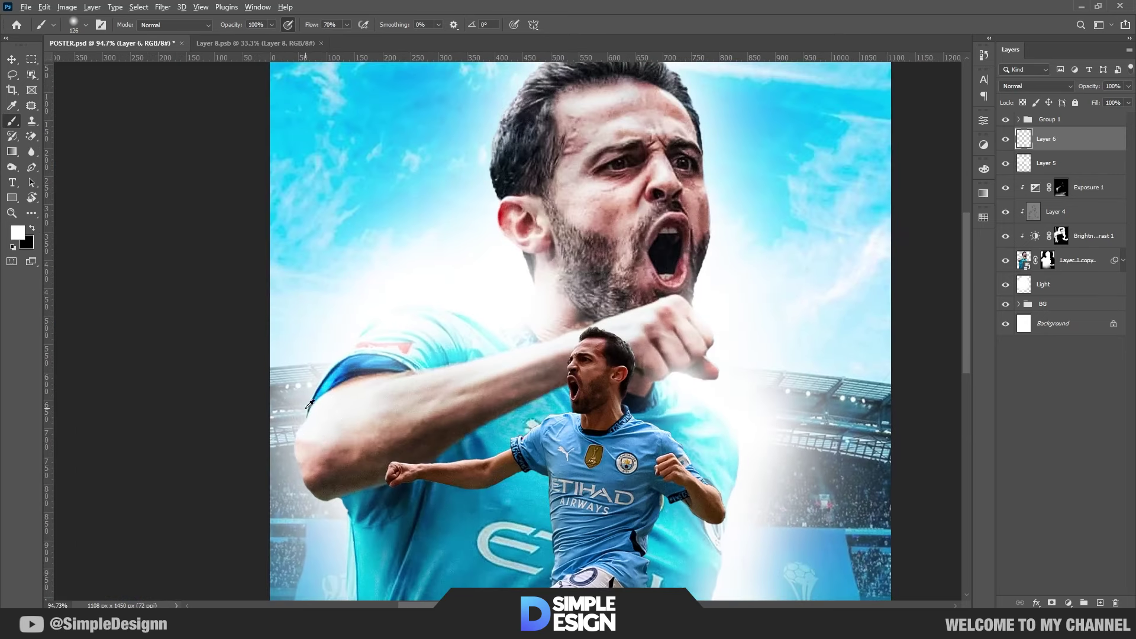
drag(309, 405, 355, 404)
scroll(492, 255, up, 3)
mouse_move(492, 256)
mouse_down()
mouse_move(458, 261)
mouse_move(473, 212)
mouse_up()
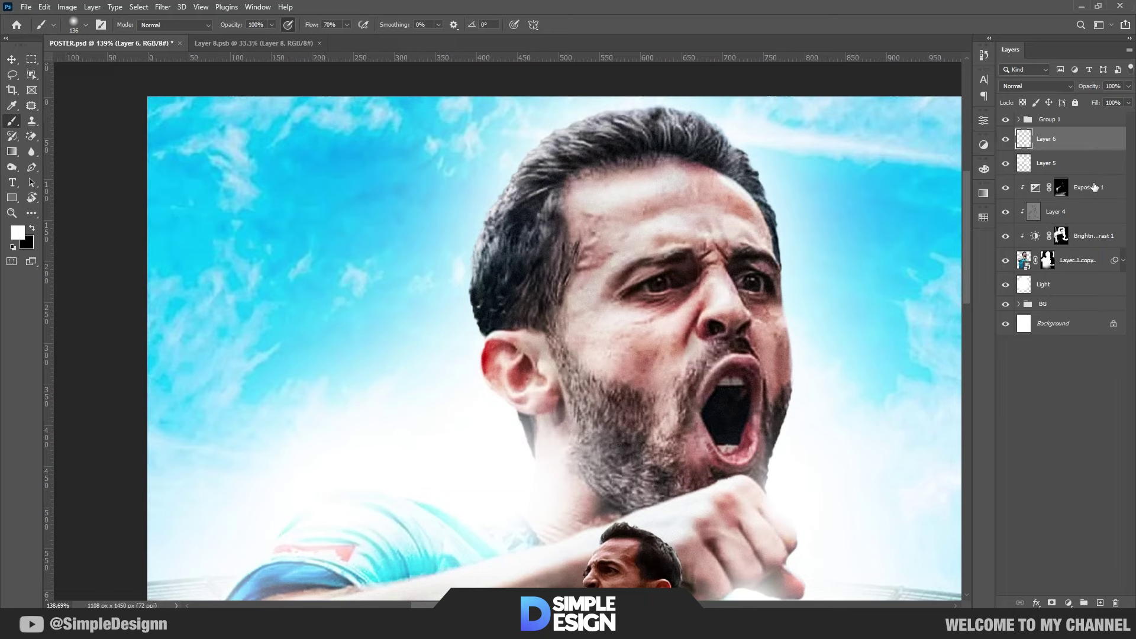
Add a clipped Layer 7 above Exposure 1 and paint white rim light along hair and face edges
click(1095, 189)
click(1100, 603)
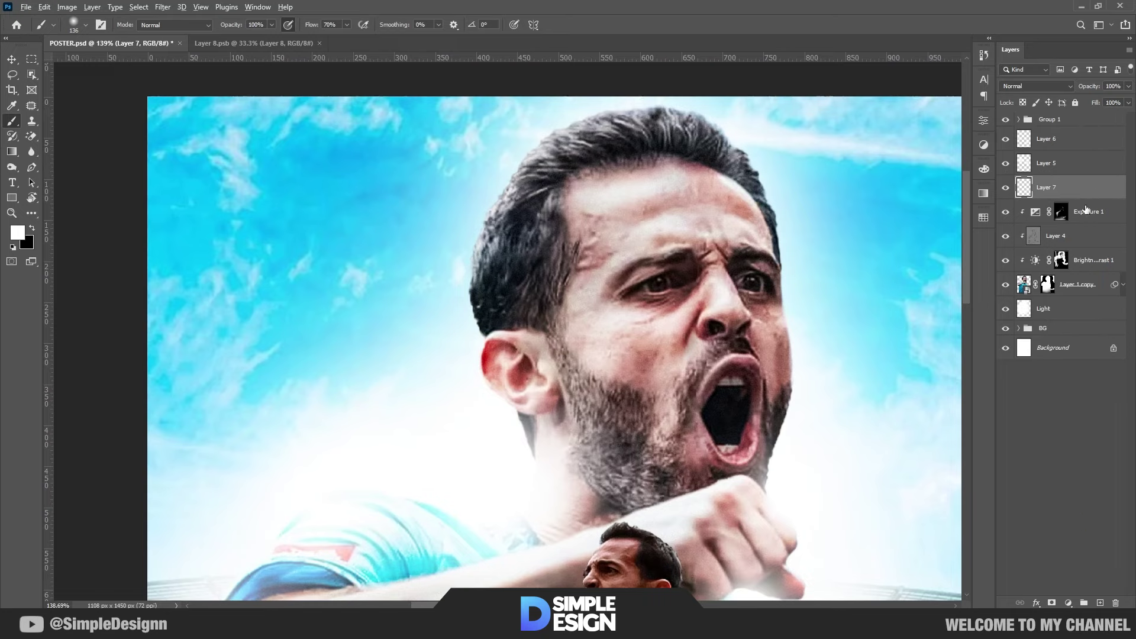
mouse_move(400, 245)
mouse_down()
mouse_move(430, 249)
mouse_move(414, 237)
mouse_up()
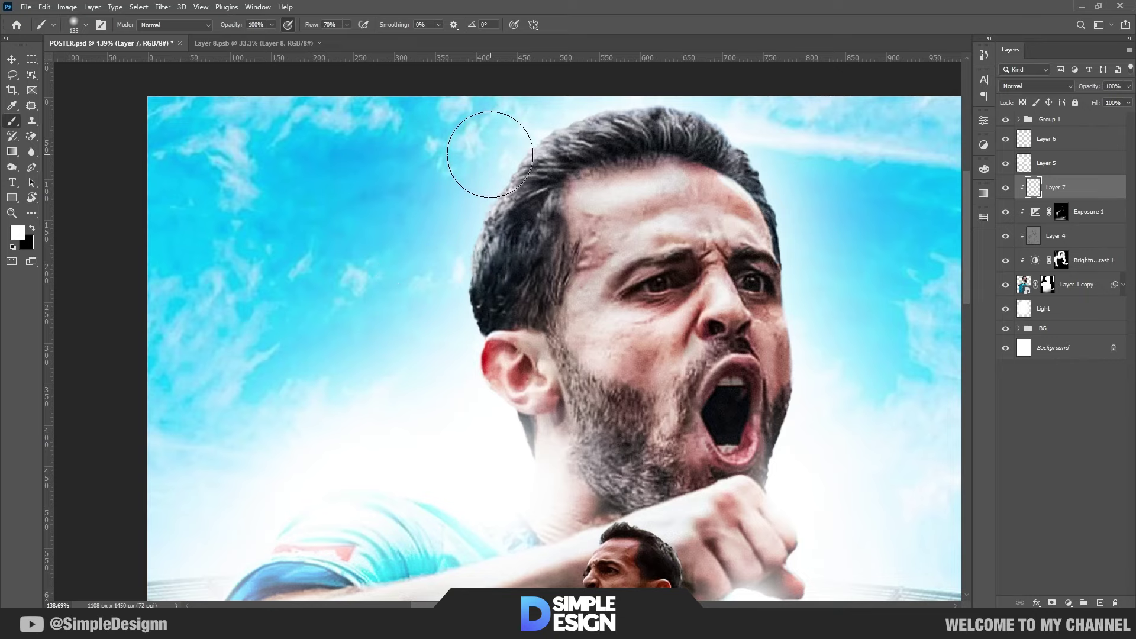
drag(470, 153, 474, 326)
scroll(438, 339, up, 5)
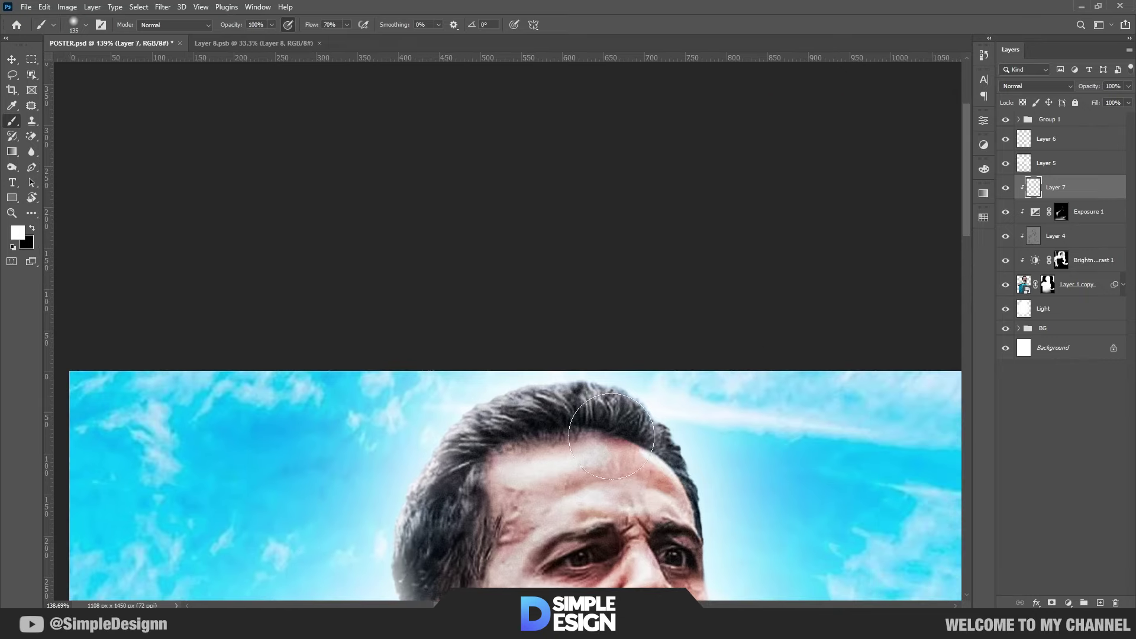
drag(505, 361, 698, 455)
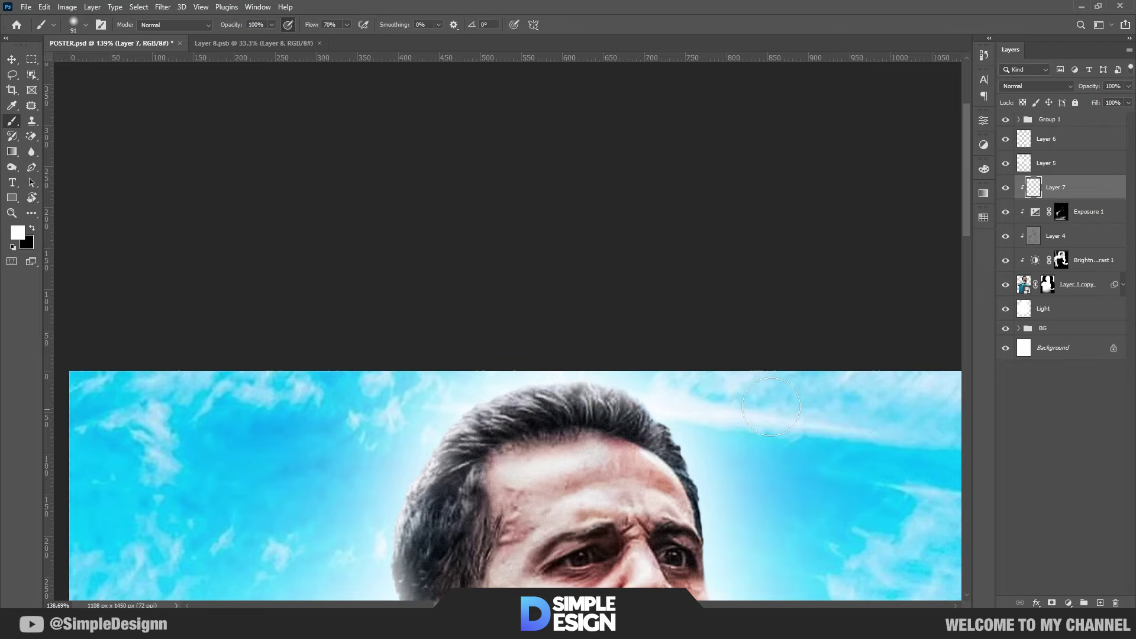
drag(801, 527, 733, 251)
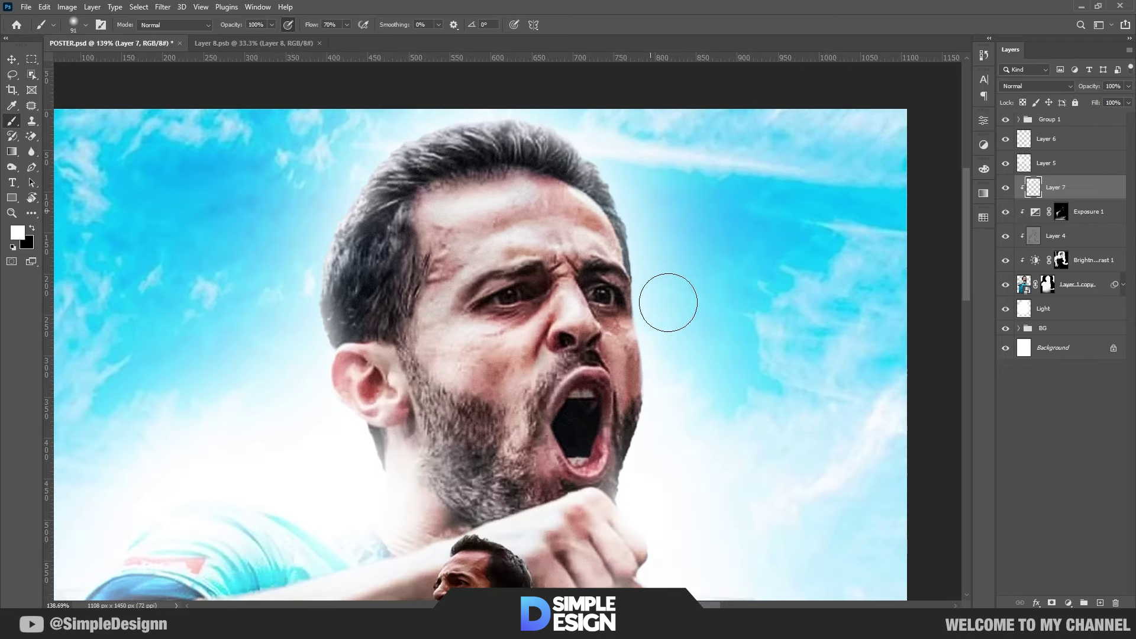
mouse_move(667, 301)
mouse_down()
mouse_move(655, 261)
mouse_move(656, 350)
mouse_up()
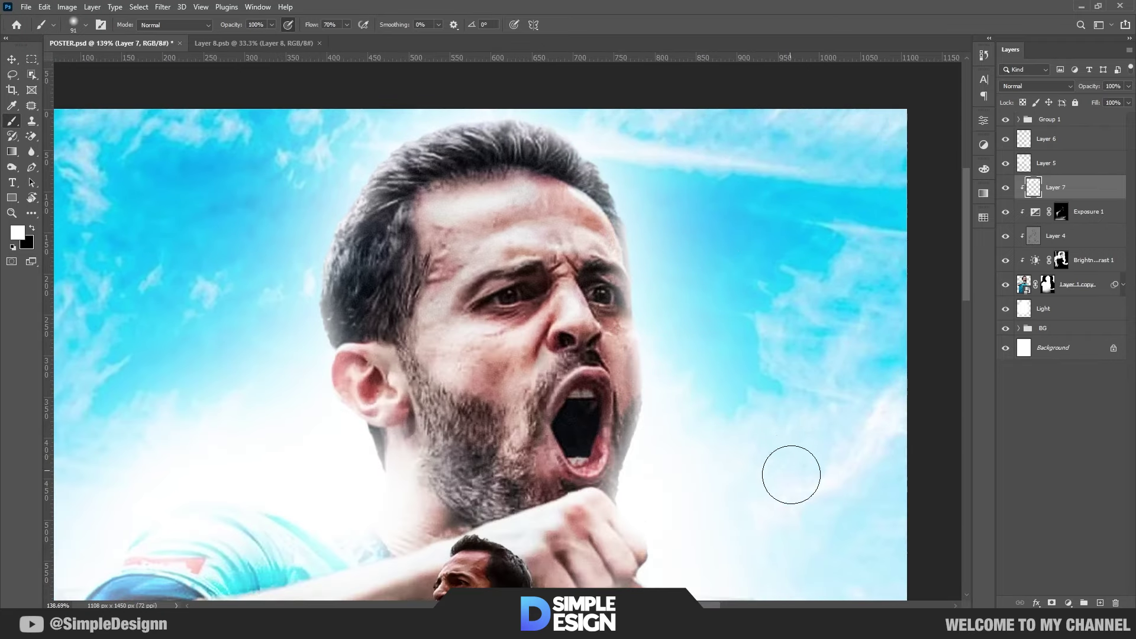
Pan across the whole poster, then adjust brush size, hardness and flow
drag(792, 472, 729, 254)
drag(680, 331, 677, 324)
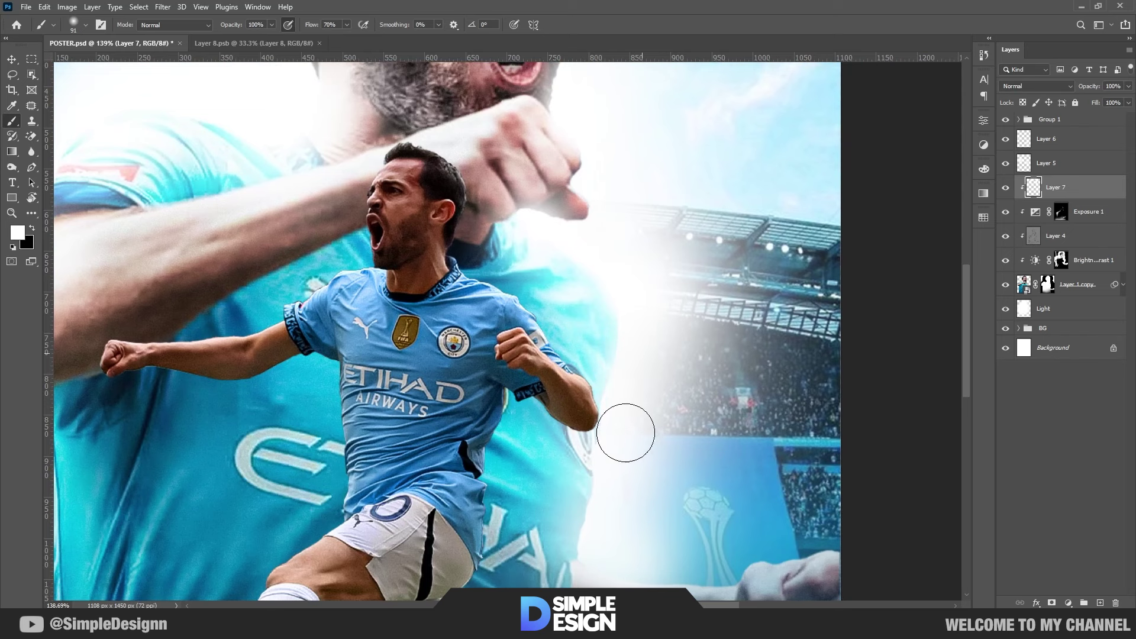
drag(703, 459, 693, 328)
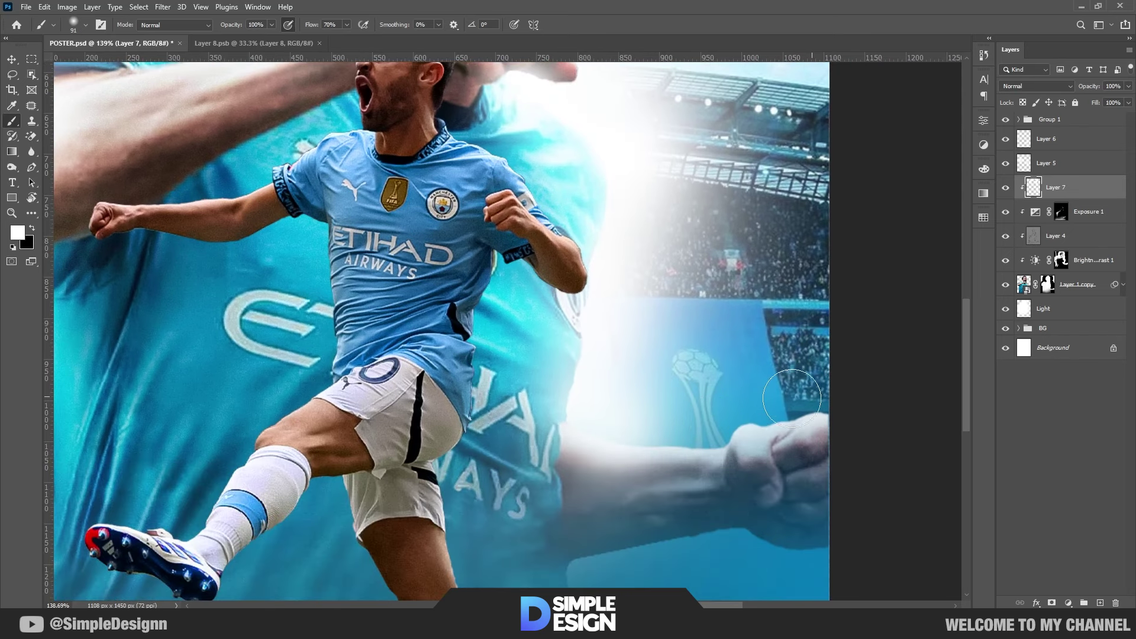
scroll(853, 379, down, 2)
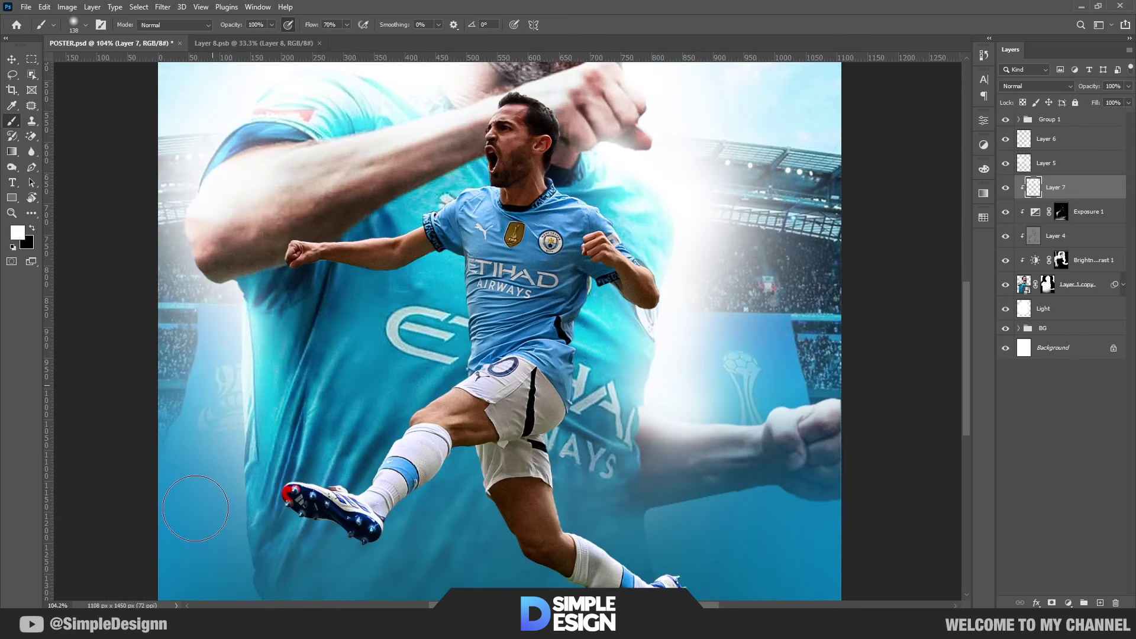
drag(210, 456, 641, 346)
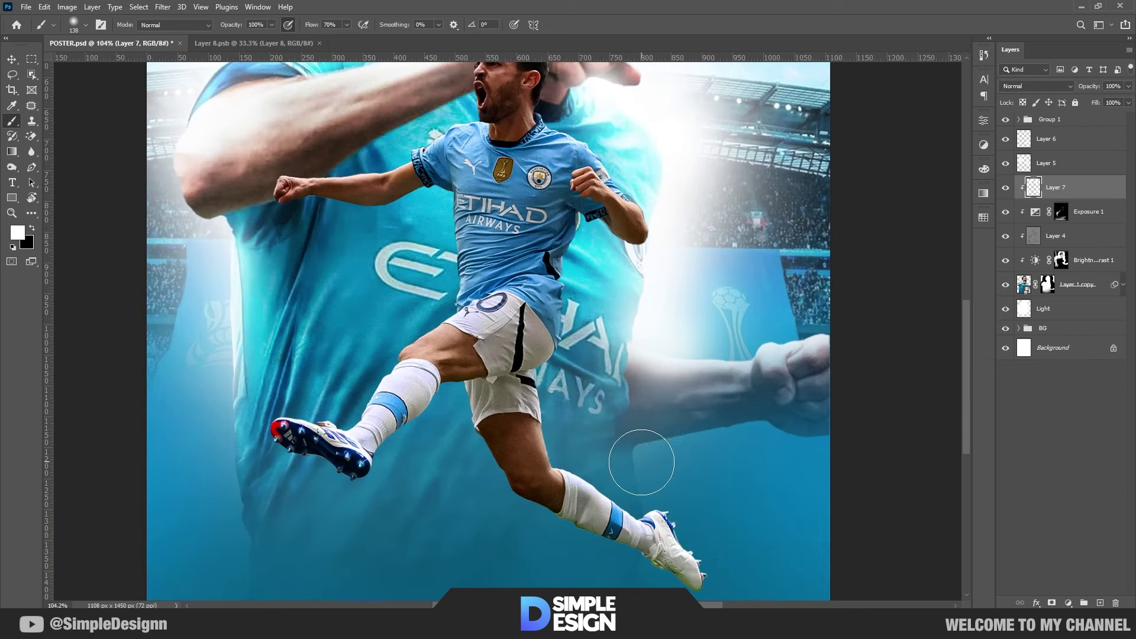
scroll(734, 404, down, 3)
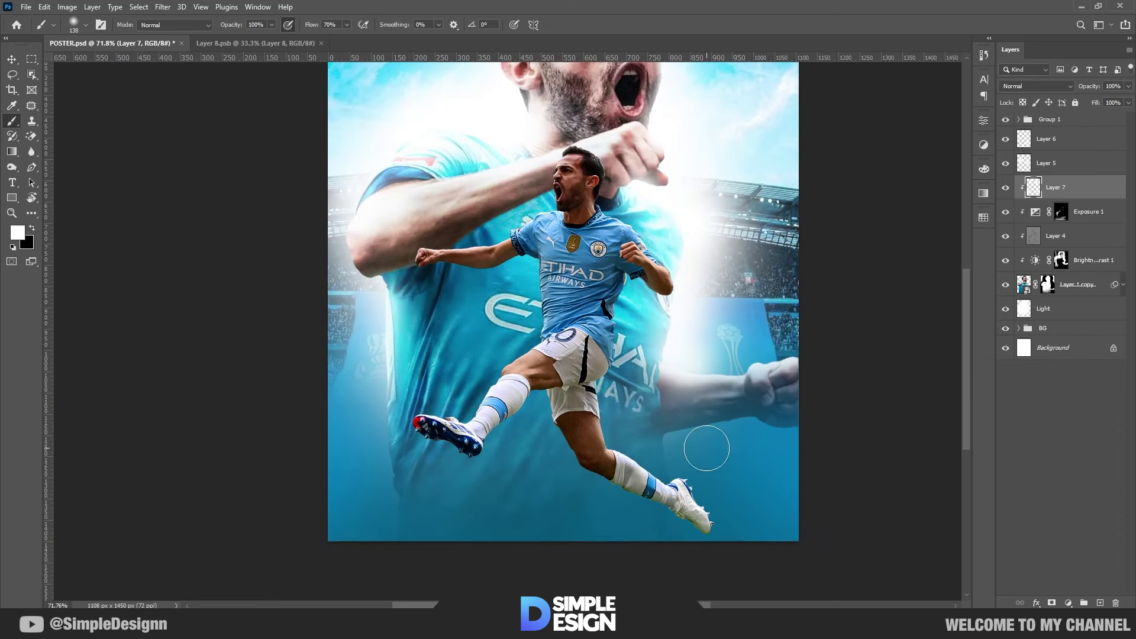
drag(388, 400, 459, 449)
scroll(588, 221, up, 2)
scroll(587, 221, up, 3)
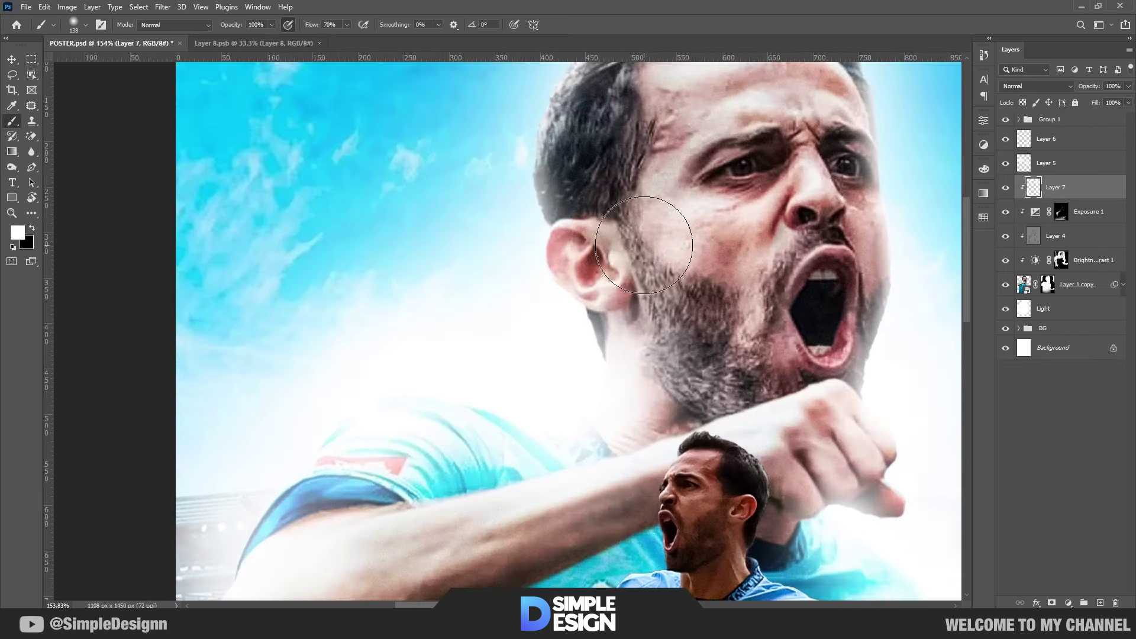
alt+right_click(605, 304)
scroll(605, 304, down, 5)
key(shift+0)
key(shift+9)
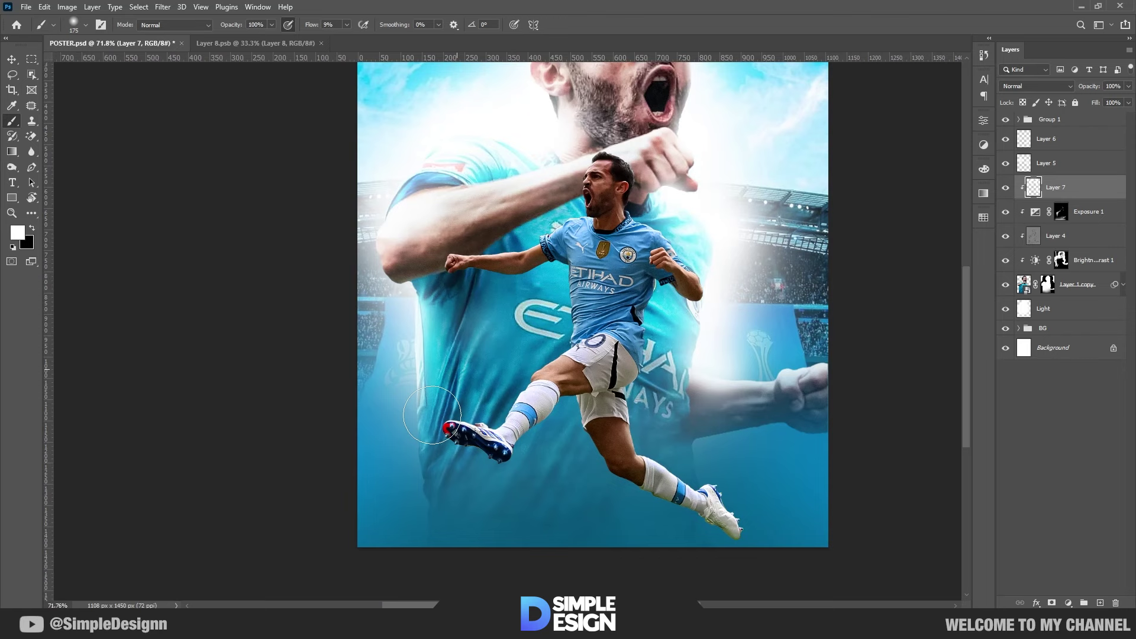
Add faint white glow near the portrait's left arm and right of the player's waist on Layer 7
drag(450, 355, 445, 281)
drag(684, 381, 712, 323)
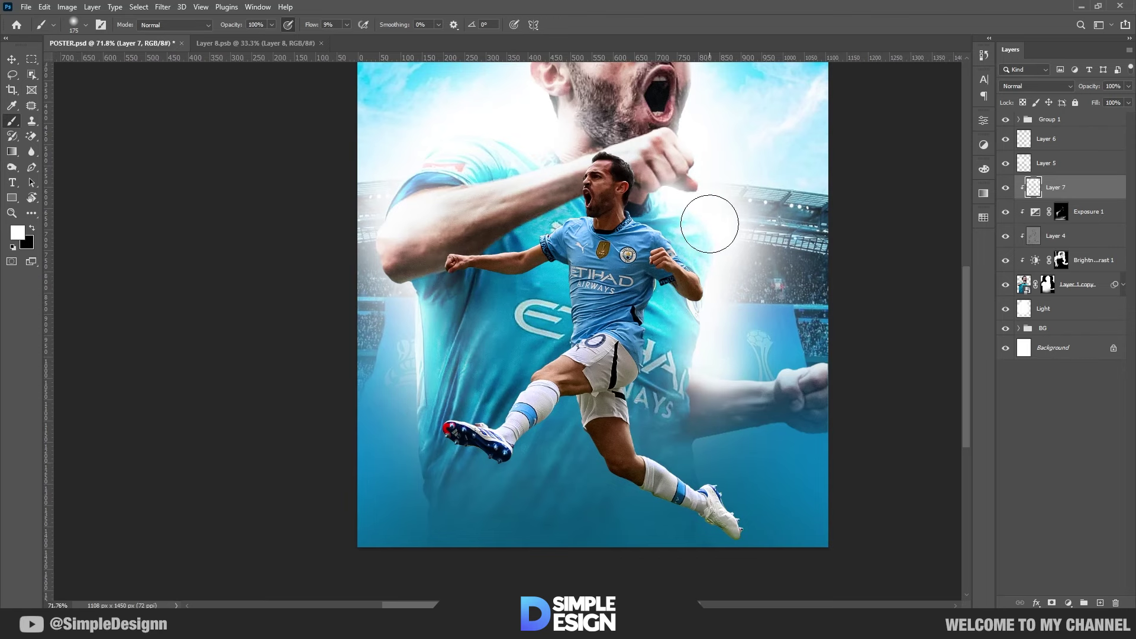
scroll(672, 363, down, 2)
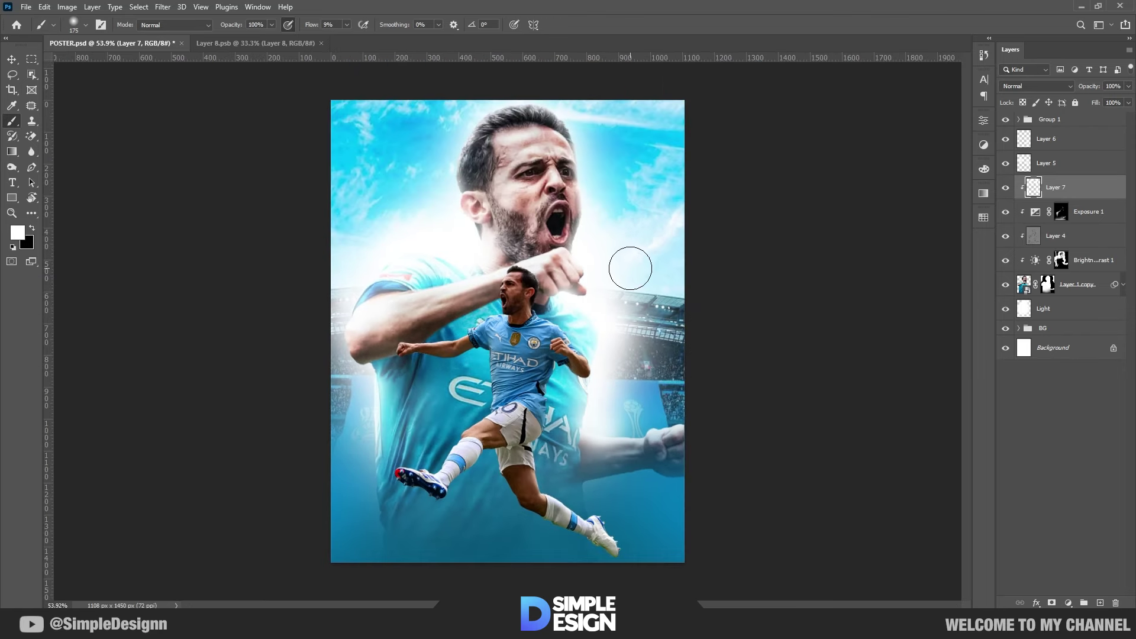
scroll(524, 260, up, 4)
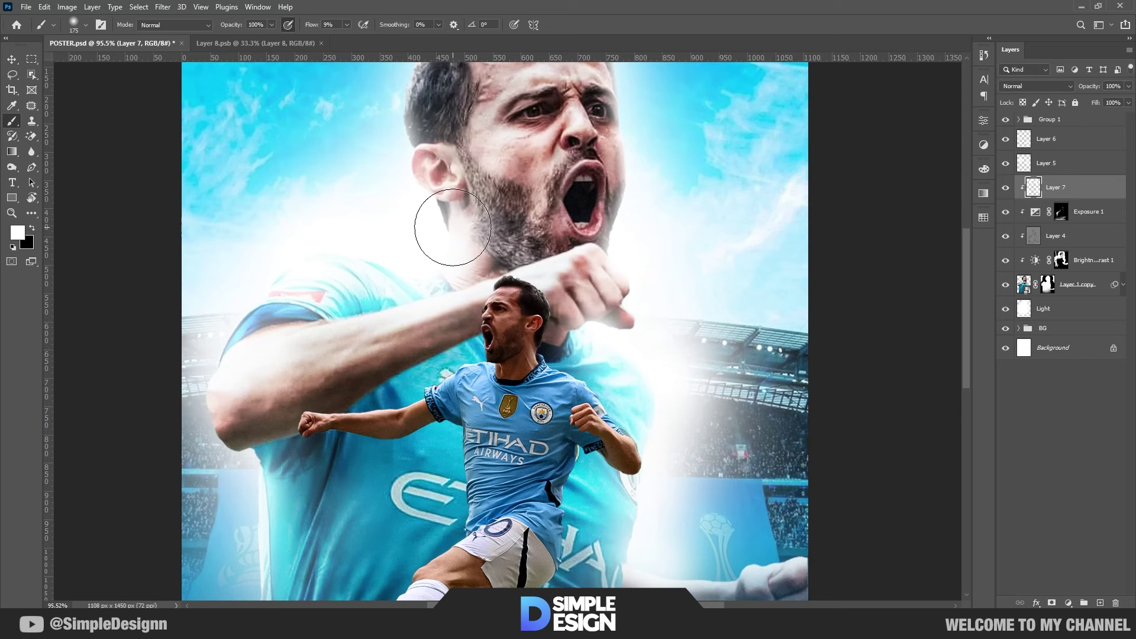
scroll(453, 228, up, 2)
scroll(453, 227, up, 2)
scroll(690, 292, up, 2)
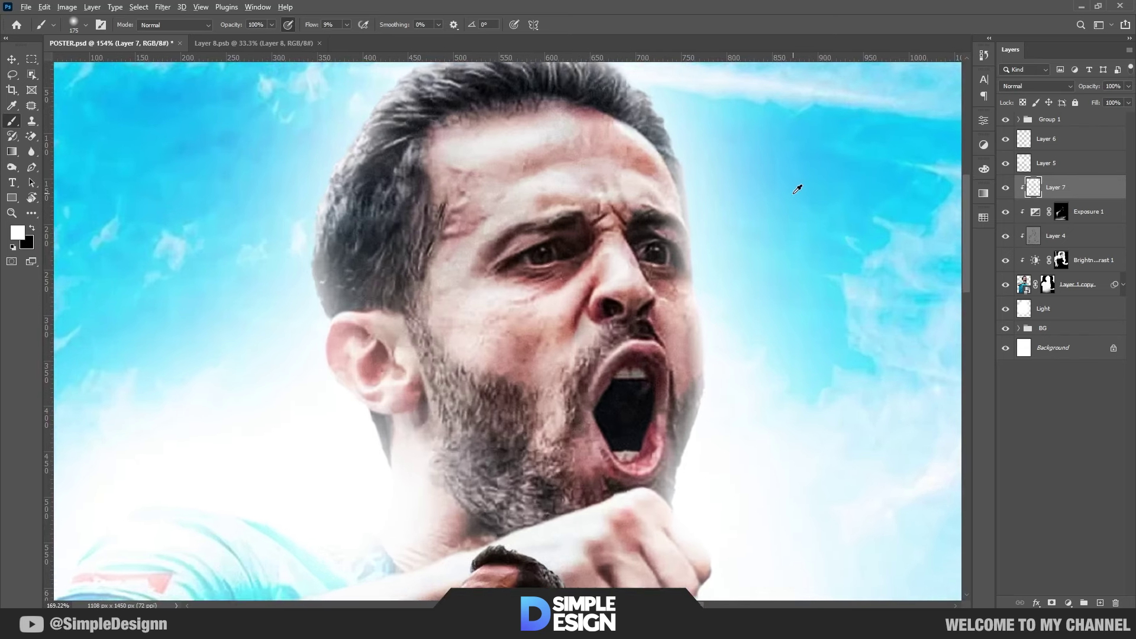
scroll(802, 185, up, 3)
mouse_move(699, 223)
mouse_down()
mouse_move(592, 223)
mouse_move(598, 196)
mouse_up()
Paint soft white glow down the portrait's face edge to the fist
scroll(616, 195, up, 2)
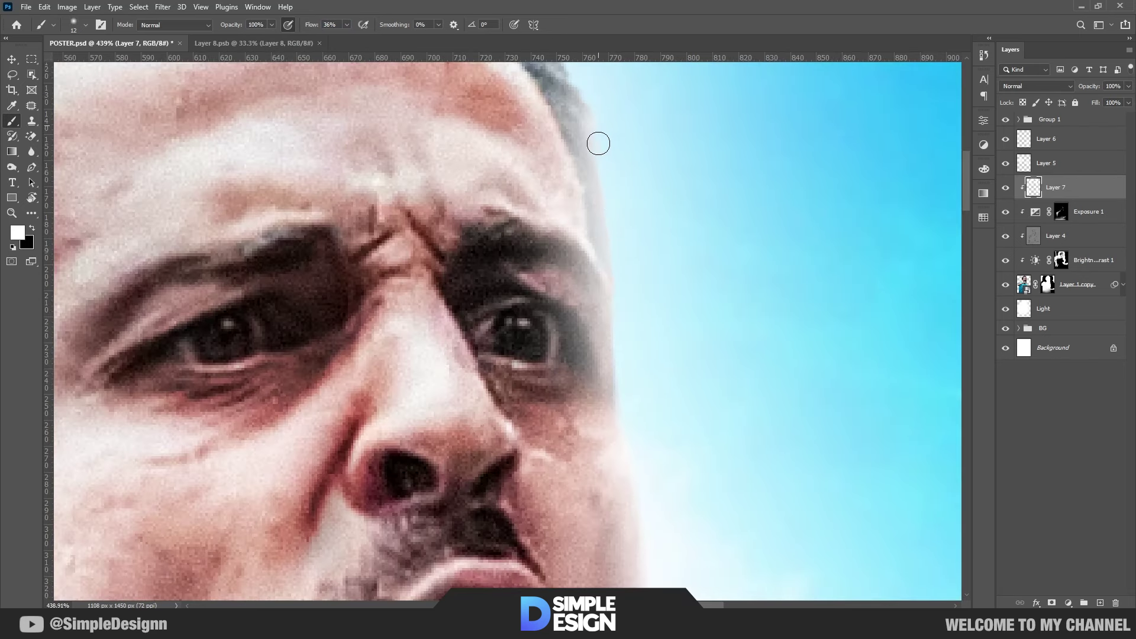
drag(712, 490, 682, 265)
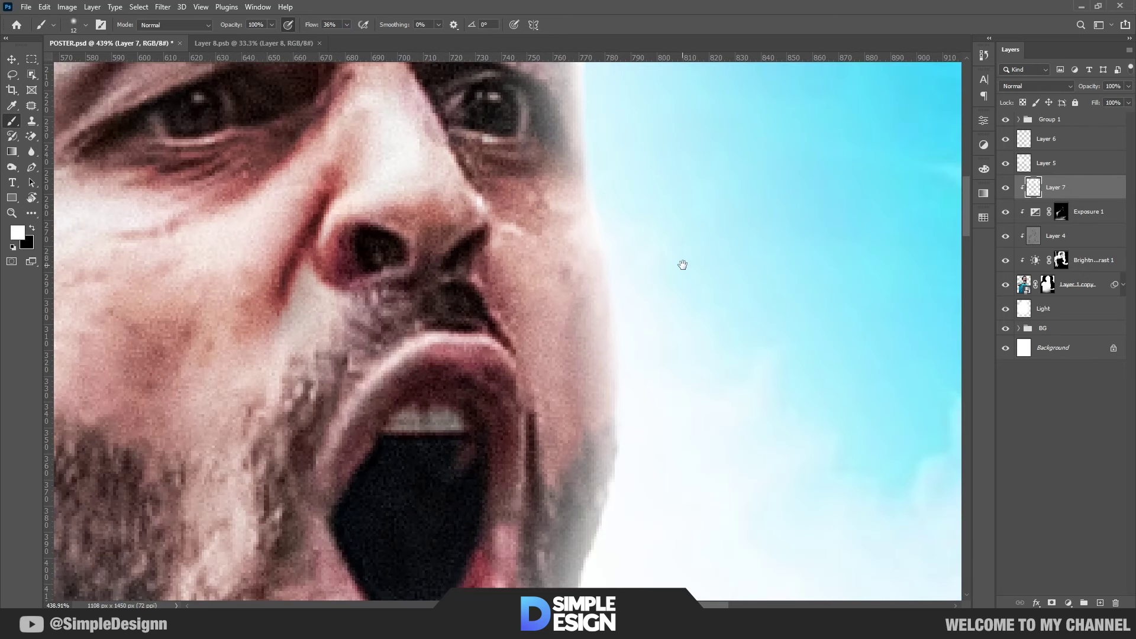
drag(598, 212, 602, 573)
drag(710, 487, 737, 250)
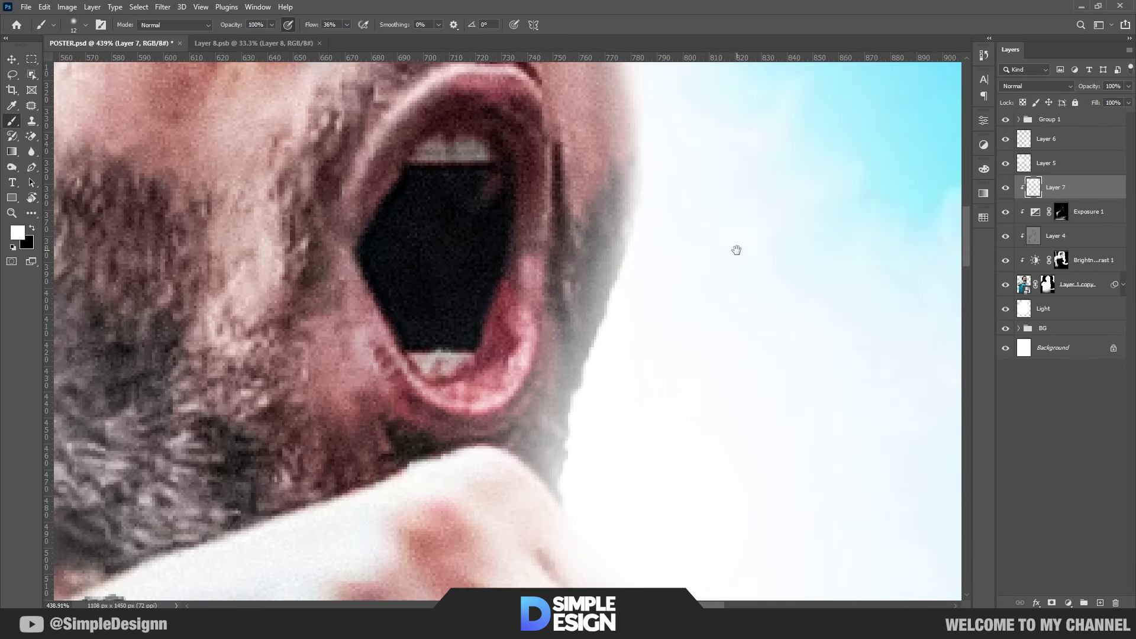
drag(613, 284, 562, 503)
scroll(642, 348, down, 3)
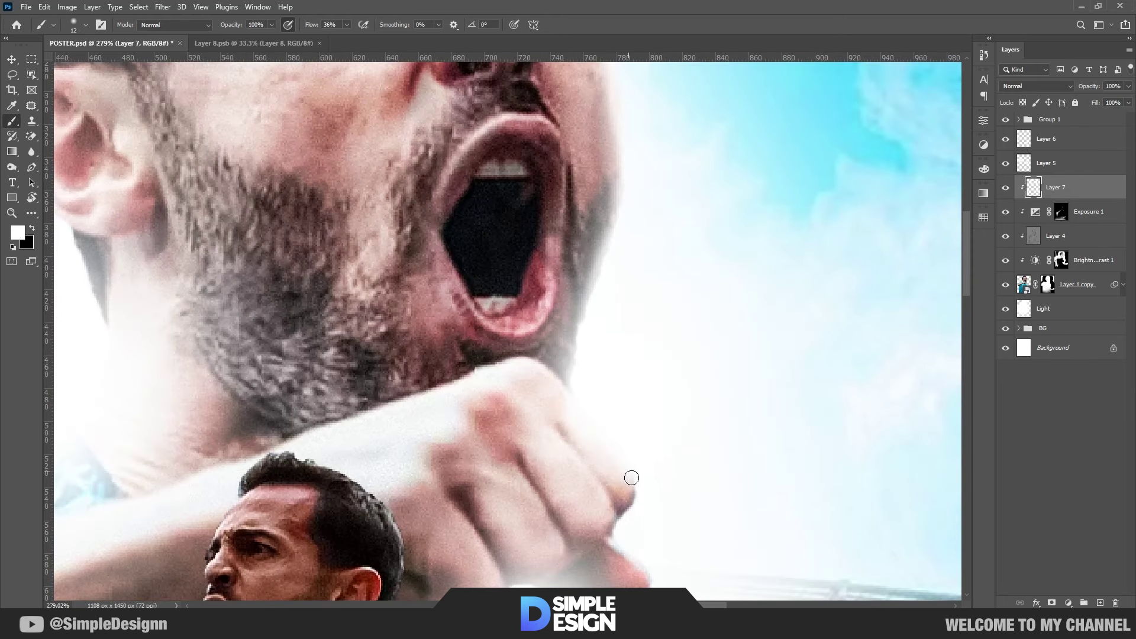
Paint white glow along the jersey edge below the chin with a larger brush
drag(632, 478, 600, 226)
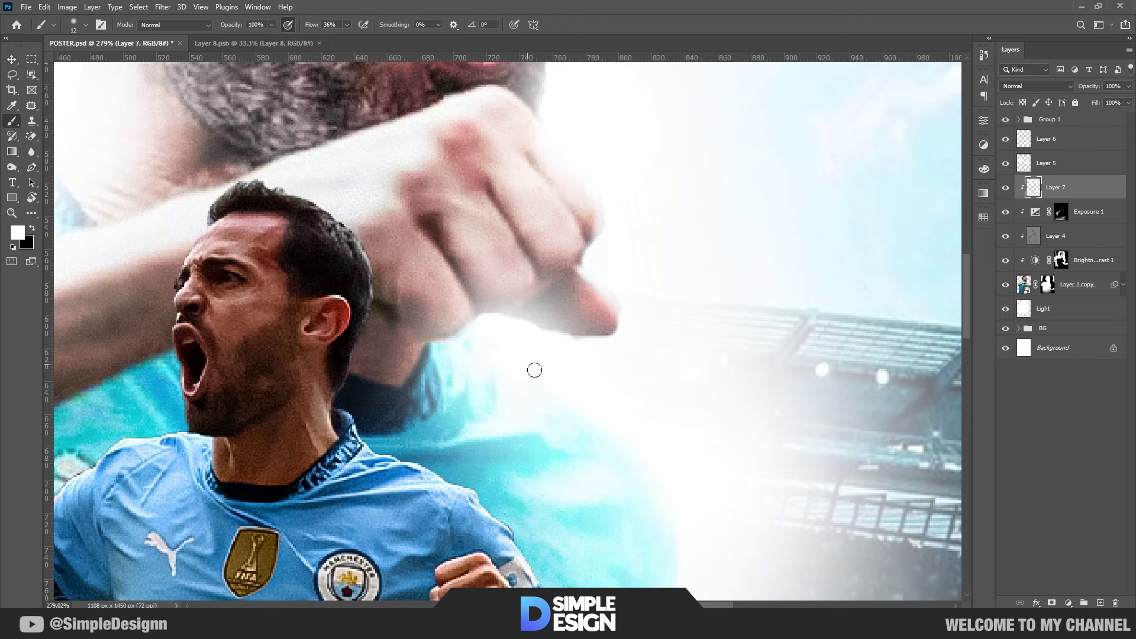
mouse_move(740, 527)
mouse_down()
mouse_move(653, 192)
mouse_move(585, 159)
mouse_move(583, 224)
mouse_up()
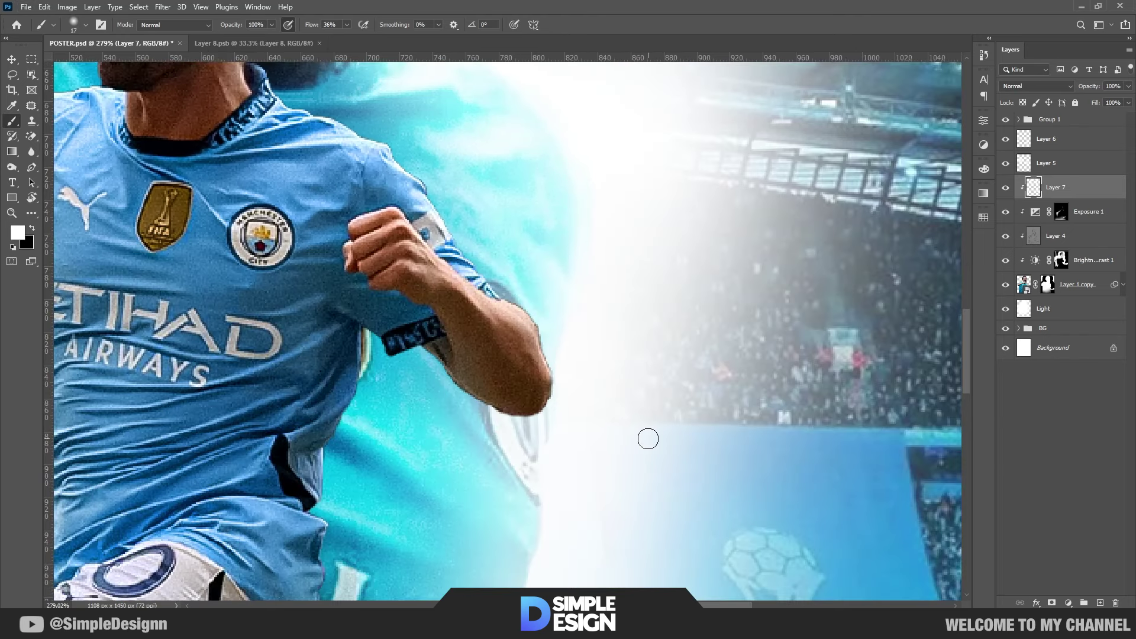
scroll(577, 159, down, 4)
scroll(687, 253, down, 3)
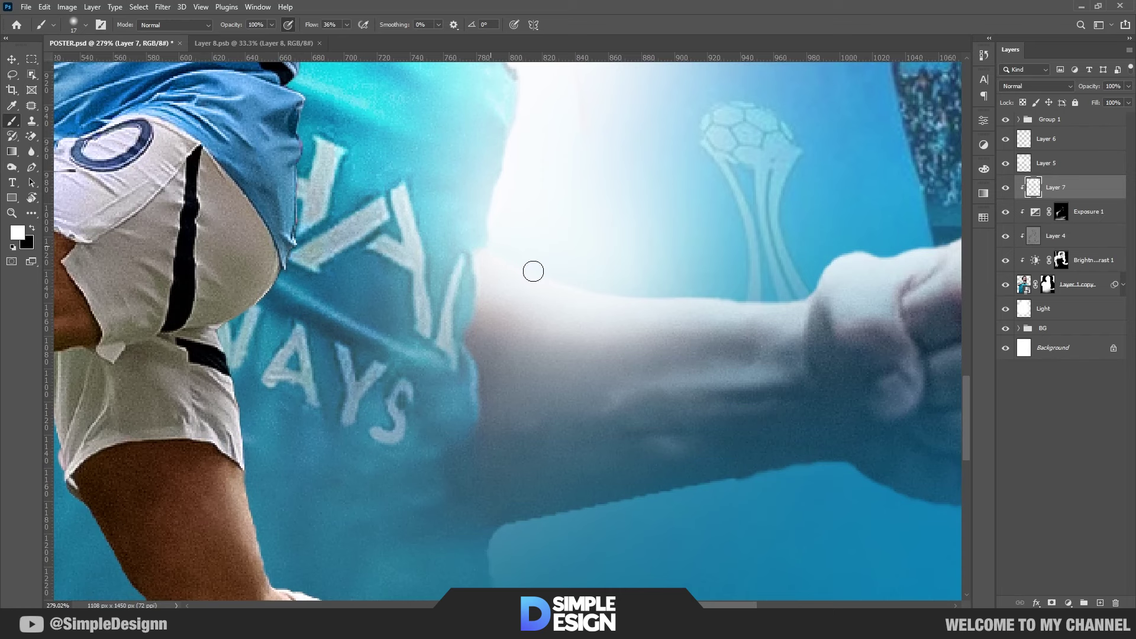
drag(810, 293, 714, 364)
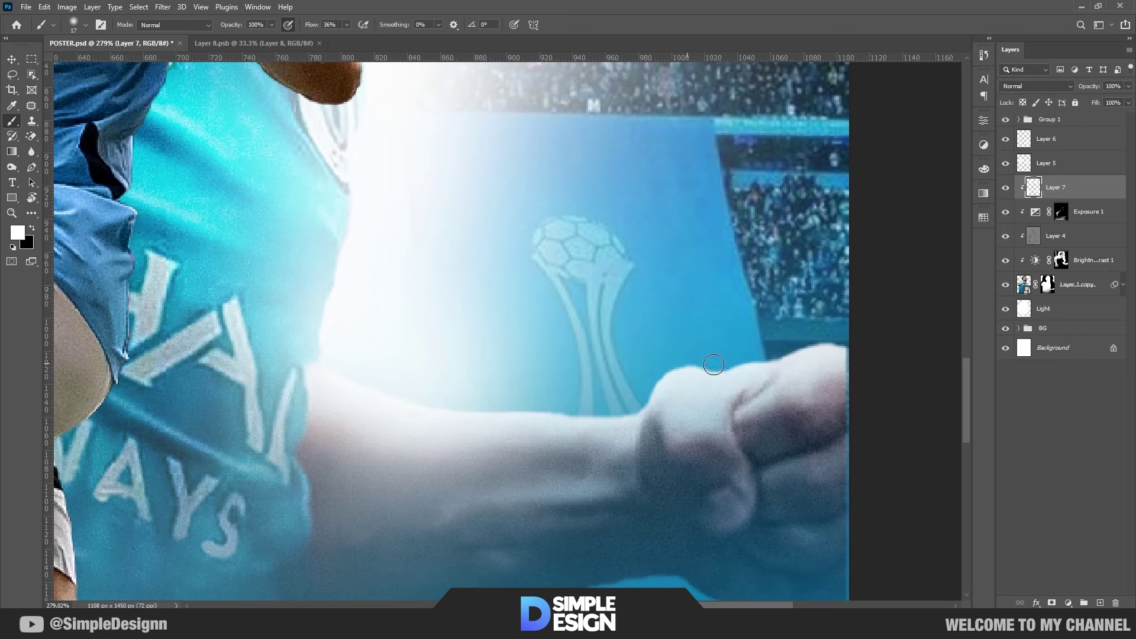
scroll(871, 319, down, 4)
scroll(152, 291, up, 2)
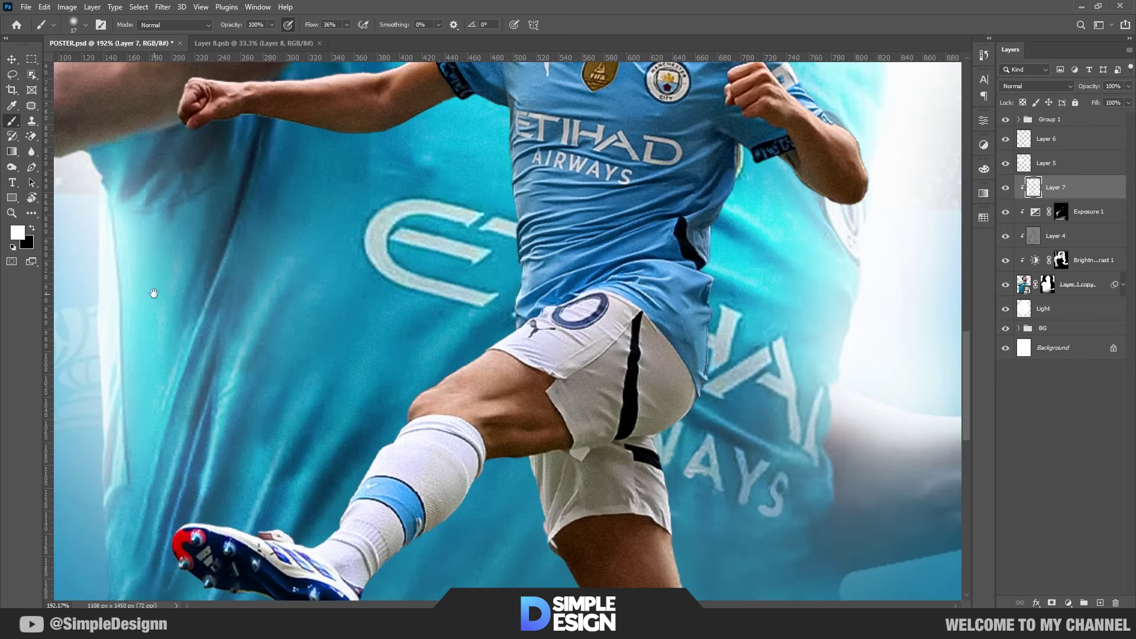
scroll(406, 309, up, 2)
scroll(431, 196, up, 1)
key(bracketright)
key(bracketright)
key(bracketright)
drag(428, 146, 436, 217)
With a bigger brush, add glow along the armpit and left shirt edge
scroll(434, 278, down, 2)
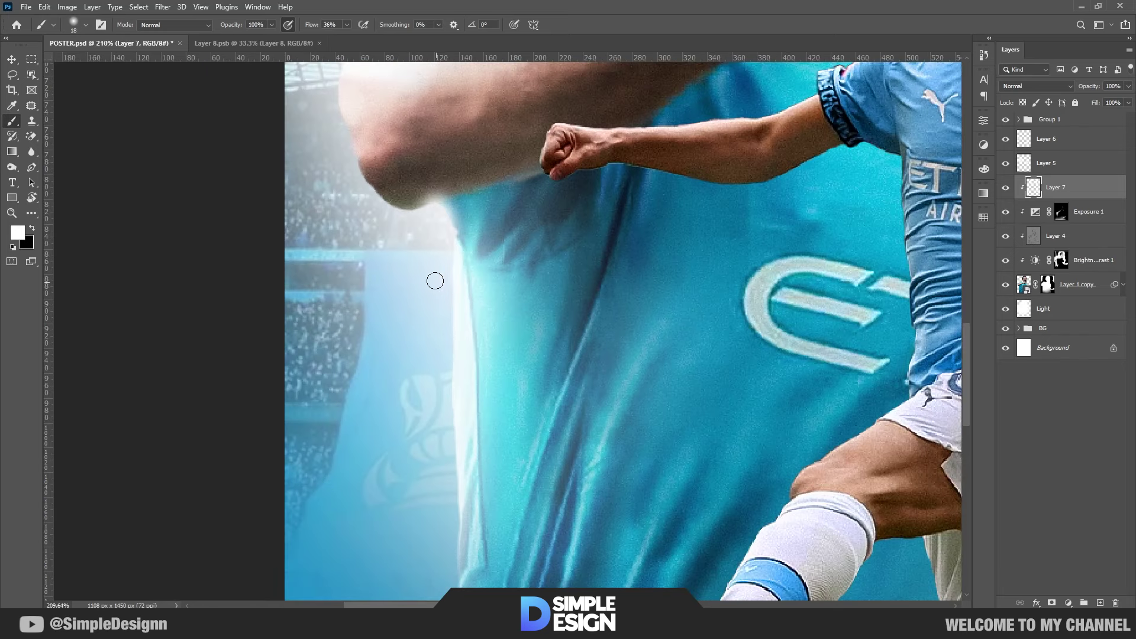
scroll(373, 272, up, 1)
scroll(330, 267, up, 1)
key(bracketright)
key(bracketright)
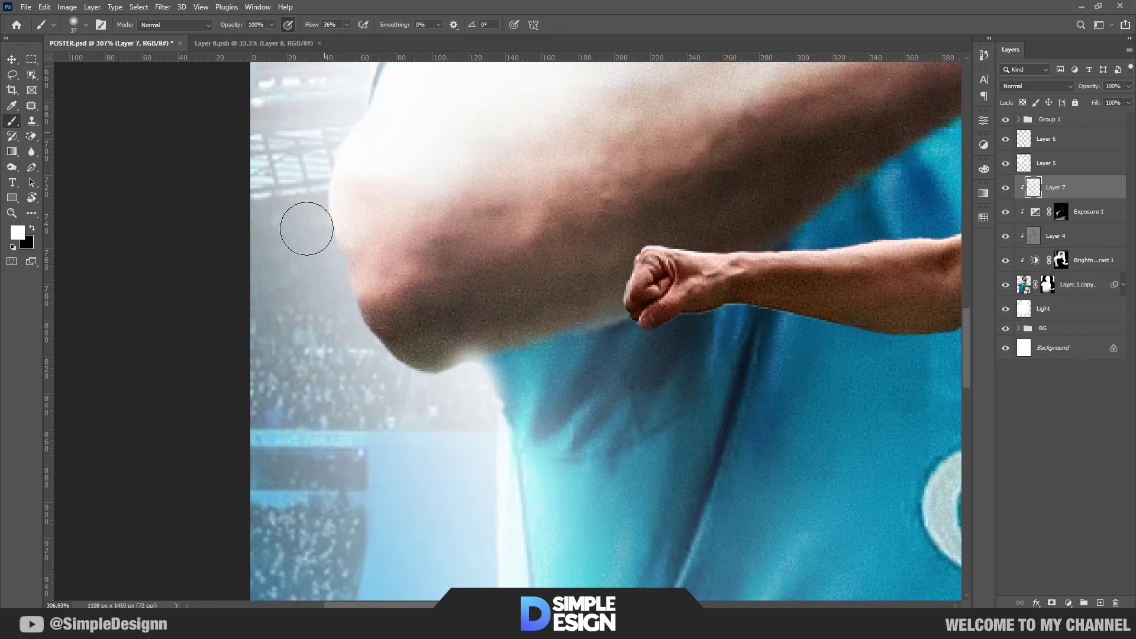
drag(478, 377, 485, 385)
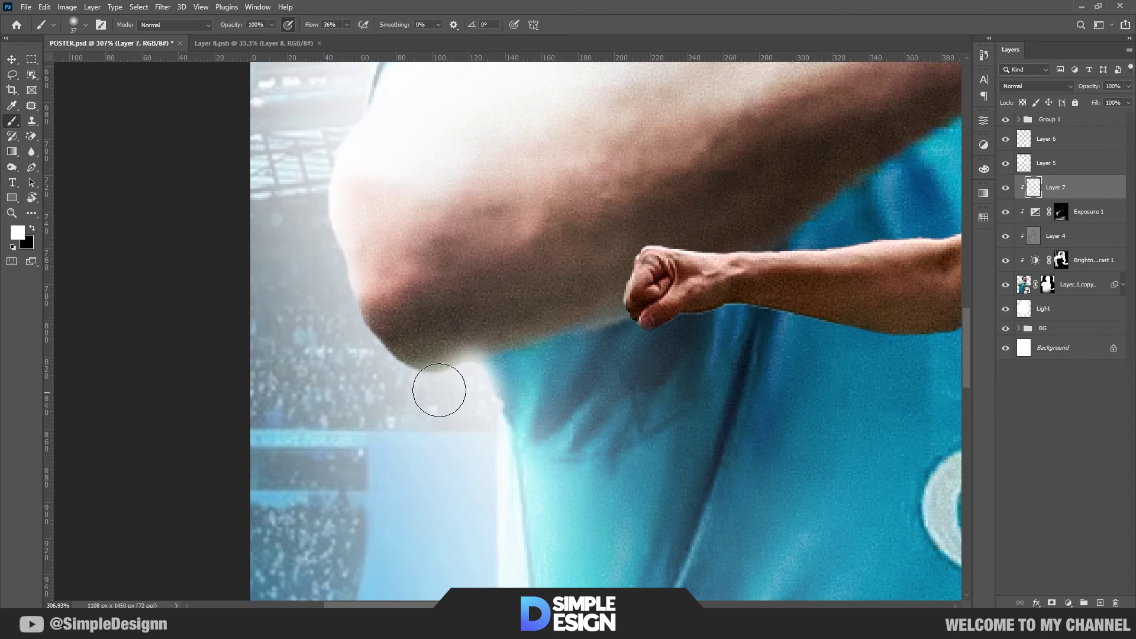
scroll(533, 287, down, 5)
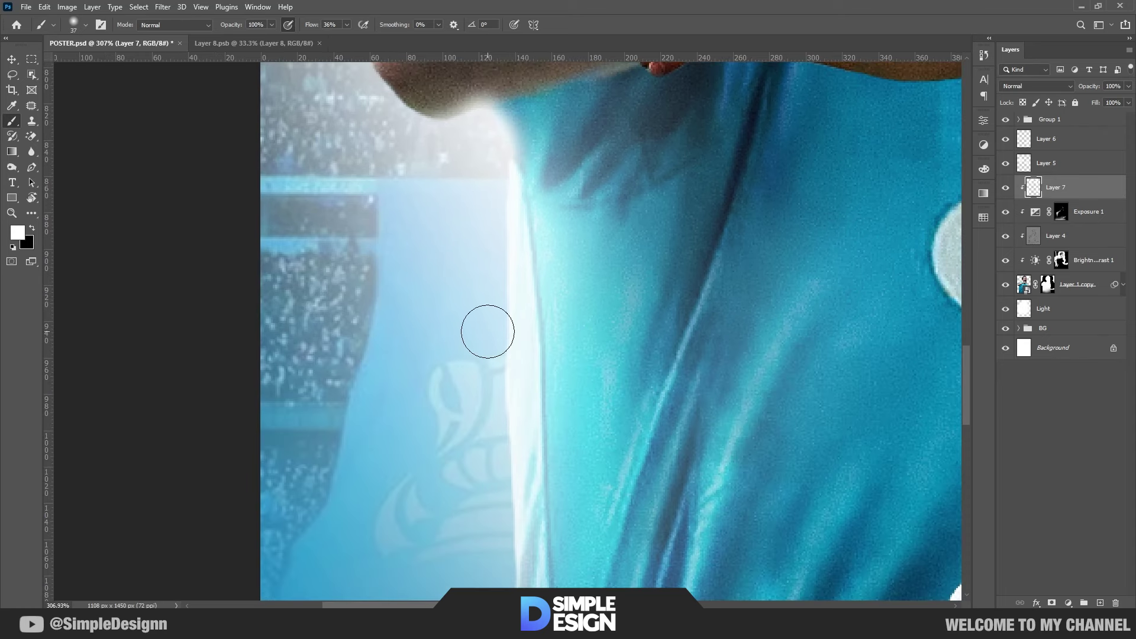
scroll(487, 331, down, 3)
scroll(493, 560, down, 10)
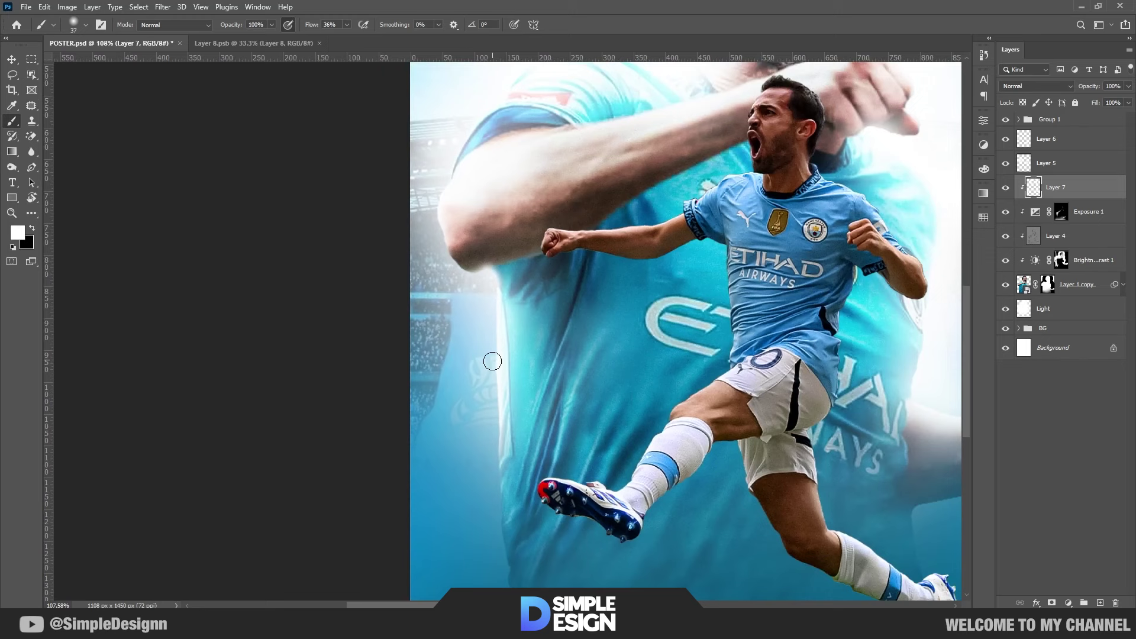
scroll(592, 355, up, 5)
scroll(636, 244, up, 4)
scroll(636, 244, up, 1)
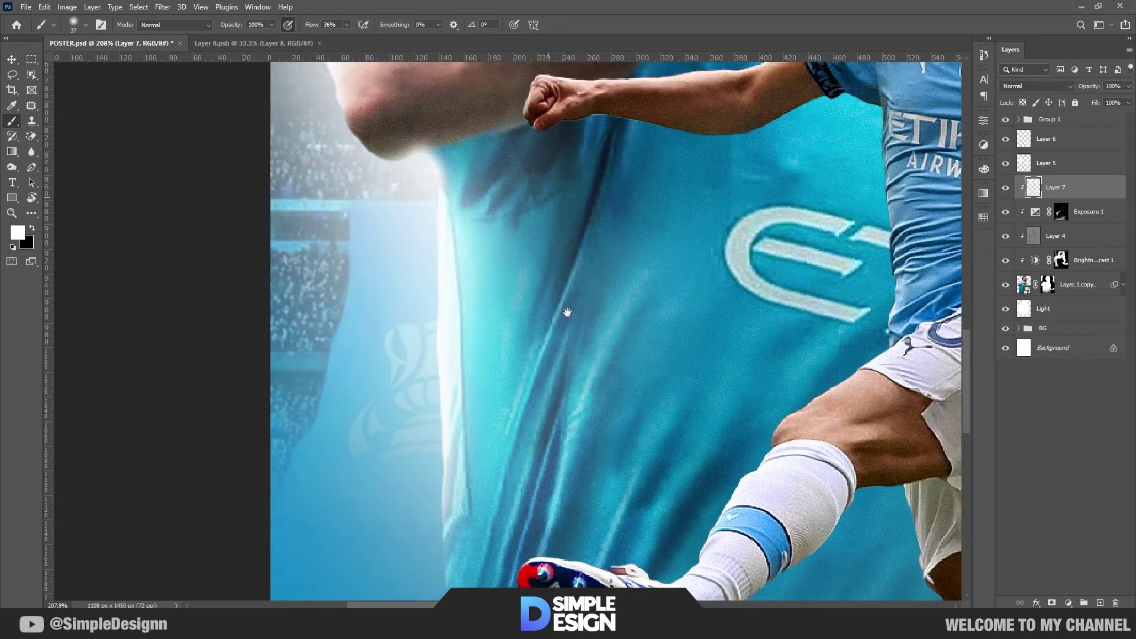
scroll(564, 312, up, 10)
Lighten the right edge of the portrait's hair with a smaller white brush
key(bracketleft)
key(bracketleft)
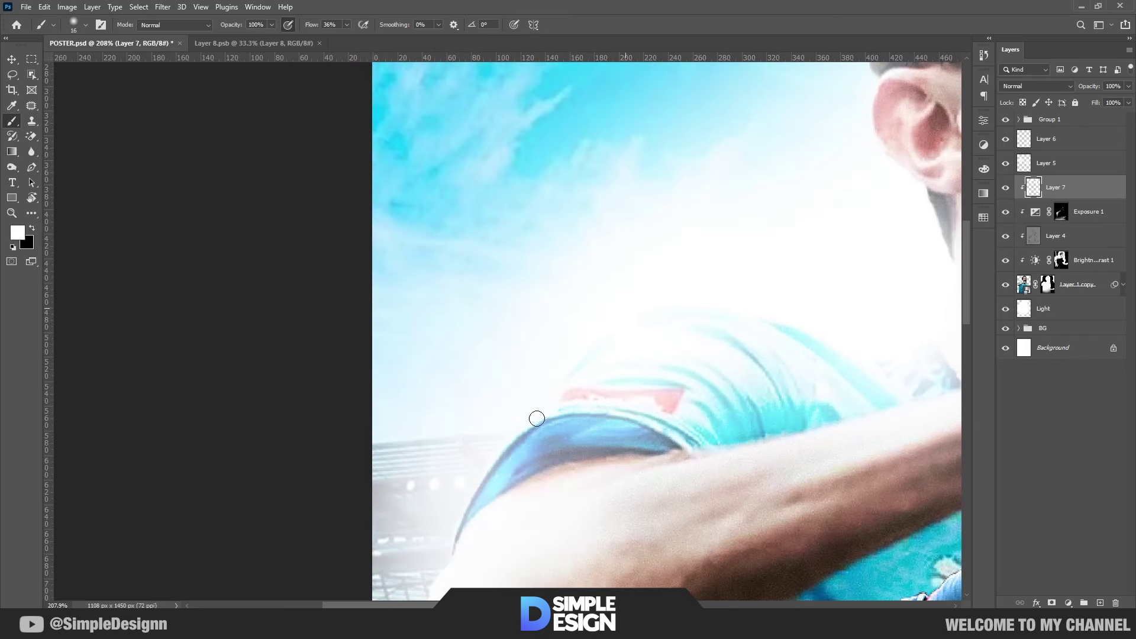
scroll(710, 247, down, 3)
scroll(794, 299, up, 5)
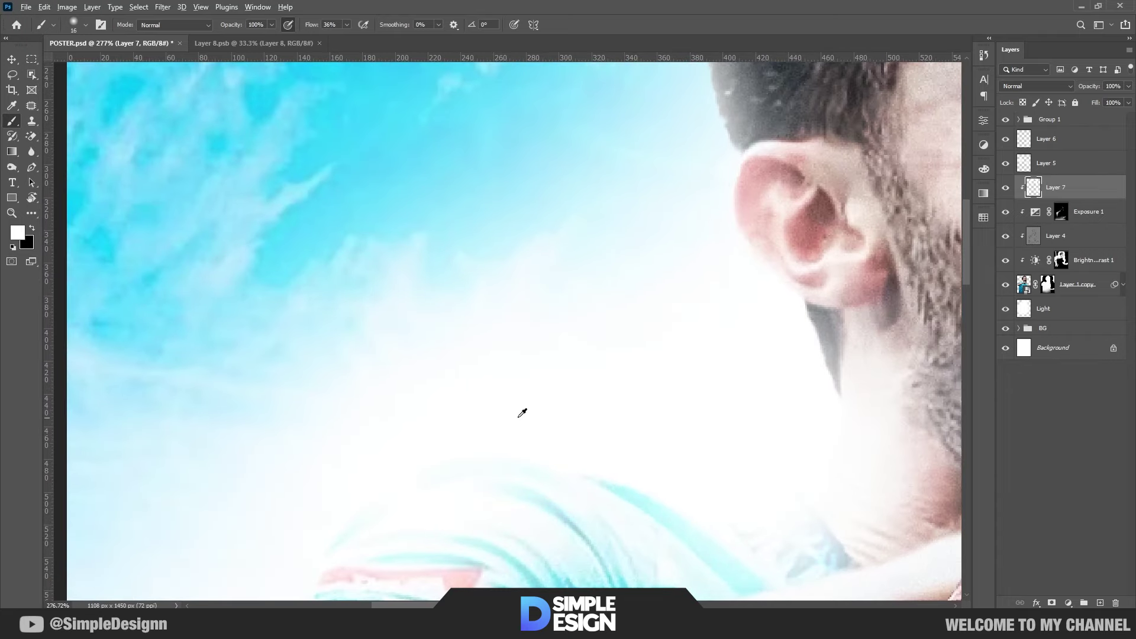
scroll(522, 413, down, 3)
scroll(647, 333, up, 4)
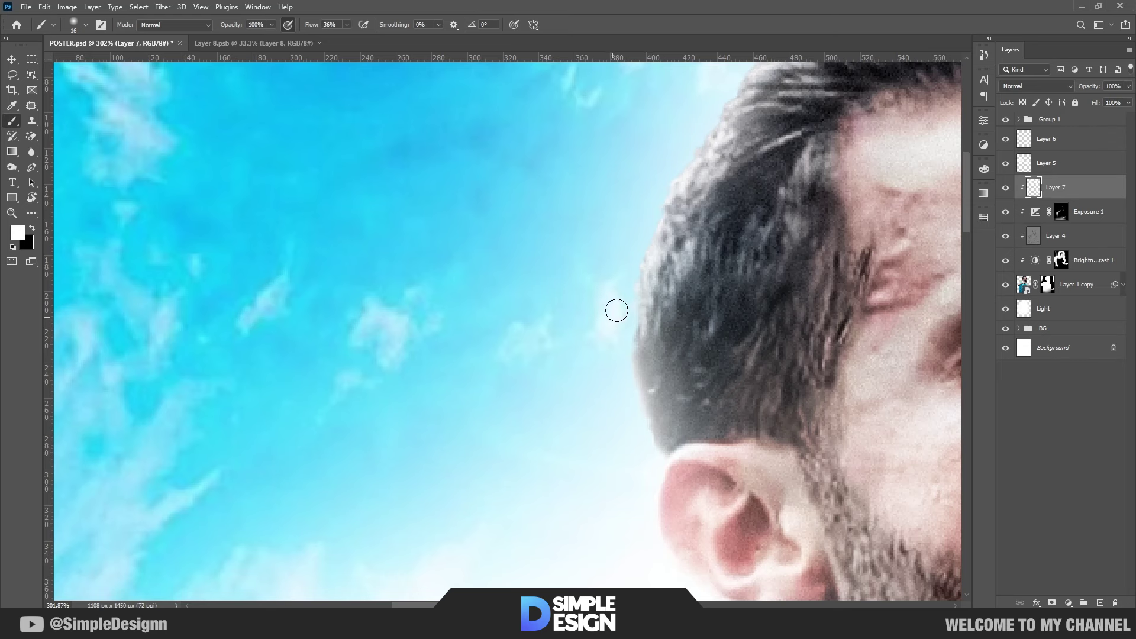
scroll(604, 410, down, 3)
scroll(641, 193, up, 2)
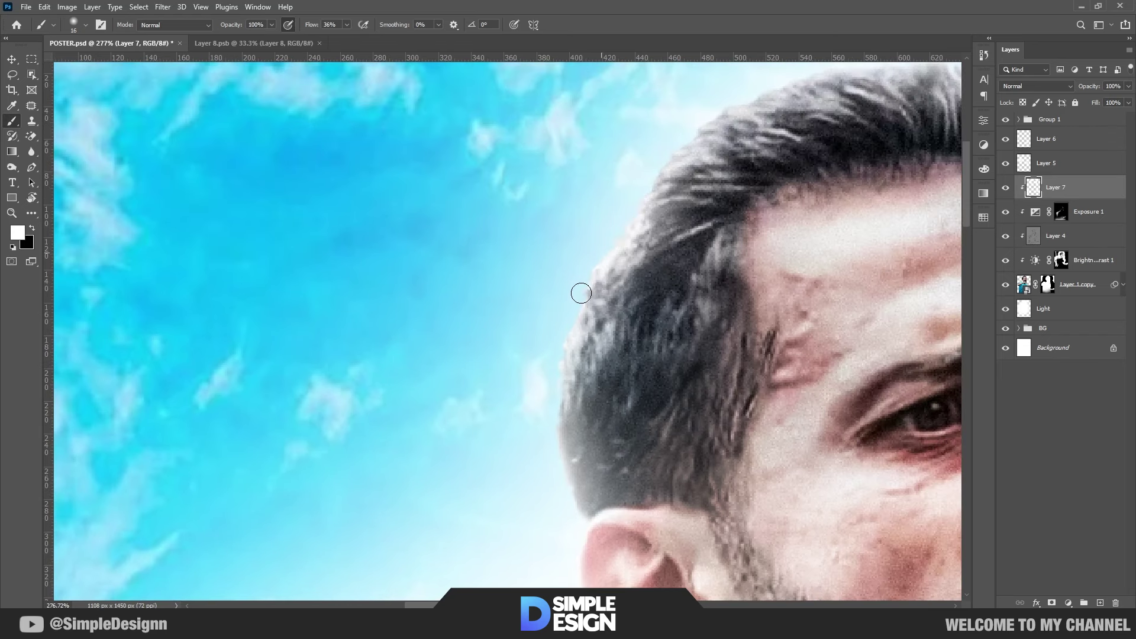
scroll(740, 227, up, 2)
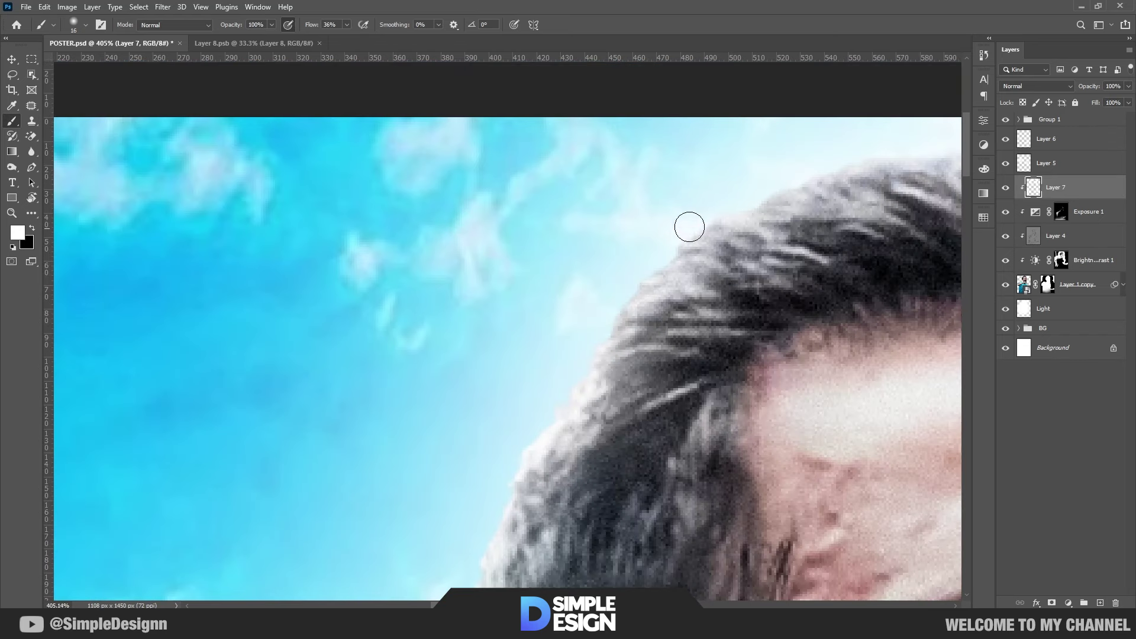
scroll(618, 296, up, 3)
scroll(409, 381, right, 4)
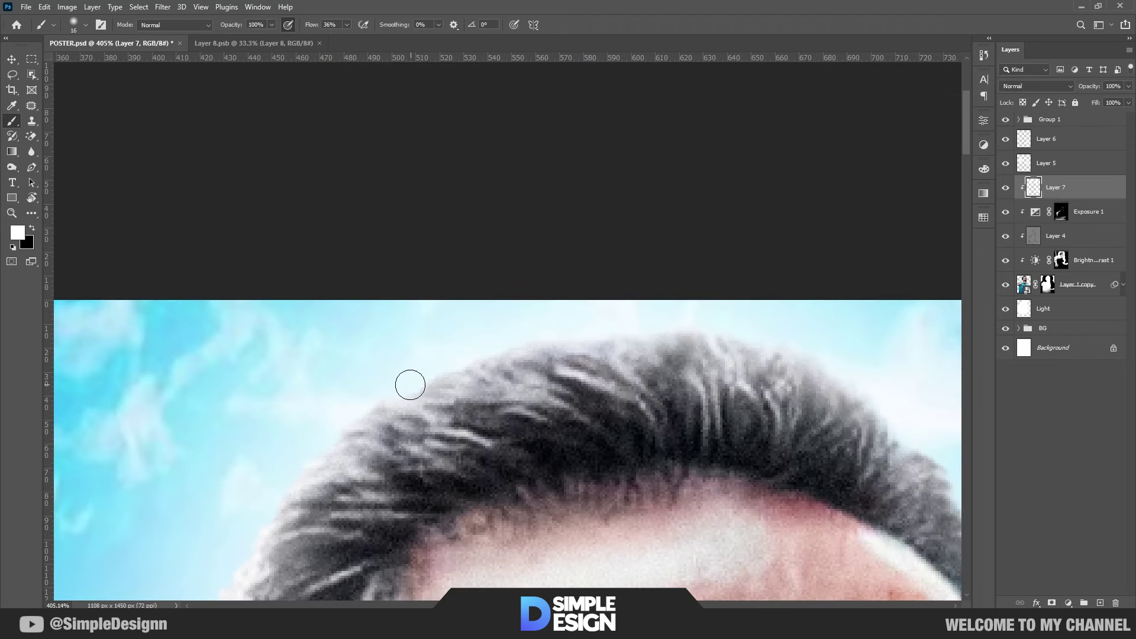
drag(924, 421, 478, 278)
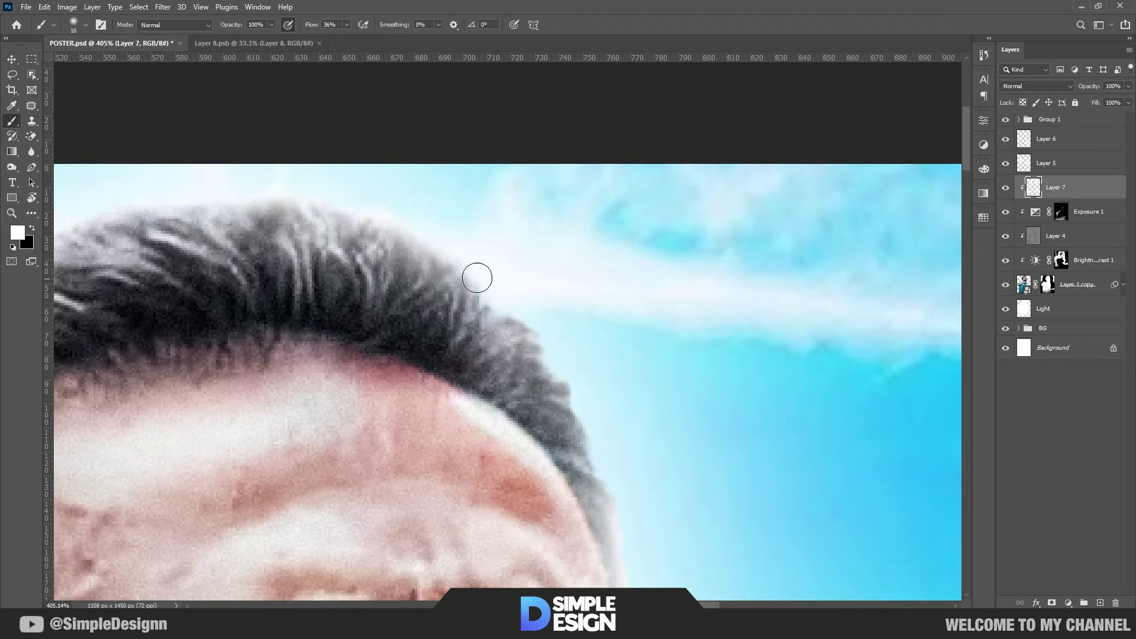
scroll(619, 427, down, 2)
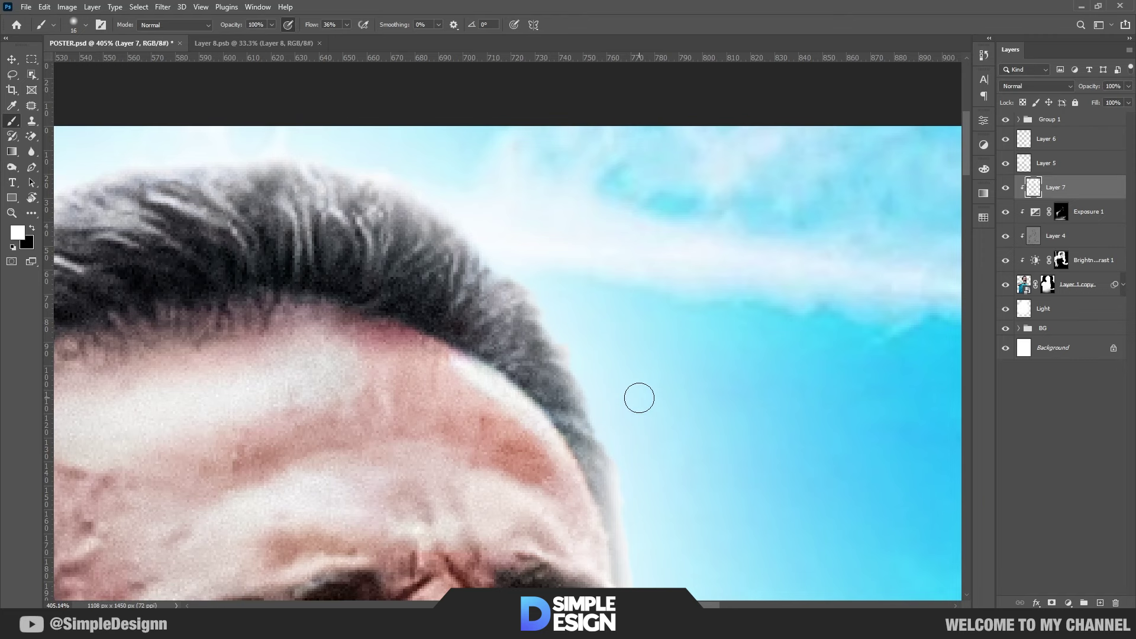
key(super)
key(Escape)
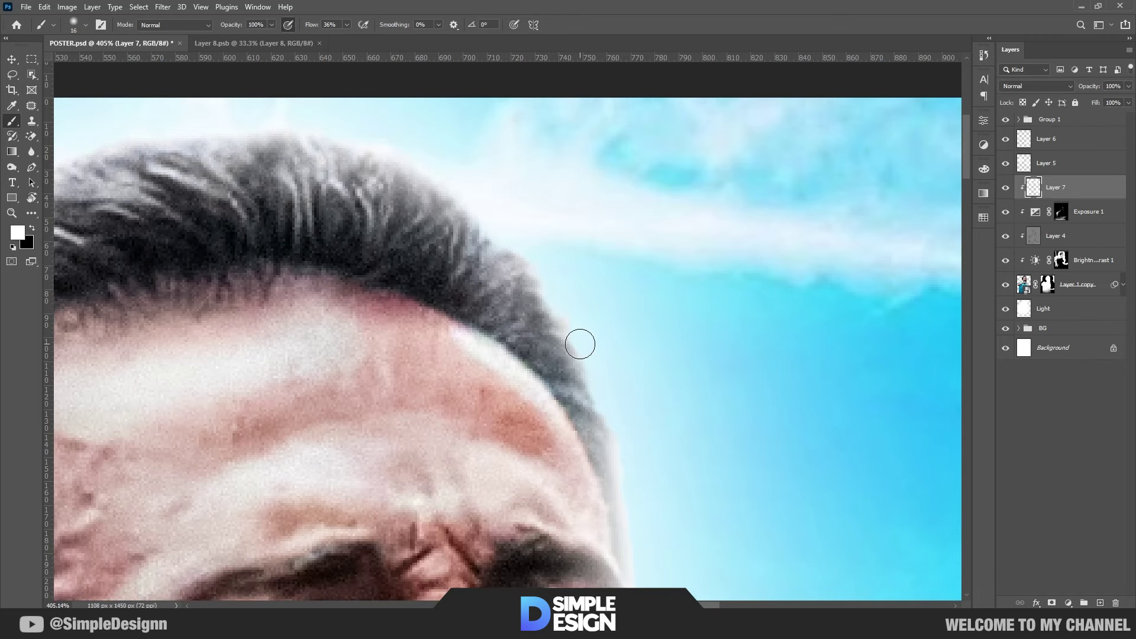
drag(560, 302, 621, 443)
Add a soft white highlight across the portrait's forehead
drag(721, 522, 677, 303)
drag(509, 269, 495, 236)
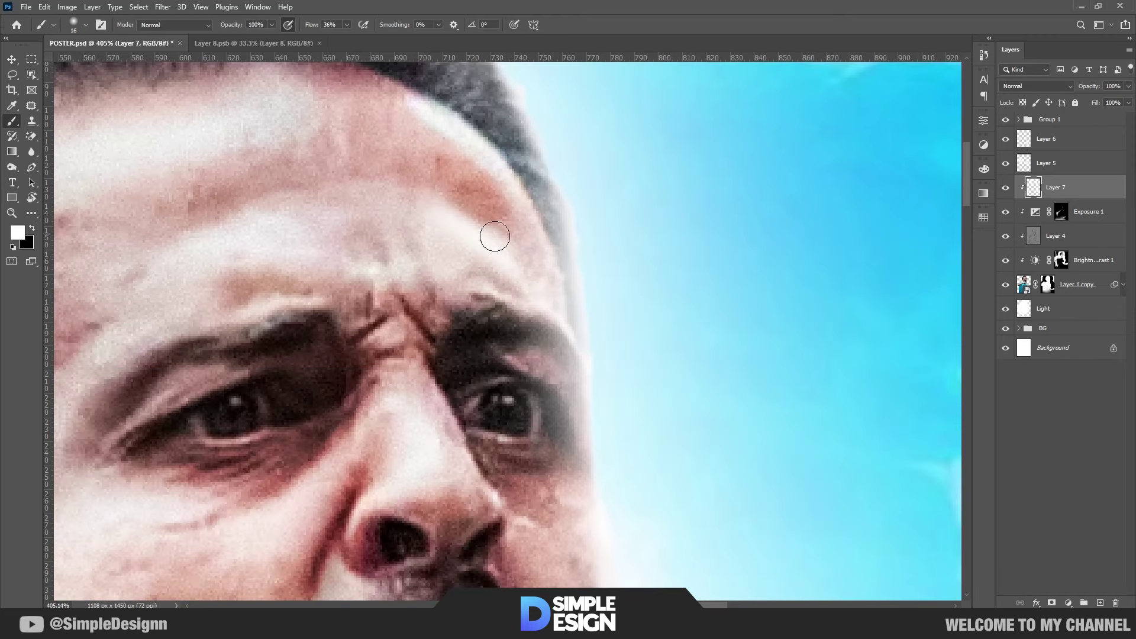
scroll(513, 176, down, 5)
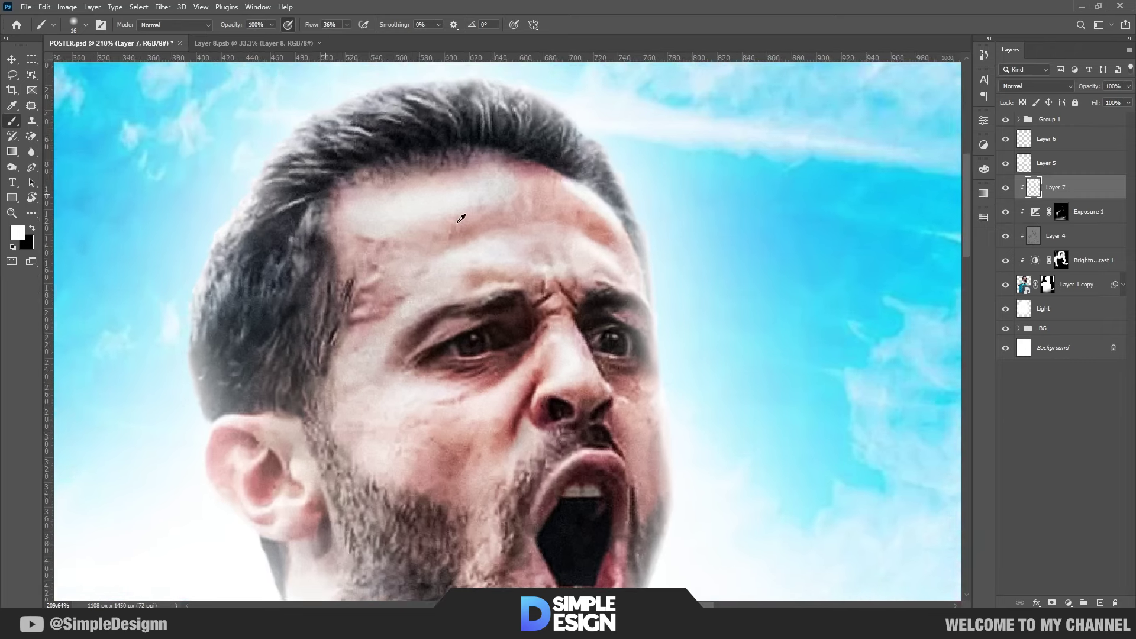
scroll(651, 248, up, 3)
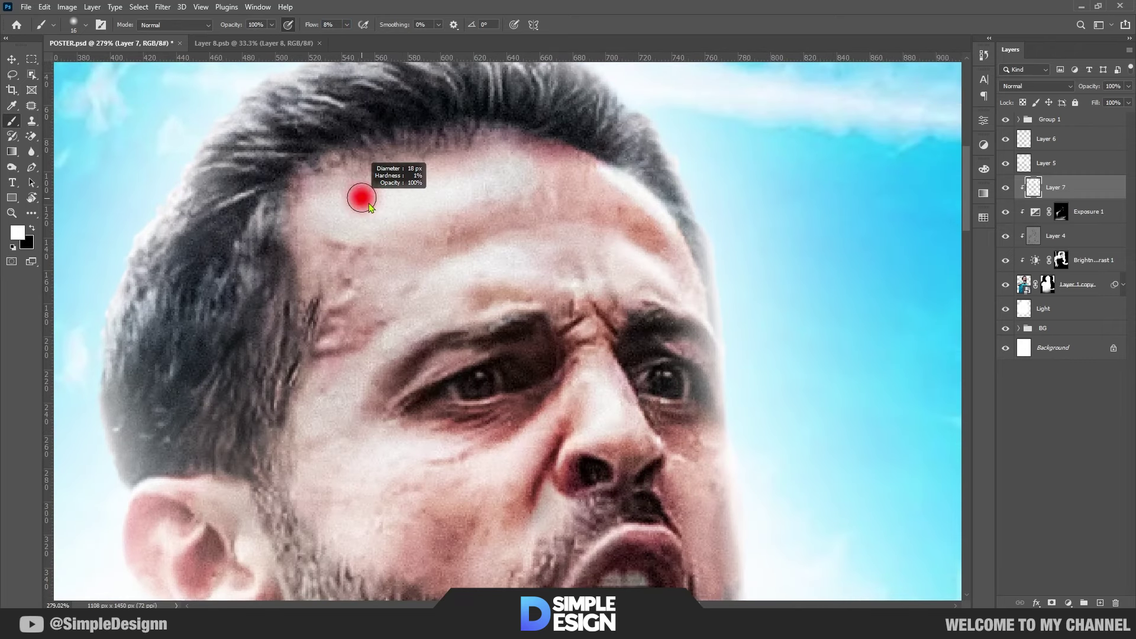
Fit the whole poster in view and select Layer 6, the top of the portrait stack
key(ctrl+0)
scroll(402, 407, up, 1)
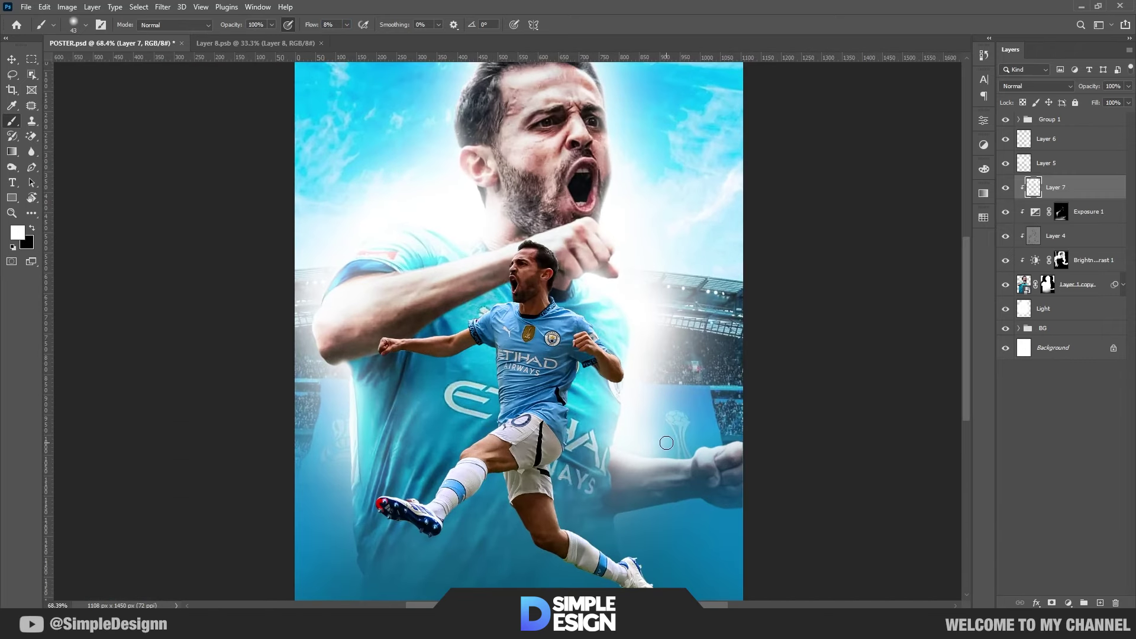
scroll(618, 436, up, 6)
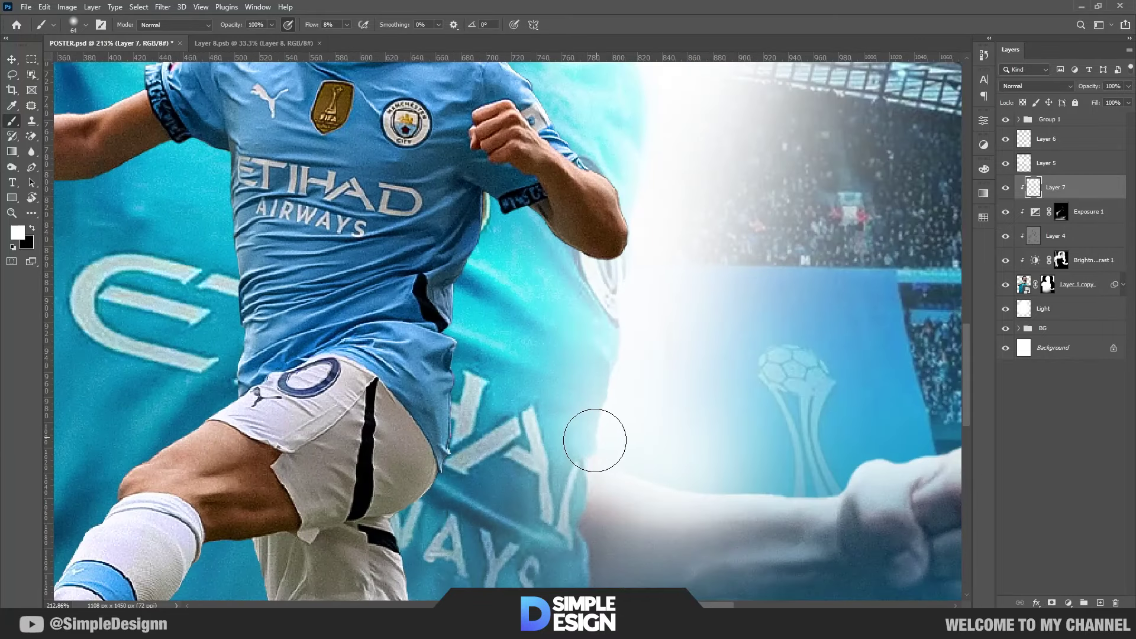
scroll(624, 355, down, 1)
scroll(638, 354, down, 1)
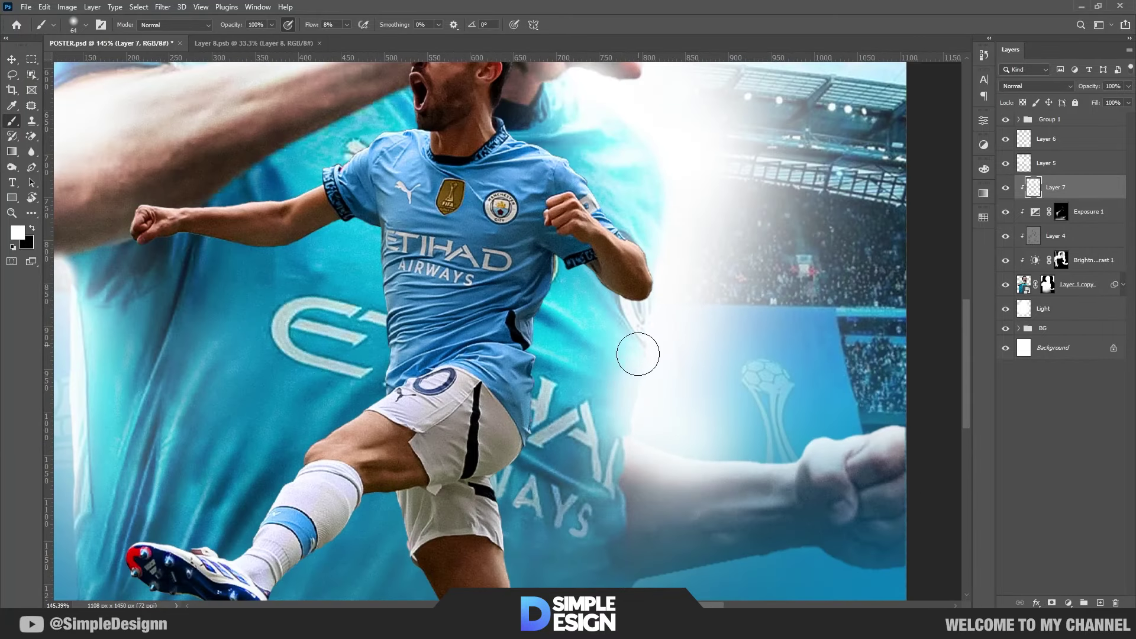
scroll(653, 226, down, 2)
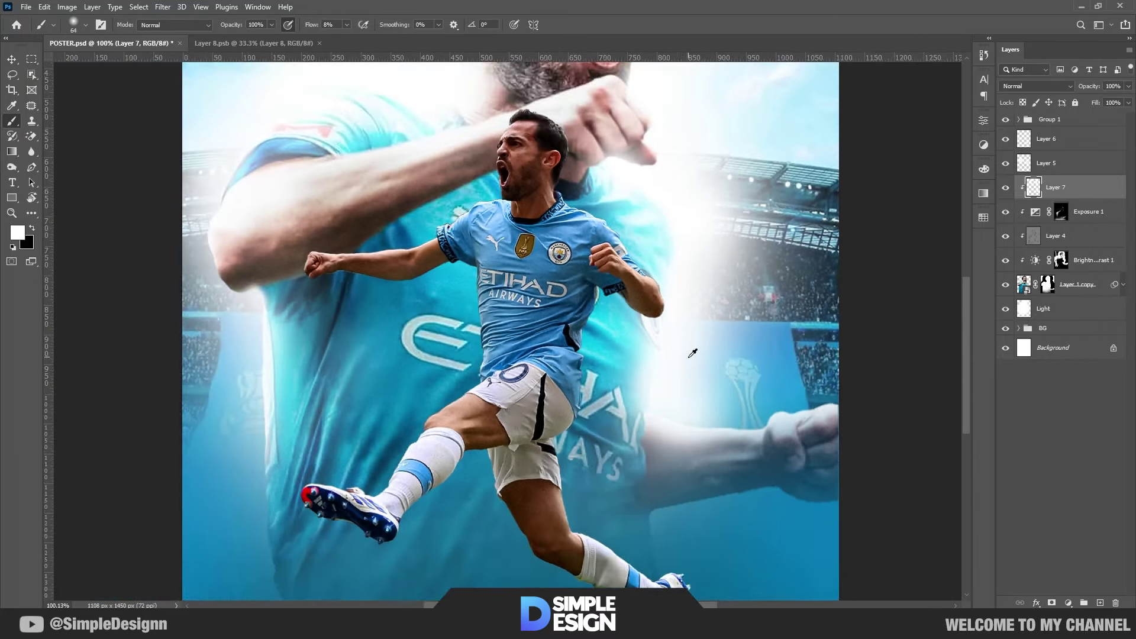
scroll(509, 267, down, 1)
scroll(372, 312, down, 2)
scroll(455, 329, up, 1)
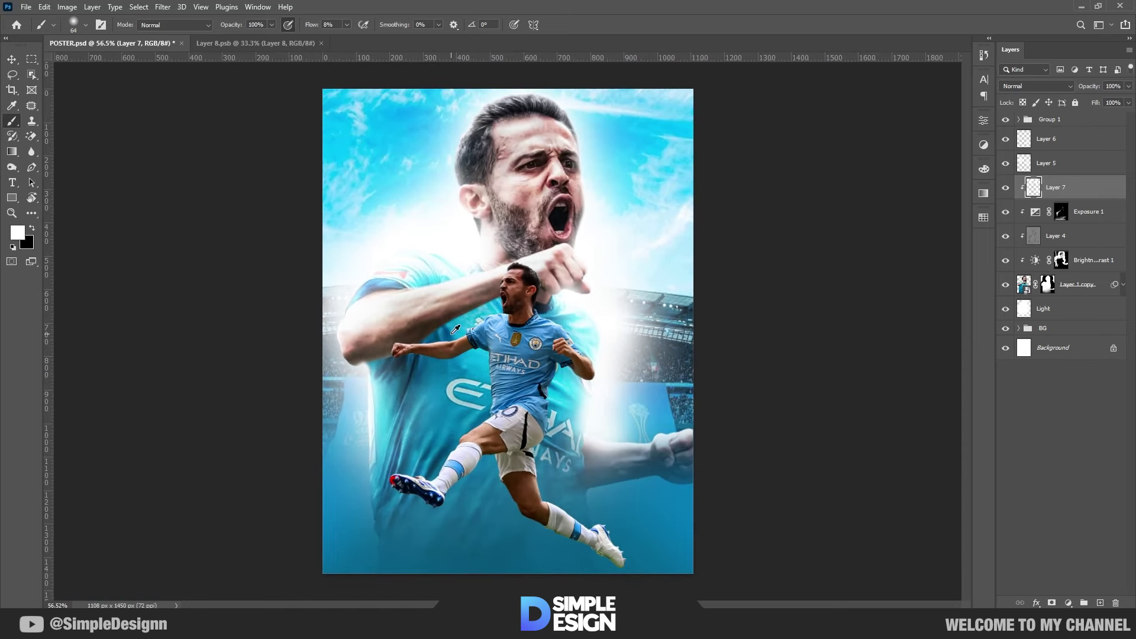
click(1065, 145)
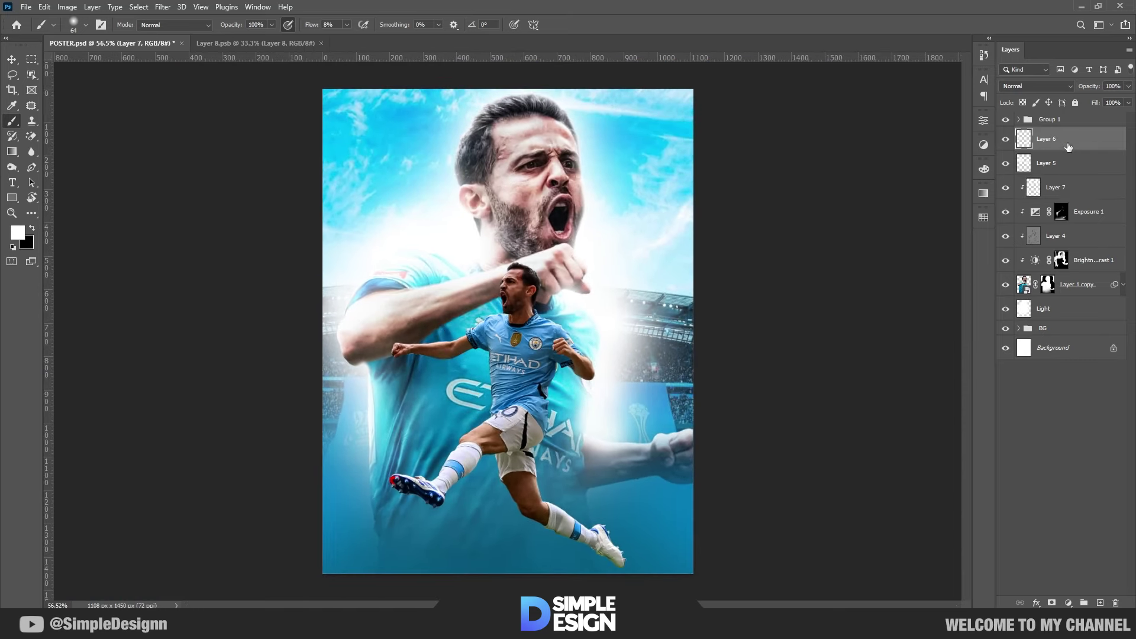
Group Layer 6 through Layer 1 copy into Group 1 and target Hue/Saturation 1
shift+click(1089, 292)
key(ctrl+g)
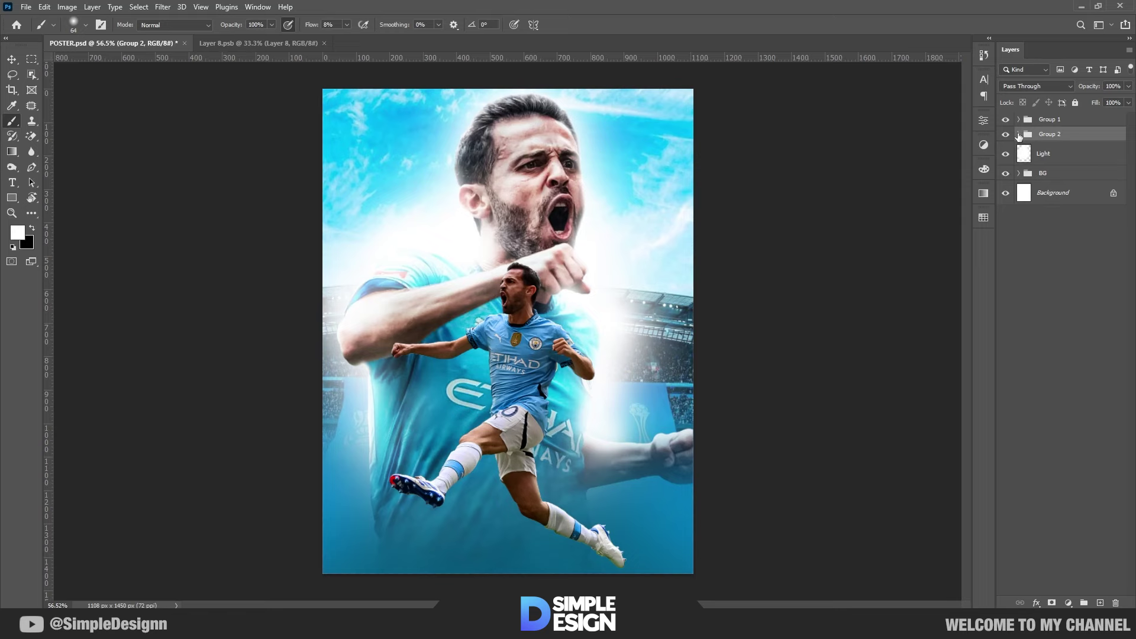
scroll(478, 278, up, 1)
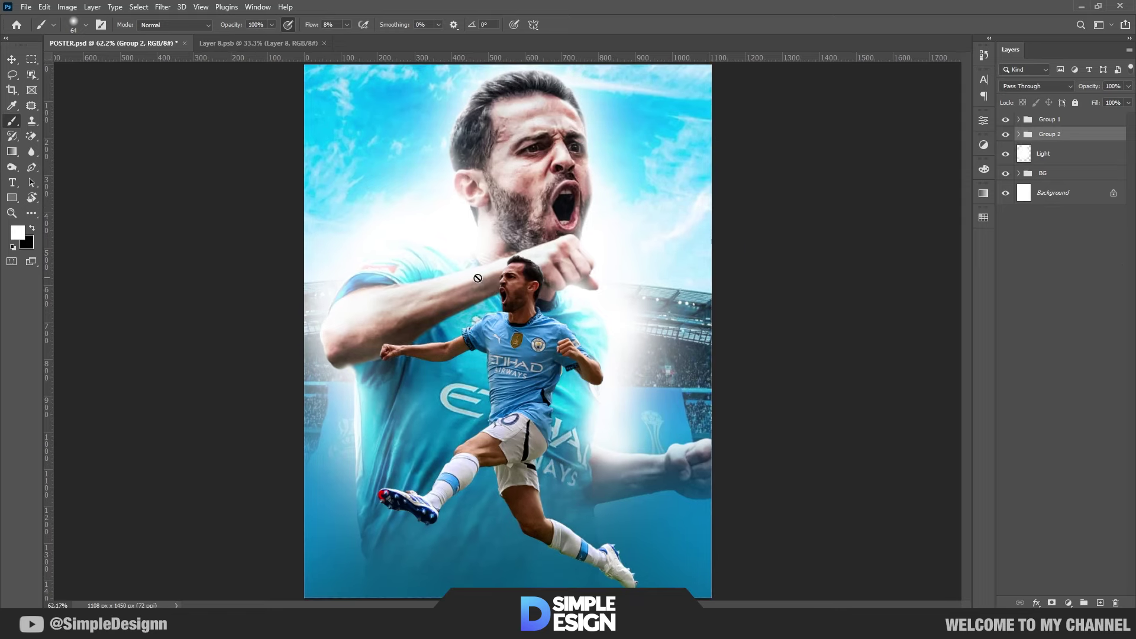
click(1018, 119)
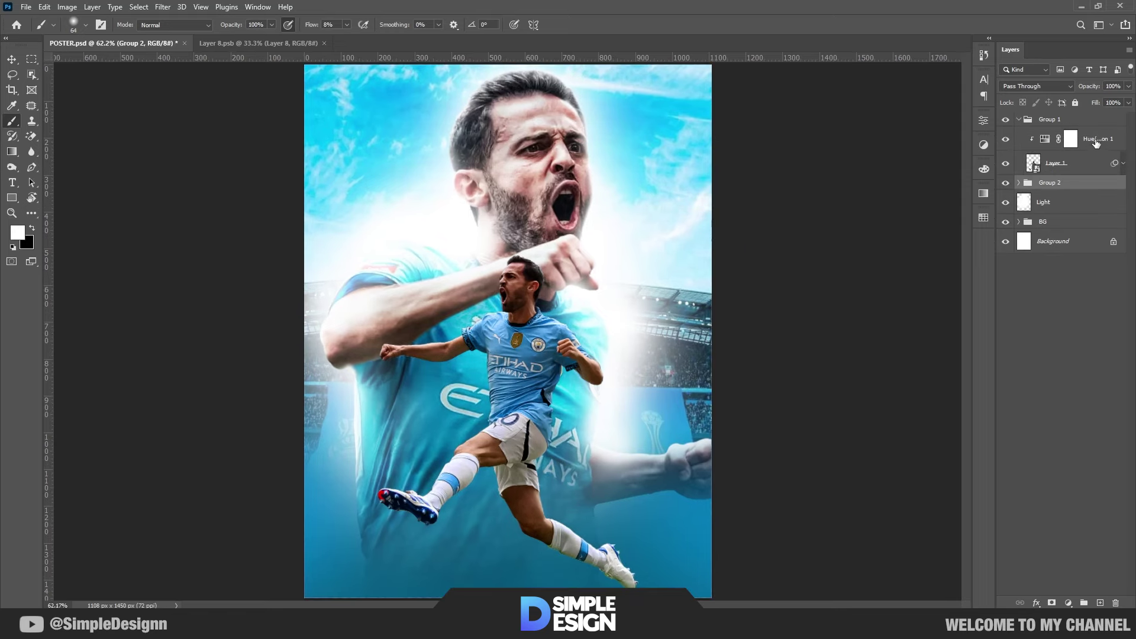
click(1096, 142)
Add a Brightness/Contrast adjustment above the player with brightness 23
scroll(615, 402, up, 1)
click(1069, 600)
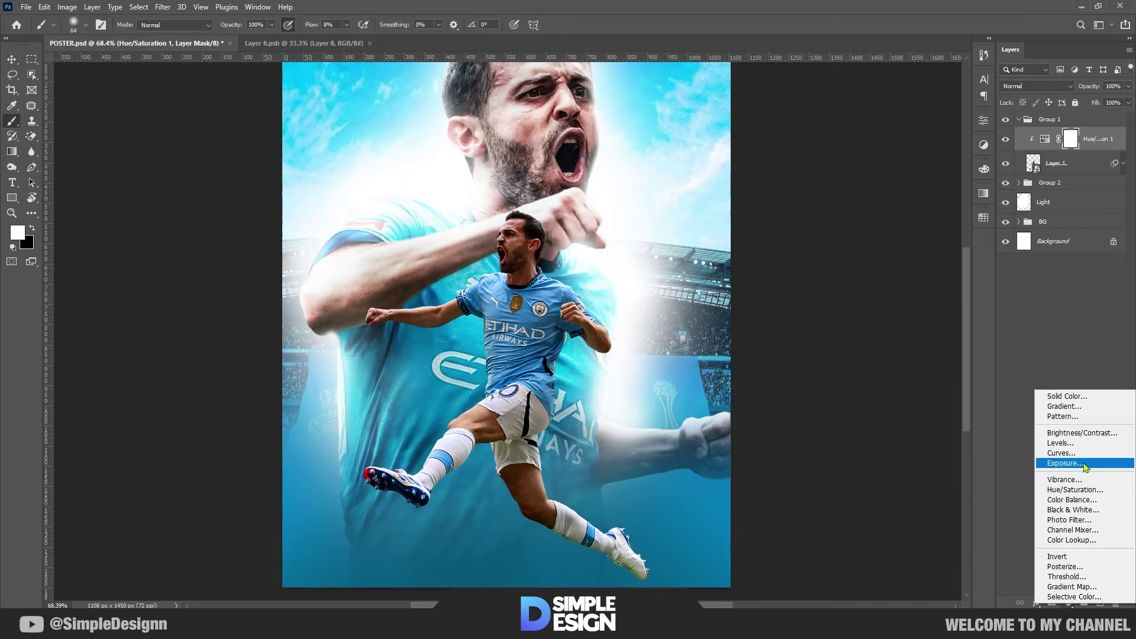
click(1073, 438)
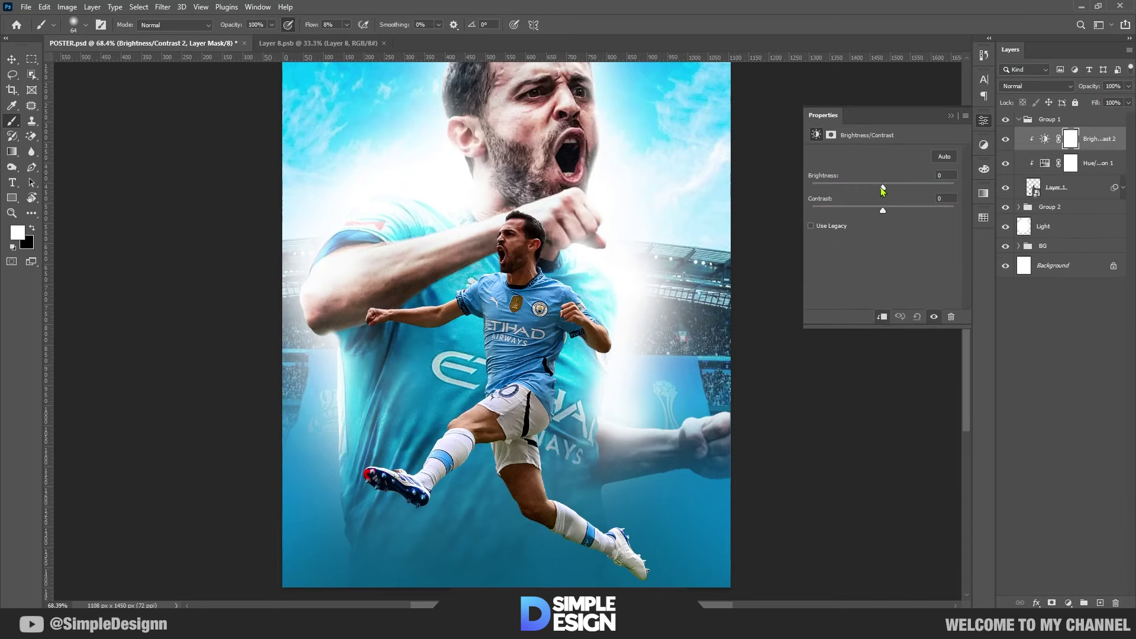
drag(883, 190, 897, 191)
click(951, 115)
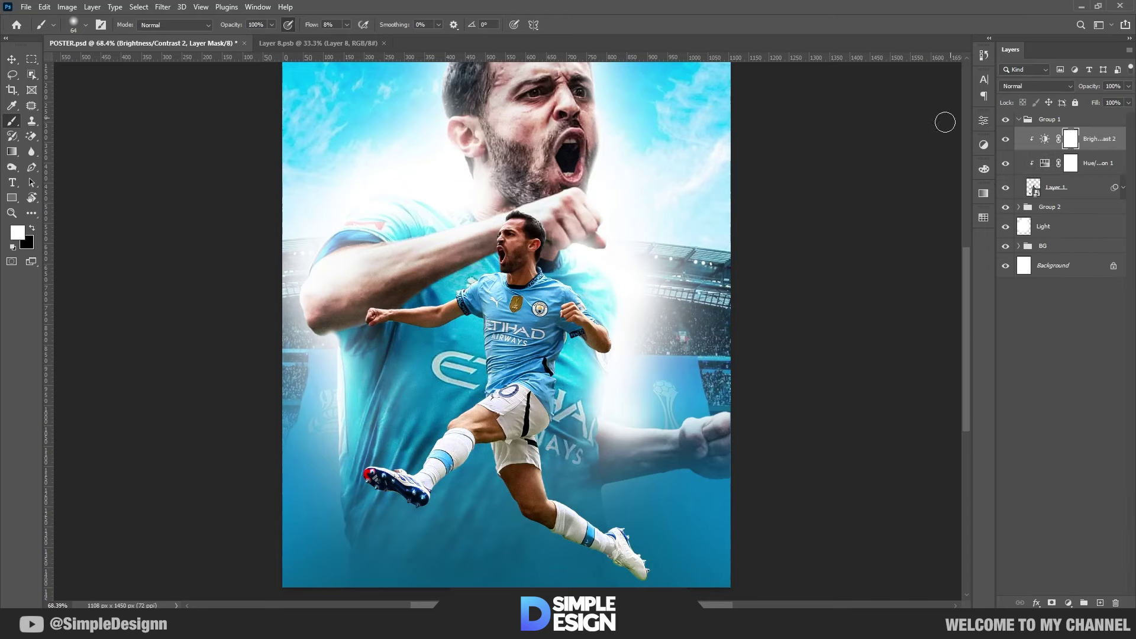
Mask Layer 1 using its cutout selection contracted by 1 pixel
scroll(509, 385, up, 2)
scroll(509, 415, up, 2)
scroll(512, 459, up, 1)
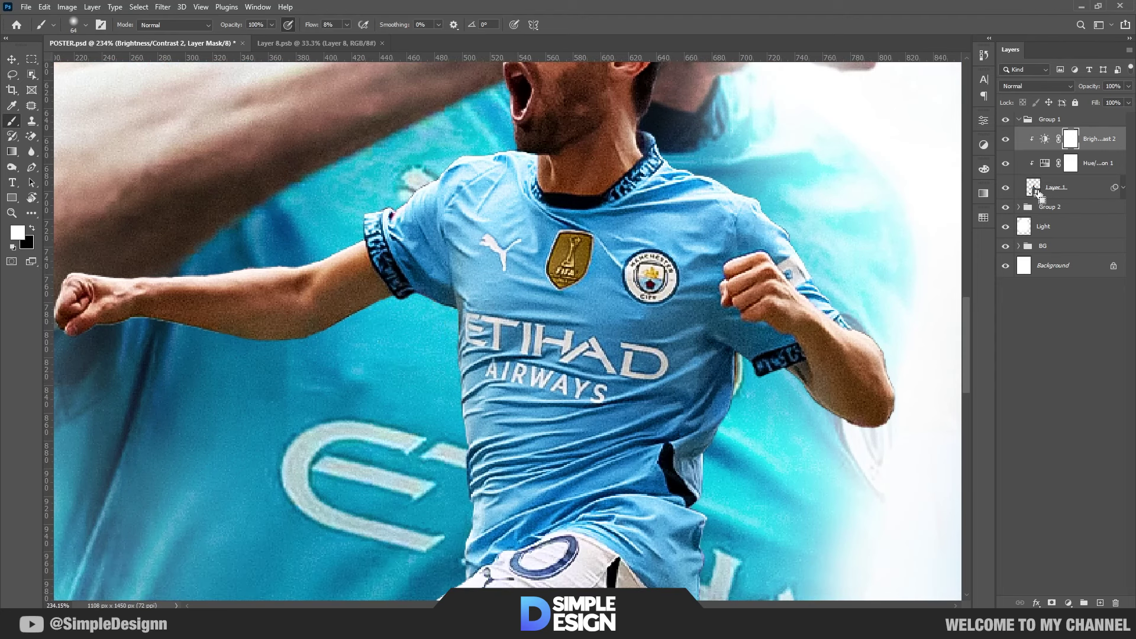
ctrl+click(1033, 188)
scroll(928, 266, down, 2)
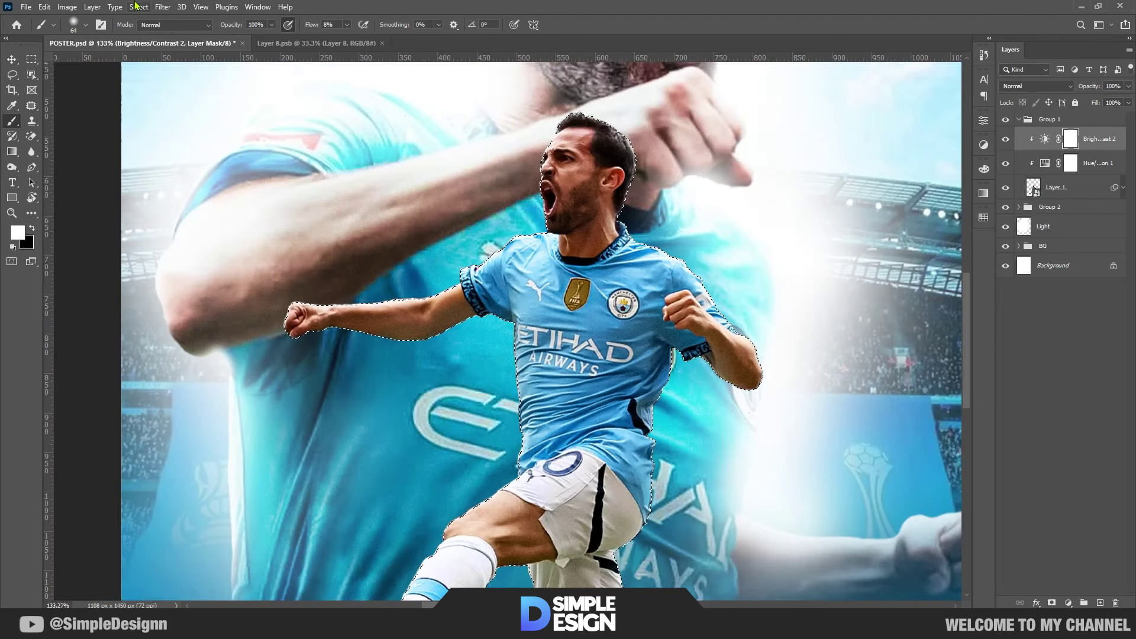
click(162, 7)
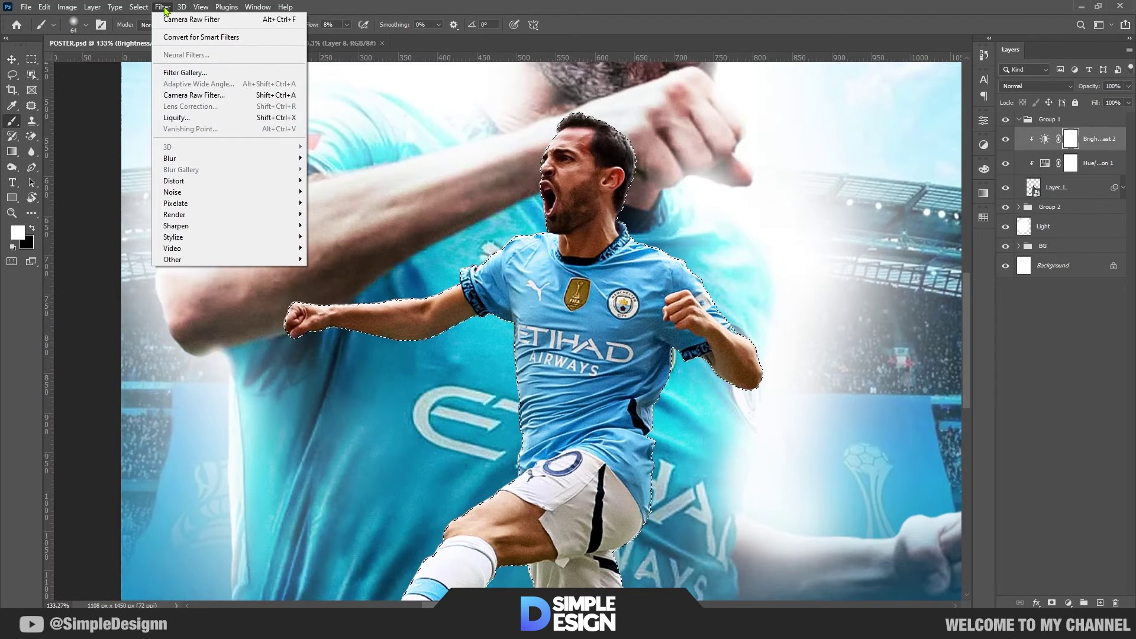
click(271, 218)
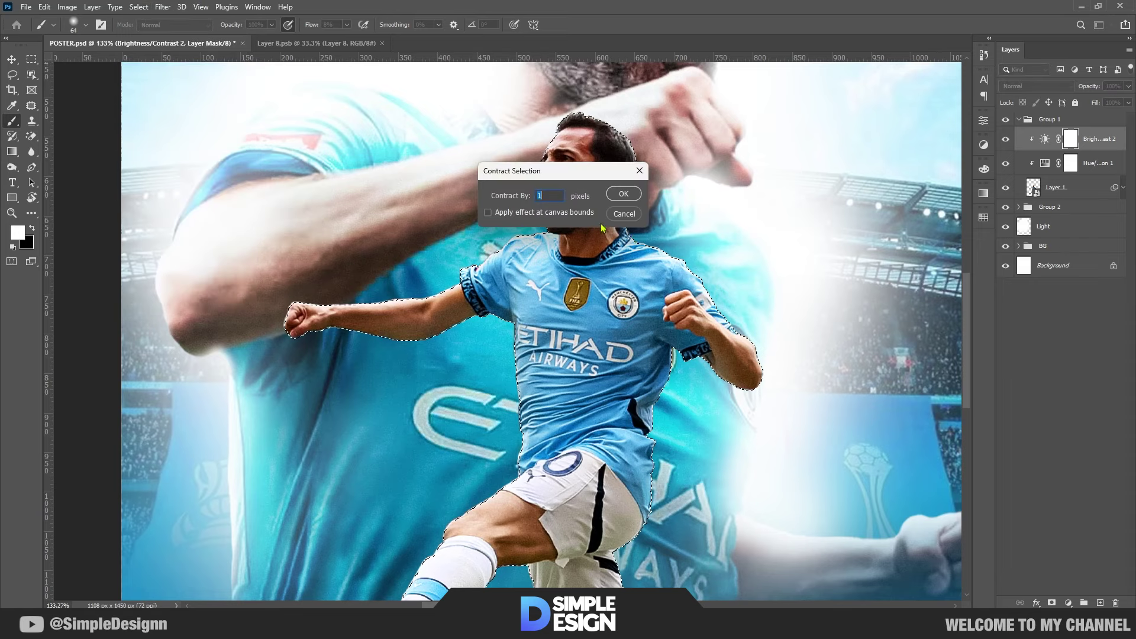
click(621, 190)
click(1033, 188)
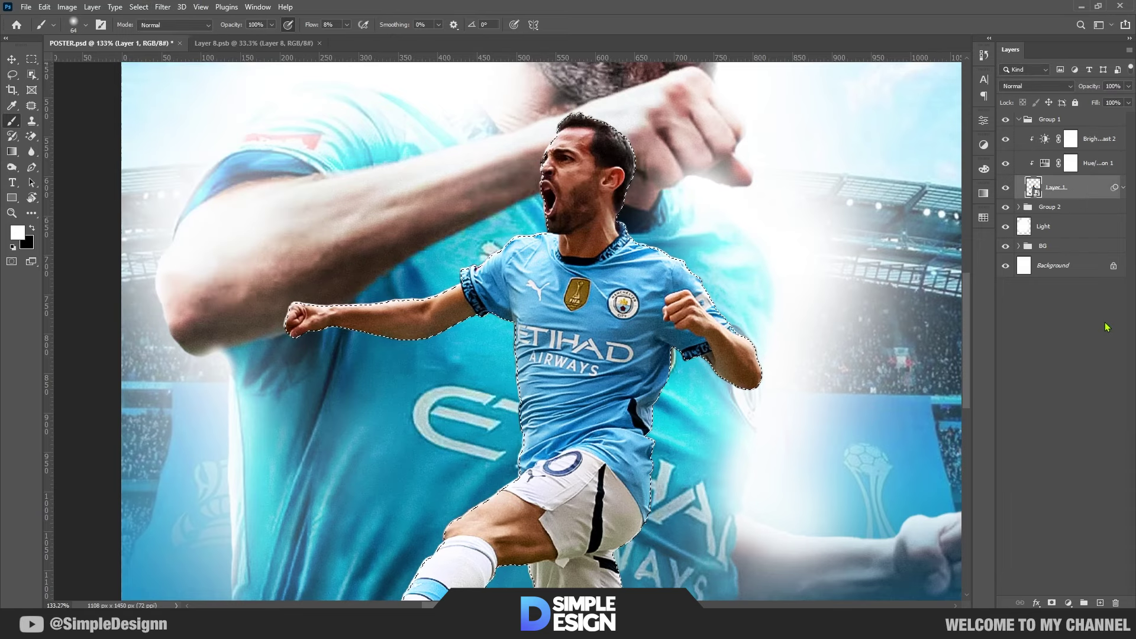
click(1051, 603)
Compare the player with and without brightening, then target Brightness/Contrast 2
scroll(674, 409, up, 3)
scroll(674, 408, up, 2)
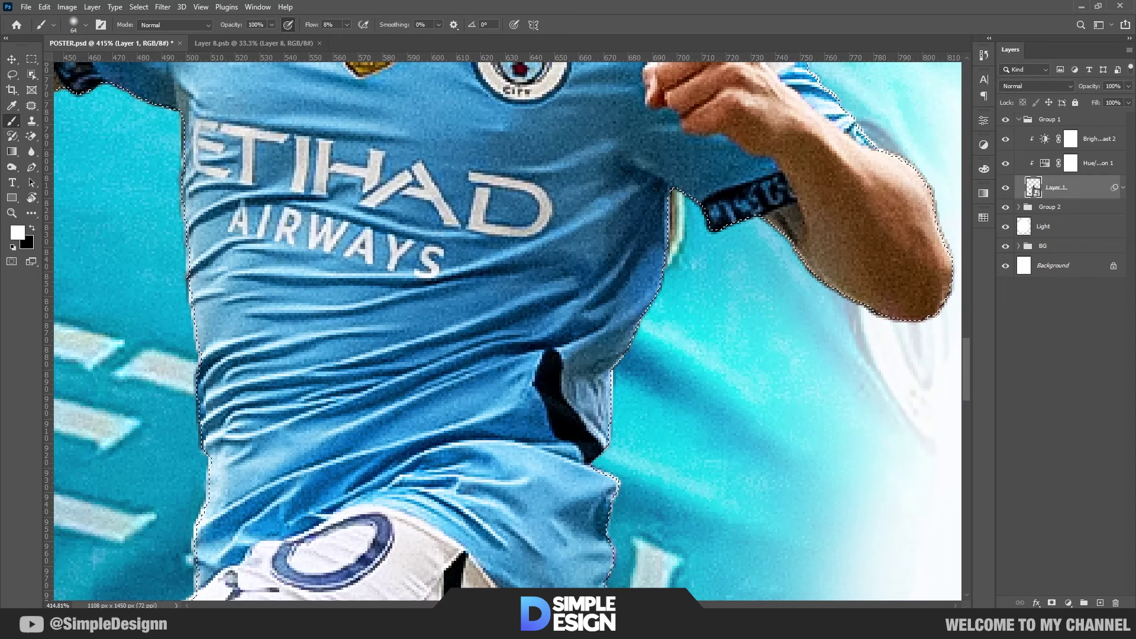
scroll(673, 408, down, 5)
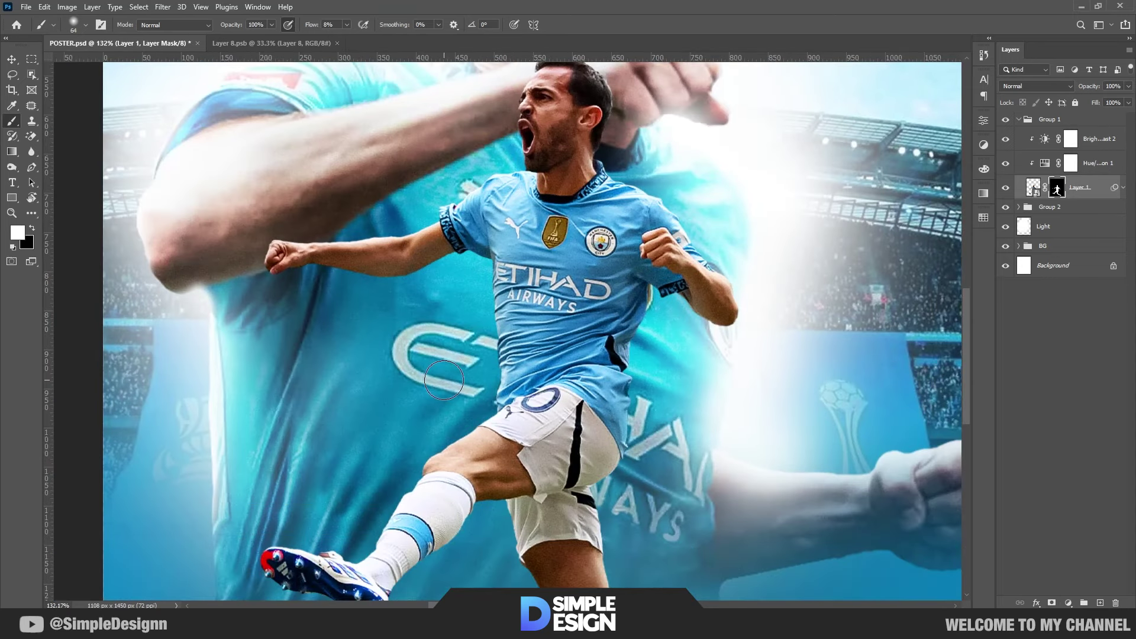
scroll(533, 266, down, 3)
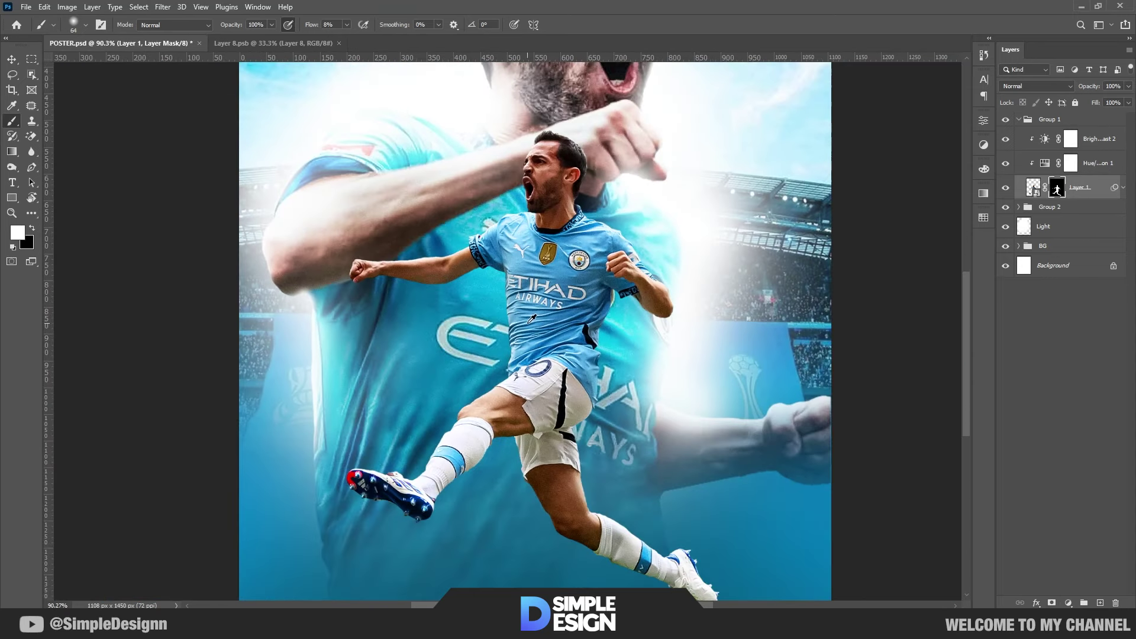
scroll(550, 179, up, 1)
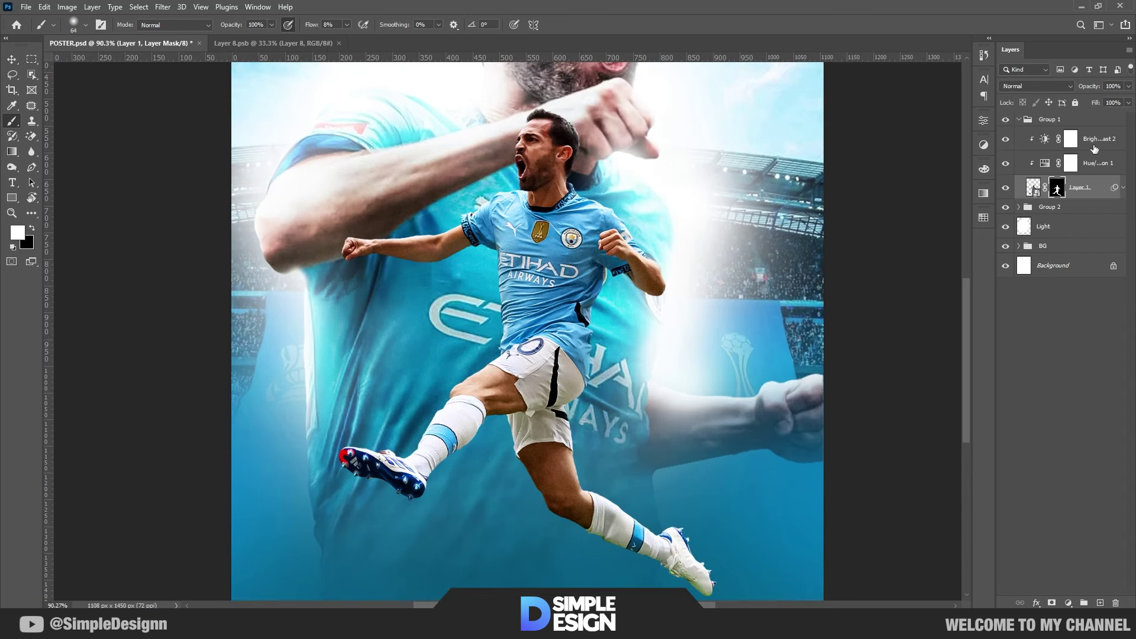
click(1005, 139)
scroll(651, 237, down, 1)
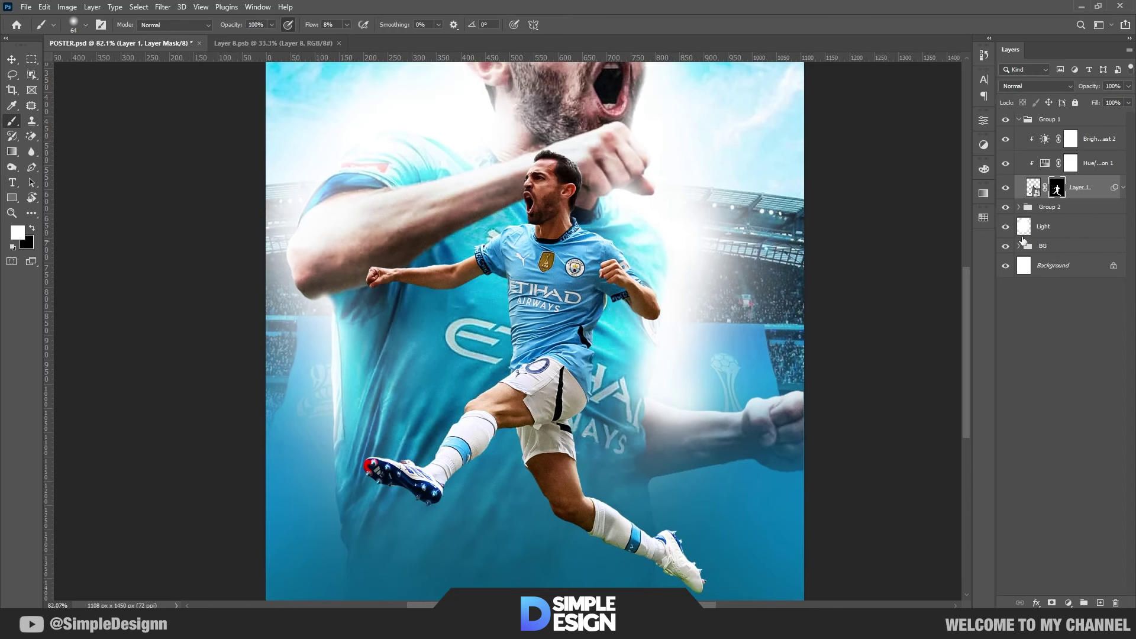
click(1094, 146)
scroll(519, 198, up, 1)
scroll(519, 198, up, 1)
scroll(519, 199, down, 2)
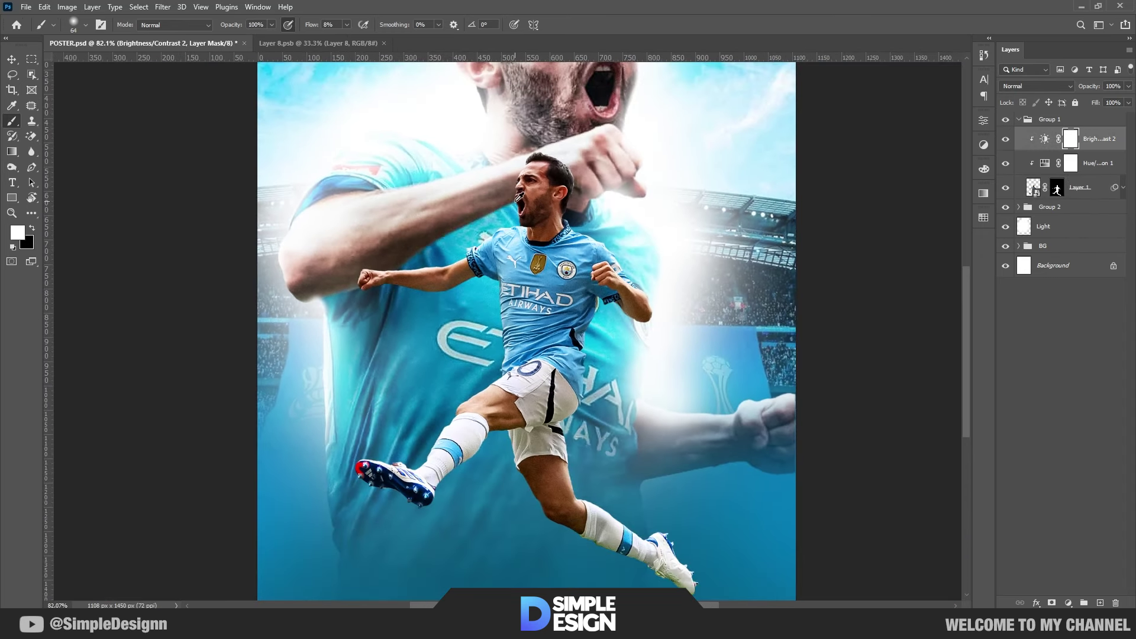
scroll(520, 198, up, 1)
scroll(496, 371, down, 2)
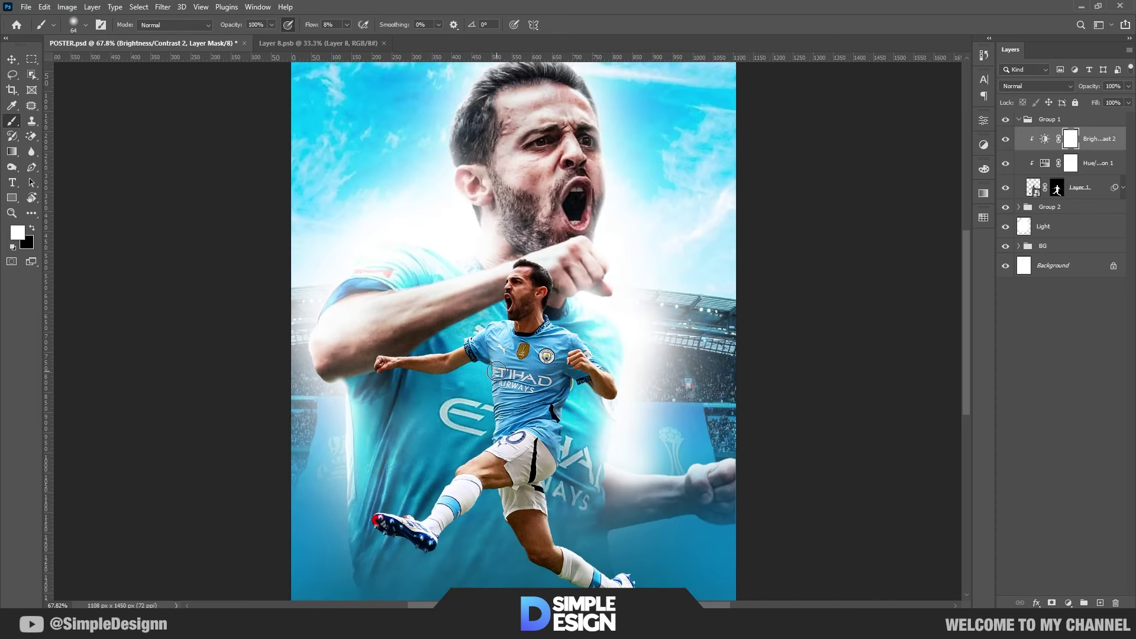
scroll(496, 371, down, 1)
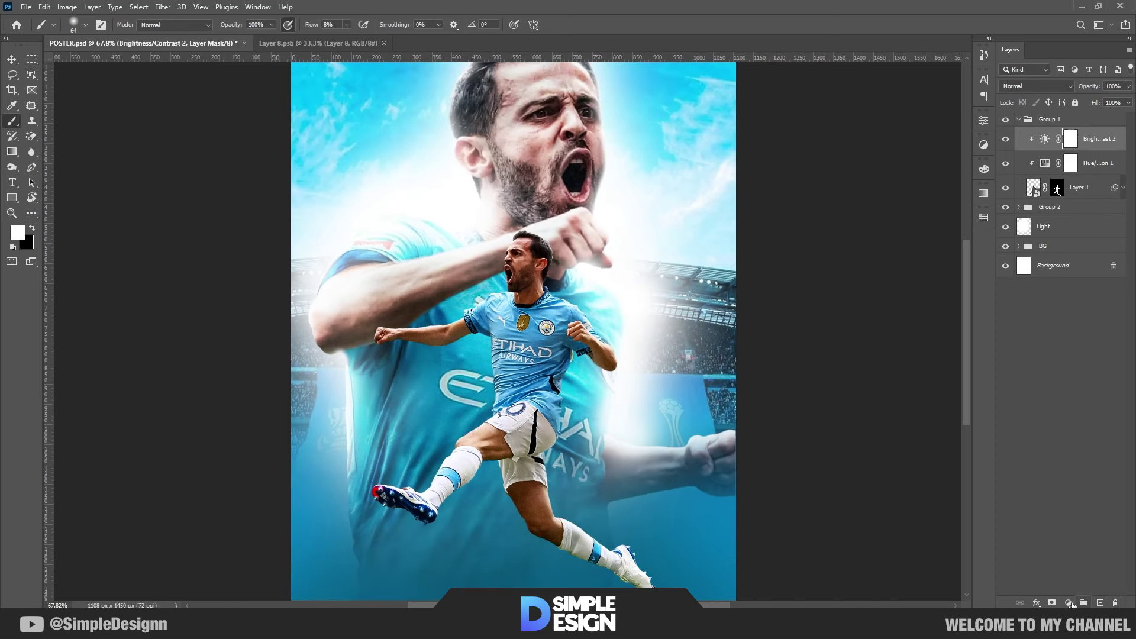
Add a clipped Exposure adjustment with raised exposure and an inverted, hiding mask
click(1069, 603)
click(1059, 471)
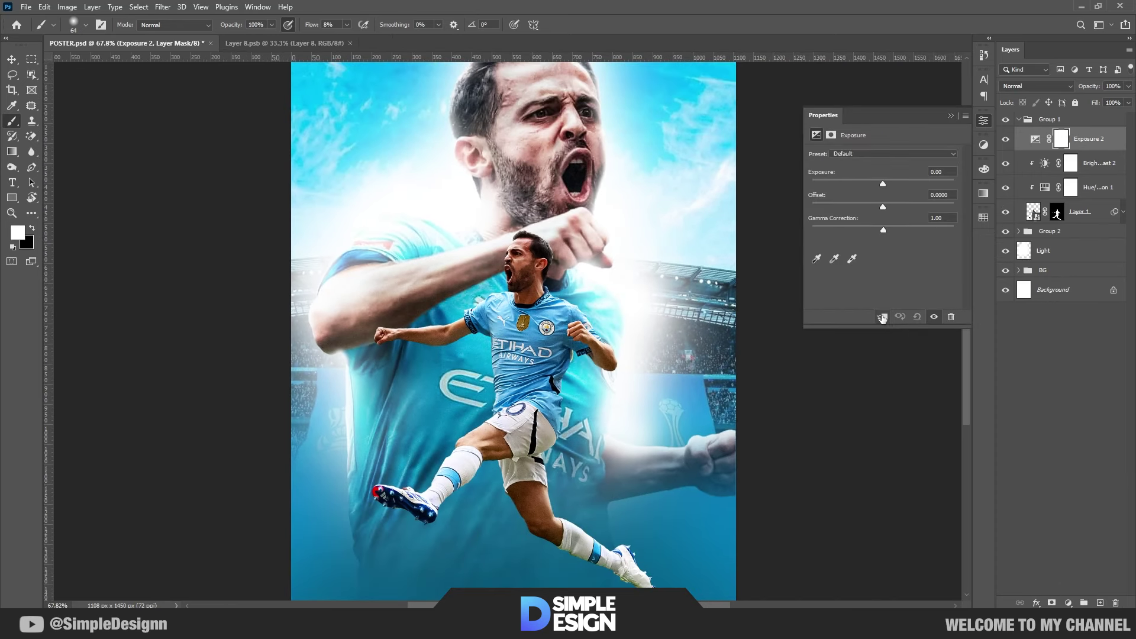
click(882, 319)
drag(889, 182, 893, 184)
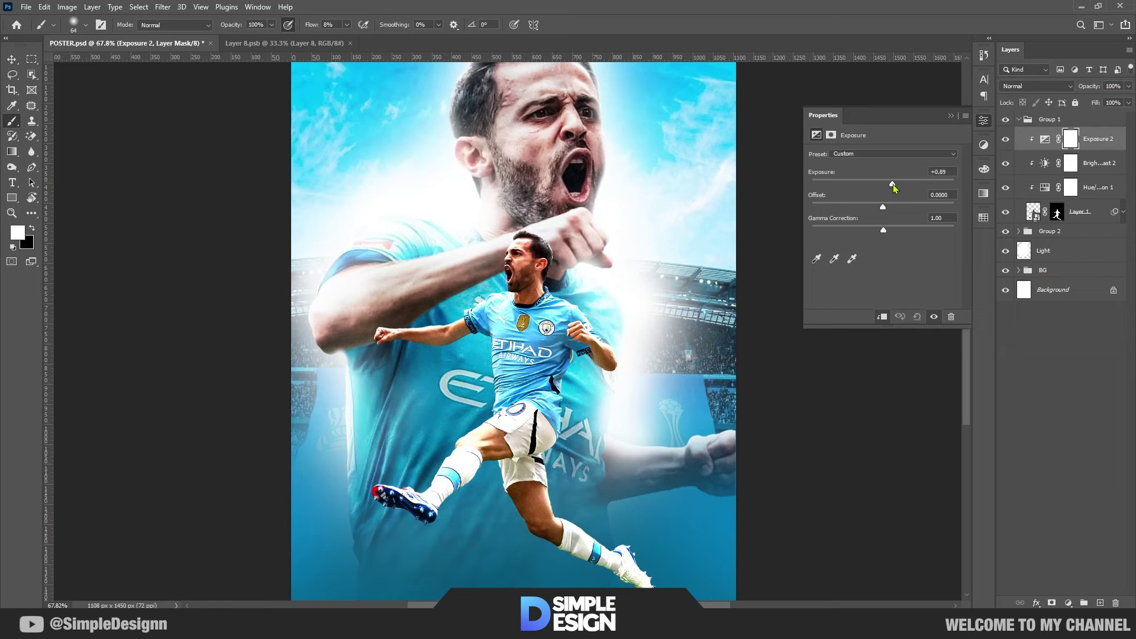
click(952, 116)
key(ctrl+0)
key(ctrl+i)
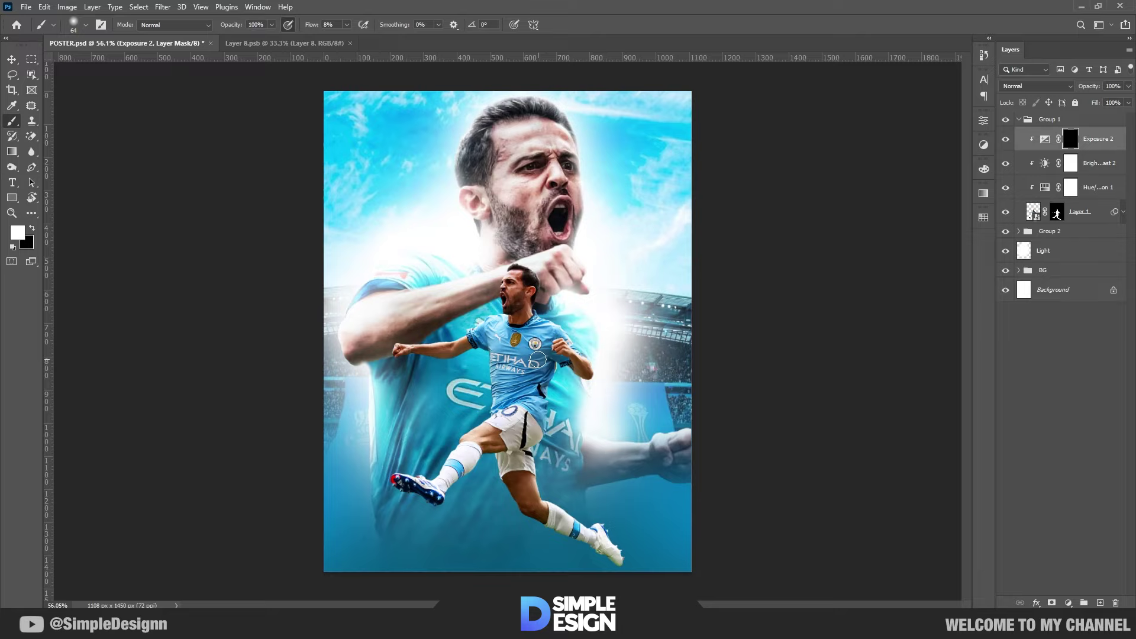
At full flow, paint highlights over the player's neck, shoulder and outstretched forearm
scroll(494, 323, up, 6)
key(shift+0)
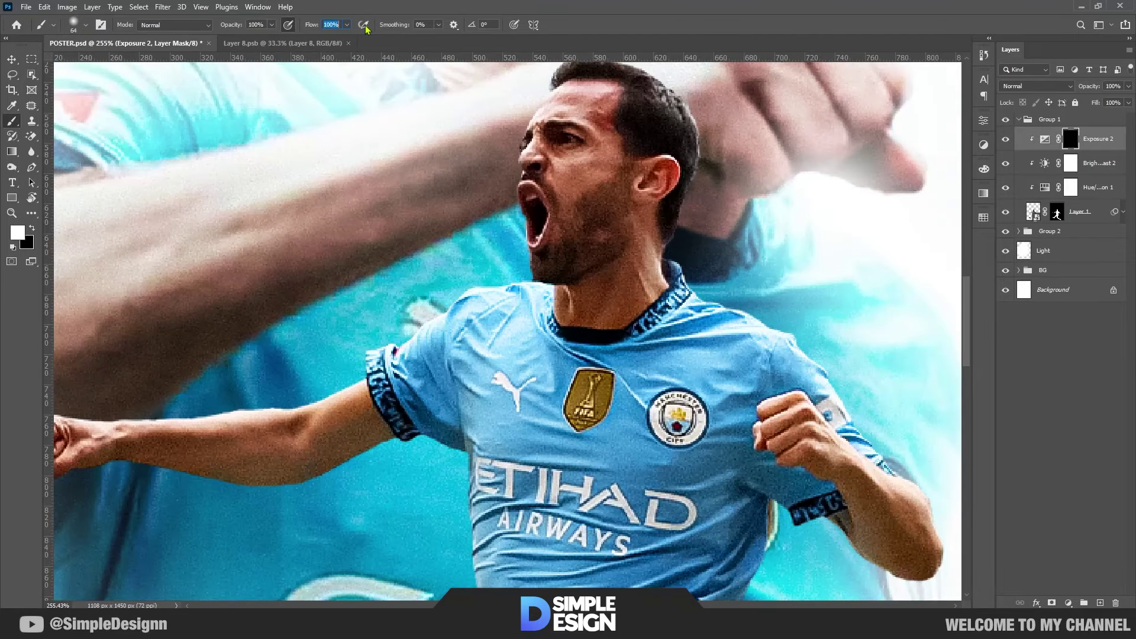
scroll(914, 337, up, 1)
mouse_move(617, 299)
mouse_down()
mouse_move(731, 403)
mouse_move(837, 553)
mouse_up()
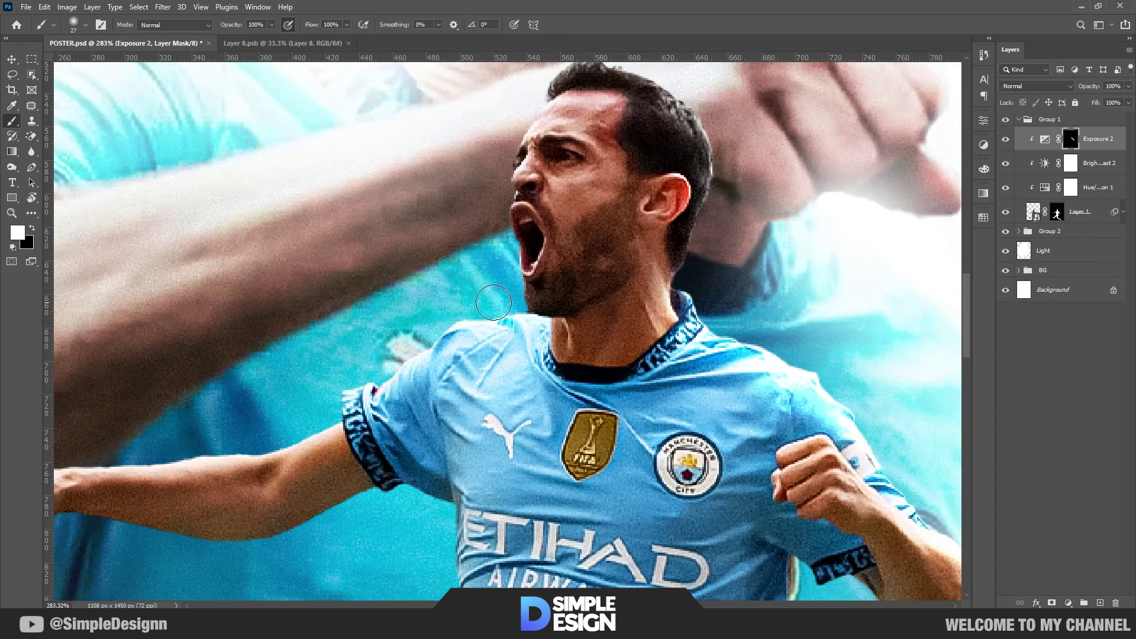
drag(481, 306, 237, 467)
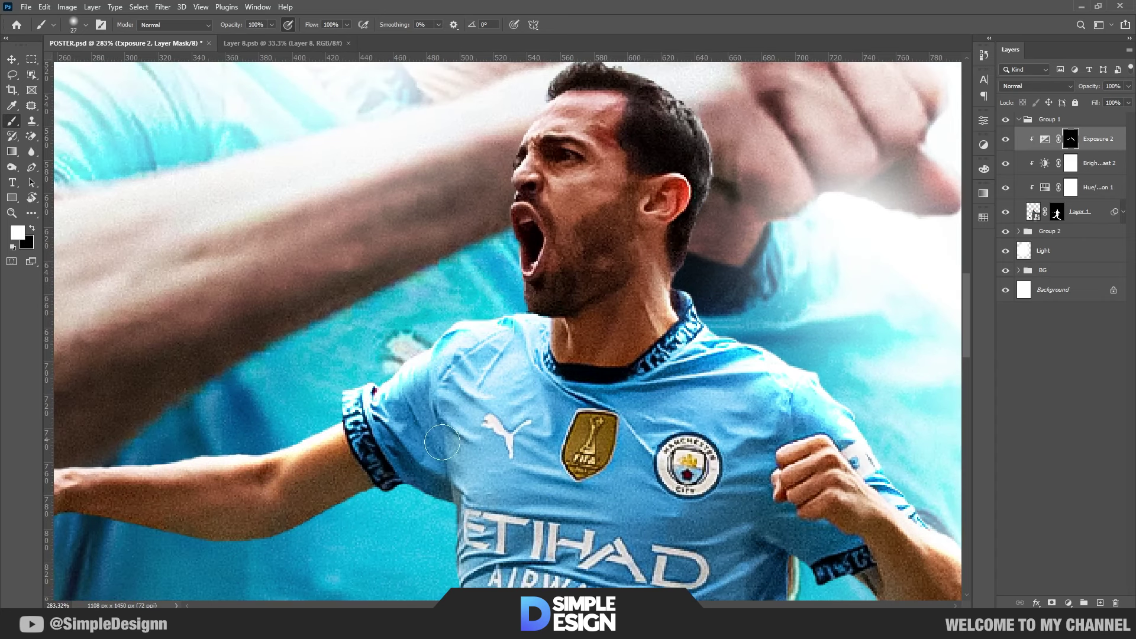
scroll(284, 438, left, 5)
mouse_move(551, 414)
mouse_down()
mouse_move(294, 414)
mouse_move(367, 450)
mouse_up()
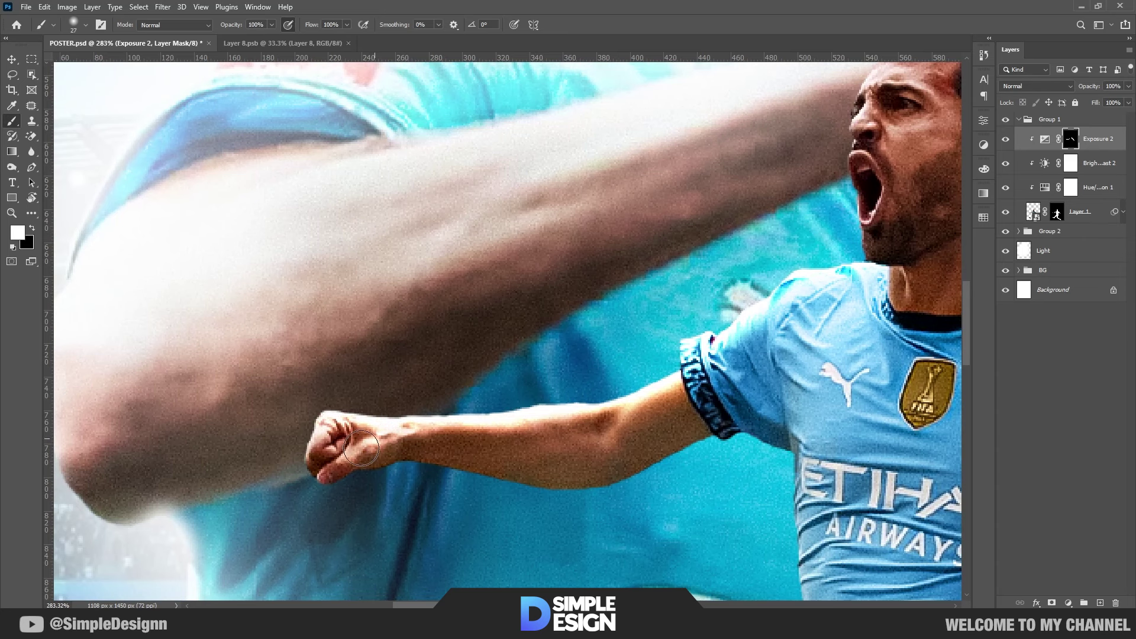
With lower flow and a smaller brush, brighten the shoulder up toward the collar
scroll(332, 414, down, 2)
key(shift+4)
key(shift+9)
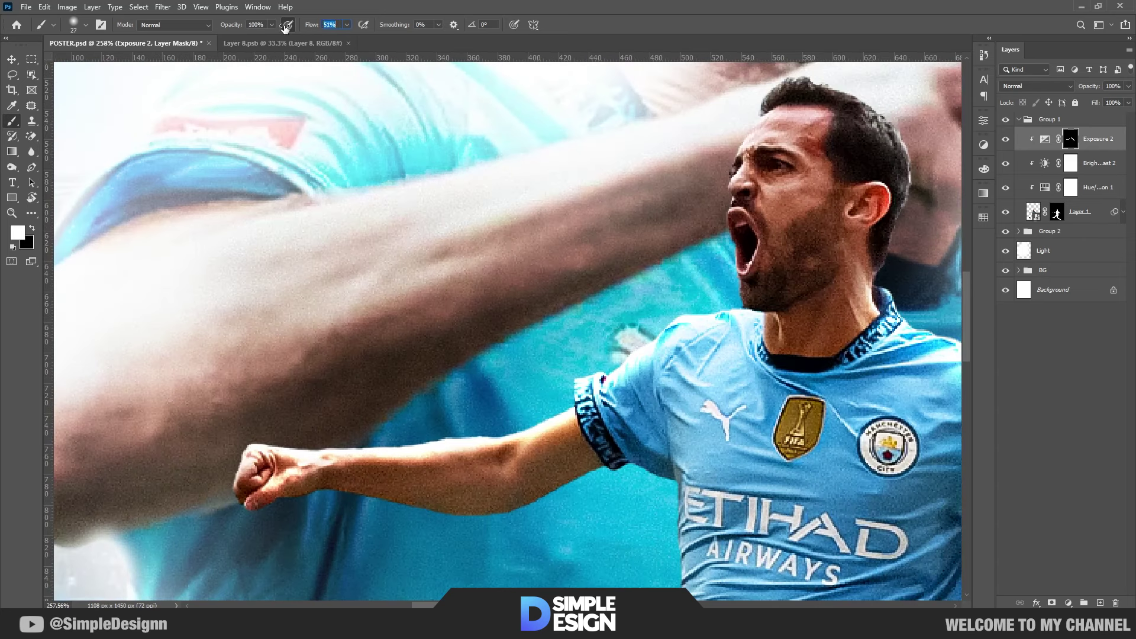
mouse_move(686, 377)
mouse_down()
mouse_move(677, 346)
mouse_move(720, 319)
mouse_up()
scroll(354, 385, down, 2)
scroll(722, 320, up, 3)
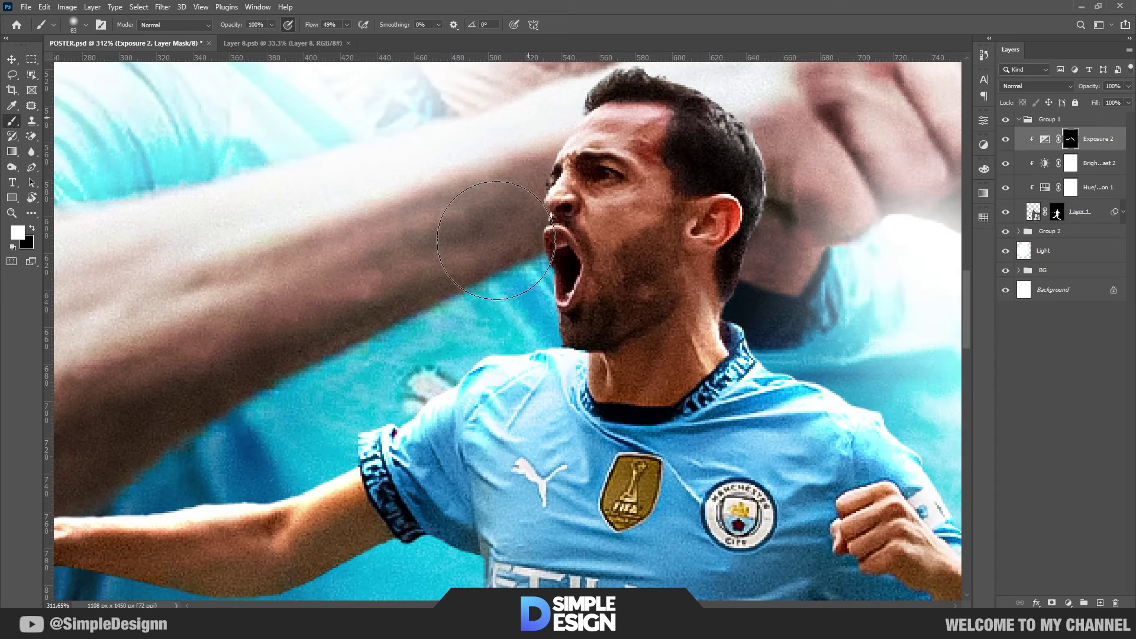
scroll(538, 187, down, 2)
key(bracketleft)
key(bracketleft)
key(bracketleft)
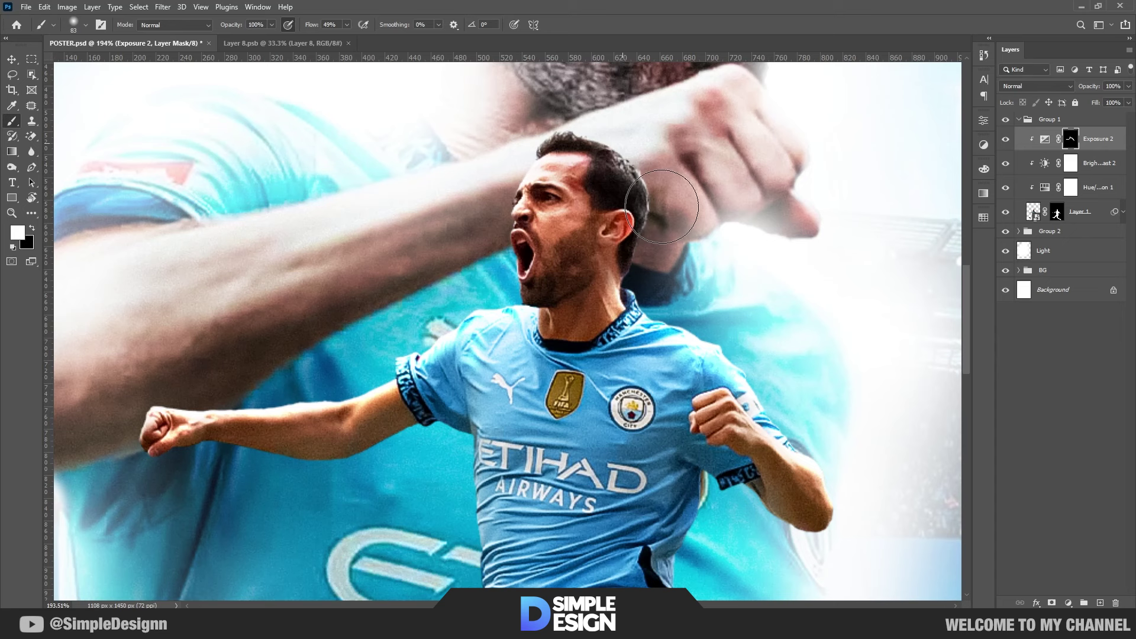
On the Exposure 2 mask, brighten the torso and arm edge and the white shorts with a larger brush
scroll(665, 220, down, 2)
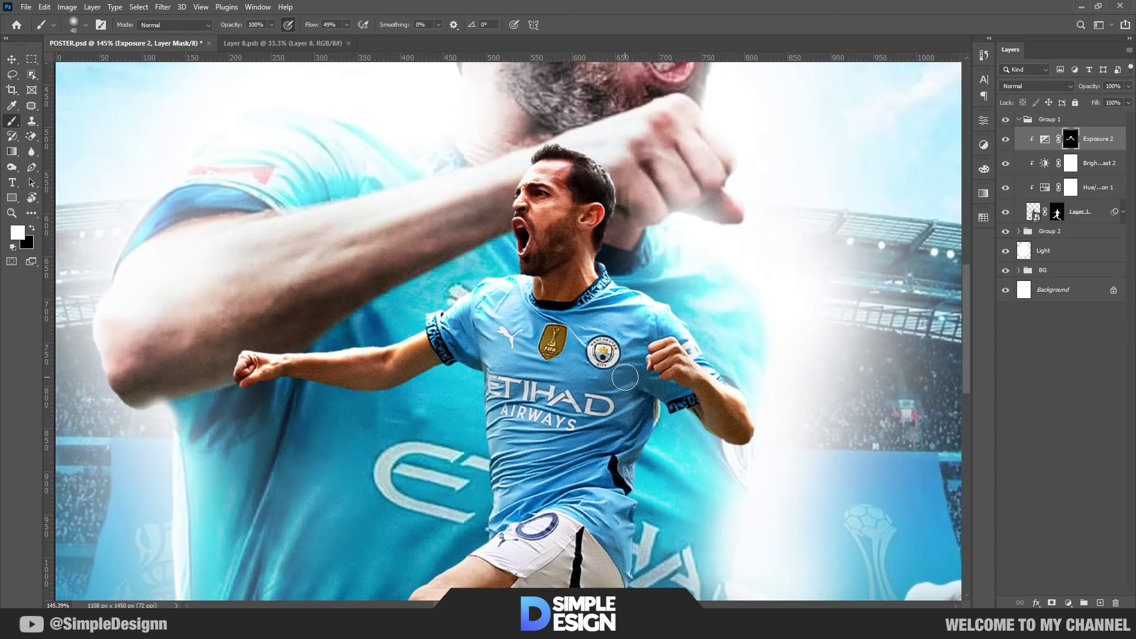
scroll(663, 355, up, 3)
mouse_move(664, 388)
mouse_down()
mouse_move(651, 533)
mouse_move(690, 334)
mouse_move(756, 381)
mouse_move(822, 405)
mouse_up()
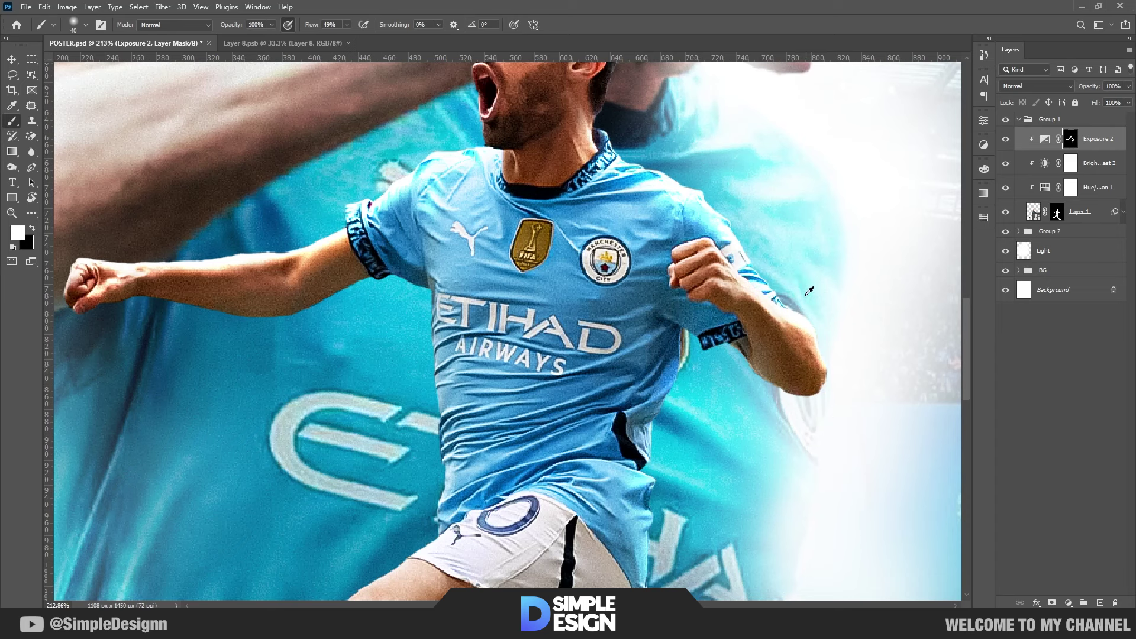
scroll(555, 345, up, 1)
key(bracketright)
key(bracketright)
key(bracketright)
scroll(555, 344, down, 2)
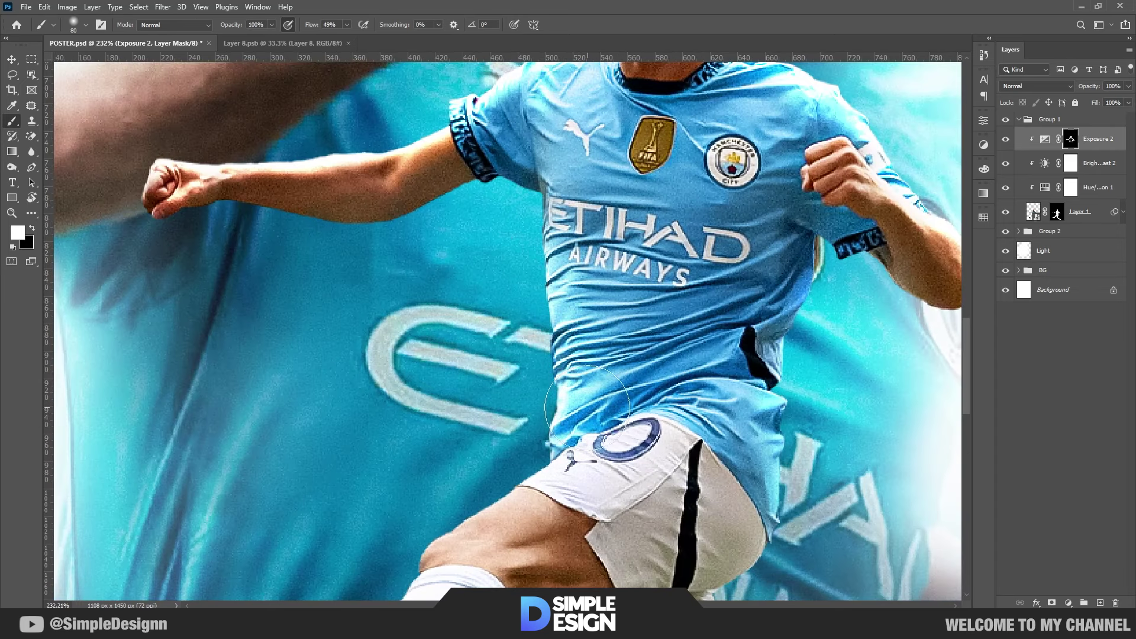
scroll(592, 355, down, 2)
scroll(610, 367, up, 1)
scroll(610, 367, up, 2)
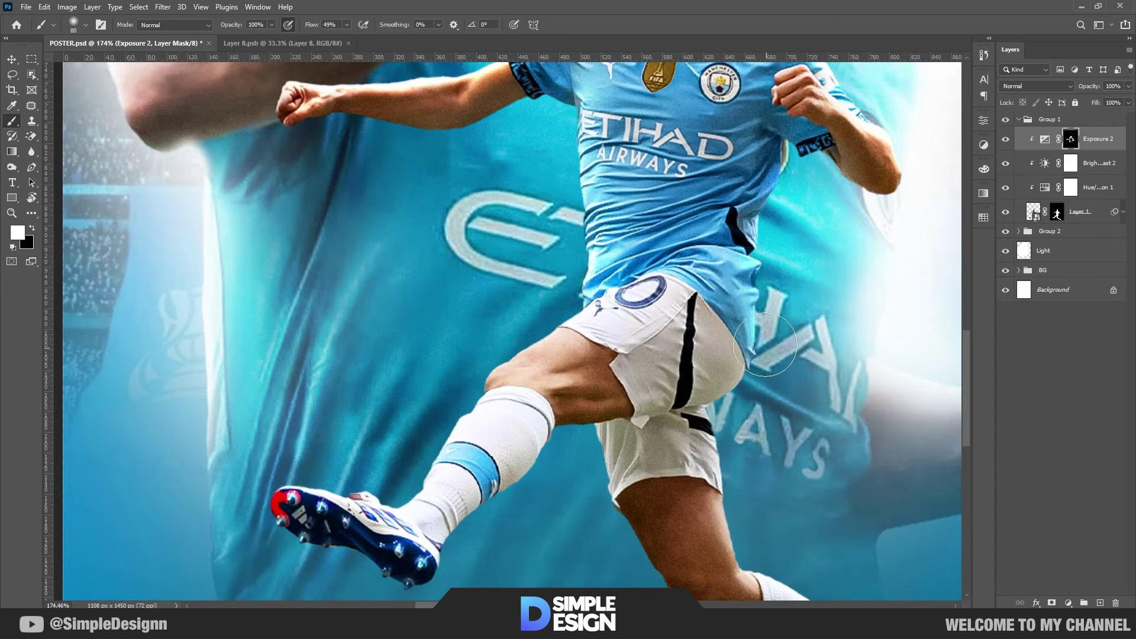
drag(746, 332, 698, 402)
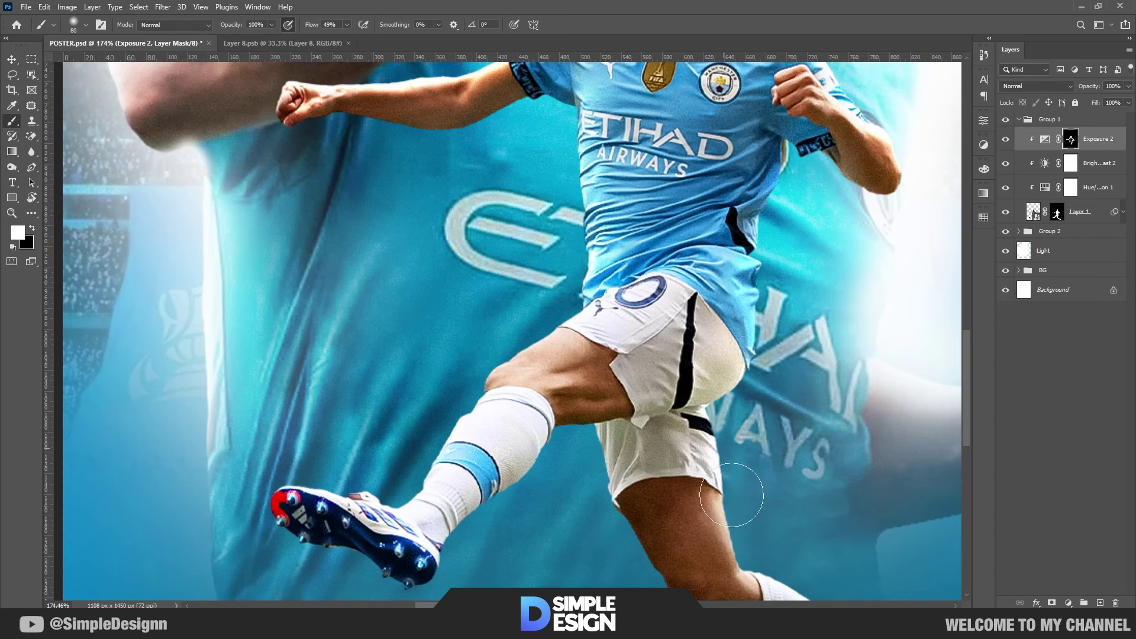
Brighten the shadow behind the knee and the white sock below the calf
scroll(687, 229, down, 1)
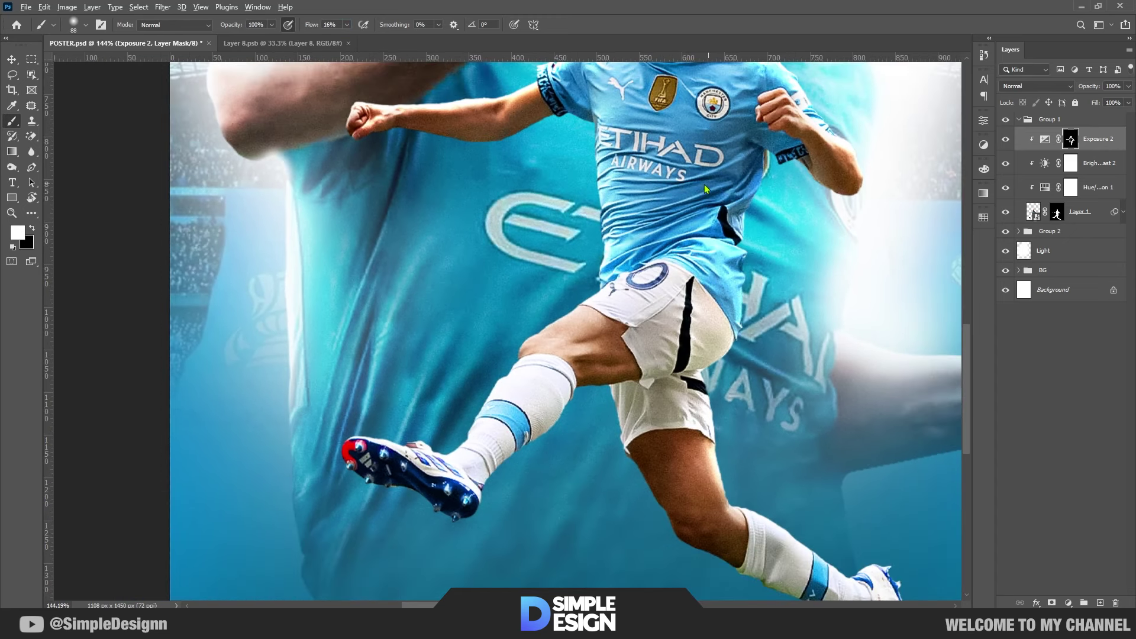
scroll(638, 284, down, 1)
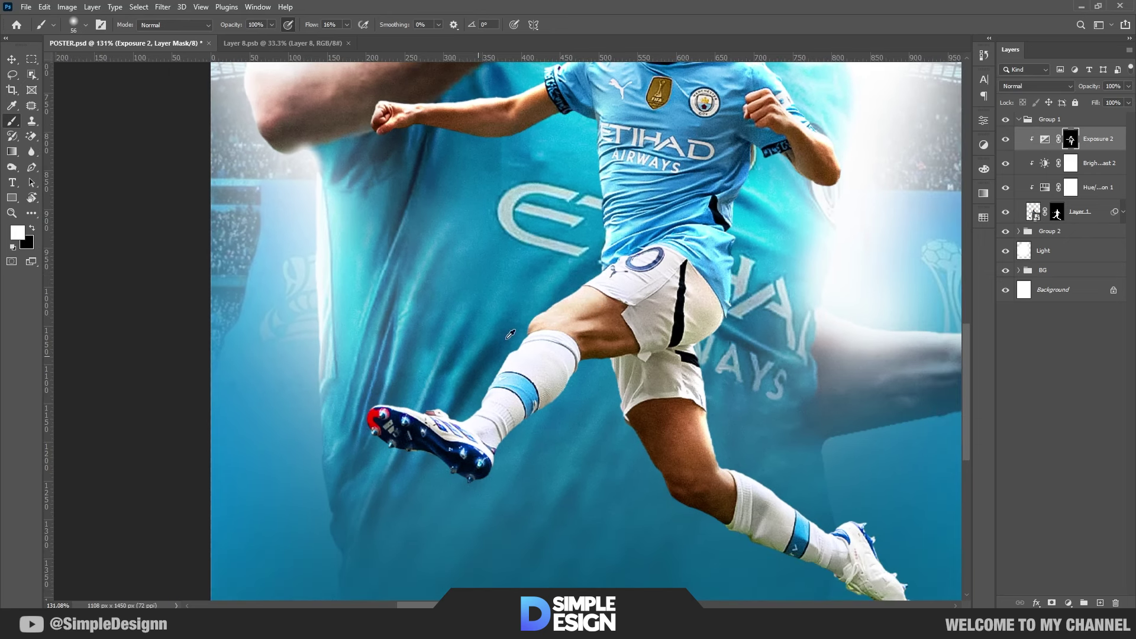
scroll(527, 317, up, 3)
drag(710, 360, 634, 362)
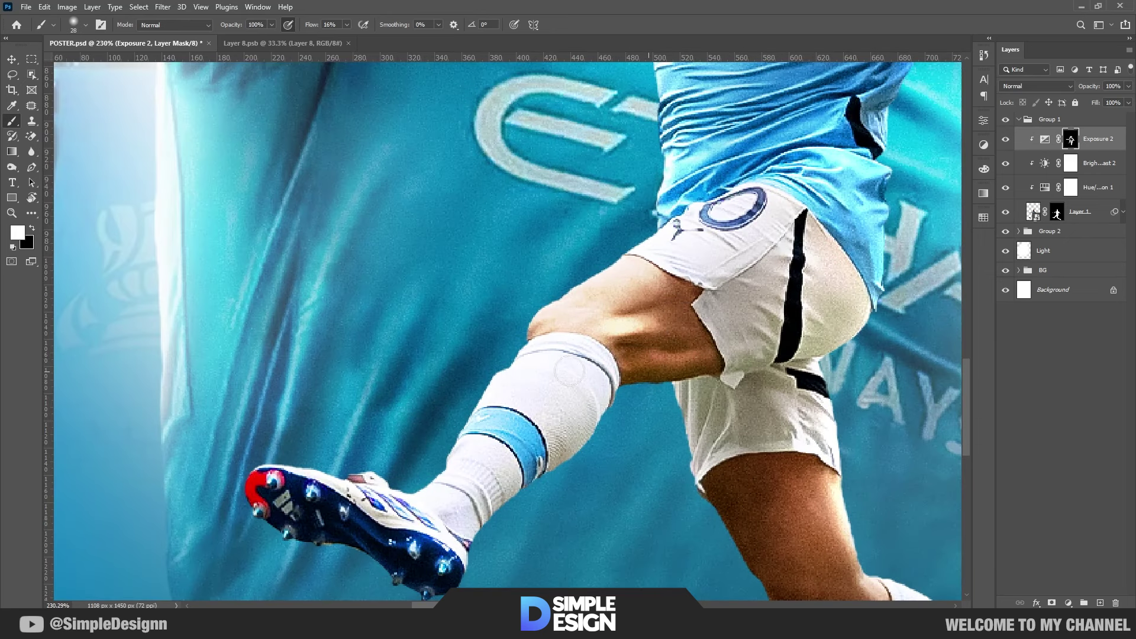
drag(432, 417, 372, 476)
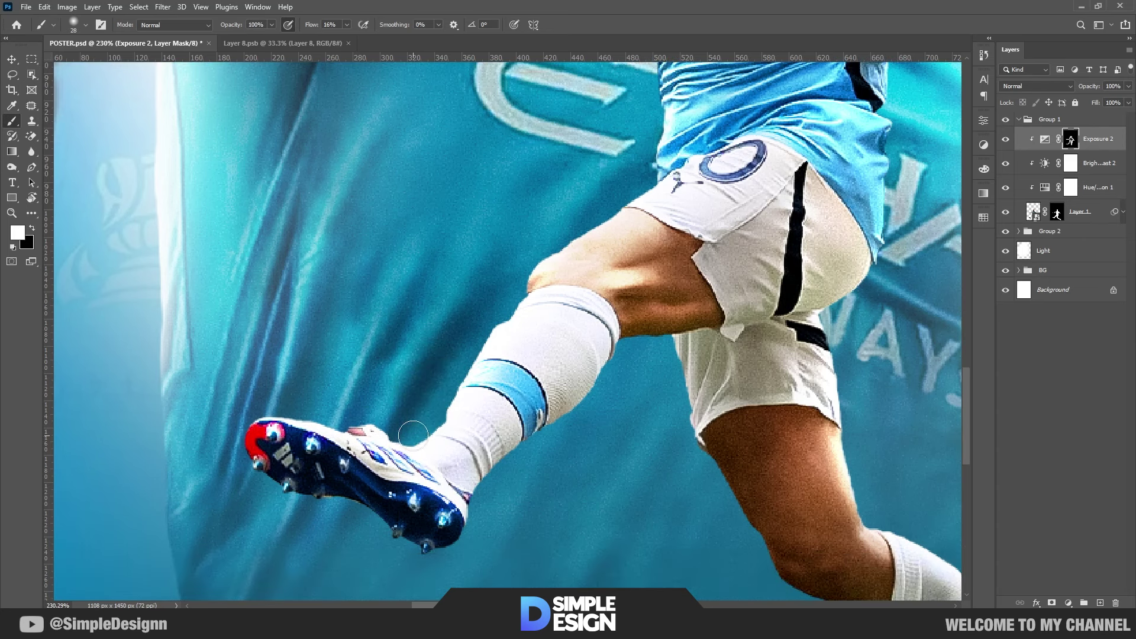
Brighten the shorts above the other leg and the sock from boot to knee
scroll(592, 385, down, 2)
scroll(710, 394, up, 3)
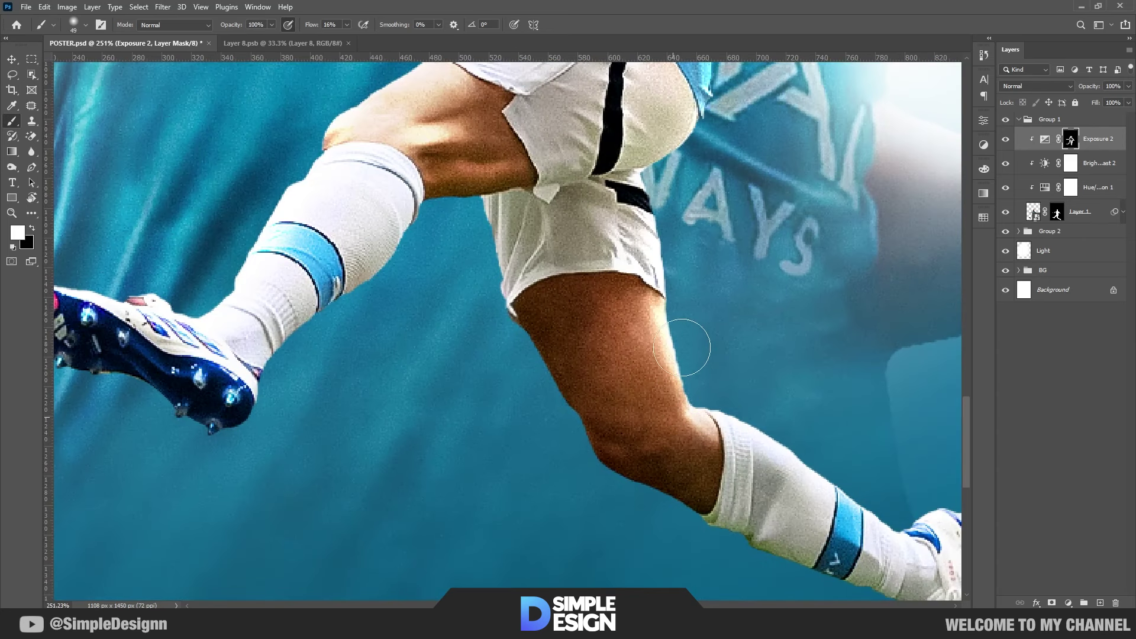
mouse_move(612, 270)
mouse_down()
mouse_move(573, 155)
mouse_move(502, 302)
mouse_up()
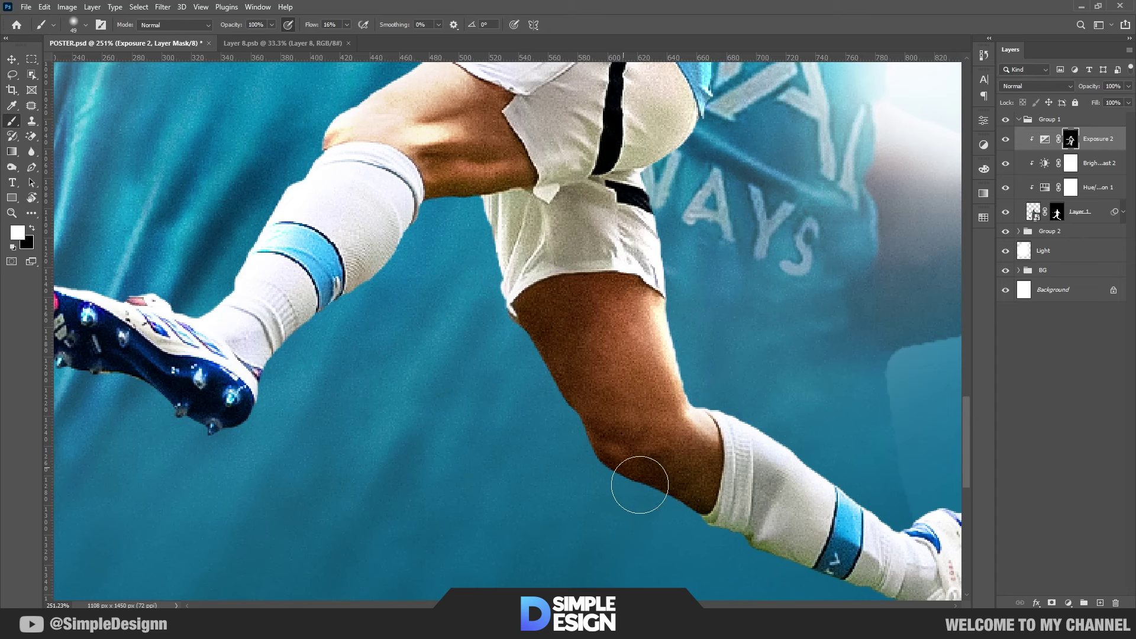
scroll(640, 485, down, 2)
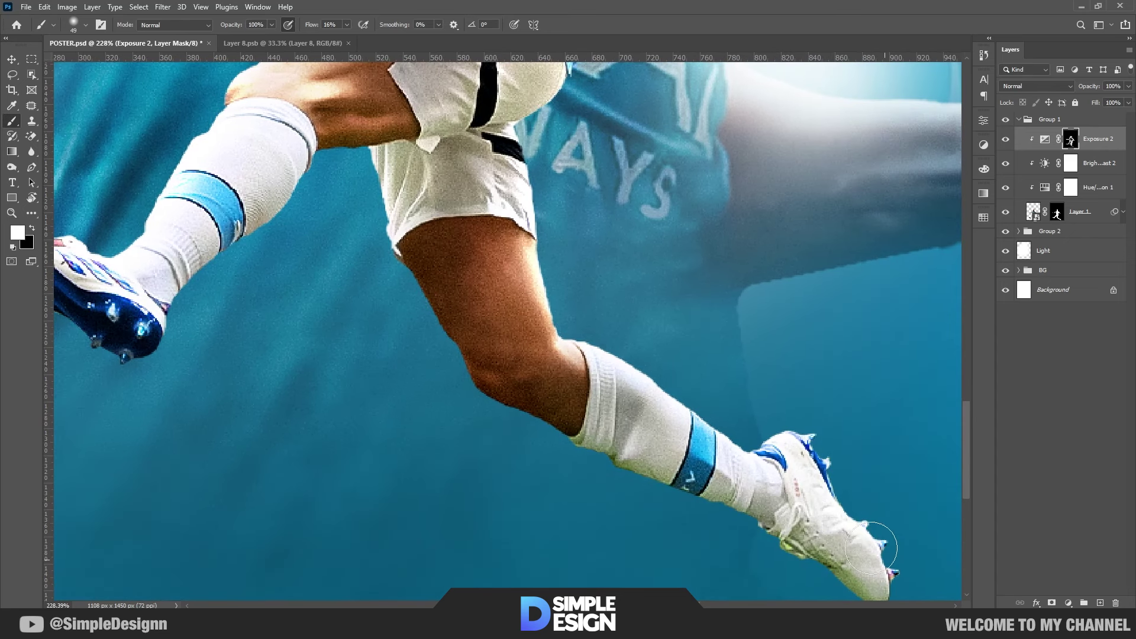
drag(871, 548, 614, 330)
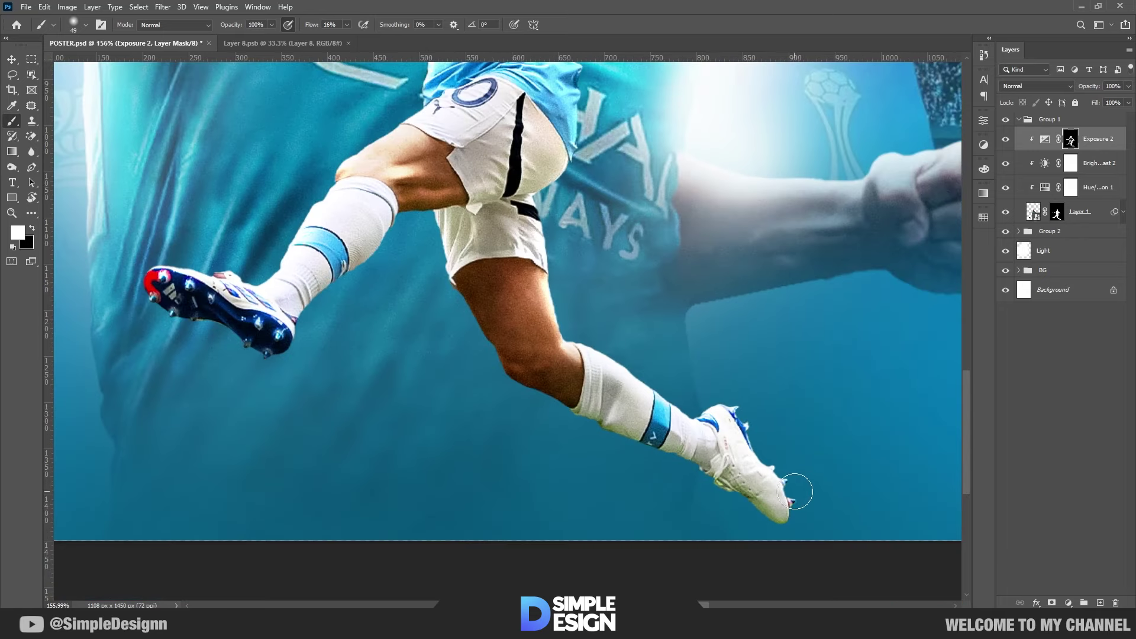
Pan and zoom to bring the whole player, face and neck into view
scroll(755, 412, down, 5)
scroll(532, 347, up, 6)
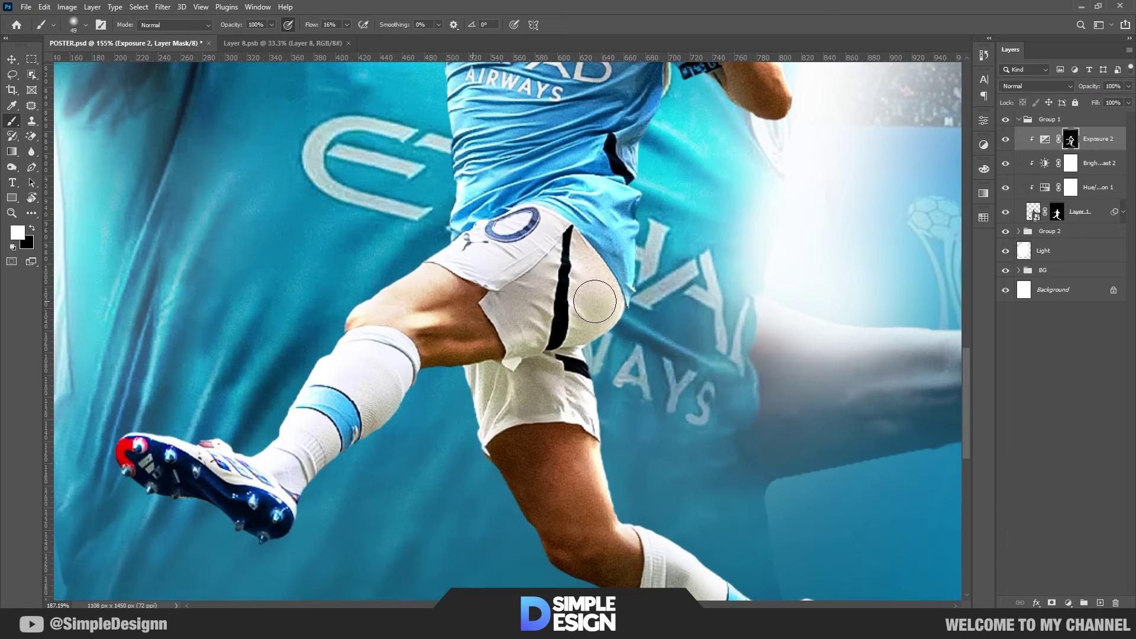
scroll(532, 346, down, 3)
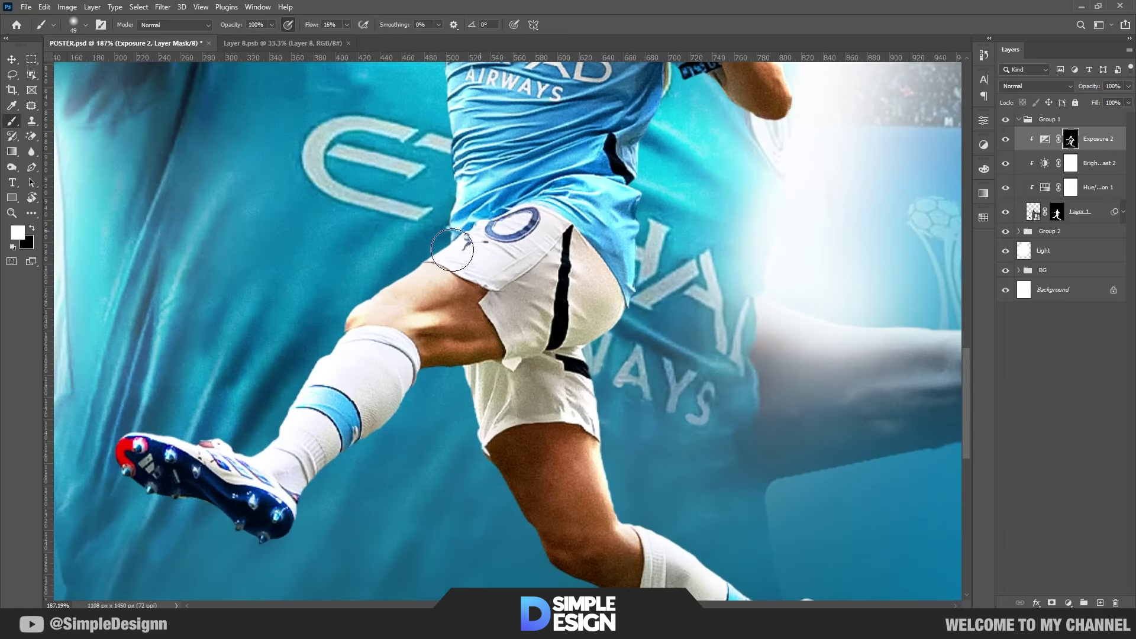
drag(686, 280, 720, 397)
scroll(720, 397, down, 3)
scroll(506, 280, up, 6)
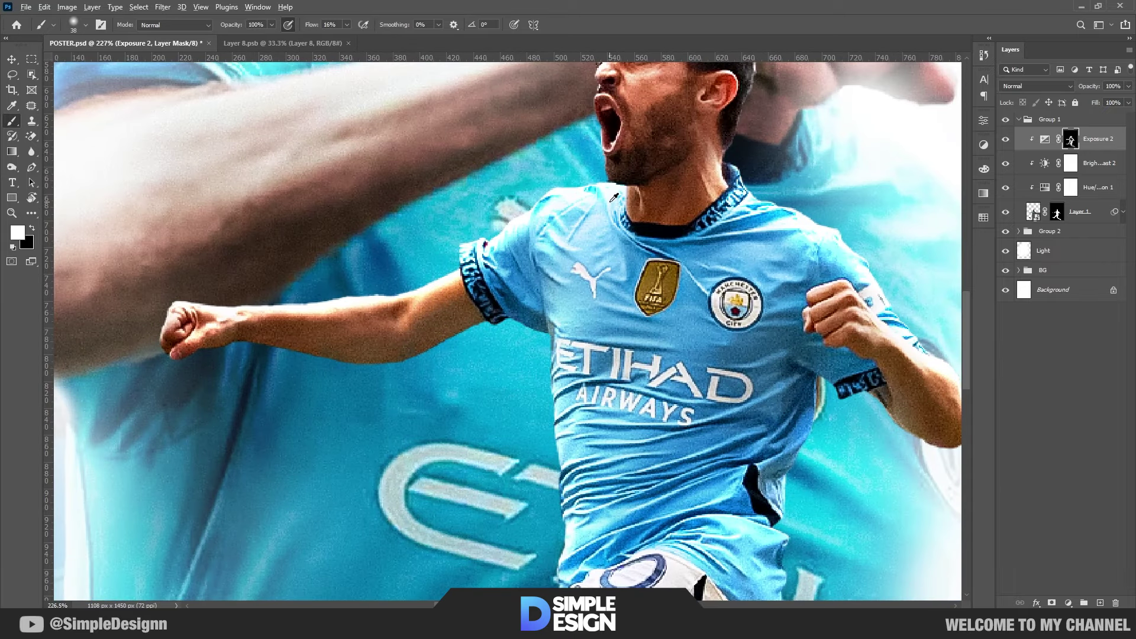
scroll(657, 180, down, 1)
drag(739, 135, 702, 318)
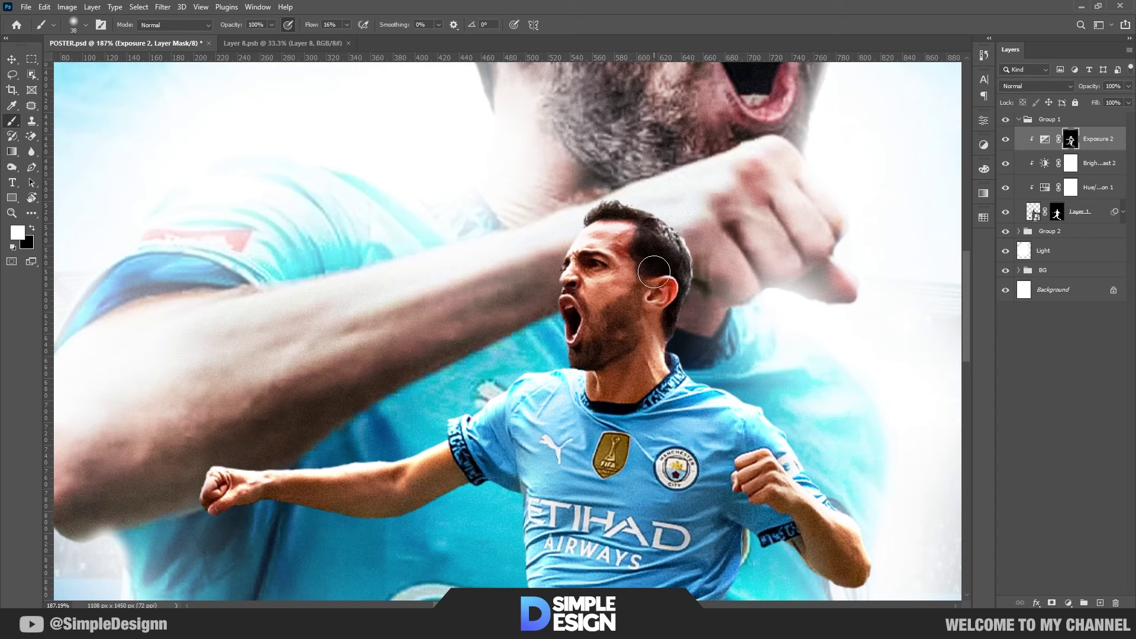
scroll(592, 384, down, 2)
scroll(490, 495, down, 2)
scroll(491, 495, up, 1)
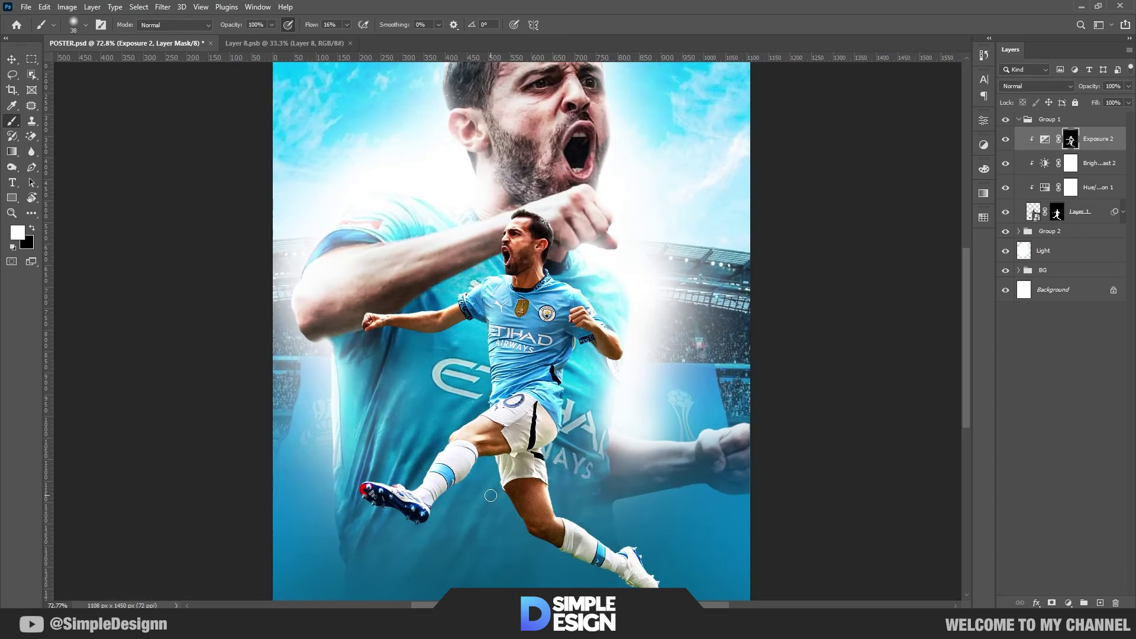
scroll(543, 301, up, 2)
scroll(551, 305, down, 1)
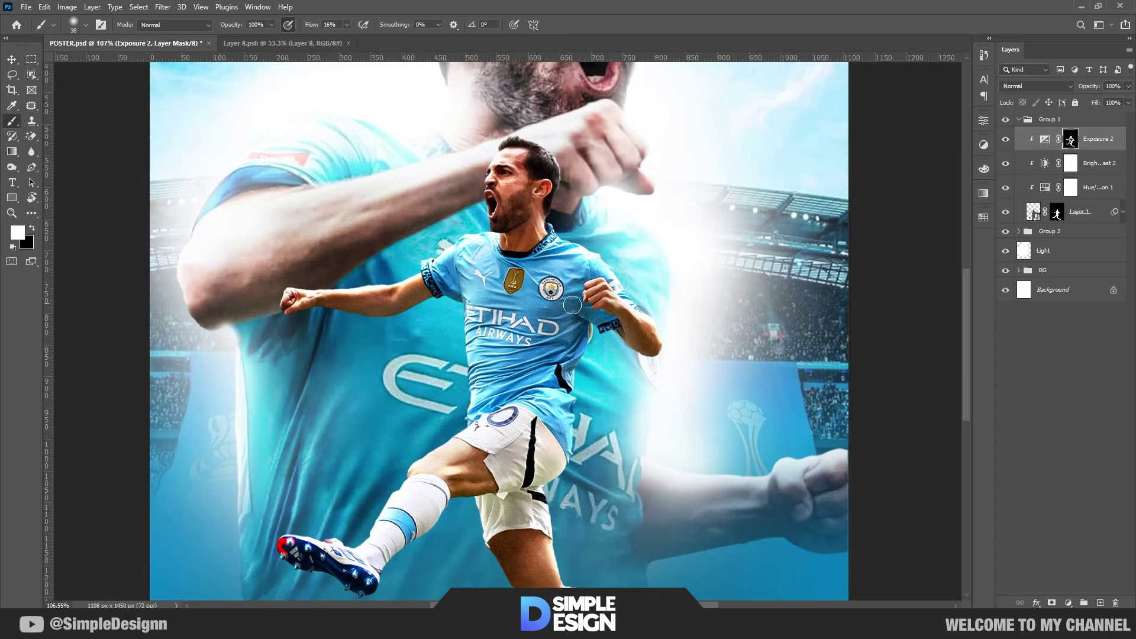
scroll(550, 305, down, 1)
Add a new Layer 8 clipped above Exposure 2 and fill it with 50% gray
click(1103, 603)
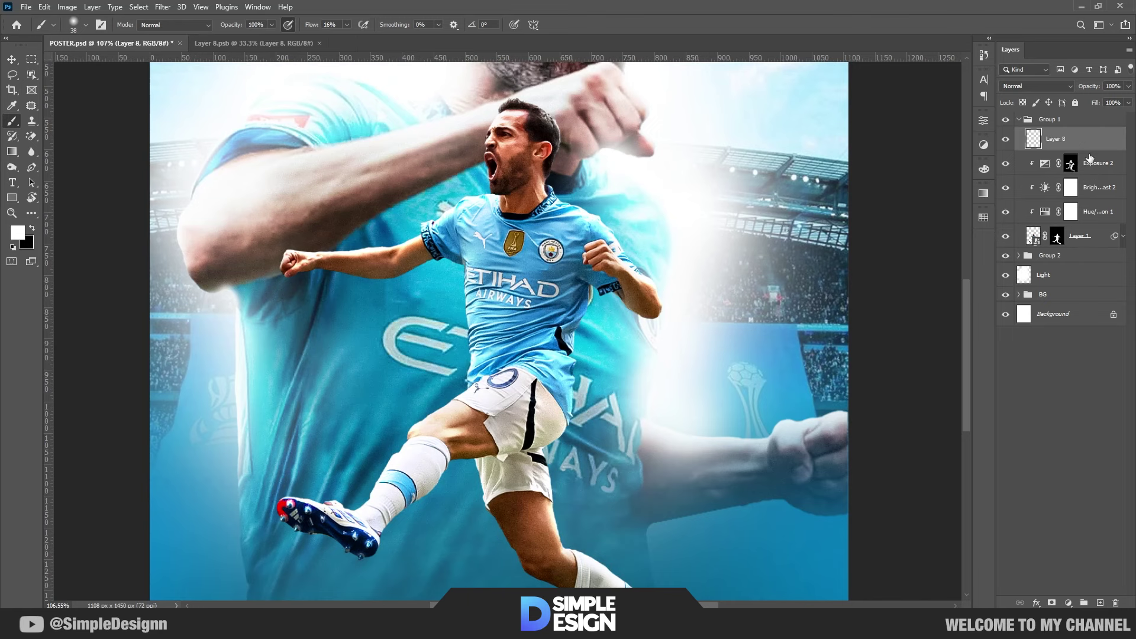
alt+click(1087, 148)
click(44, 6)
click(89, 195)
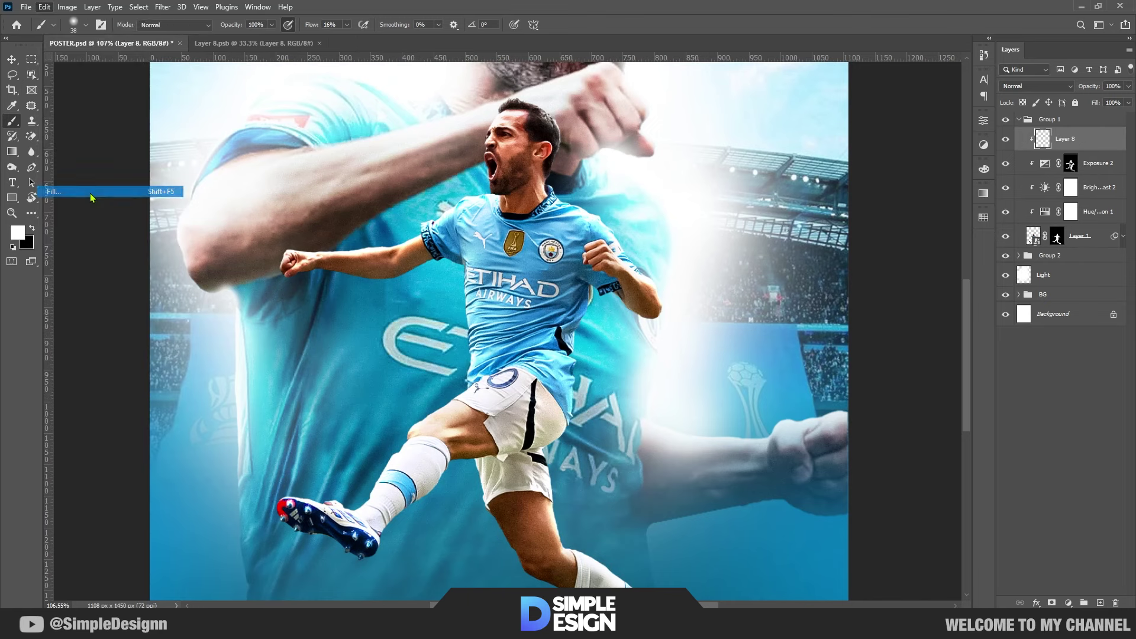
click(563, 166)
click(682, 177)
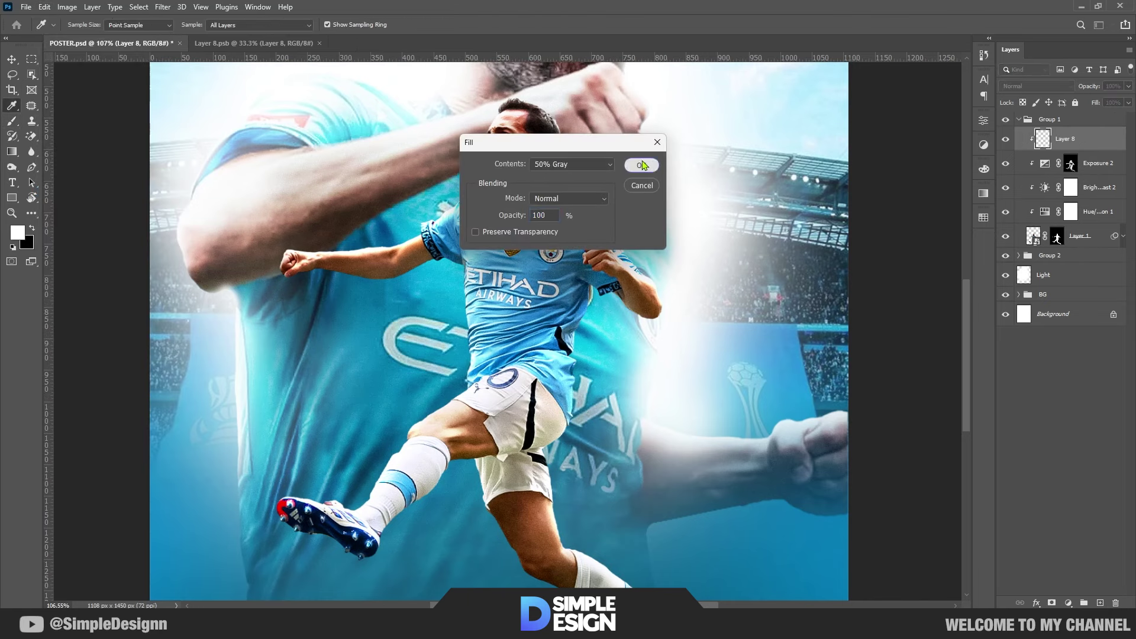
click(642, 165)
Set Layer 8's blend mode to Overlay
key(b)
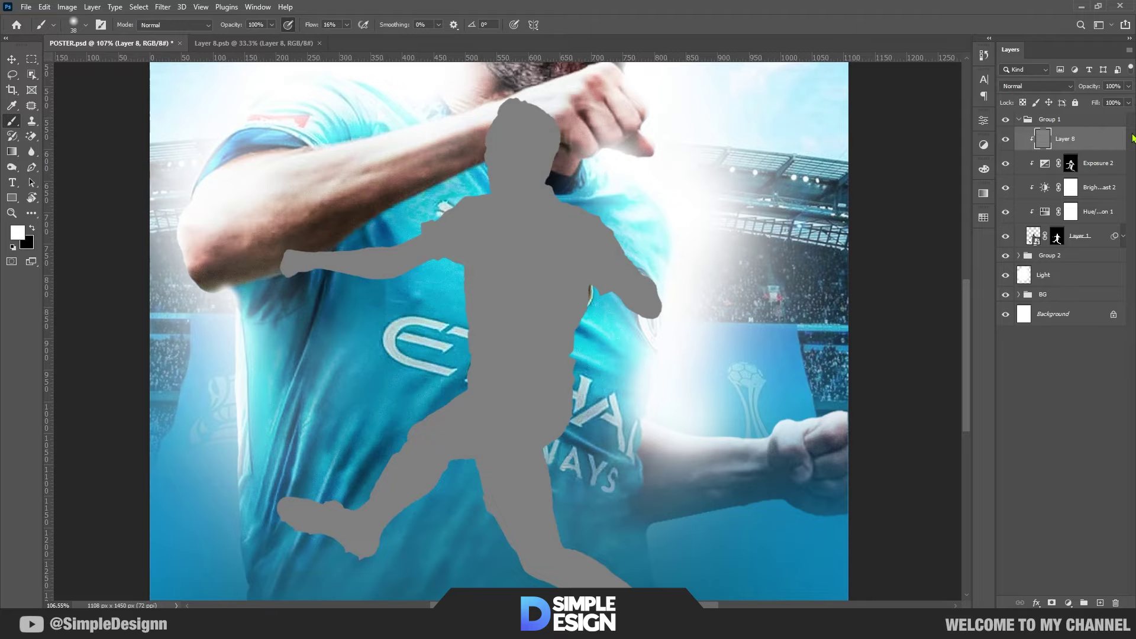
click(1036, 86)
click(1036, 226)
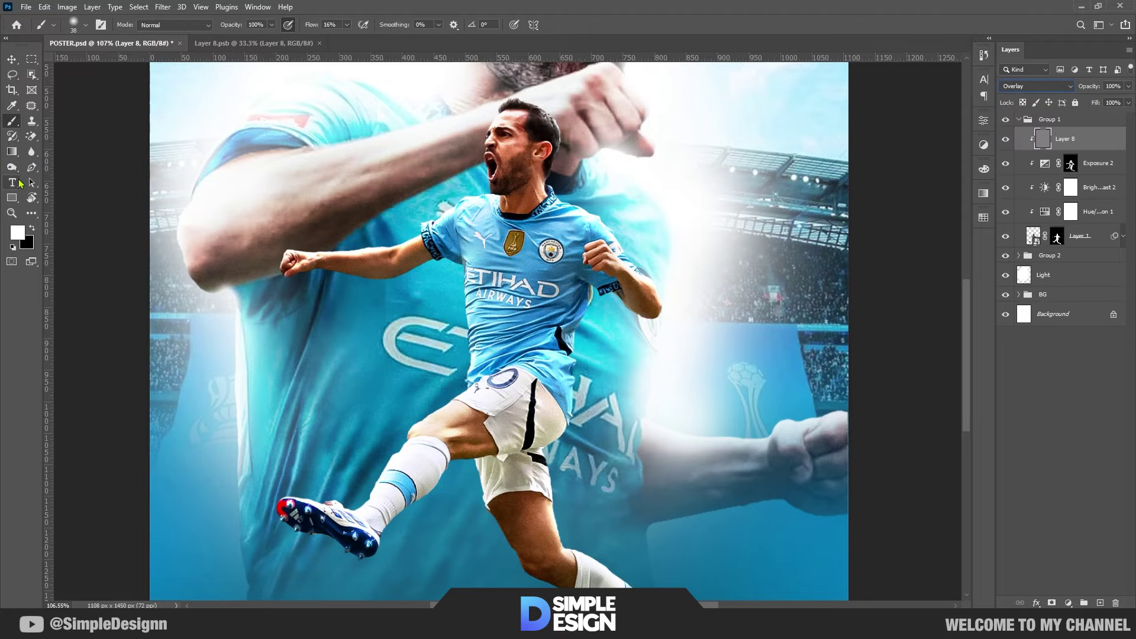
Ready the Burn tool at Midtones, 20% exposure, with a smaller brush for the jersey
key(o)
scroll(523, 142, up, 3)
scroll(523, 142, up, 4)
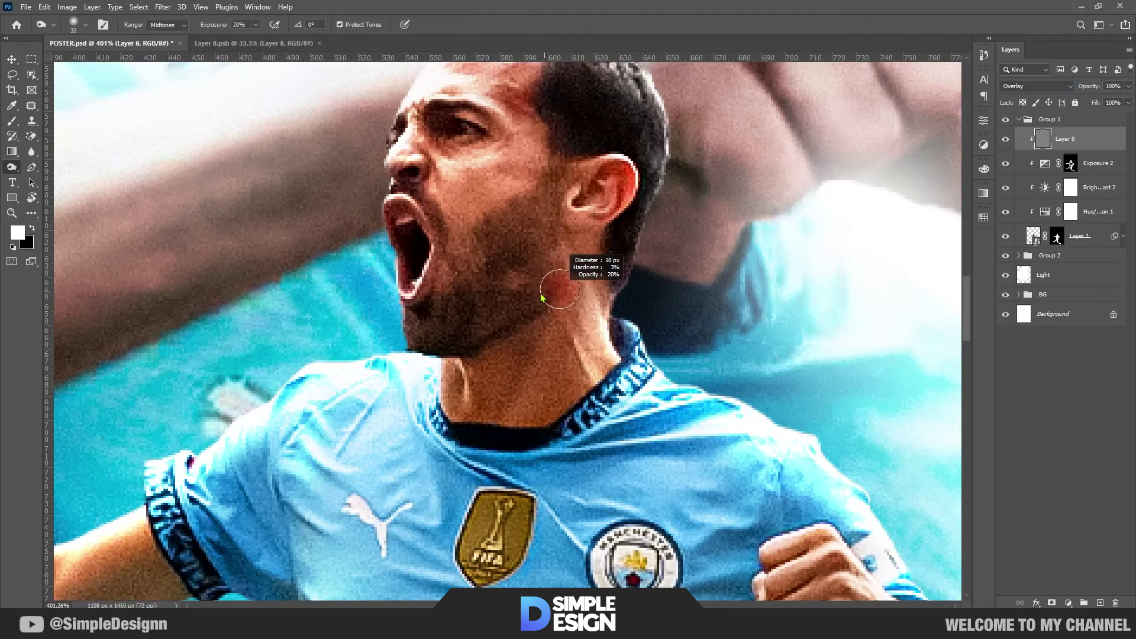
scroll(546, 340, up, 2)
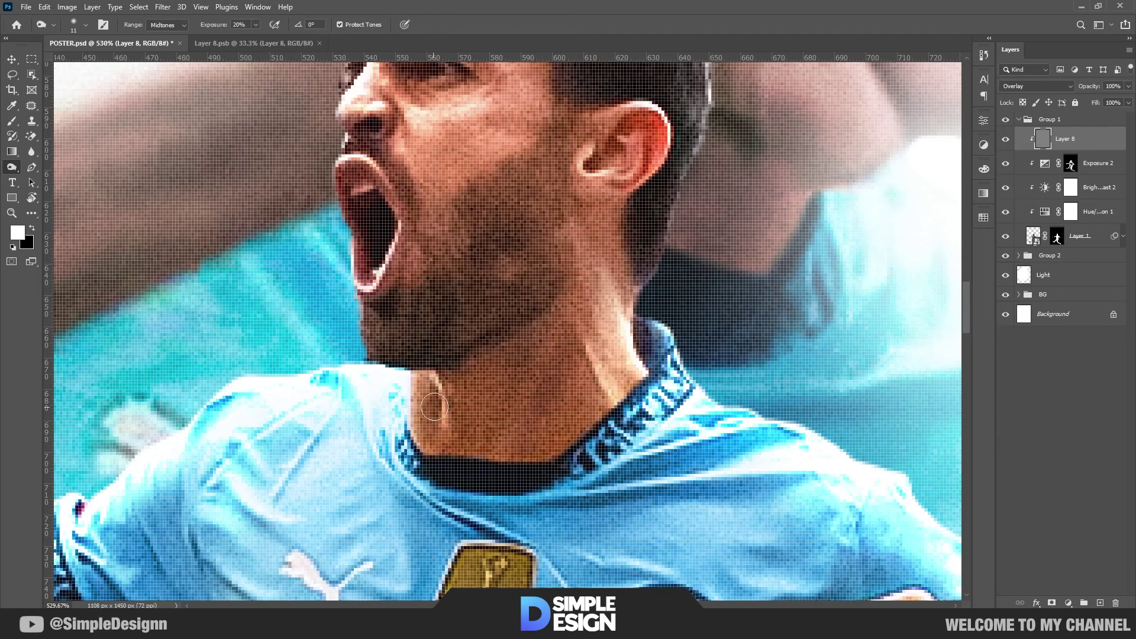
scroll(628, 271, down, 2)
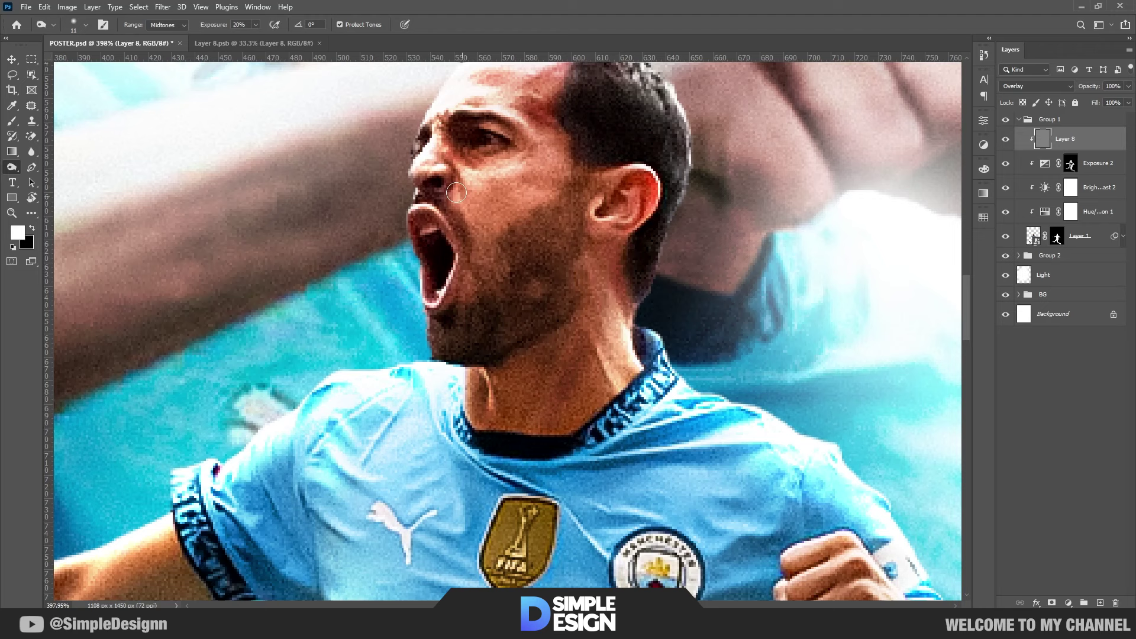
scroll(594, 135, down, 1)
scroll(667, 224, down, 1)
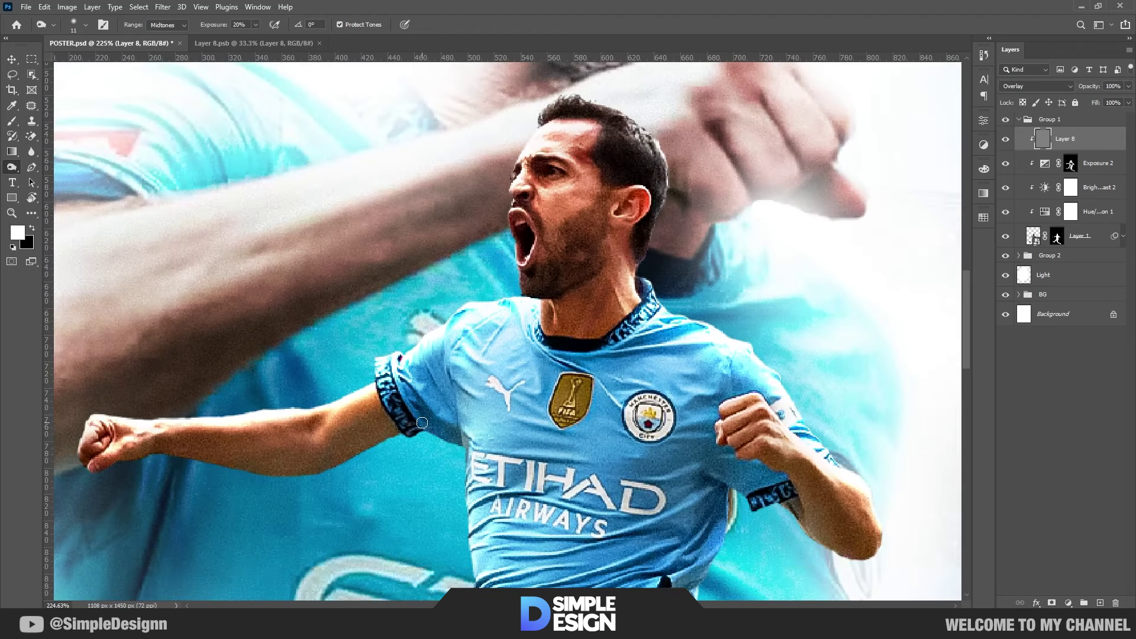
scroll(450, 426, up, 2)
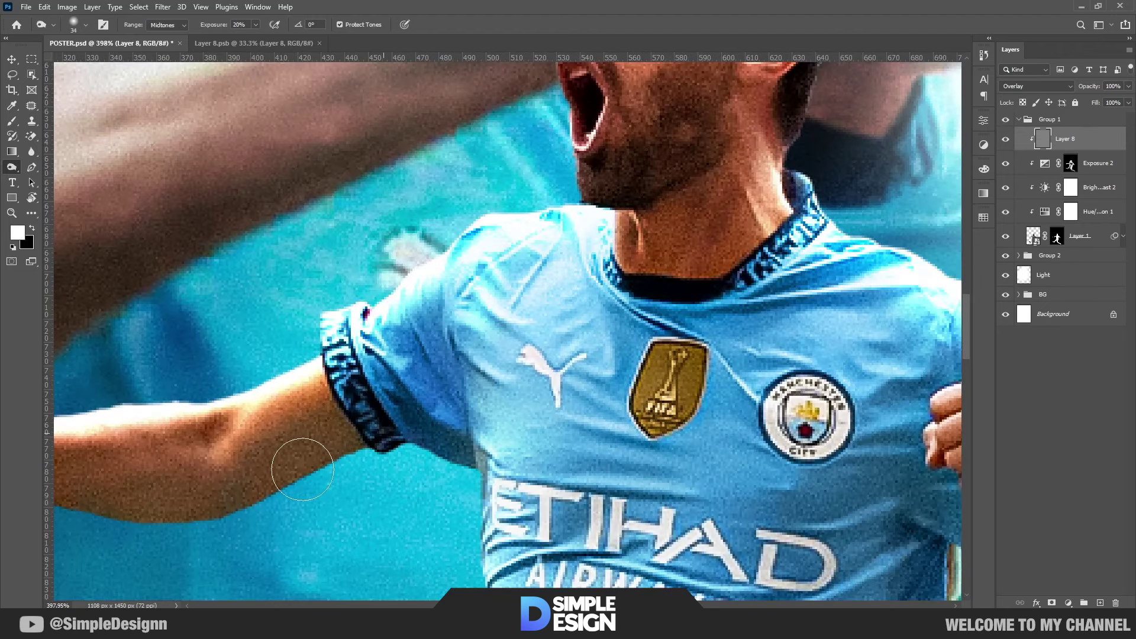
scroll(177, 521, down, 1)
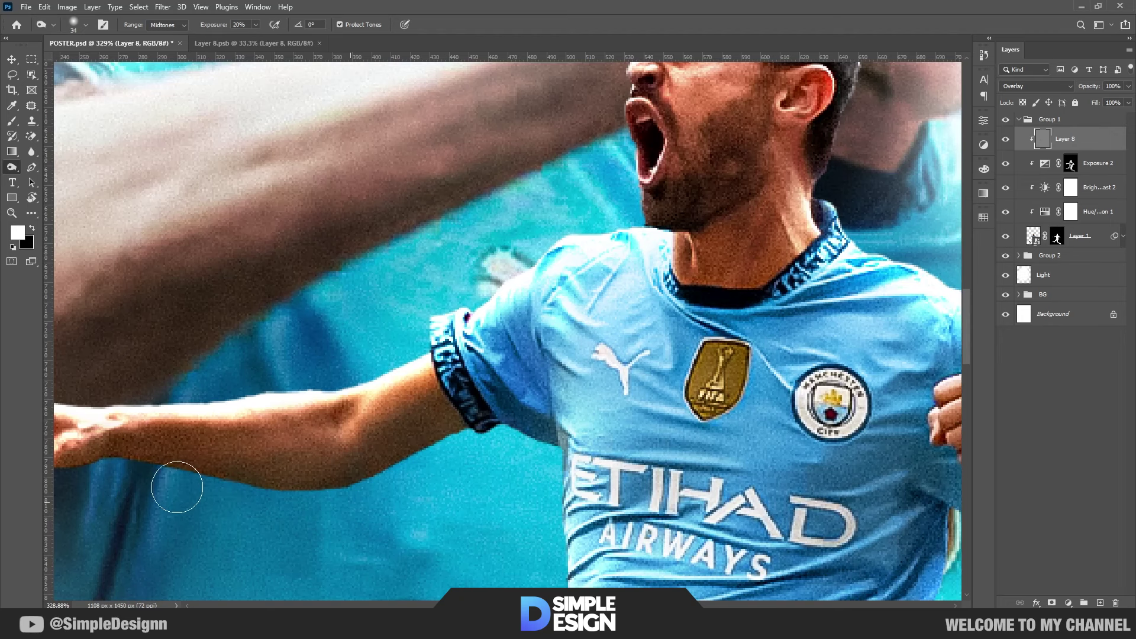
scroll(172, 482, down, 1)
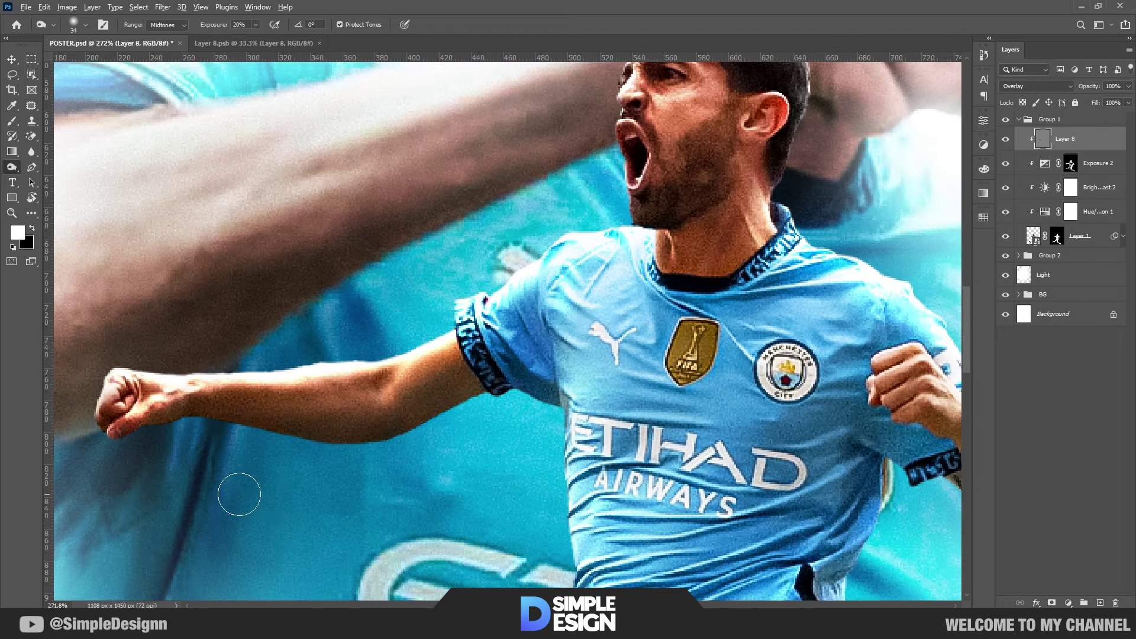
scroll(238, 490, up, 2)
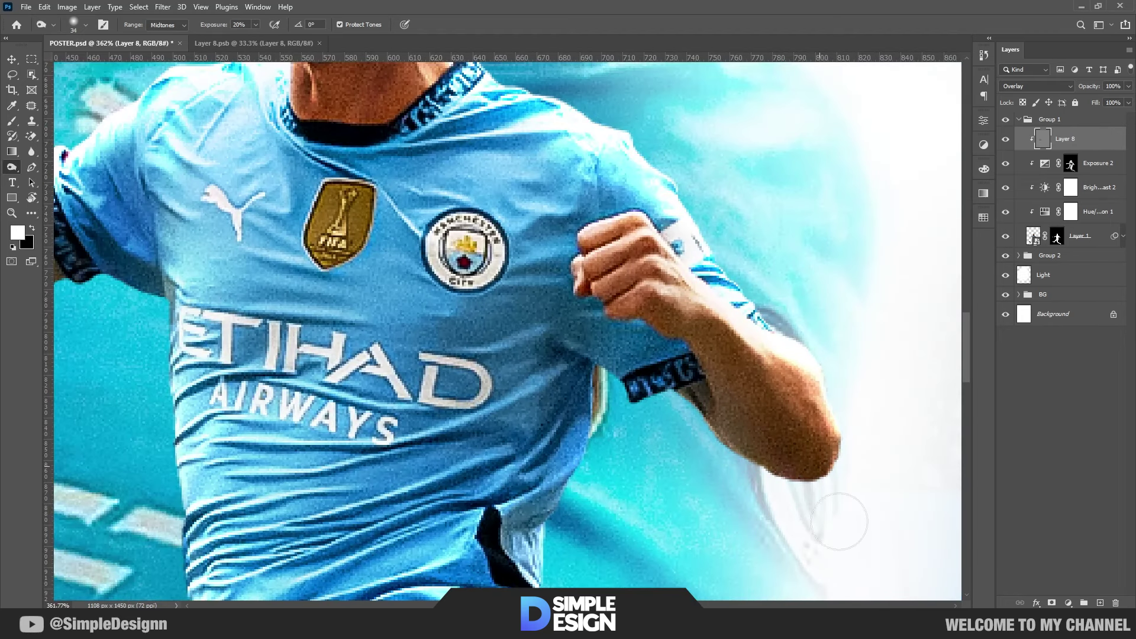
scroll(570, 335, down, 1)
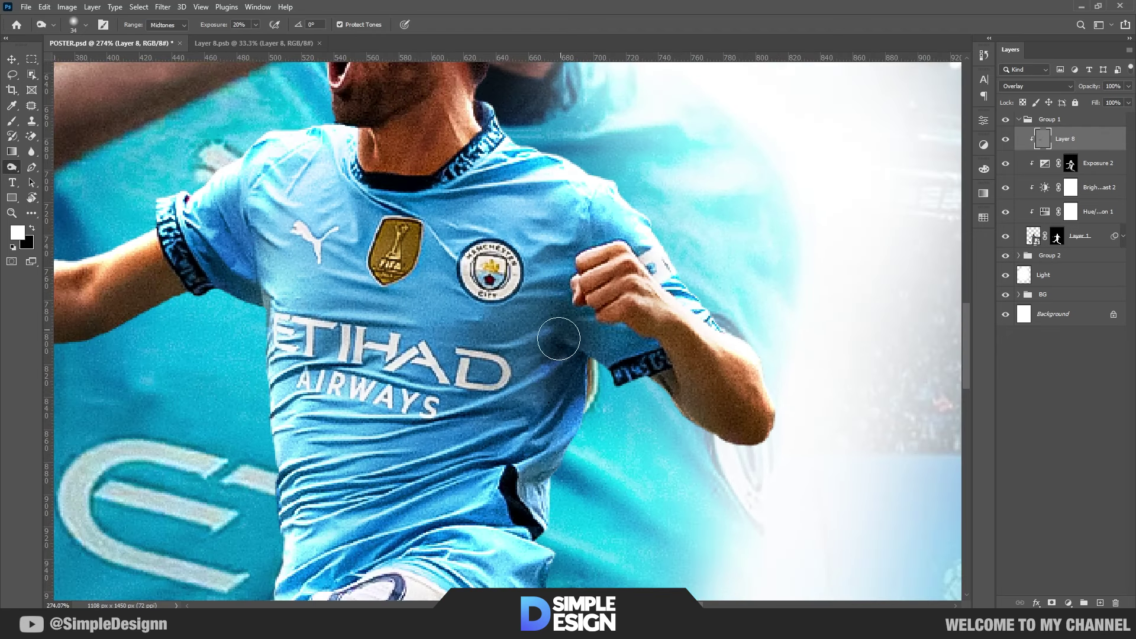
scroll(708, 277, down, 2)
scroll(433, 306, up, 2)
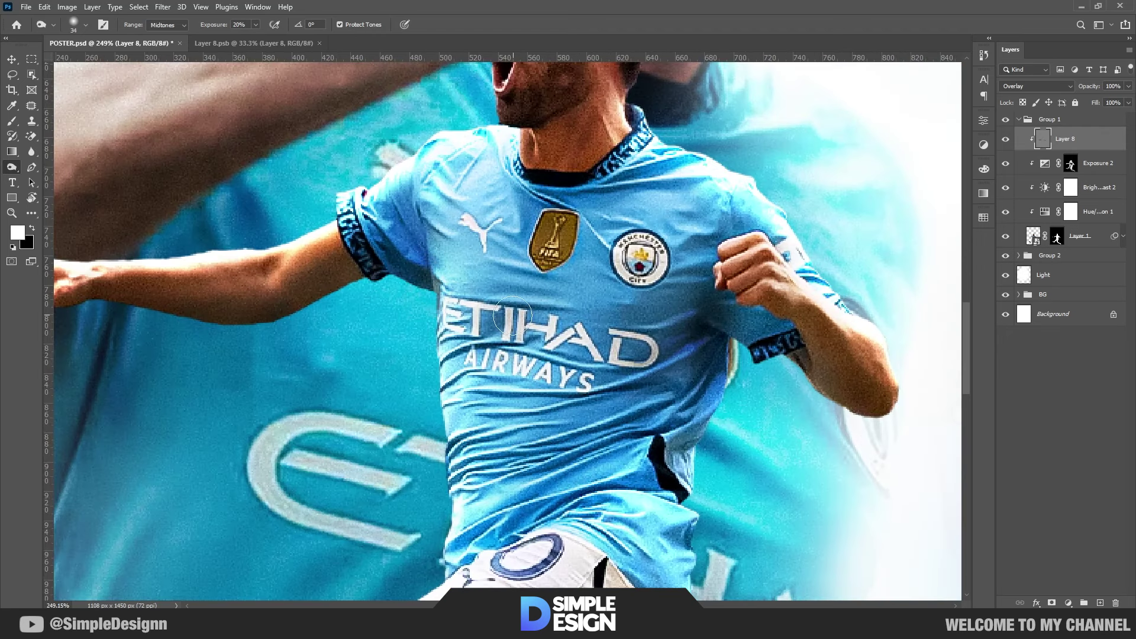
key(bracketleft)
key(bracketleft)
key(bracketleft)
scroll(509, 344, down, 3)
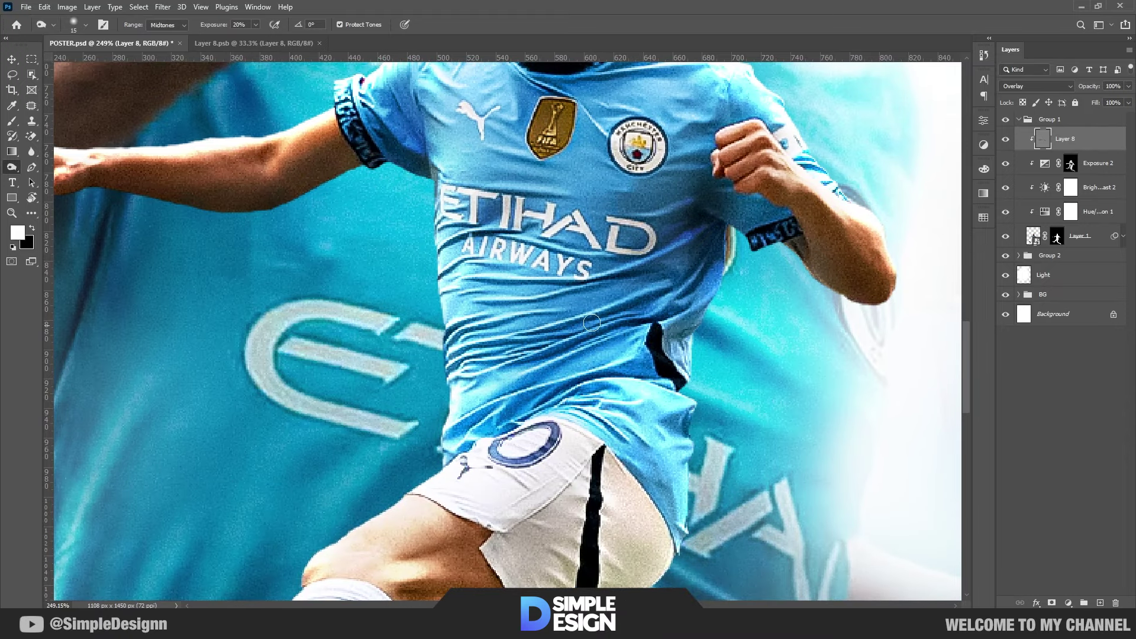
Burn the lower jersey folds, thigh shading and shorts folds near the knee
mouse_move(506, 320)
mouse_down()
mouse_move(628, 368)
mouse_move(636, 444)
mouse_up()
scroll(532, 355, down, 5)
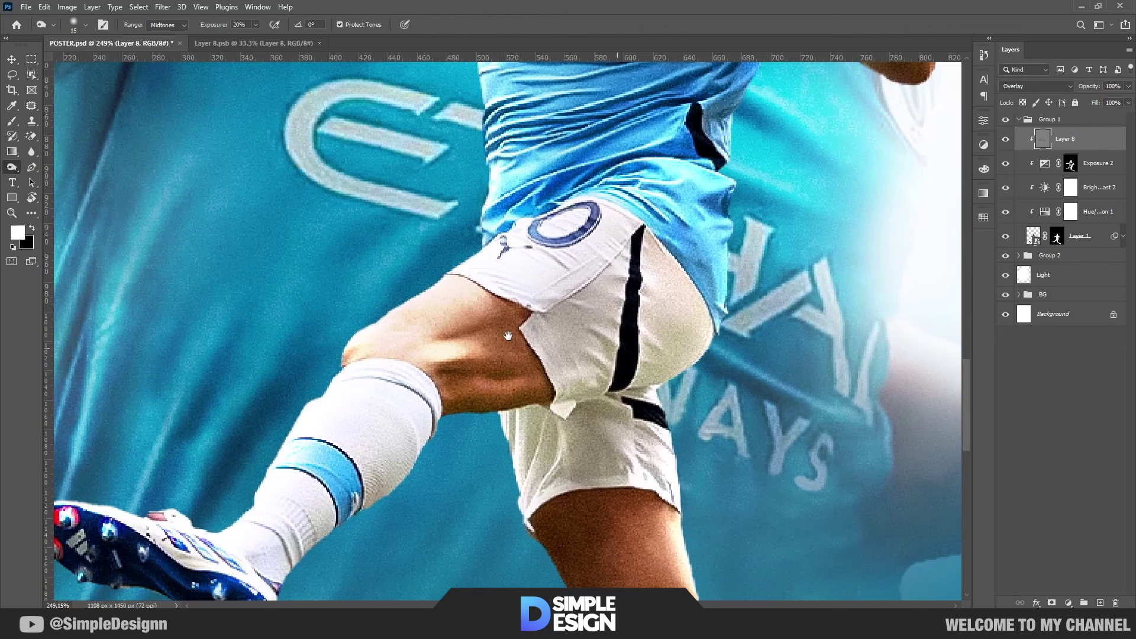
mouse_move(456, 332)
mouse_down()
mouse_move(475, 364)
mouse_move(404, 396)
mouse_up()
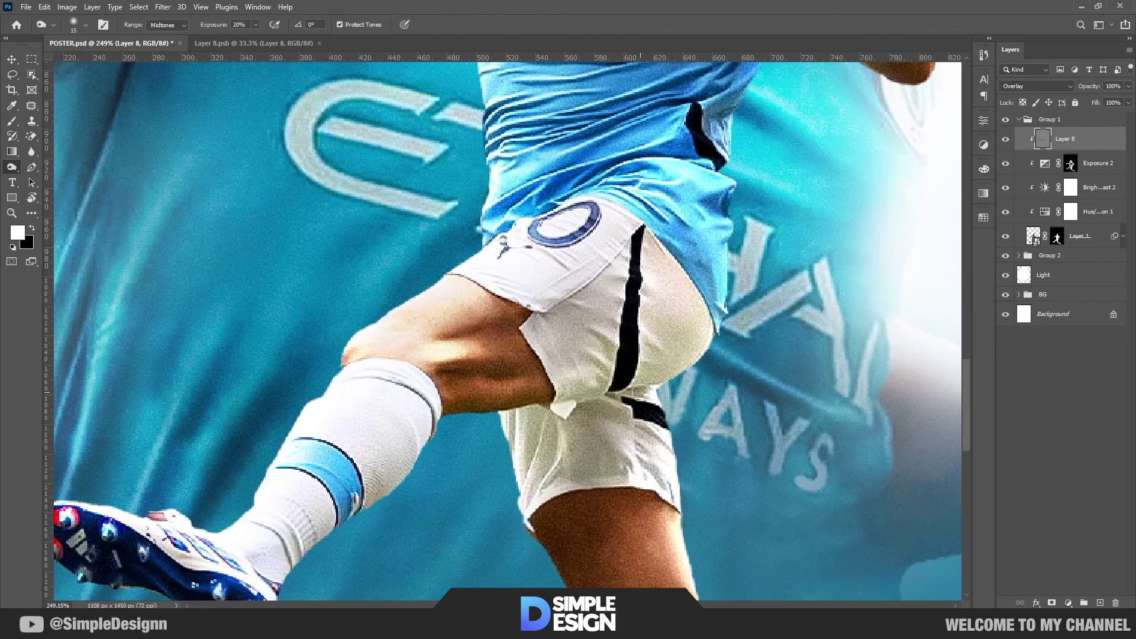
key(bracketright)
key(bracketright)
key(bracketright)
drag(672, 331, 563, 407)
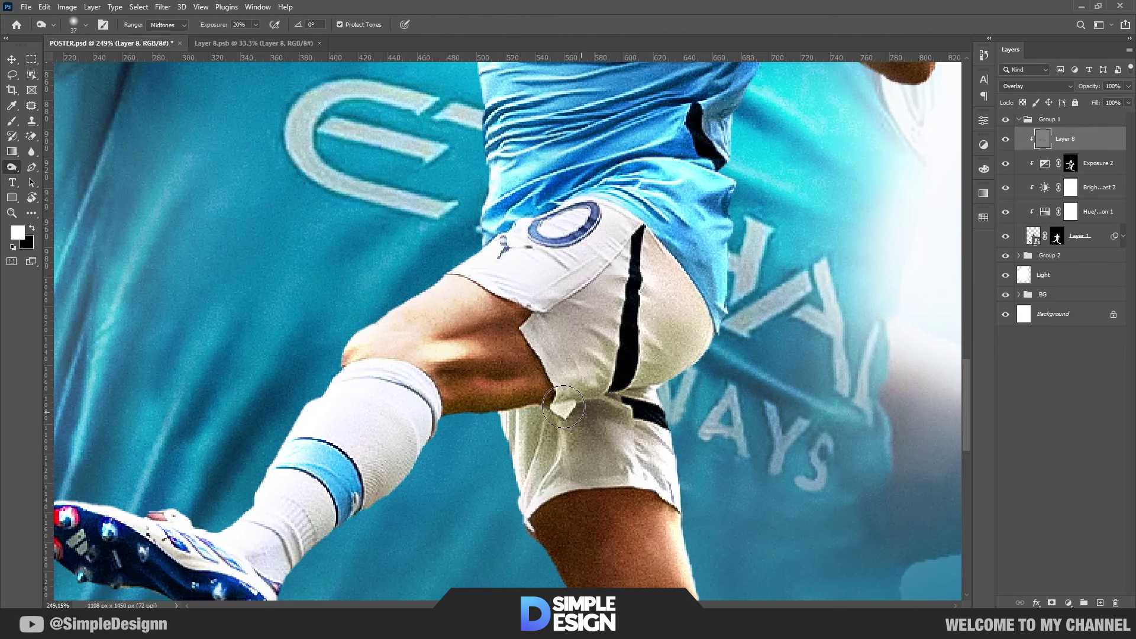
Darken the toe of the white boot and the shading down the sock
scroll(600, 329, down, 3)
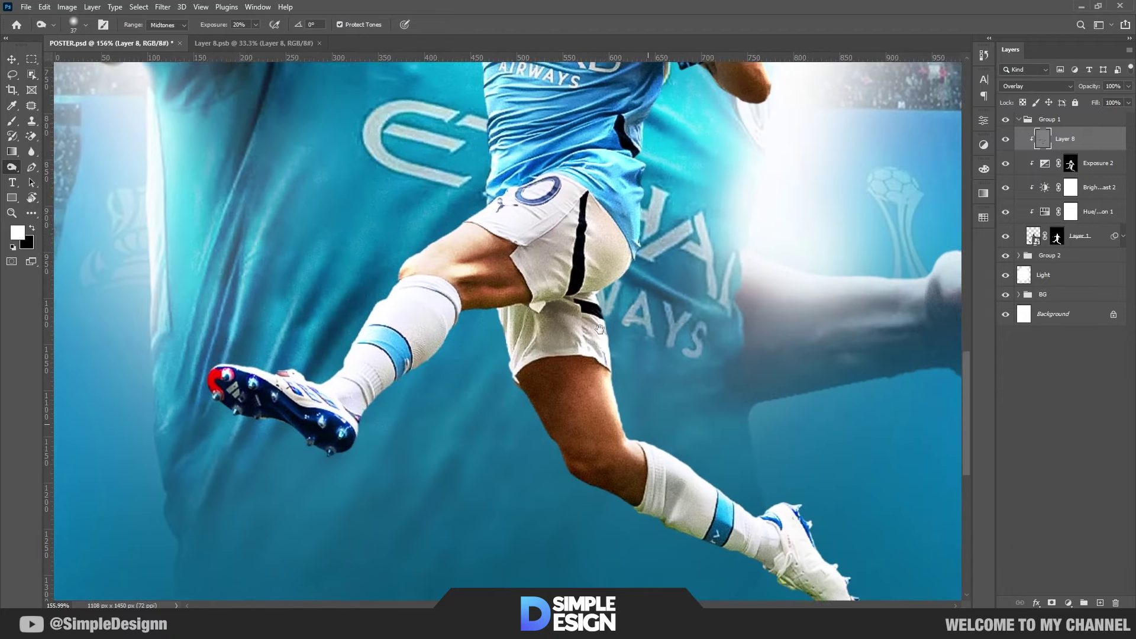
scroll(600, 330, up, 3)
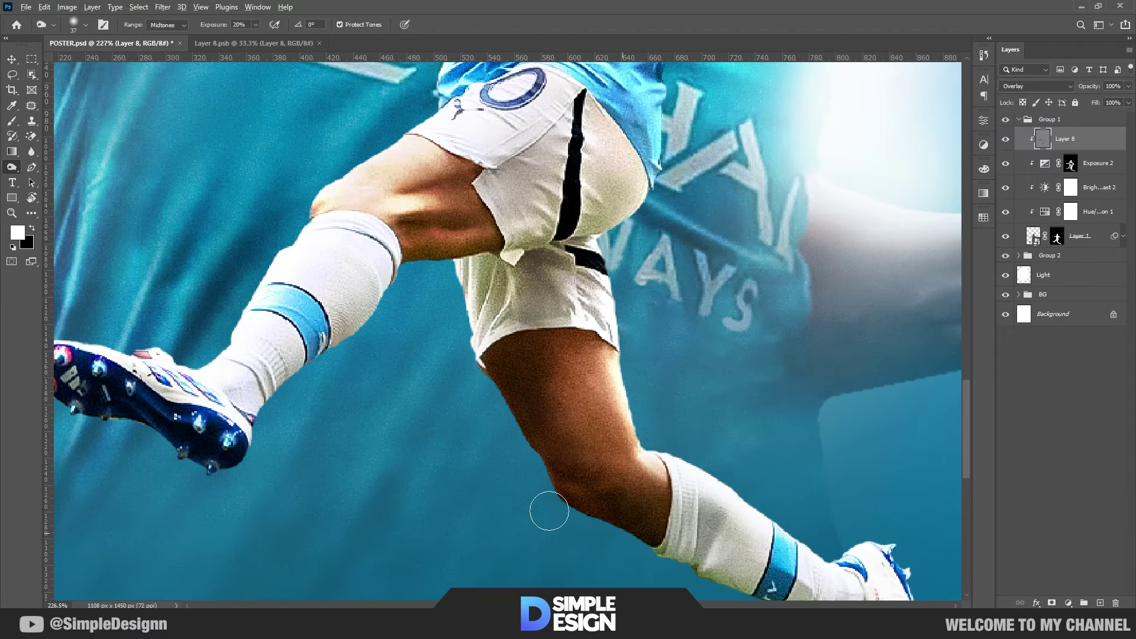
scroll(549, 511, down, 2)
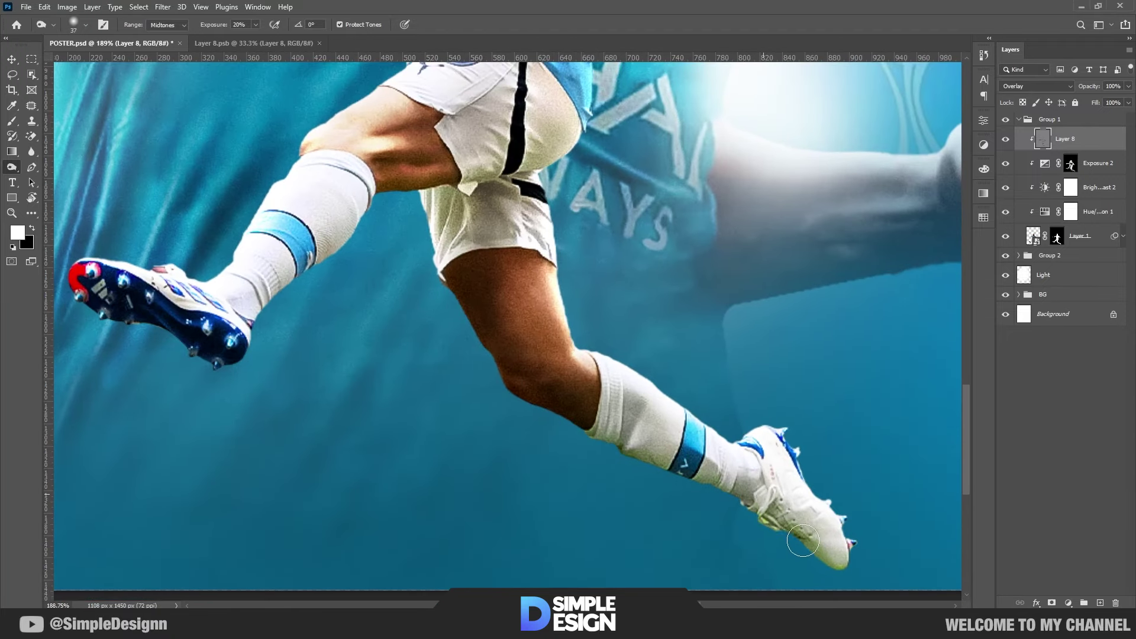
drag(803, 540, 763, 508)
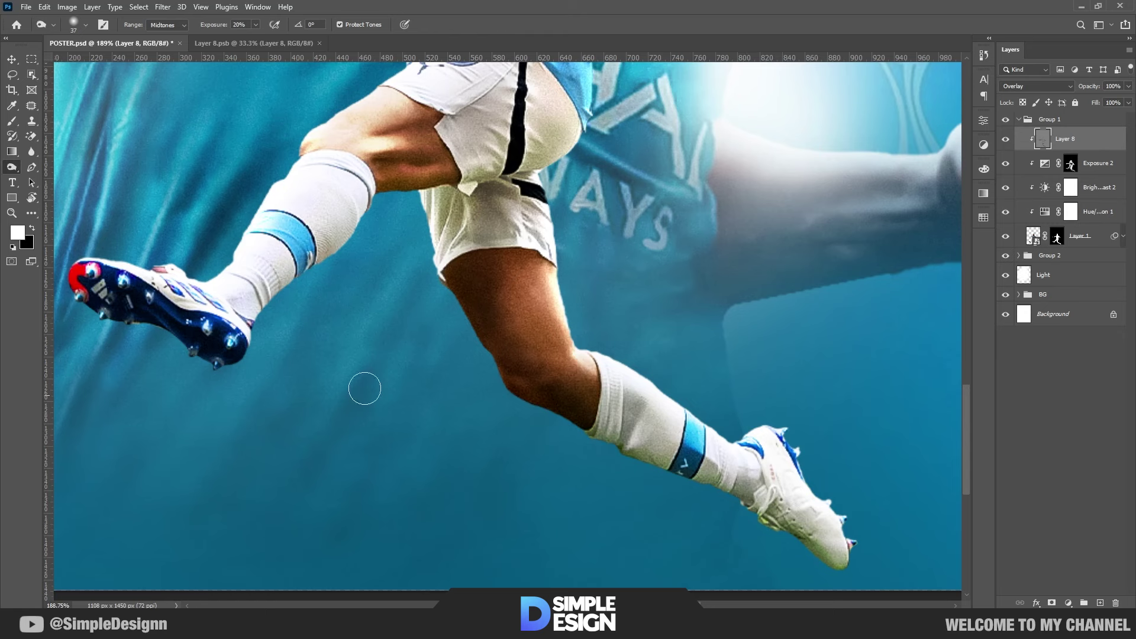
drag(365, 388, 586, 455)
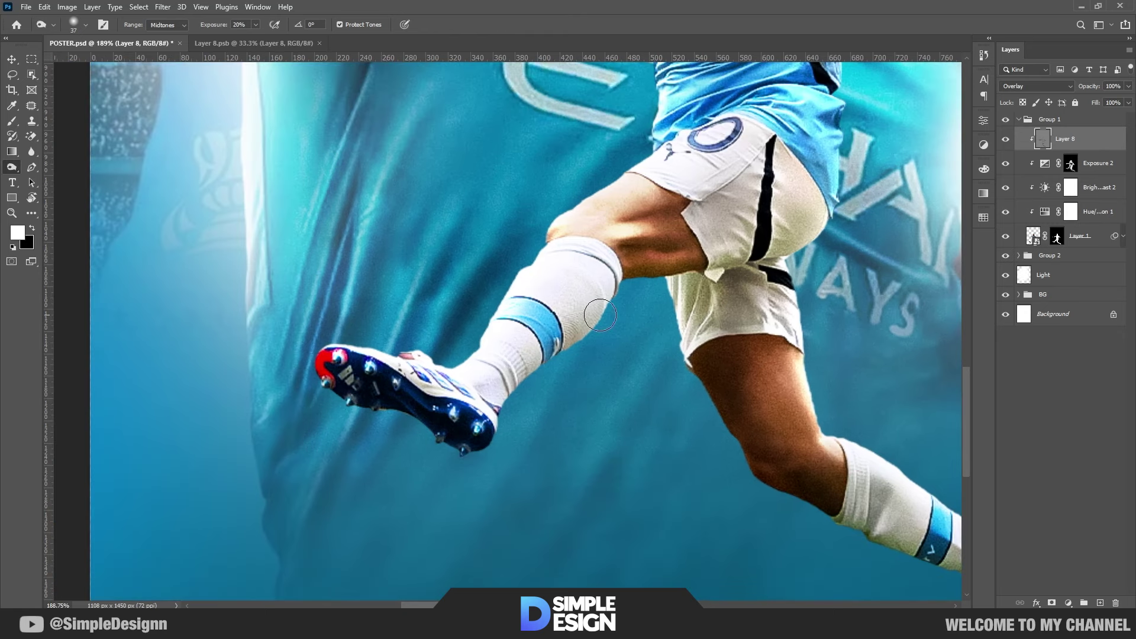
drag(613, 284, 504, 370)
Darken the back of the thigh toward the knee
scroll(427, 395, down, 3)
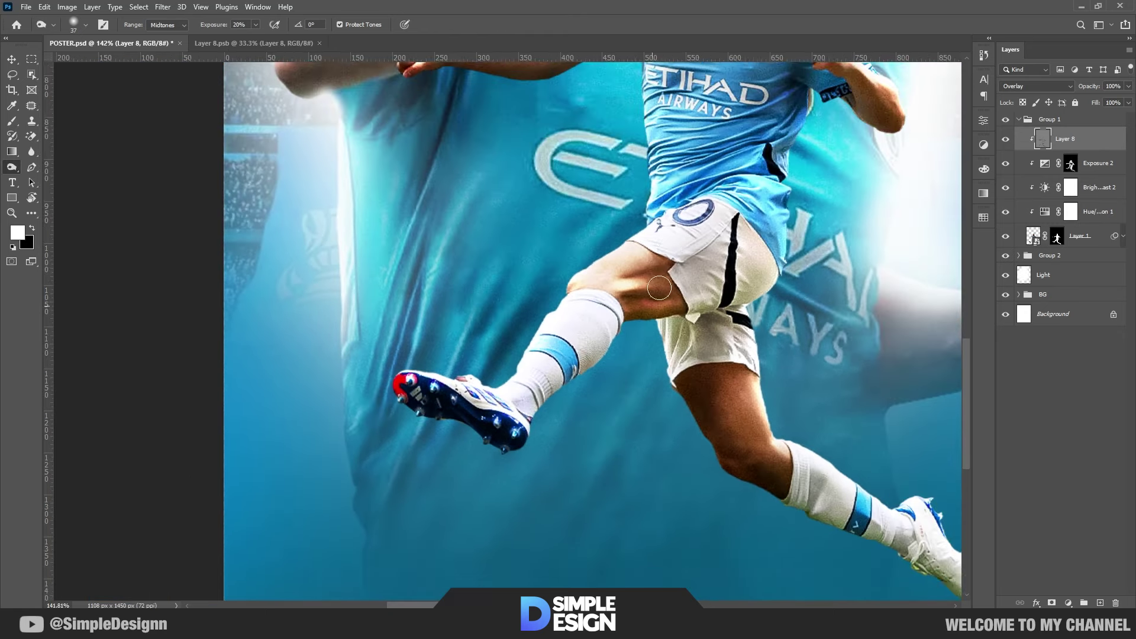
scroll(676, 282, up, 3)
drag(655, 367, 629, 408)
scroll(575, 471, down, 2)
scroll(676, 180, up, 3)
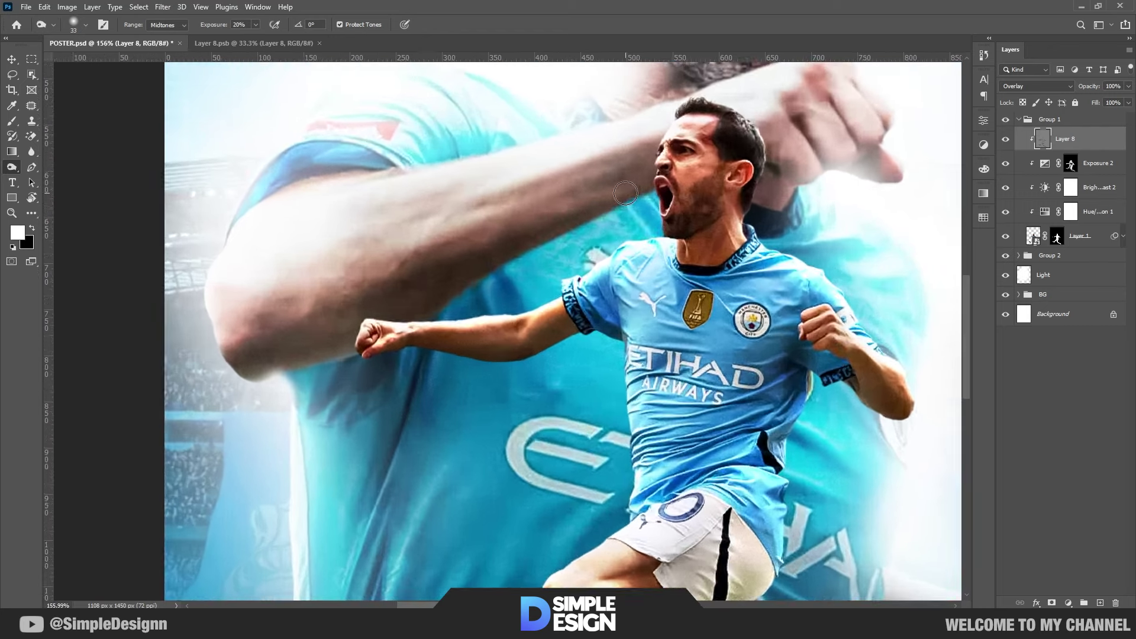
scroll(676, 180, up, 3)
Burn the shading on the player's ear with a smaller brush
key(bracketleft)
key(bracketleft)
key(bracketleft)
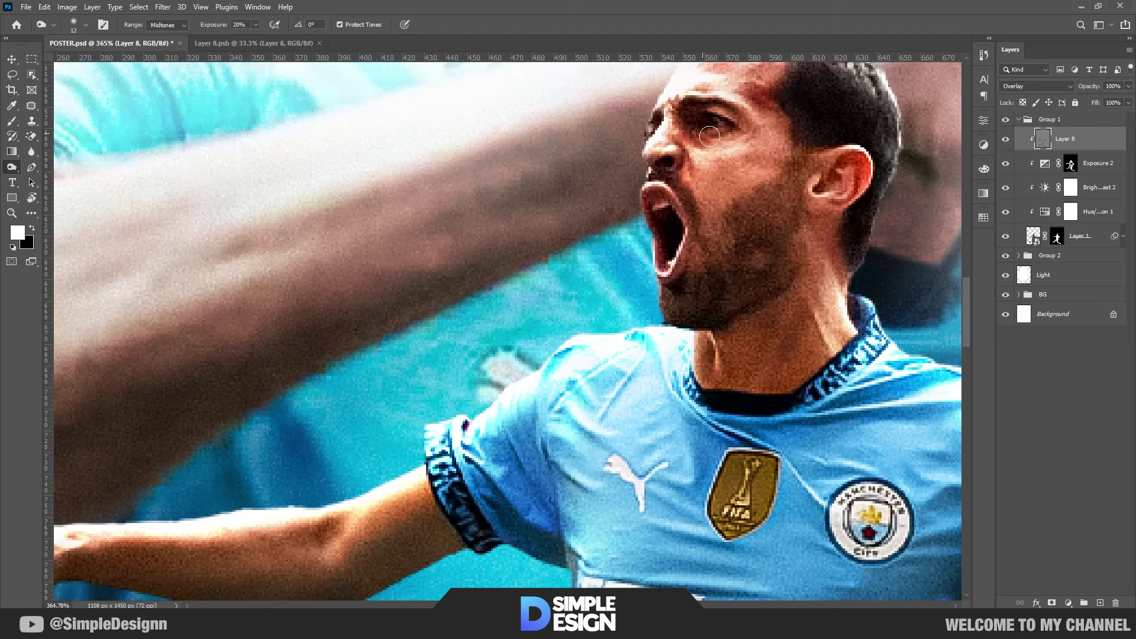
drag(890, 155, 835, 176)
scroll(853, 320, down, 3)
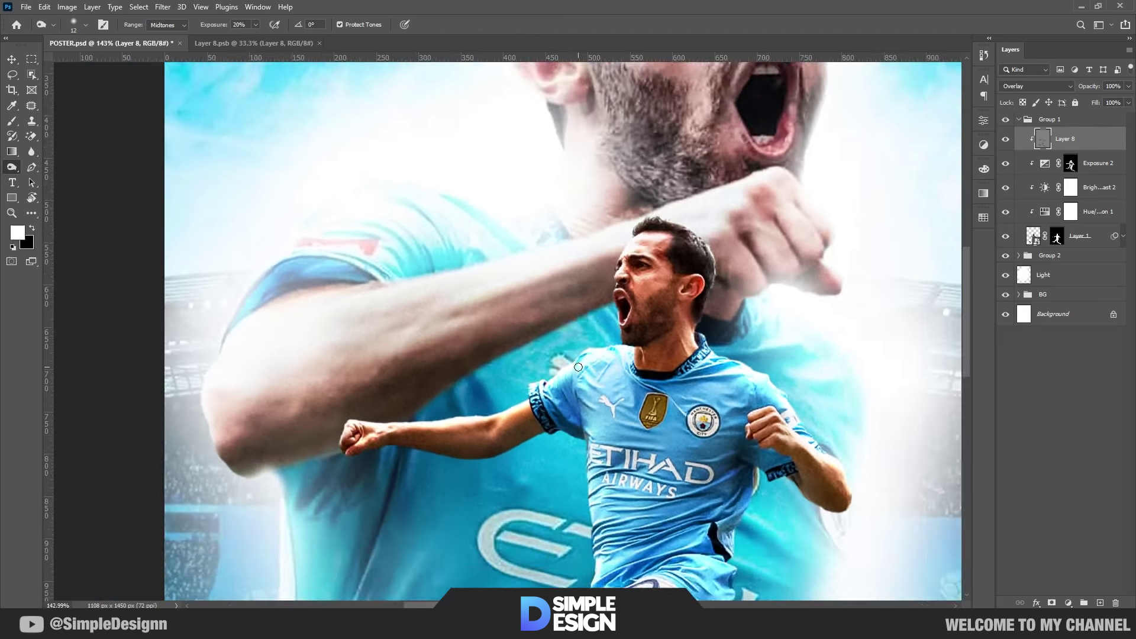
scroll(474, 538, down, 3)
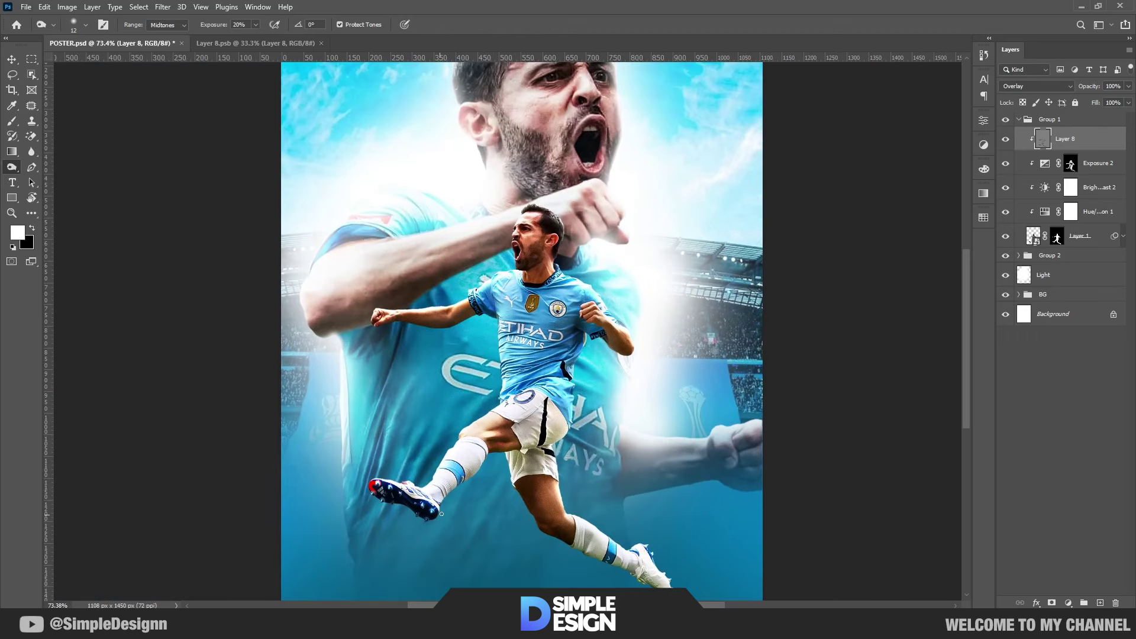
scroll(516, 396, up, 3)
scroll(503, 296, down, 3)
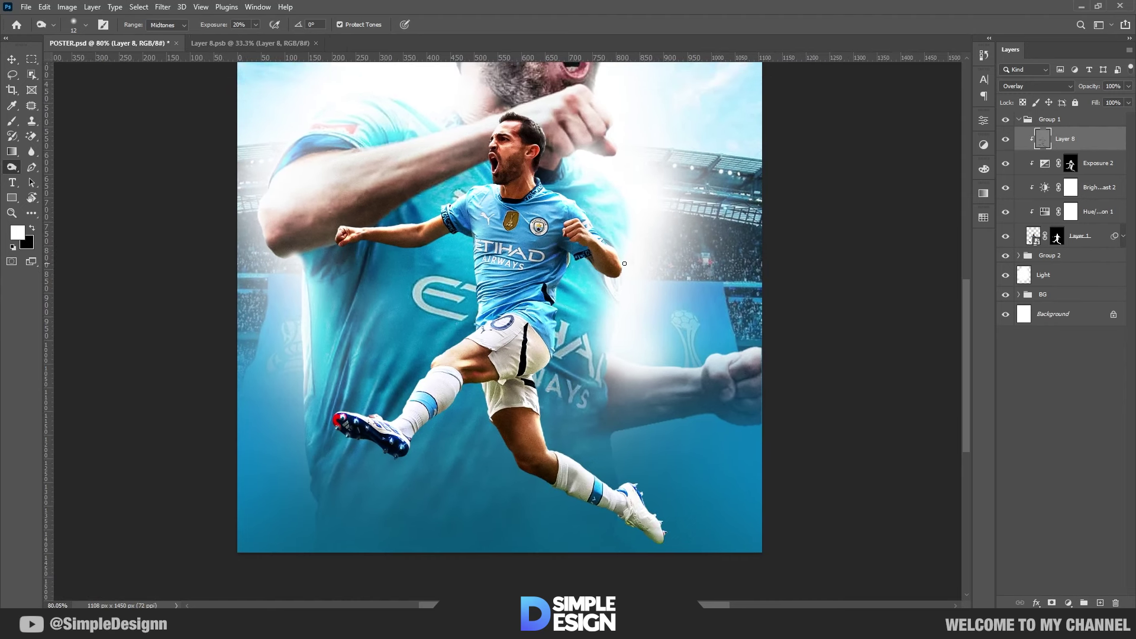
scroll(699, 255, up, 1)
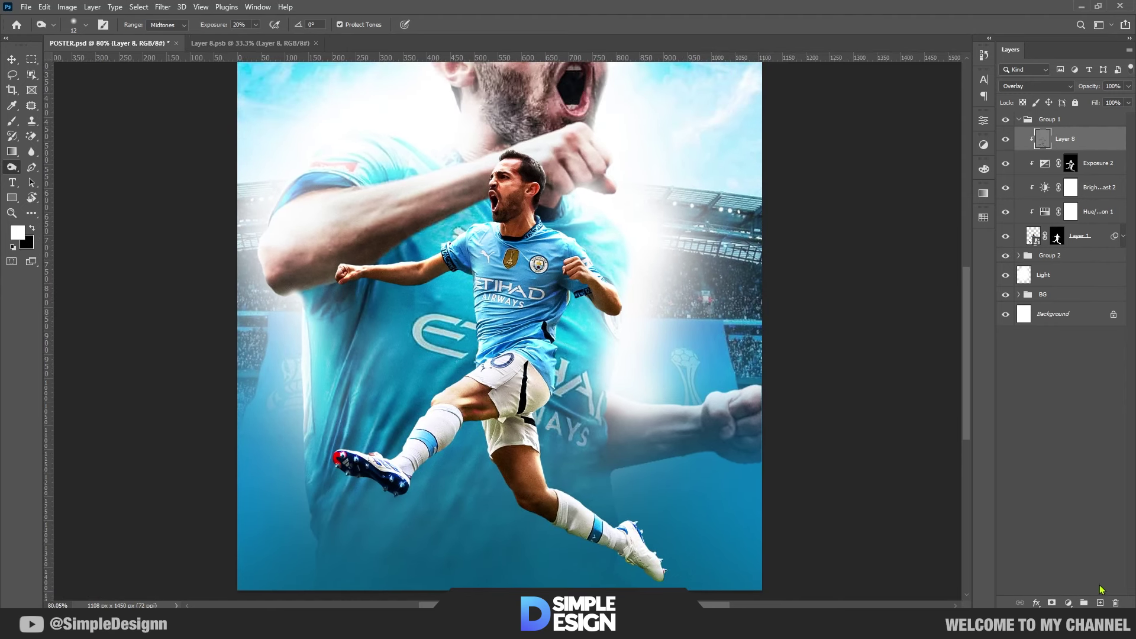
Add a Selective Color adjustment clipped to Layer 8, with Reds as the colour range
click(1068, 603)
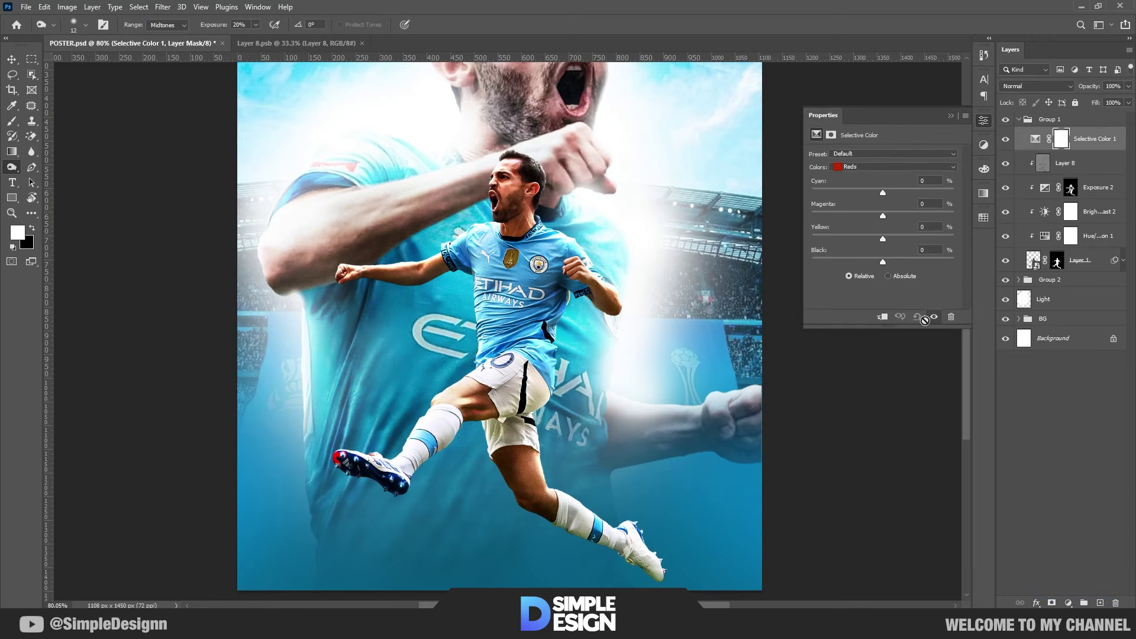
click(883, 318)
click(868, 170)
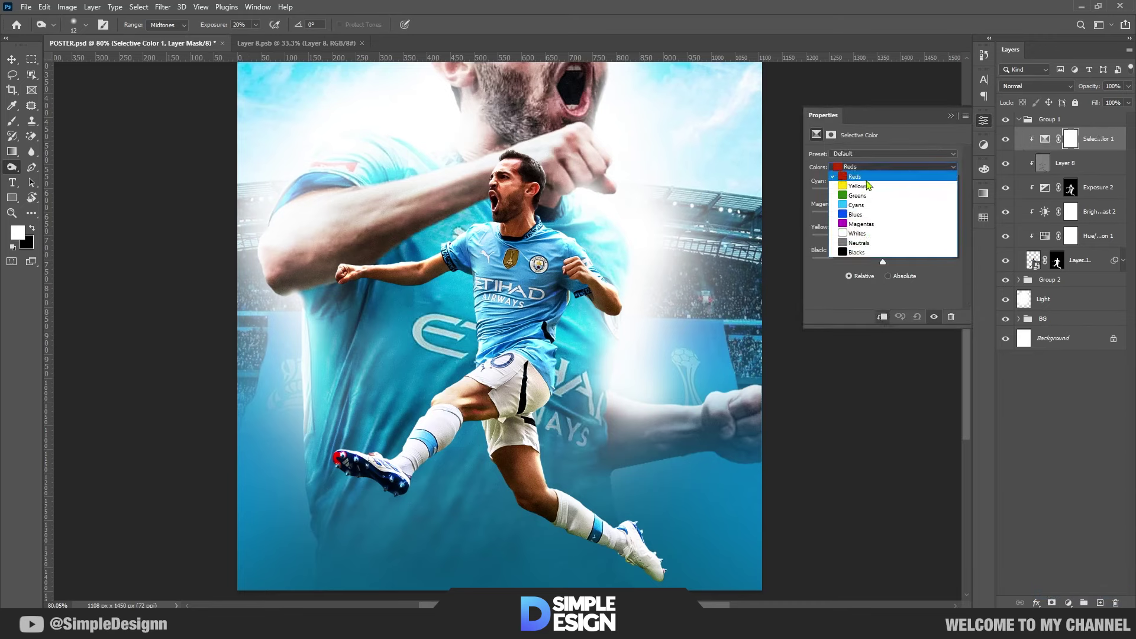
click(876, 172)
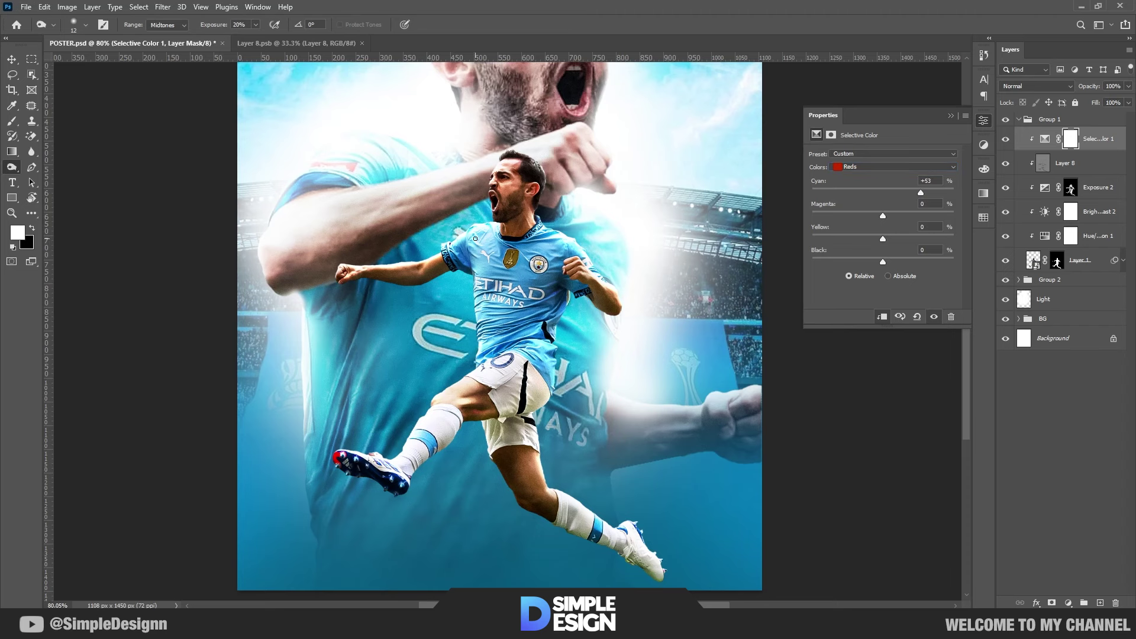
Set Reds to Cyan +53, Magenta −12, Yellow −37, Black −28, then pick Yellows
scroll(476, 238, up, 3)
scroll(428, 266, down, 1)
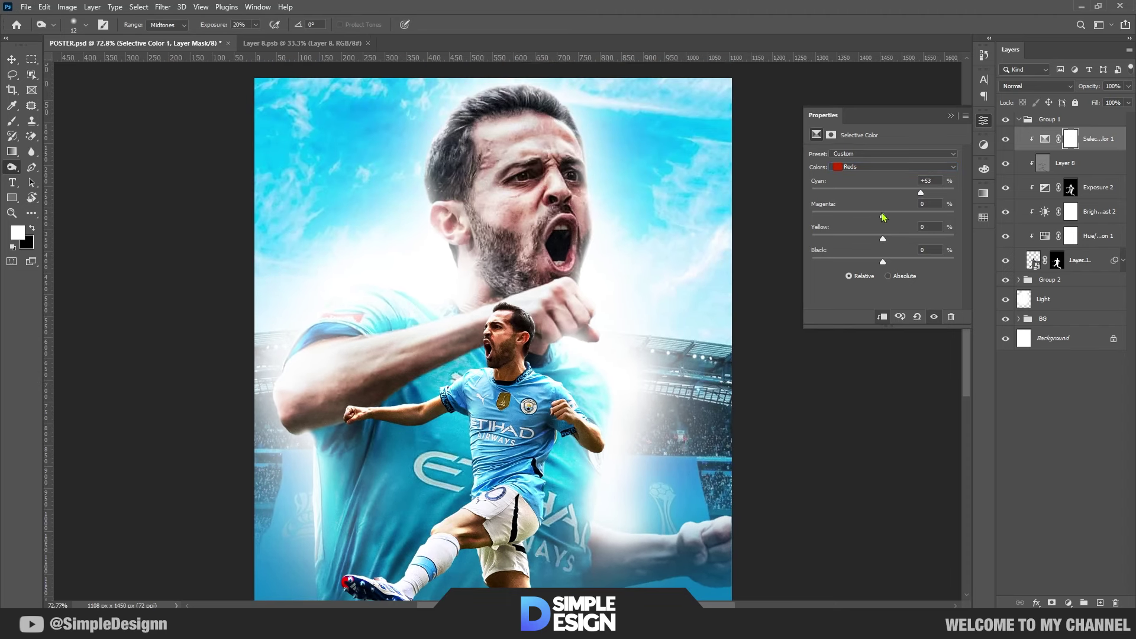
drag(883, 217, 877, 217)
drag(858, 239, 856, 239)
scroll(493, 332, down, 2)
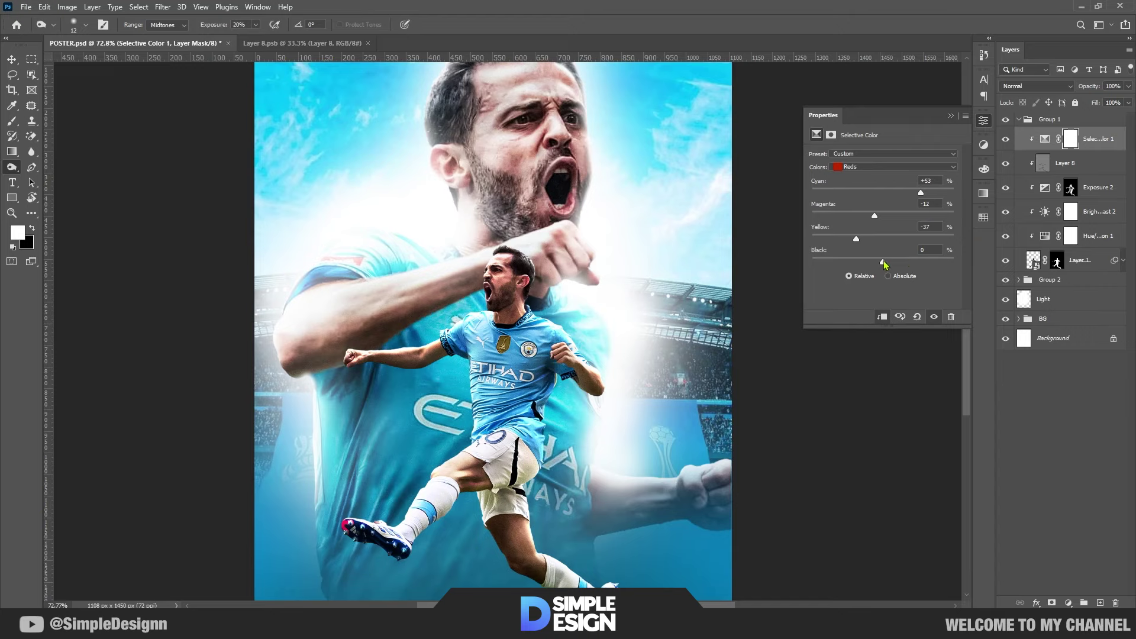
drag(883, 262, 868, 262)
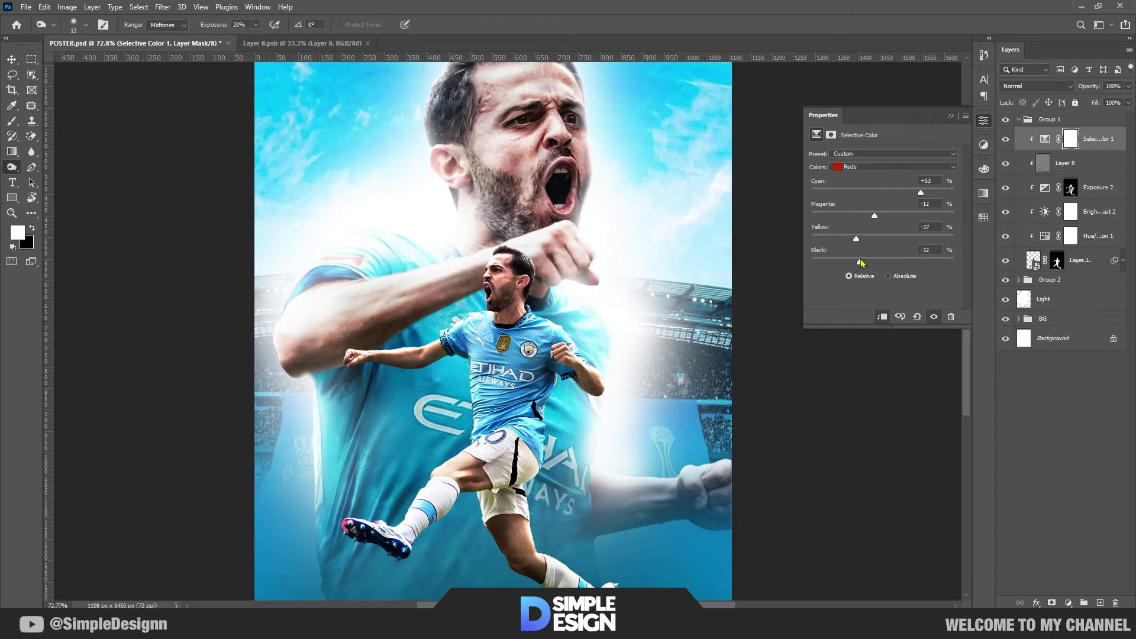
scroll(552, 335, down, 1)
click(885, 167)
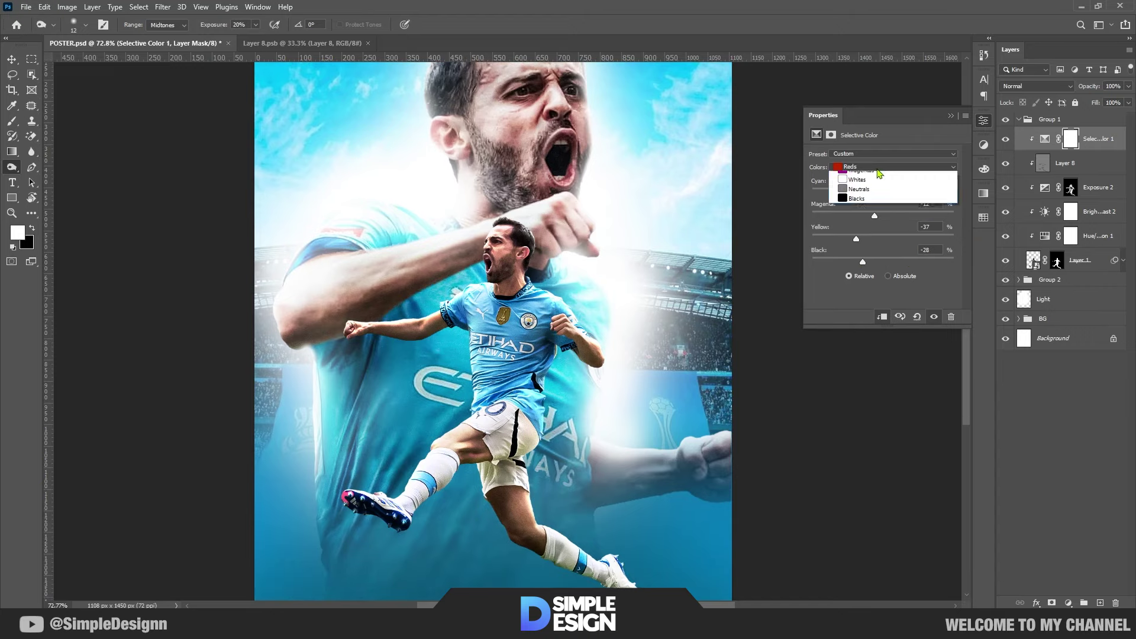
click(885, 177)
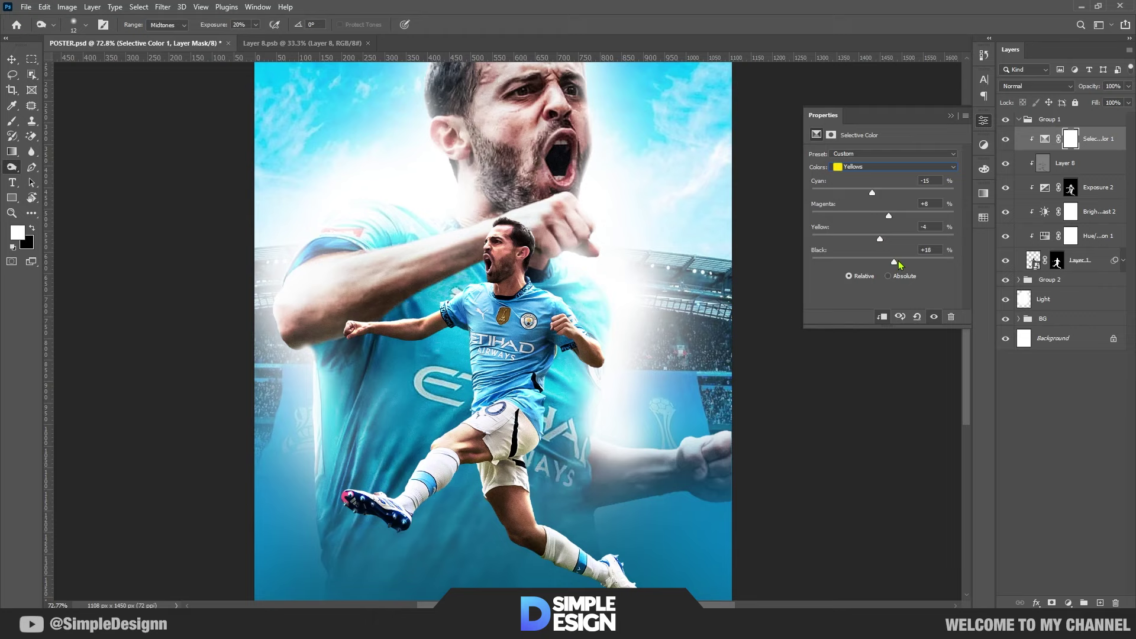
Add black to the Yellows, then set the Cyans range to more cyan and less black
drag(838, 261, 877, 257)
click(897, 167)
click(888, 190)
drag(883, 194, 903, 198)
mouse_move(884, 263)
mouse_down()
mouse_move(856, 260)
mouse_move(874, 257)
mouse_up()
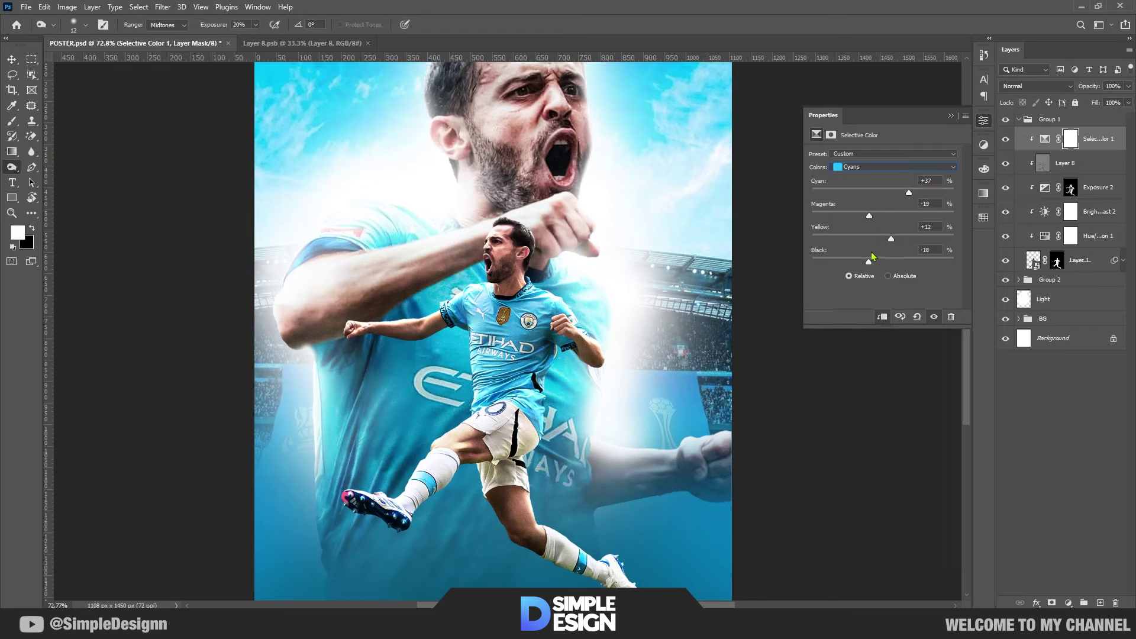
Close the Selective Color settings and add a new layer named Light1 in Group 1
click(950, 116)
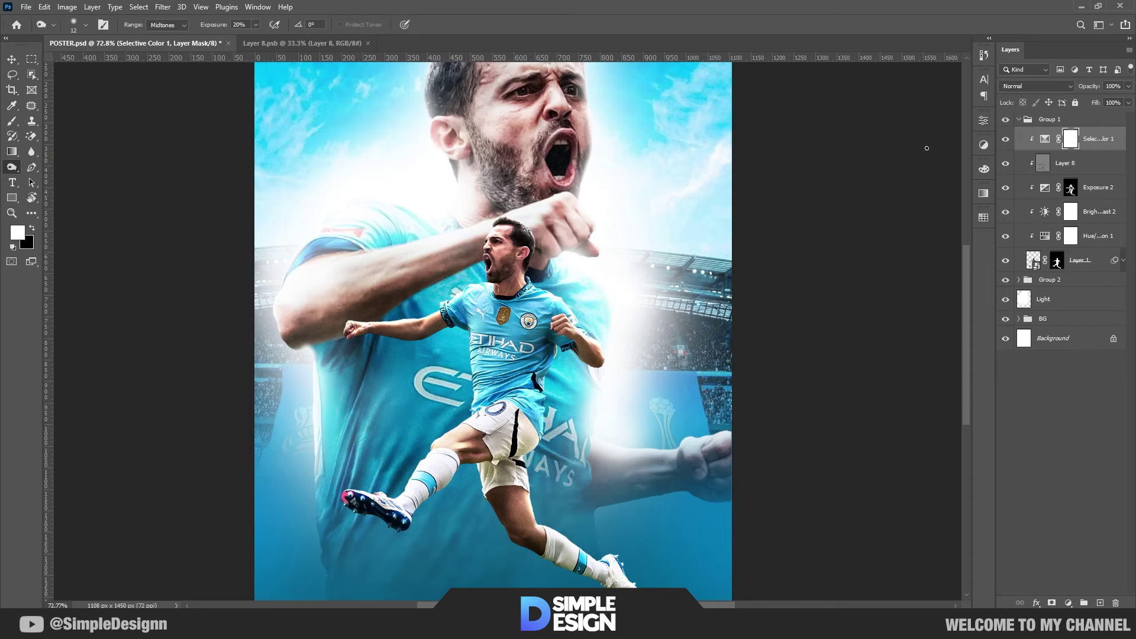
scroll(507, 332, down, 3)
scroll(524, 473, up, 2)
scroll(509, 472, up, 2)
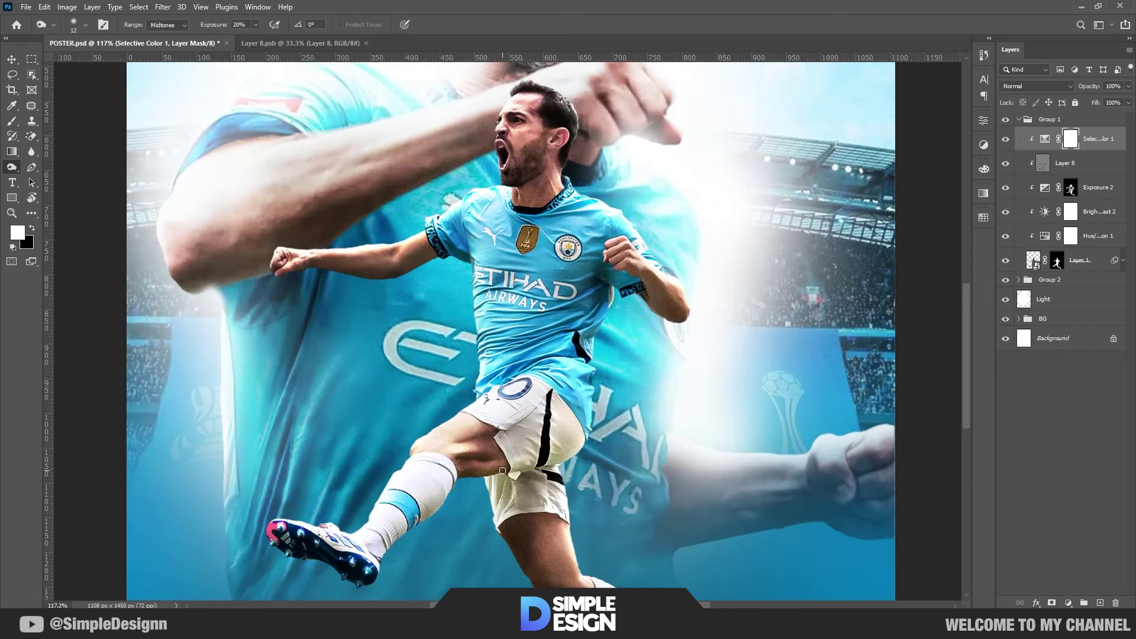
scroll(502, 471, down, 2)
scroll(503, 454, down, 1)
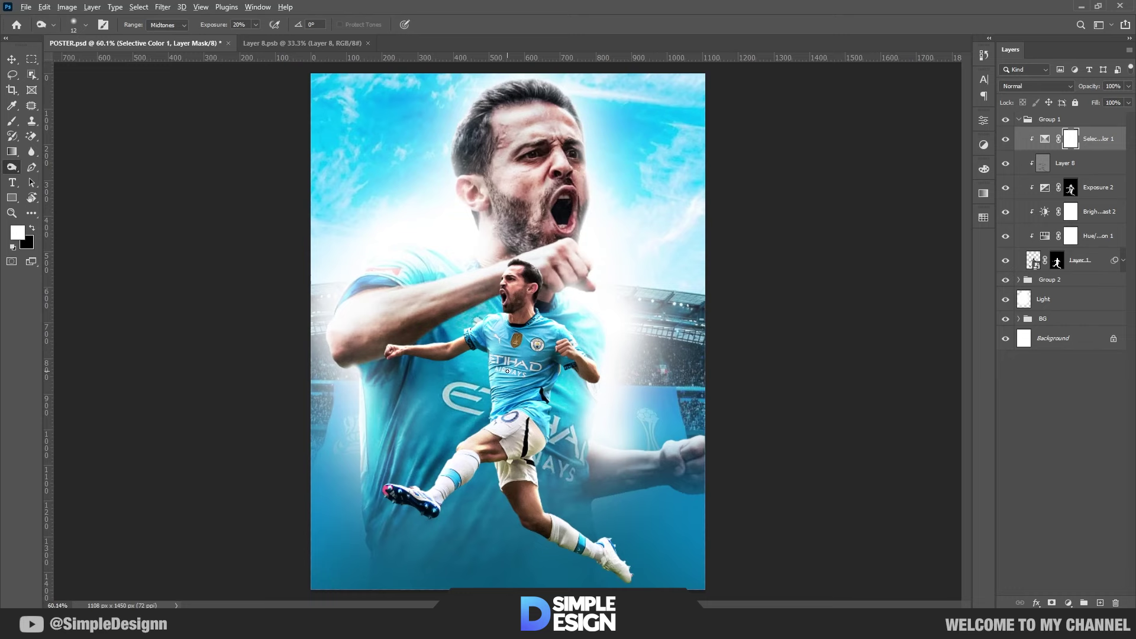
scroll(508, 371, up, 2)
click(1100, 603)
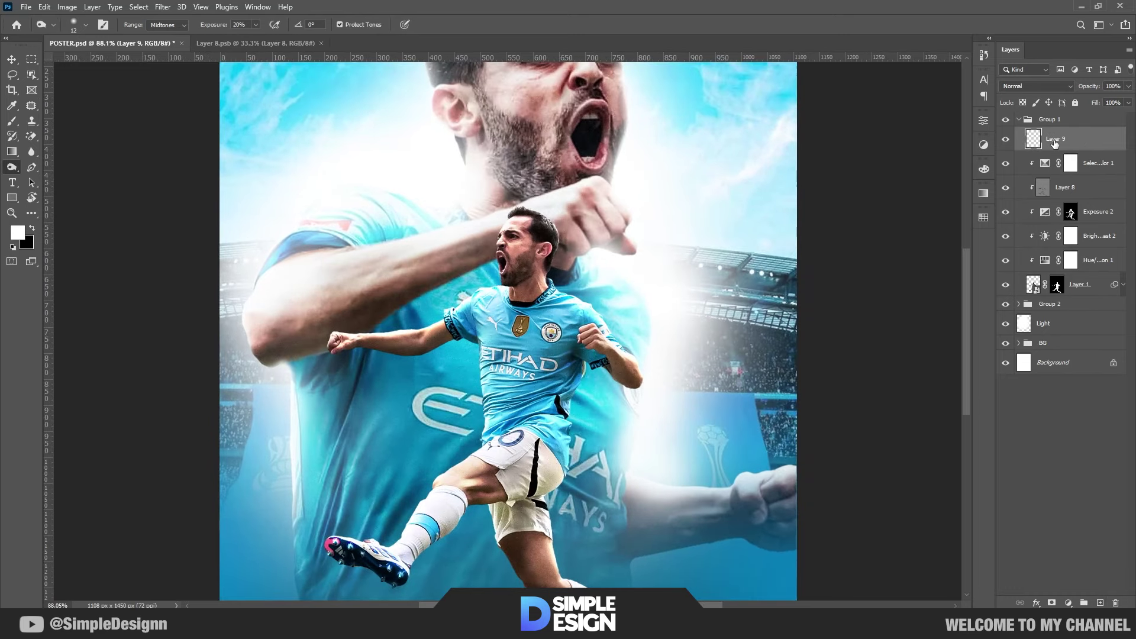
text(ight1)
key(Return)
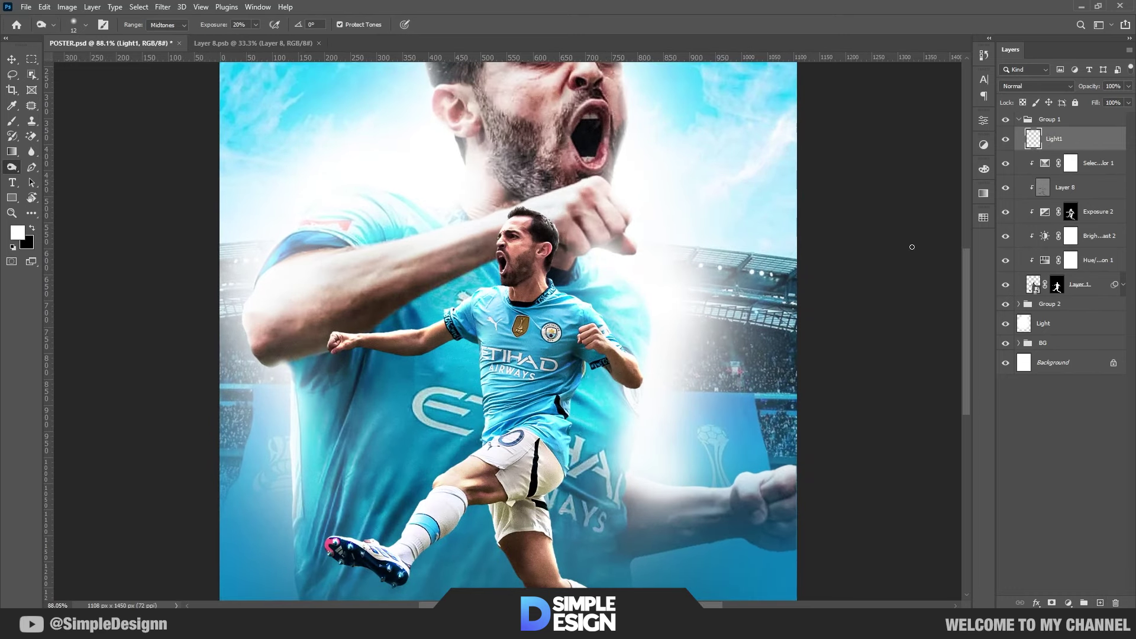
Switch to the Brush tool and tilt its tip to -20 degrees
key(b)
scroll(570, 259, up, 2)
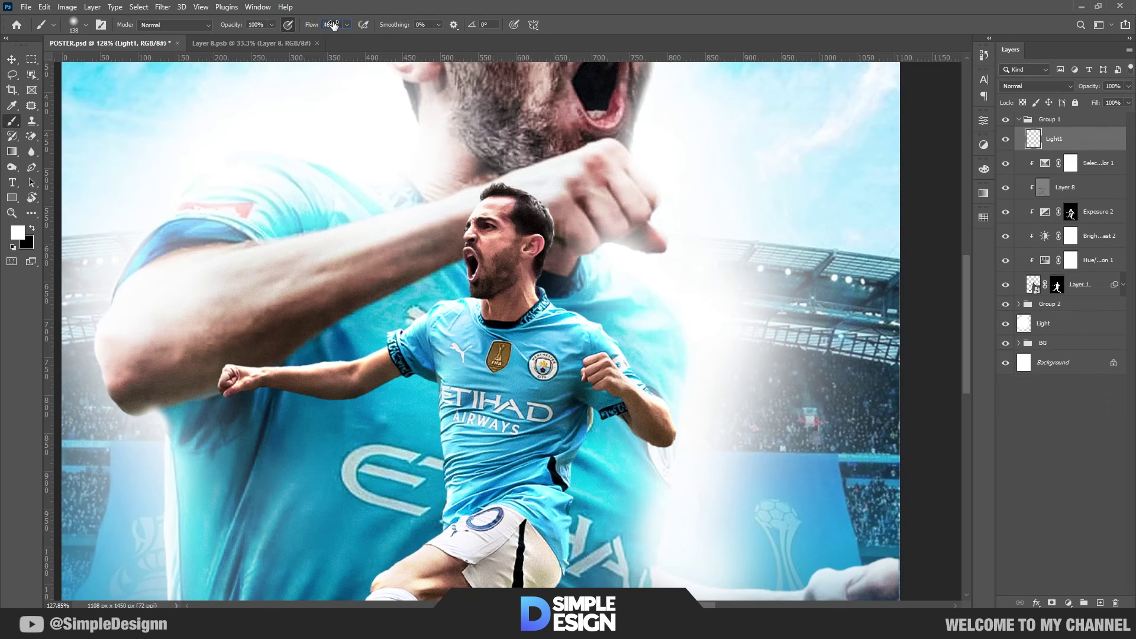
scroll(591, 217, up, 3)
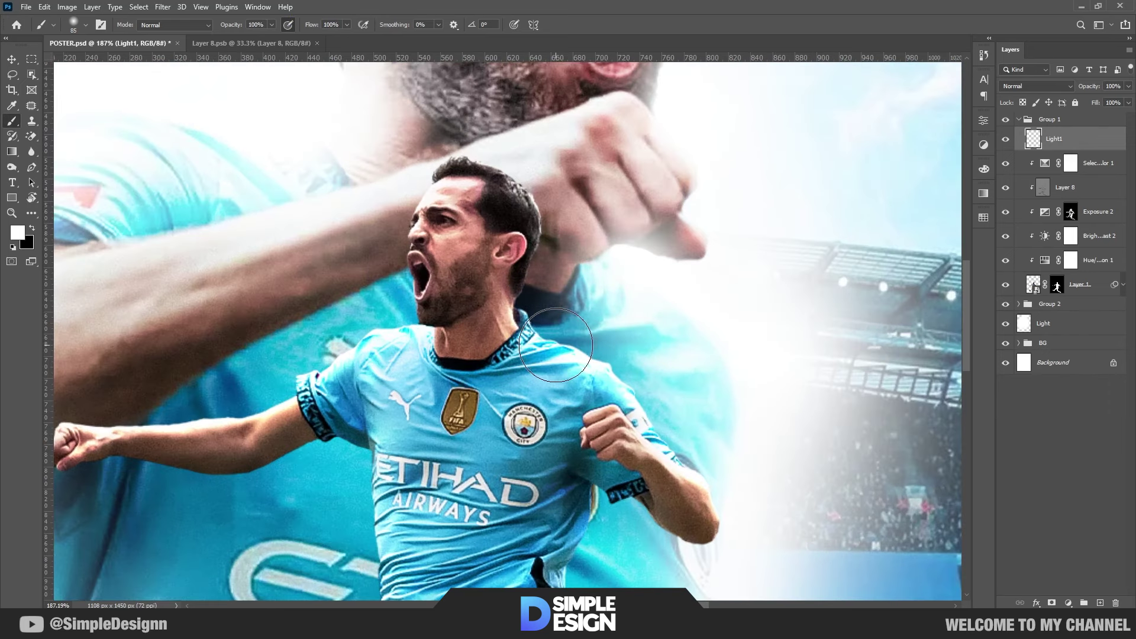
scroll(556, 345, down, 1)
scroll(549, 305, up, 3)
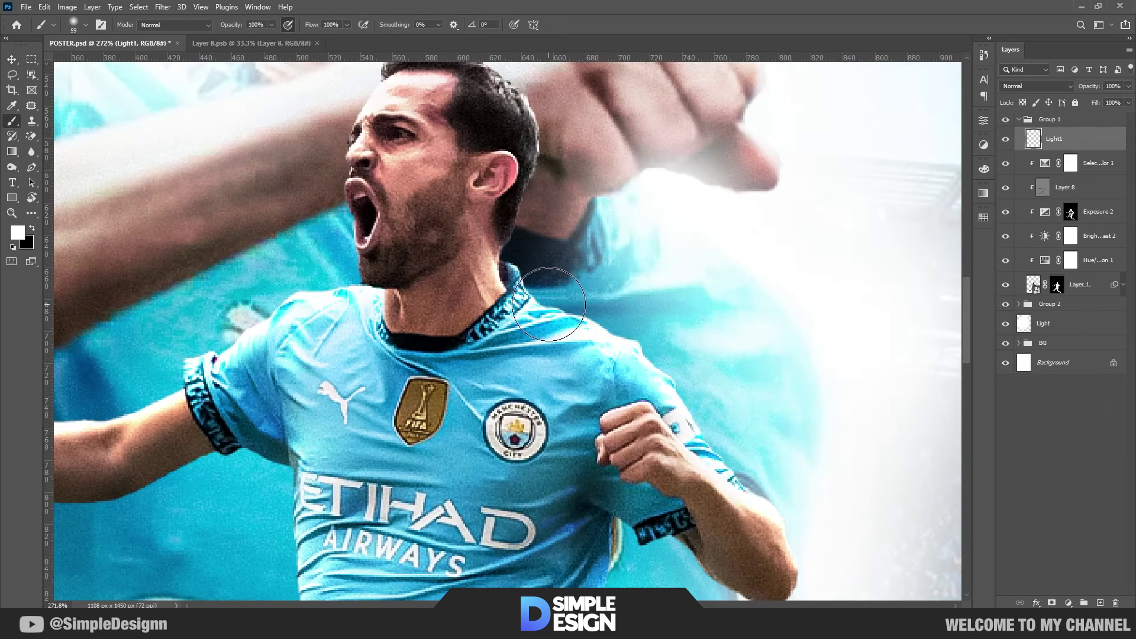
right_click(589, 301)
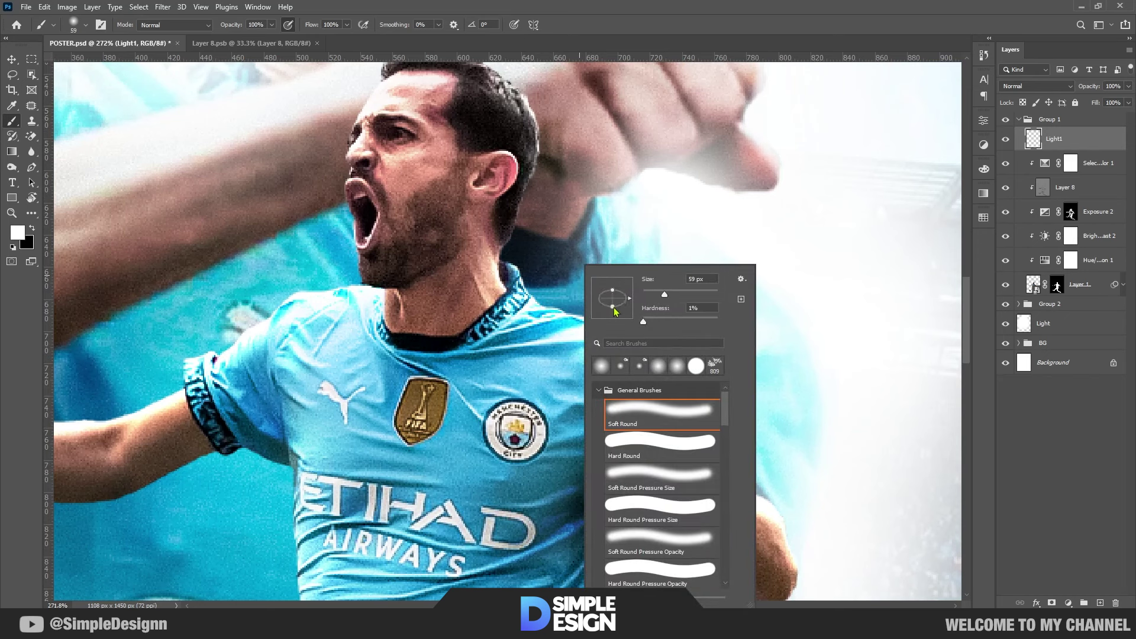
key(Escape)
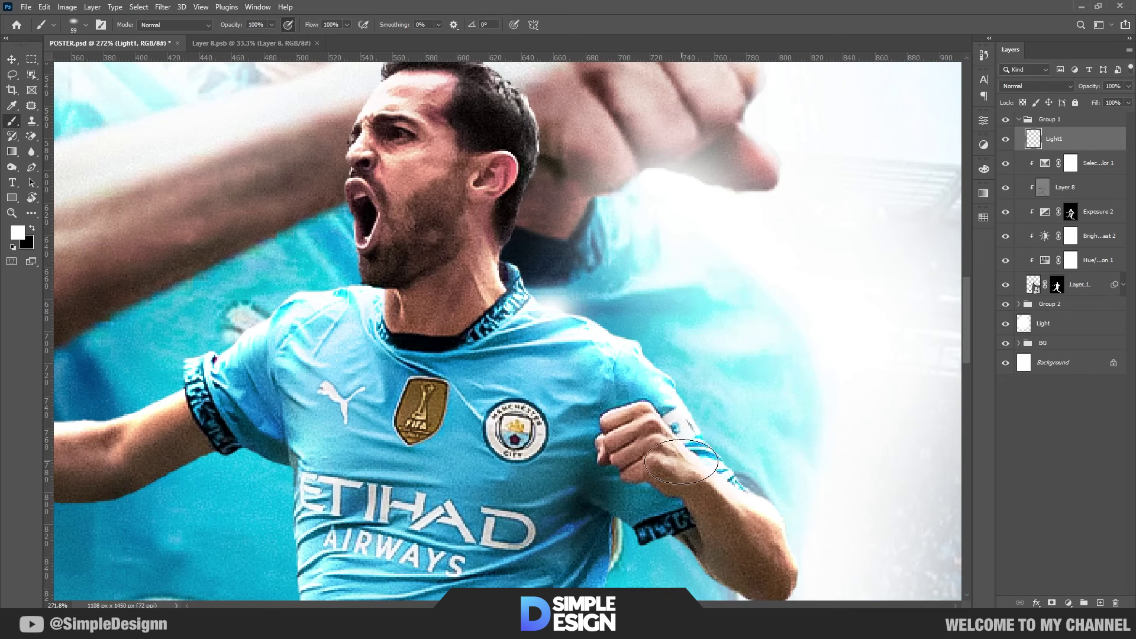
right_click(616, 325)
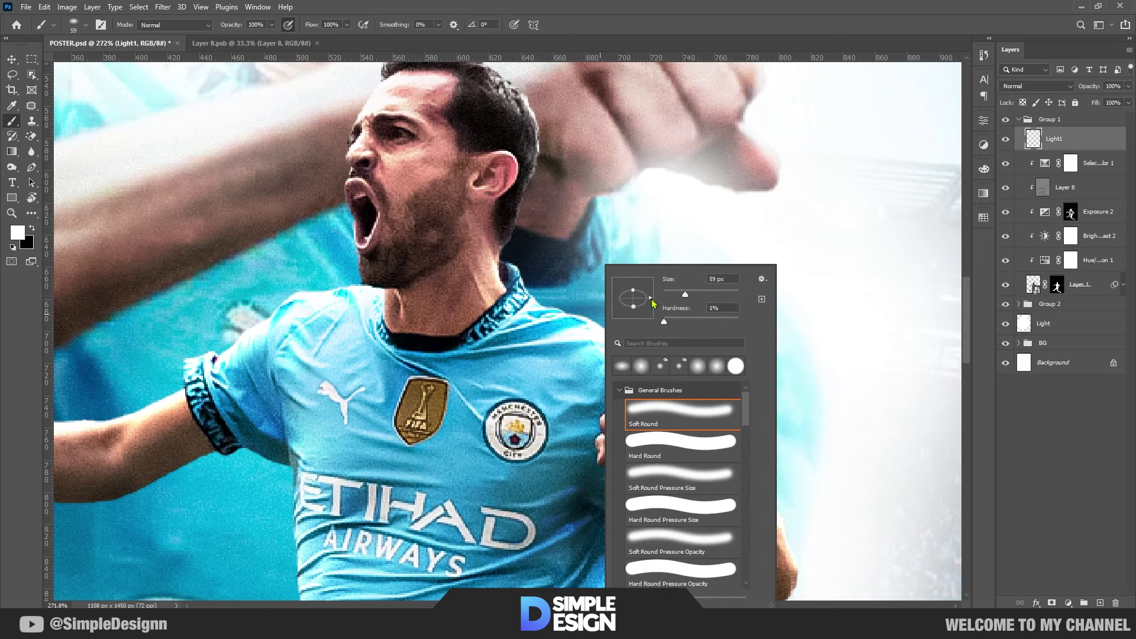
drag(651, 298, 651, 306)
key(Return)
scroll(601, 313, down, 2)
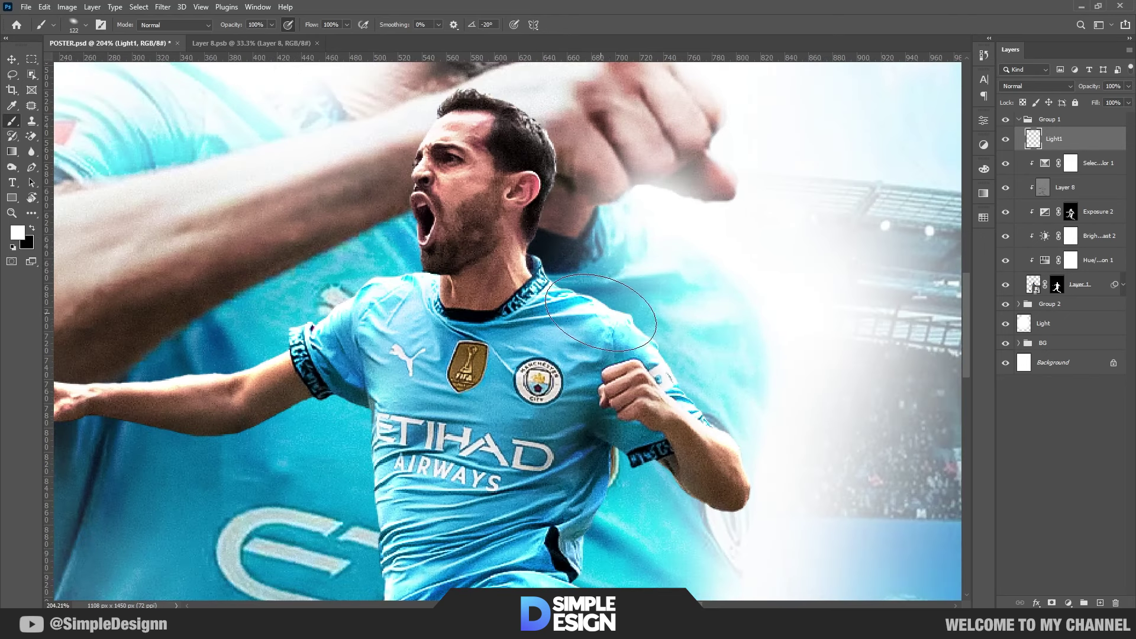
scroll(651, 355, down, 2)
scroll(710, 337, up, 3)
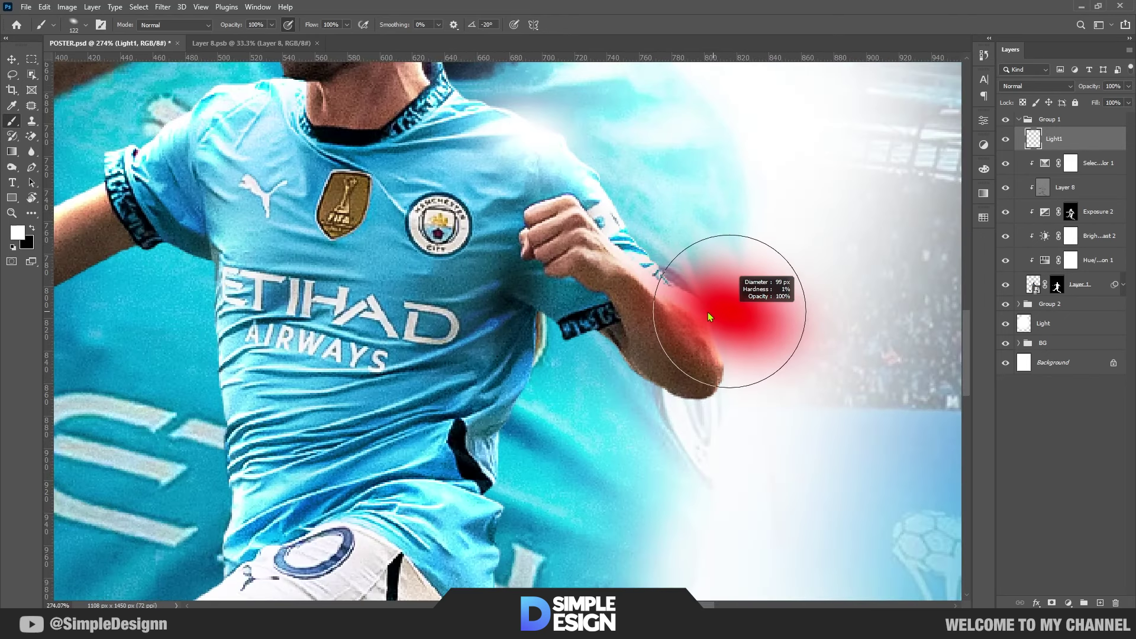
Rotate the brush tip further and paint soft white light over the arm, sleeve and knee
right_click(795, 357)
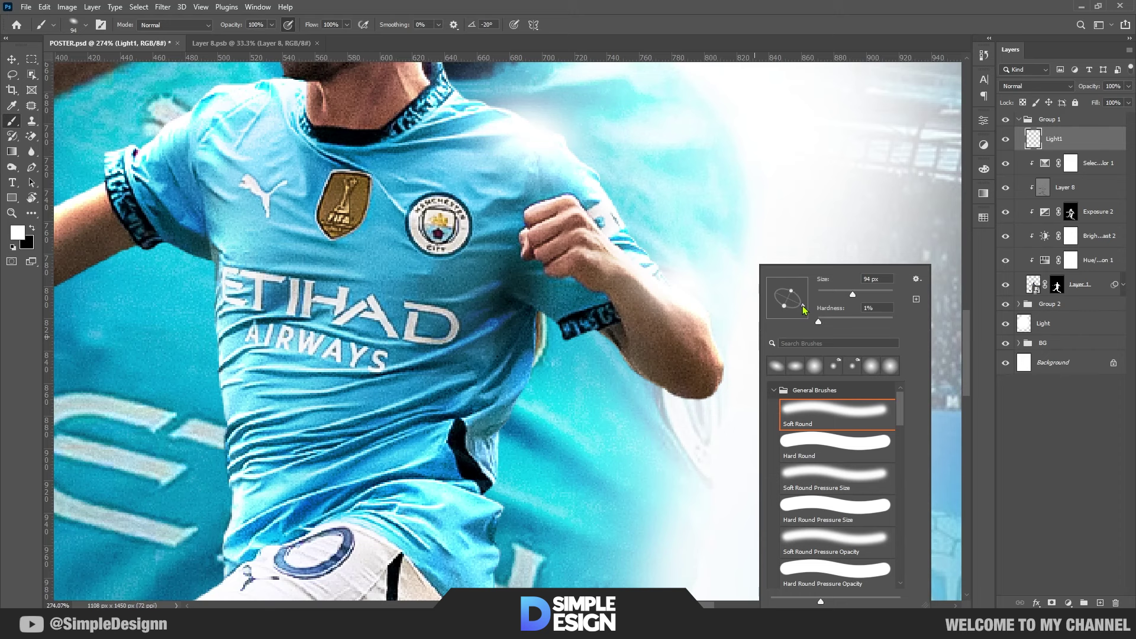
mouse_move(804, 310)
mouse_down()
mouse_move(831, 324)
mouse_move(793, 325)
mouse_up()
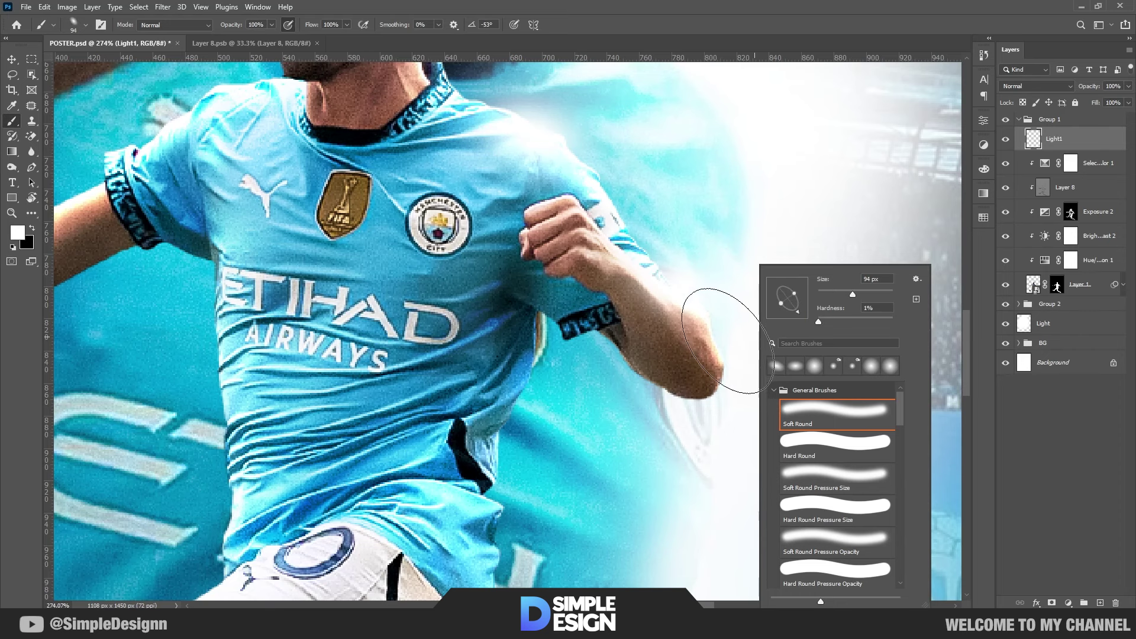
key(Return)
scroll(718, 415, down, 5)
scroll(552, 192, up, 5)
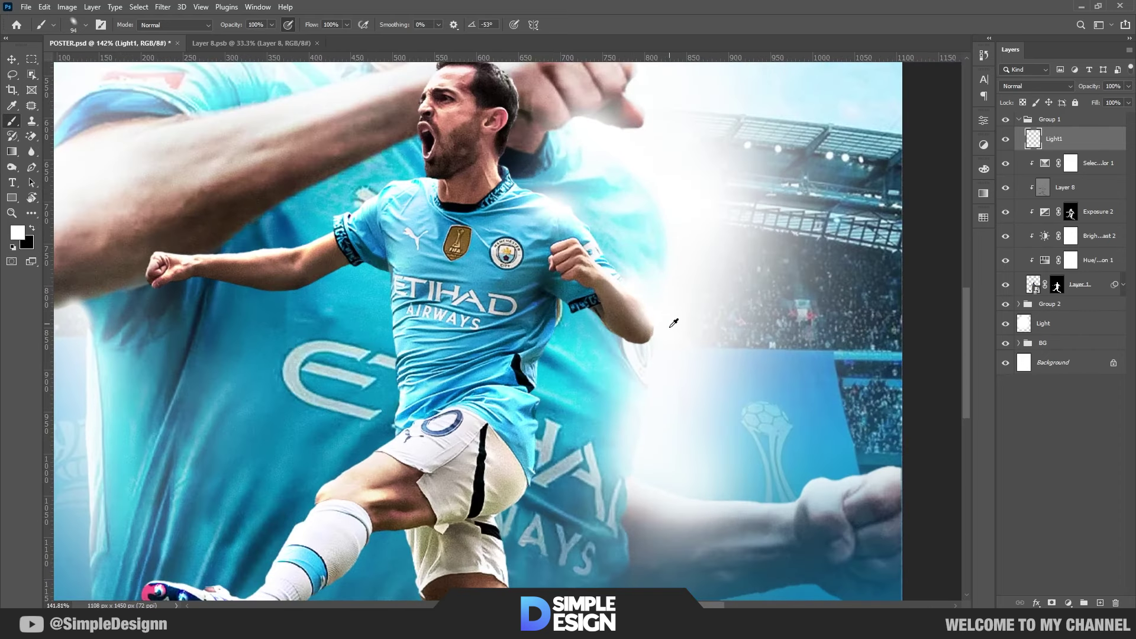
drag(567, 192, 599, 223)
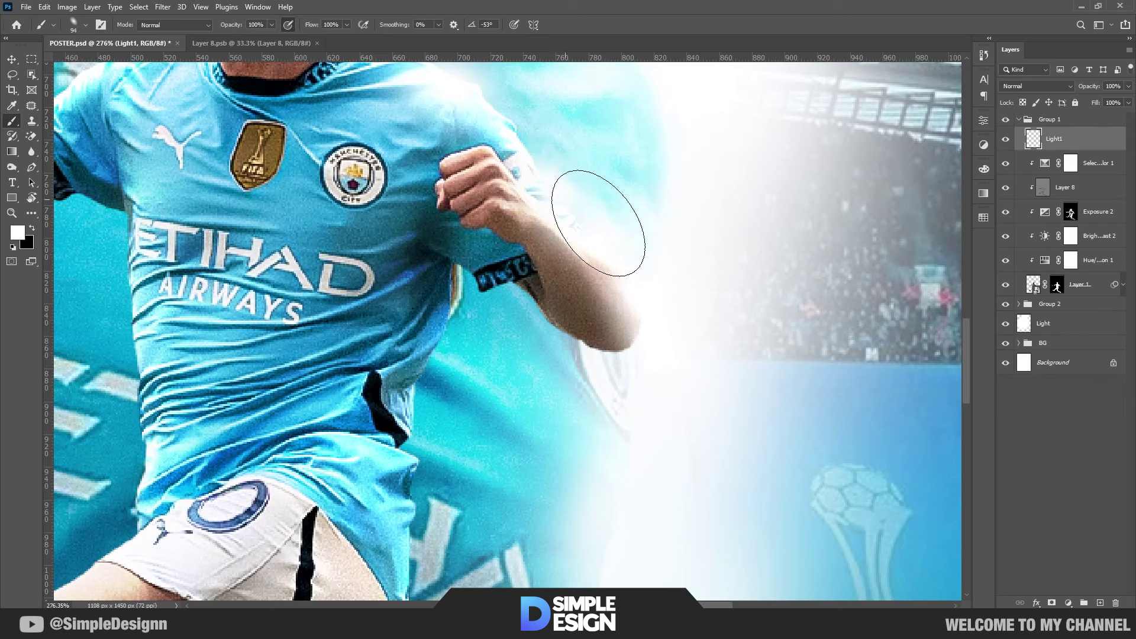
scroll(718, 322, down, 2)
scroll(718, 322, down, 1)
scroll(574, 457, down, 2)
scroll(574, 457, up, 3)
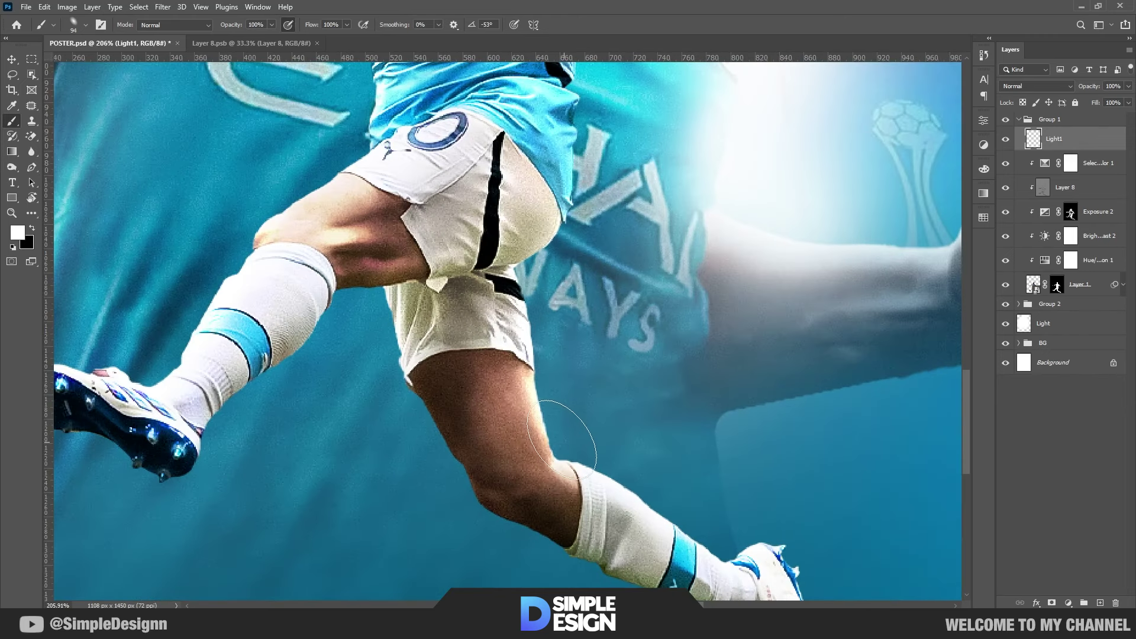
drag(553, 450, 572, 476)
At 50% flow with a 5-degree tip, paint bright white light on the arm and shoulder
scroll(596, 438, down, 1)
scroll(597, 438, down, 2)
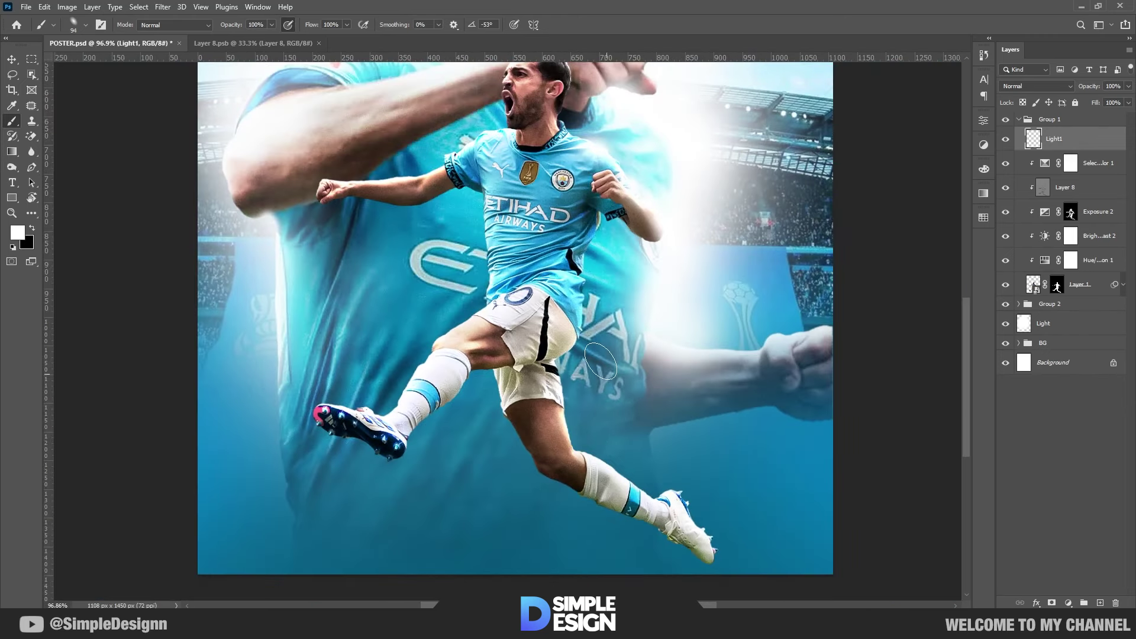
scroll(627, 402, up, 1)
scroll(491, 266, up, 2)
scroll(349, 129, up, 2)
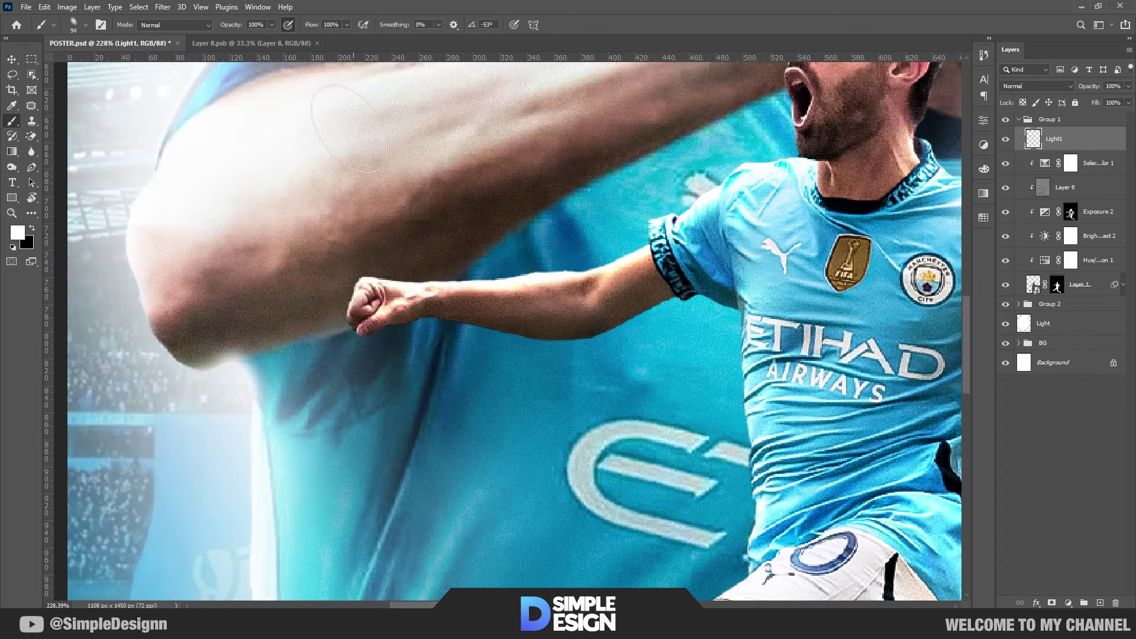
text(50)
key(Return)
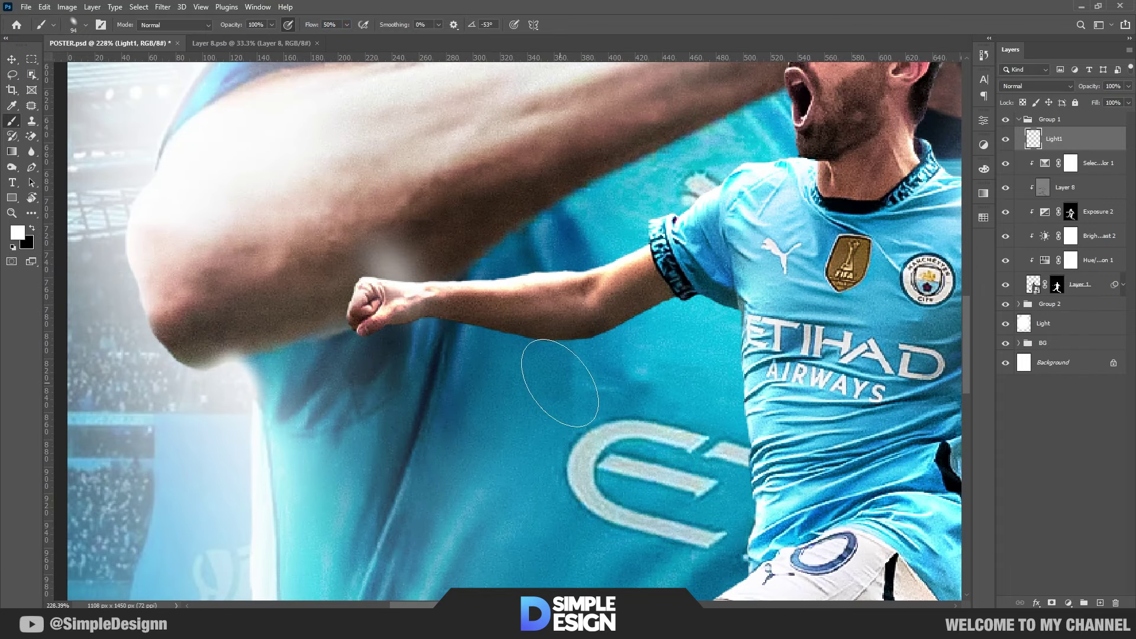
right_click(561, 268)
drag(610, 302, 610, 294)
key(Return)
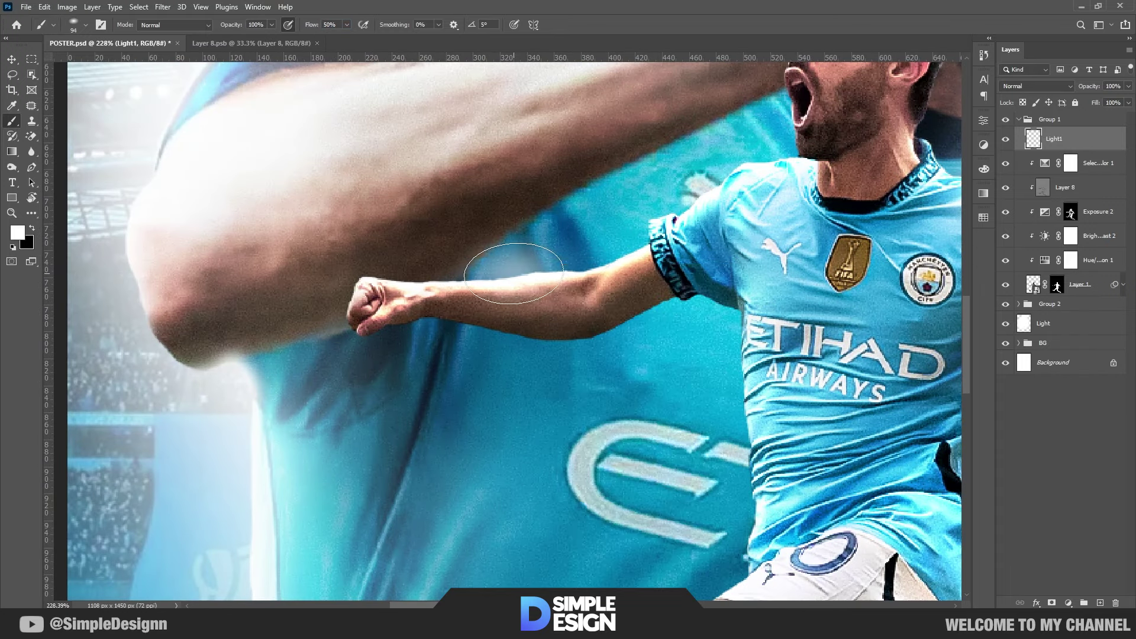
mouse_move(649, 249)
mouse_down()
mouse_move(554, 305)
mouse_move(652, 225)
mouse_move(721, 199)
mouse_up()
With a 39-degree tip at 79% flow, dab white glow above the head and beside the chin
scroll(710, 201, down, 3)
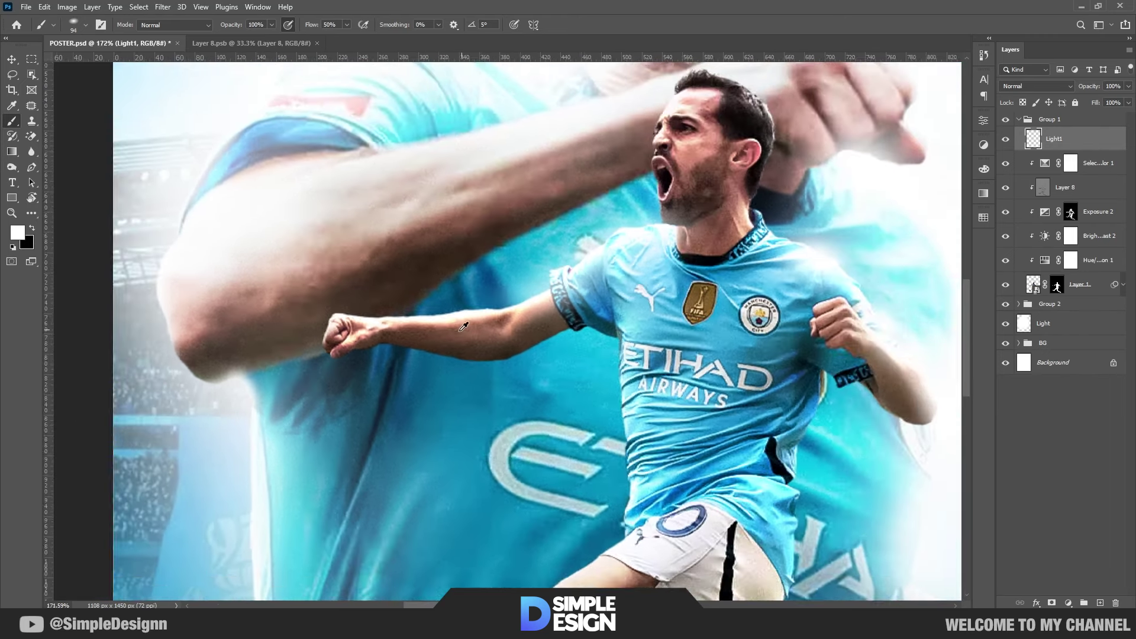
scroll(681, 196, down, 2)
scroll(601, 171, up, 5)
right_click(626, 170)
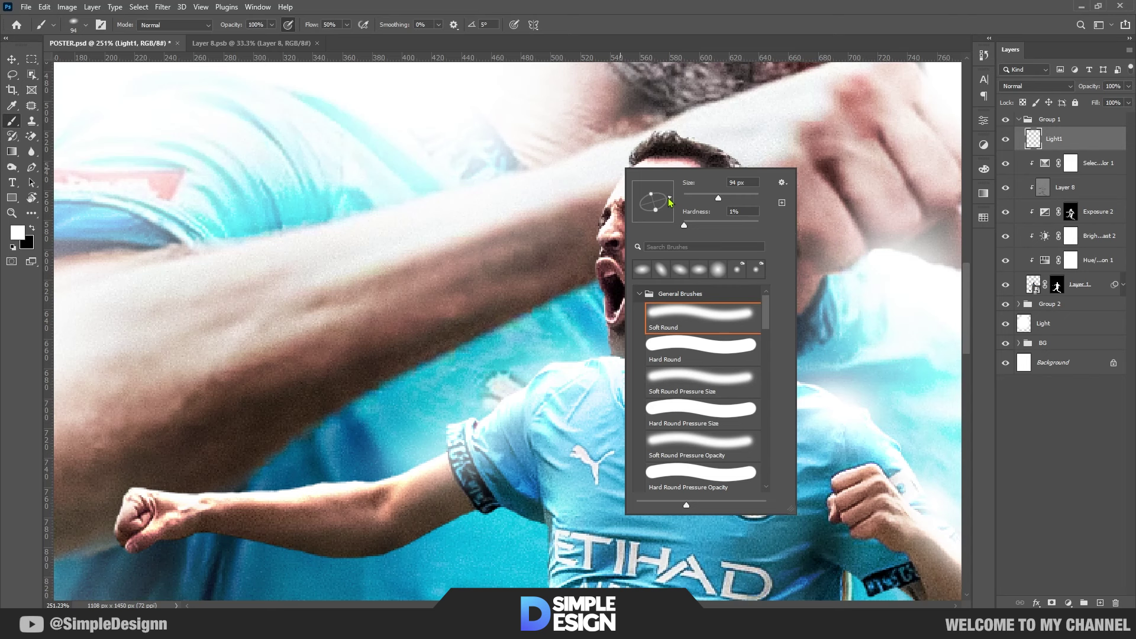
drag(673, 201, 668, 191)
drag(316, 25, 334, 25)
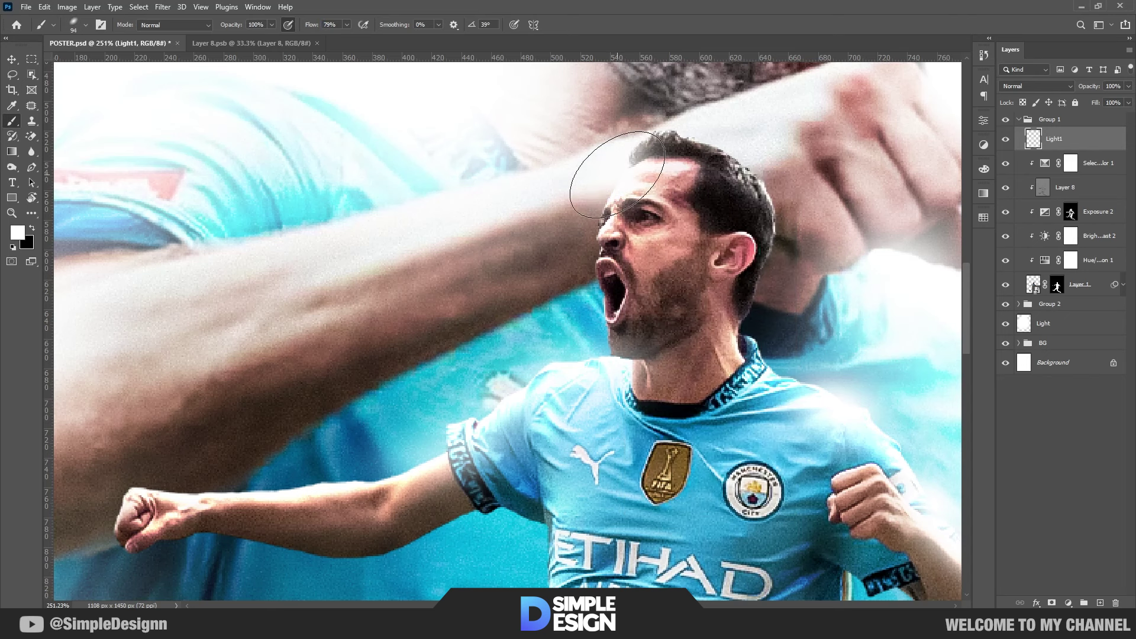
click(650, 141)
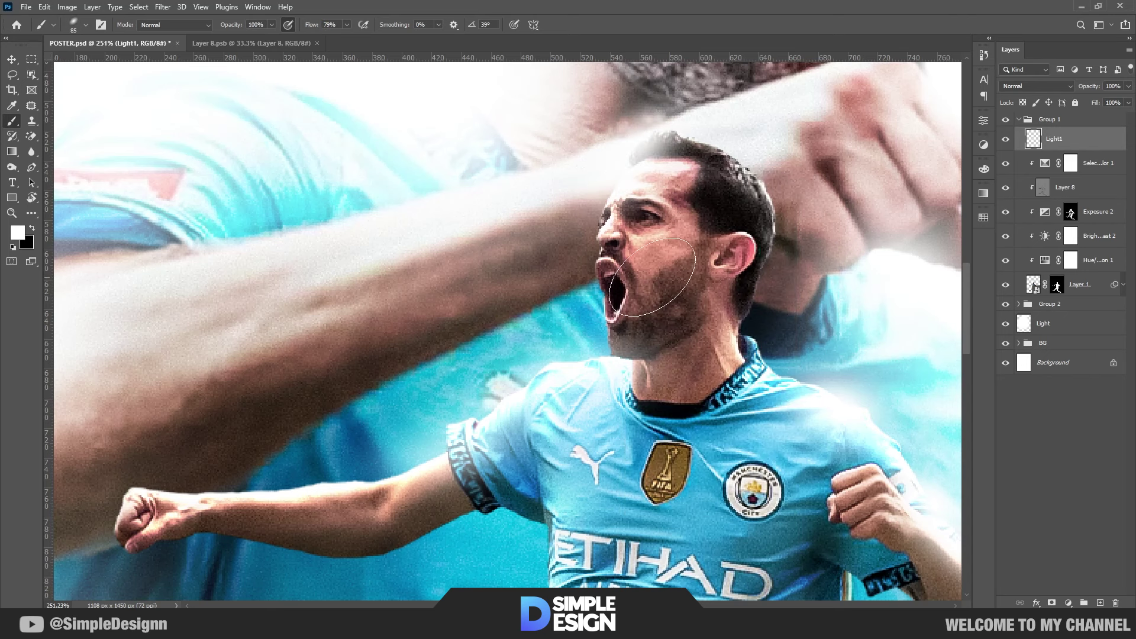
click(599, 348)
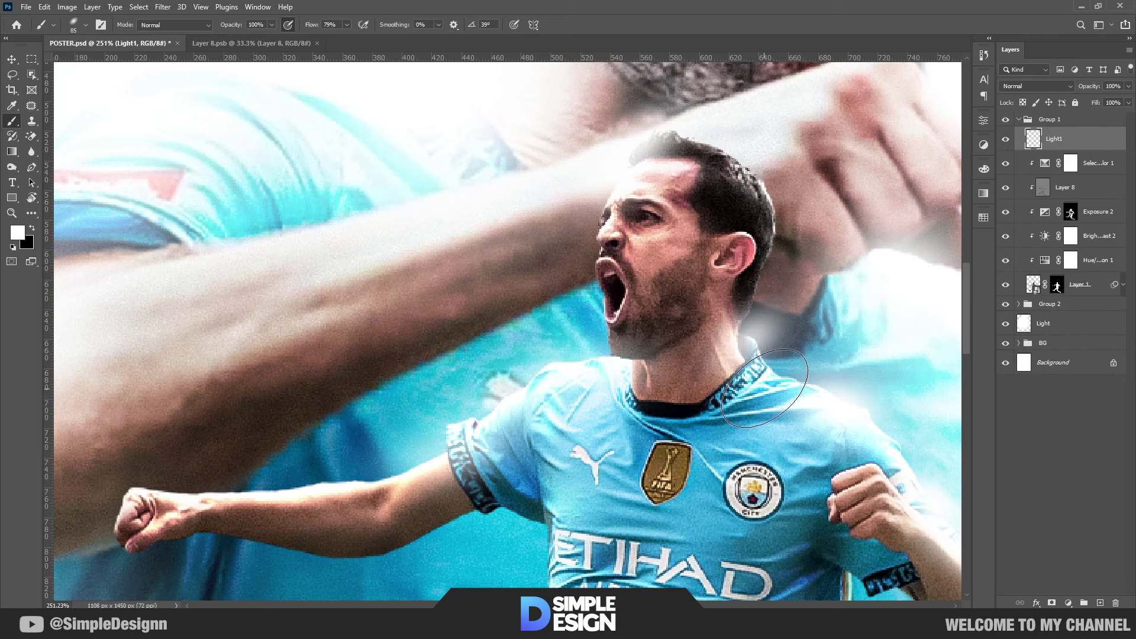
scroll(348, 366, down, 3)
scroll(348, 366, down, 2)
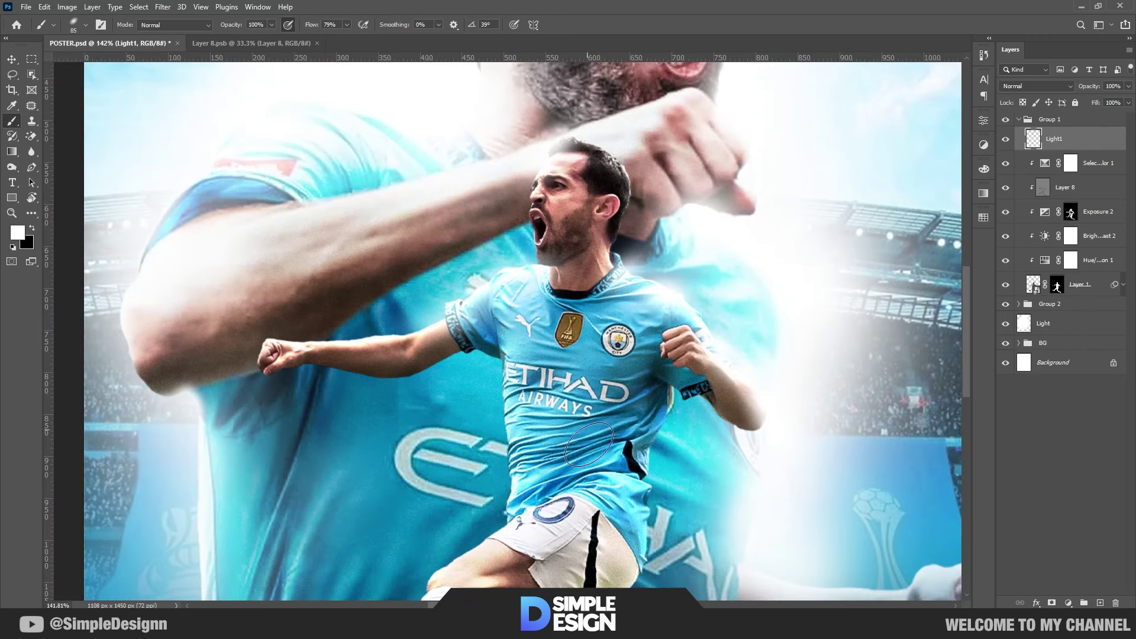
scroll(355, 367, down, 3)
scroll(422, 372, down, 2)
scroll(491, 353, down, 3)
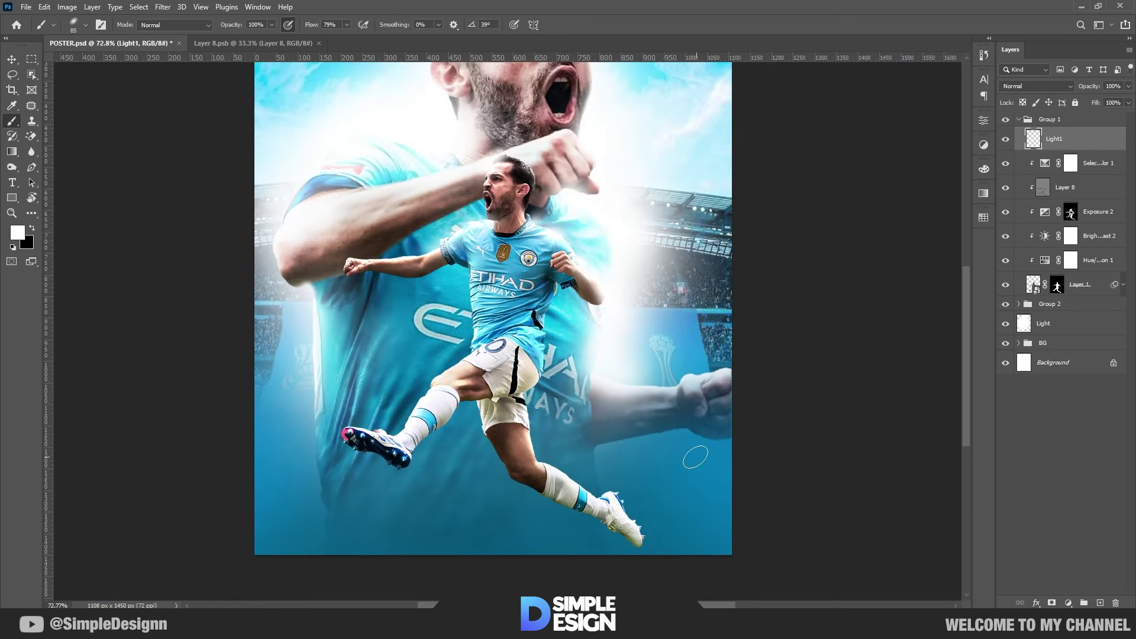
scroll(529, 155, up, 4)
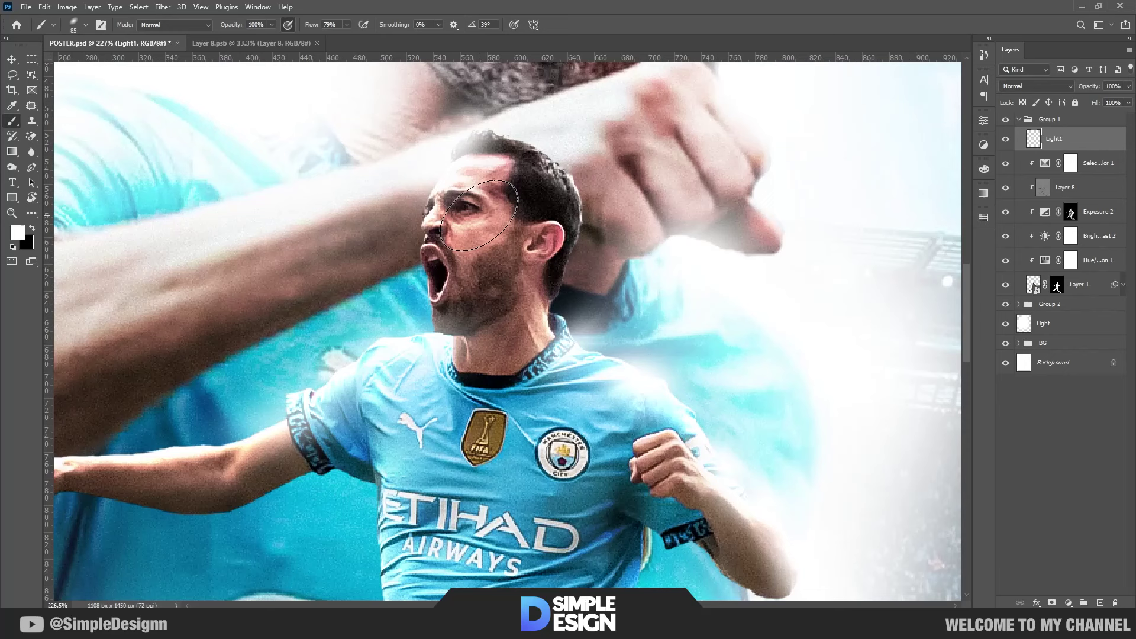
click(1098, 167)
Clip the new layer as Ligh2 and paint soft white glow over the neck and collar
alt+click(1098, 175)
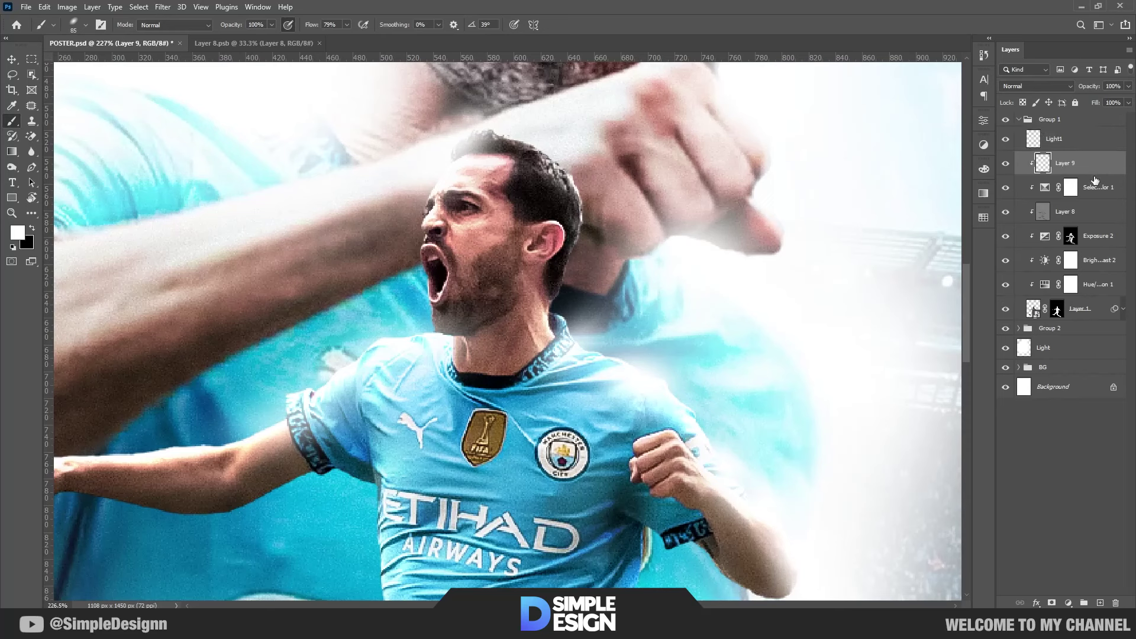
text(Ligh2)
key(Return)
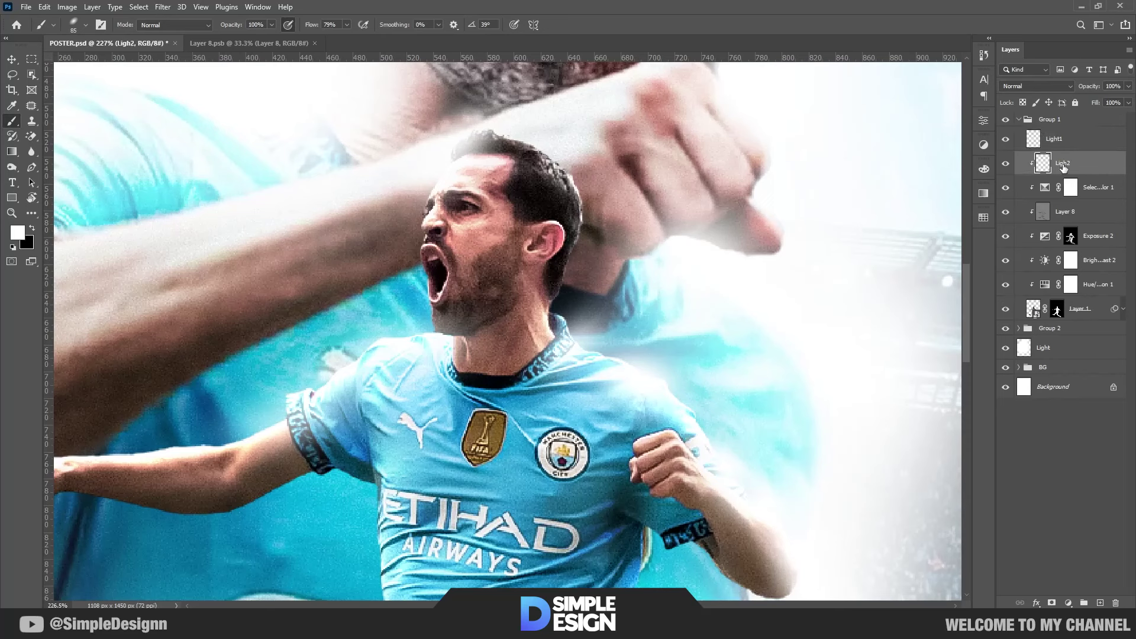
right_click(576, 314)
click(622, 415)
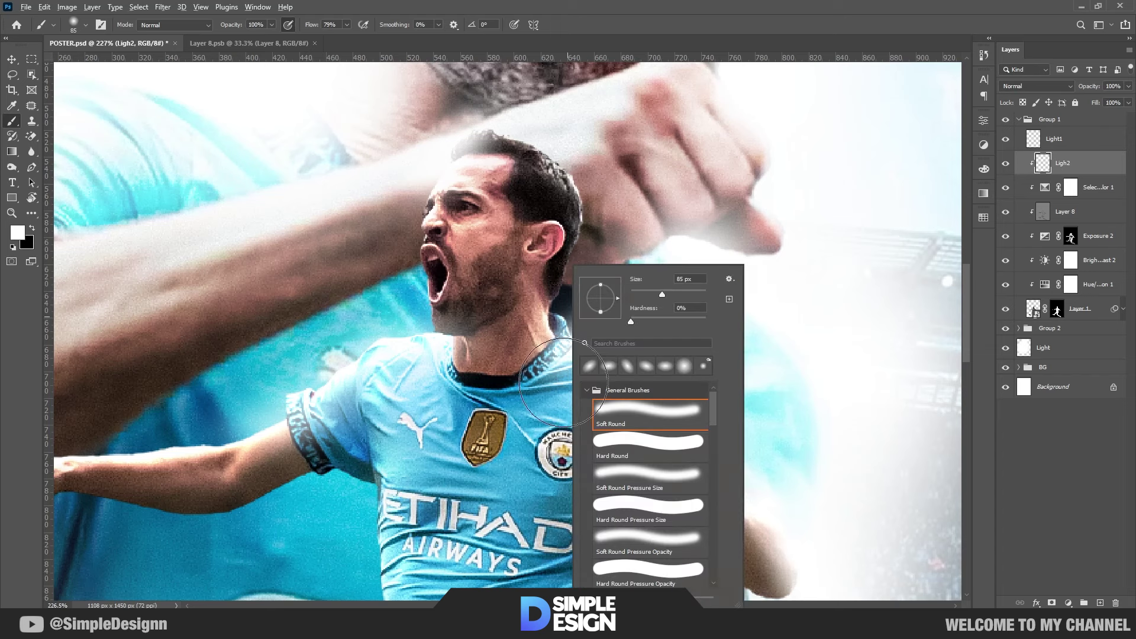
key(Return)
scroll(621, 352, up, 3)
scroll(570, 267, up, 2)
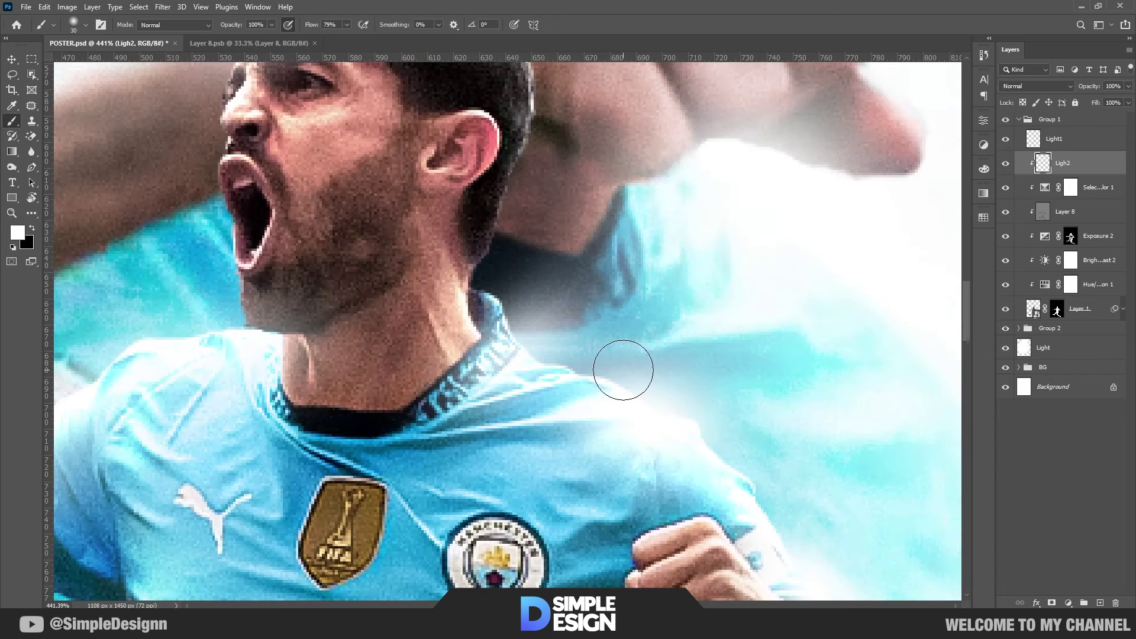
drag(488, 332, 583, 364)
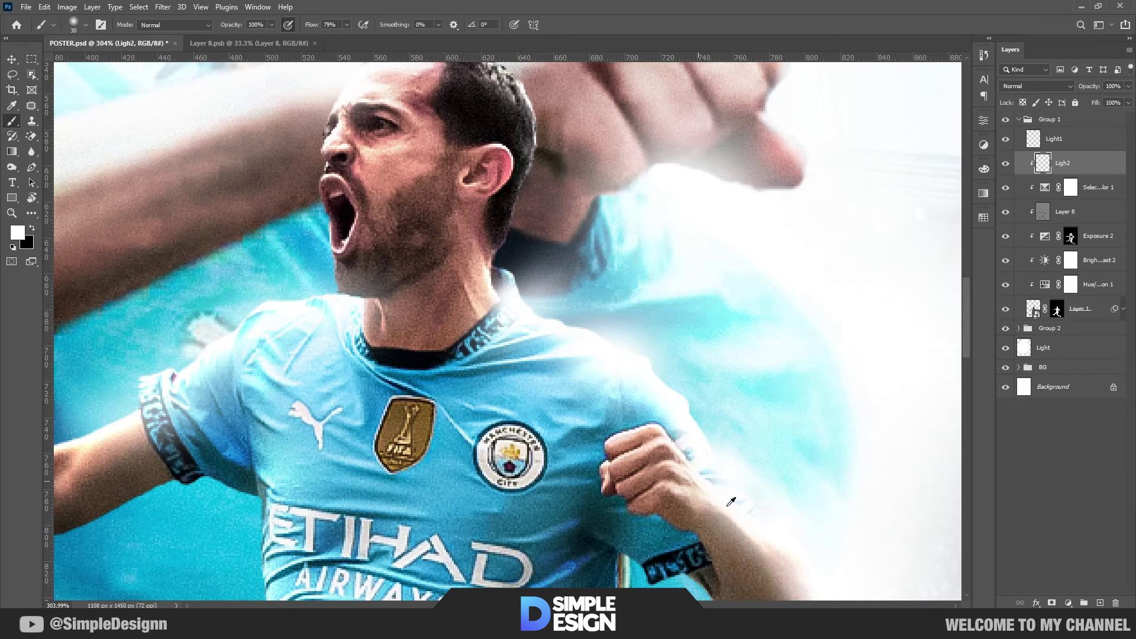
With a smaller brush, brighten the wrist and undo a trial stroke along the arm's edge
mouse_move(629, 404)
mouse_down()
mouse_move(791, 510)
mouse_move(677, 315)
mouse_up()
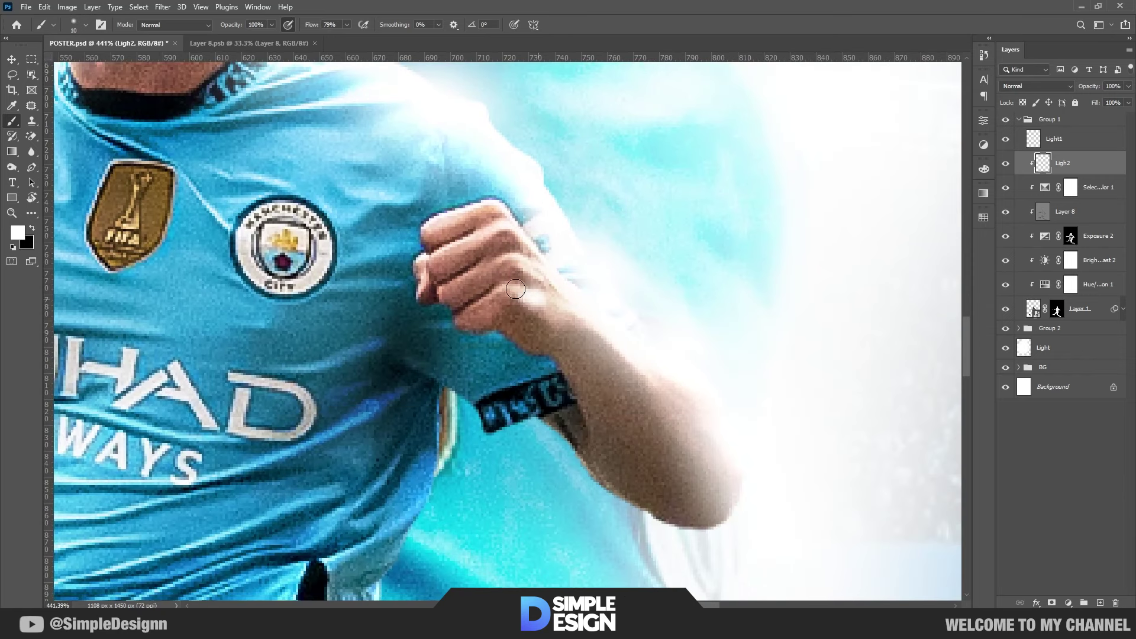
drag(516, 299, 533, 277)
scroll(604, 332, down, 2)
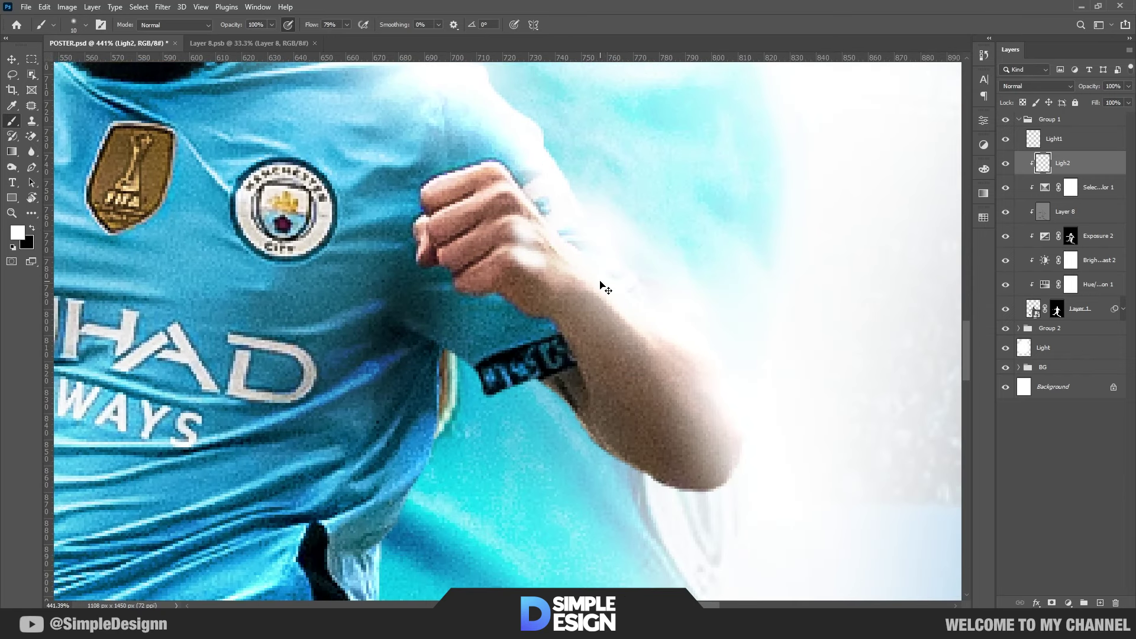
scroll(697, 350, up, 1)
drag(654, 278, 759, 437)
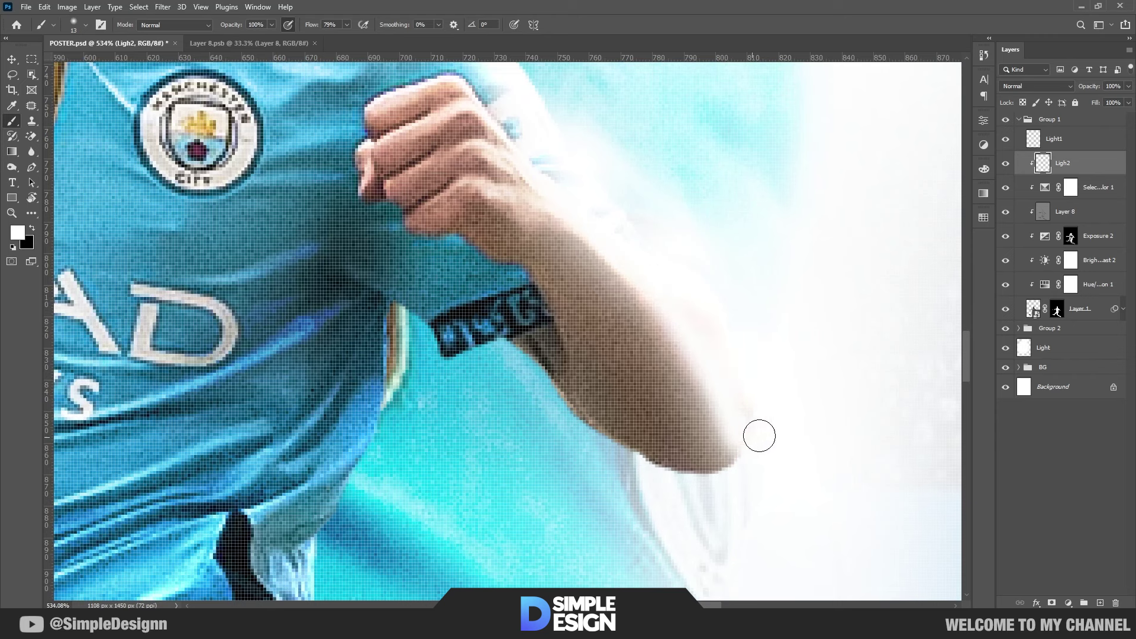
key(ctrl+z)
scroll(794, 452, down, 3)
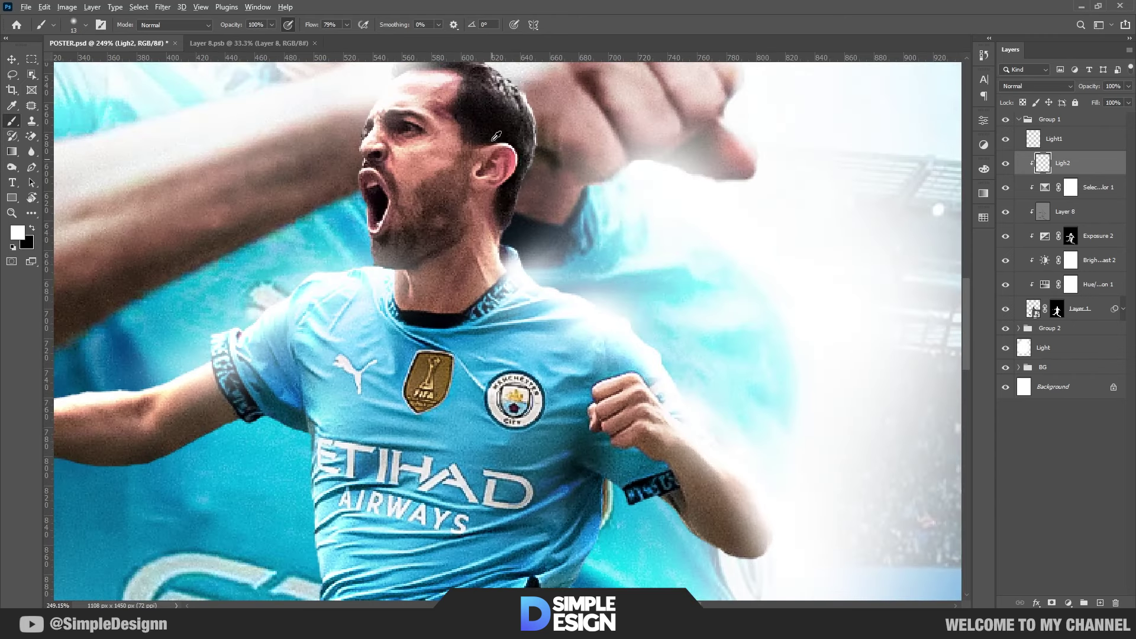
scroll(535, 314, up, 3)
scroll(622, 235, down, 2)
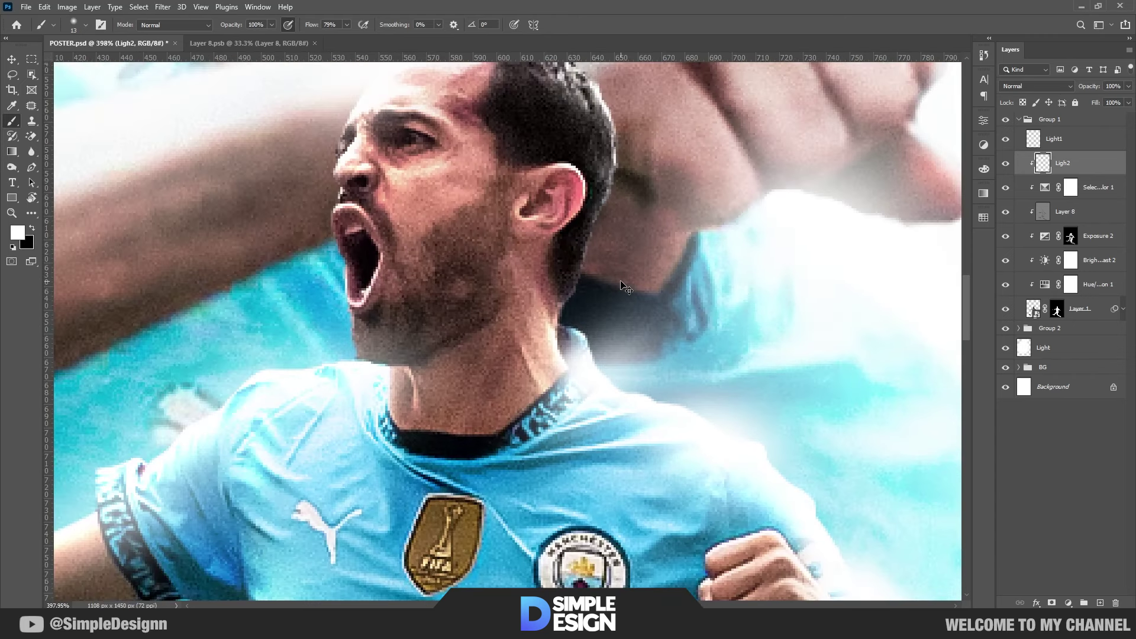
At 34% flow, add soft light along the top of the hair, then enlarge the brush to 124 px
text(5034)
scroll(538, 127, up, 1)
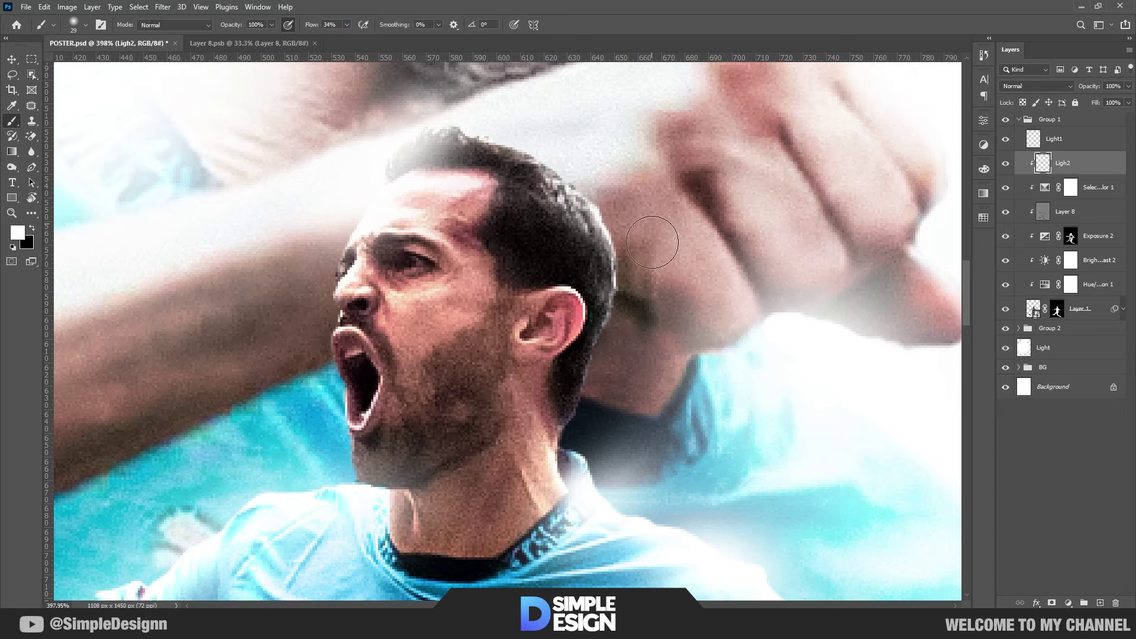
scroll(626, 303, down, 1)
mouse_move(626, 304)
mouse_down()
mouse_move(360, 365)
mouse_move(390, 440)
mouse_up()
alt+right_click(401, 492)
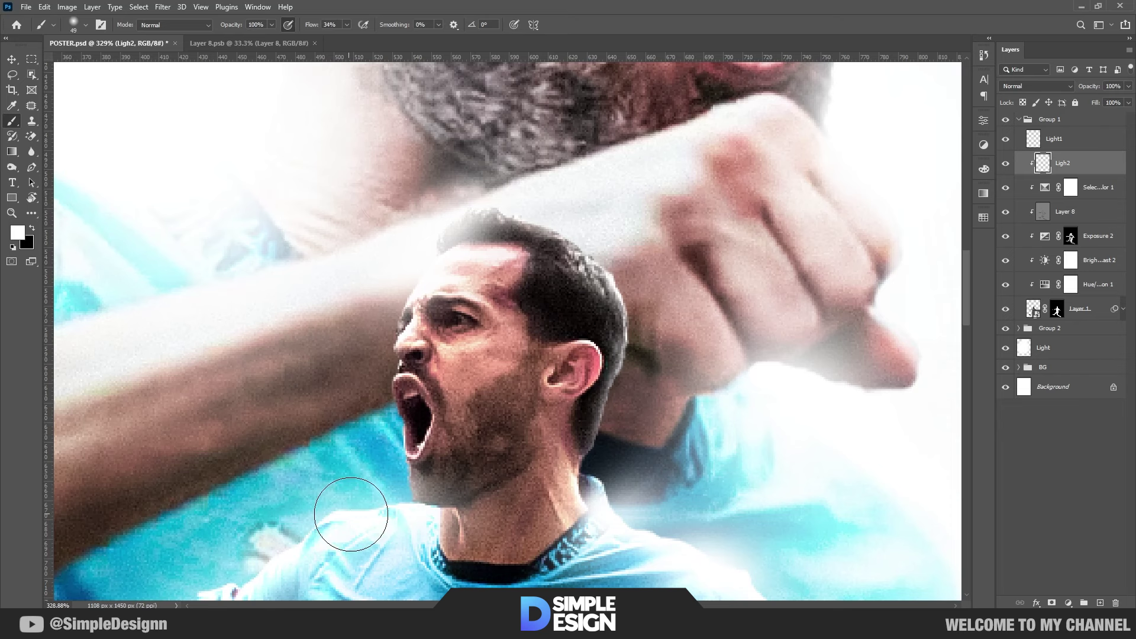
drag(348, 515, 460, 380)
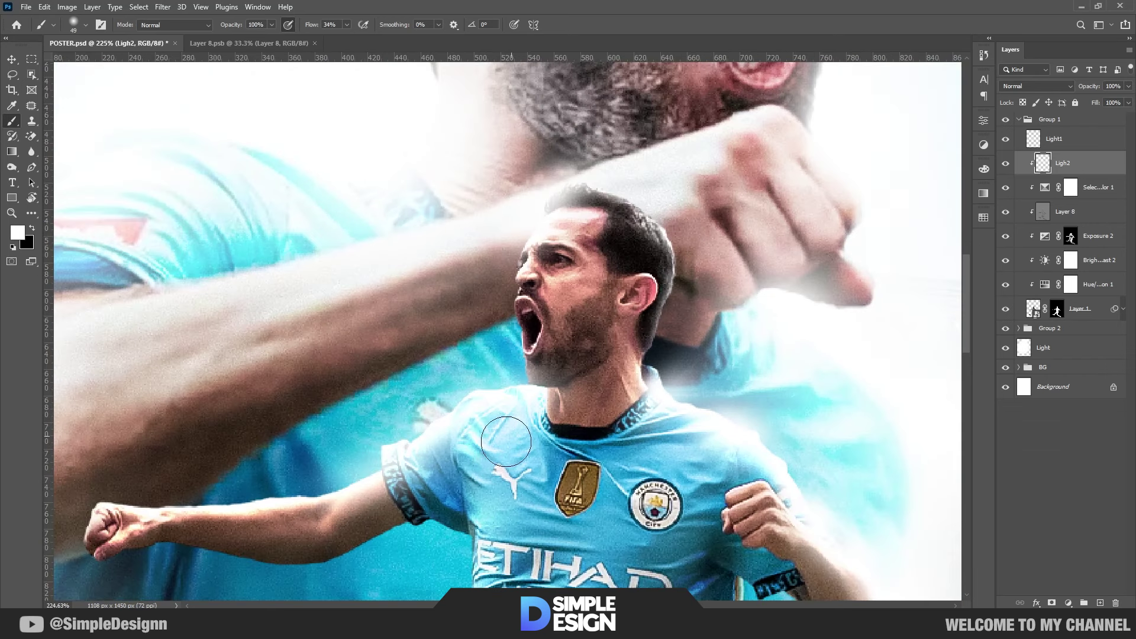
scroll(266, 509, down, 3)
drag(375, 454, 484, 423)
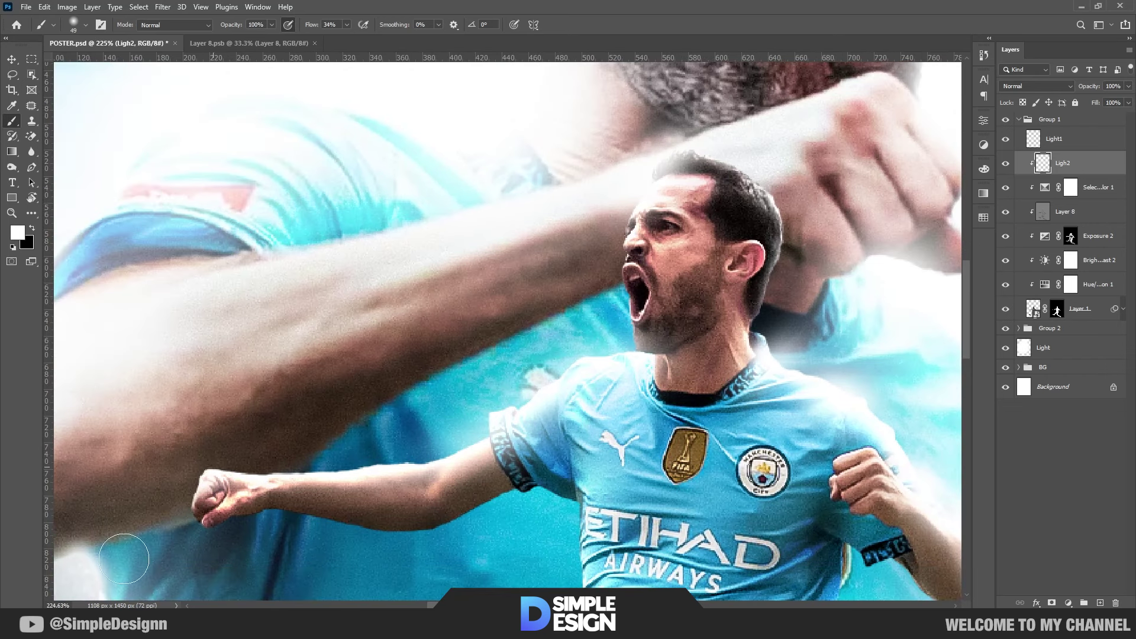
scroll(337, 292, down, 2)
mouse_move(573, 430)
mouse_down()
mouse_move(600, 479)
mouse_move(637, 267)
mouse_up()
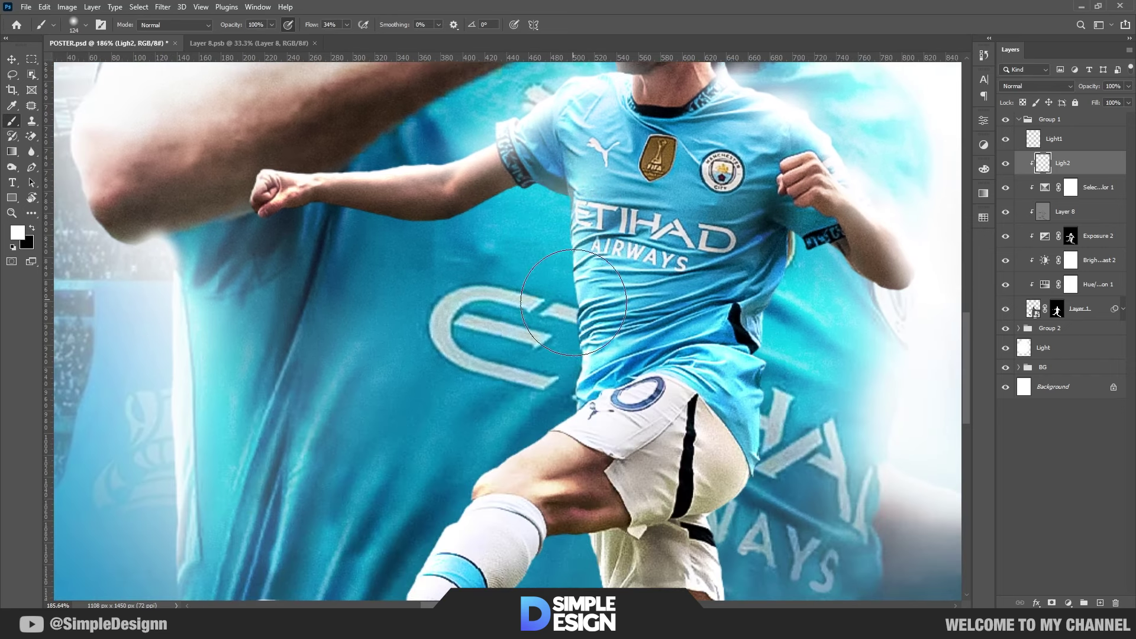
Scroll around the canvas to review the new rim light on the player
scroll(572, 326, down, 10)
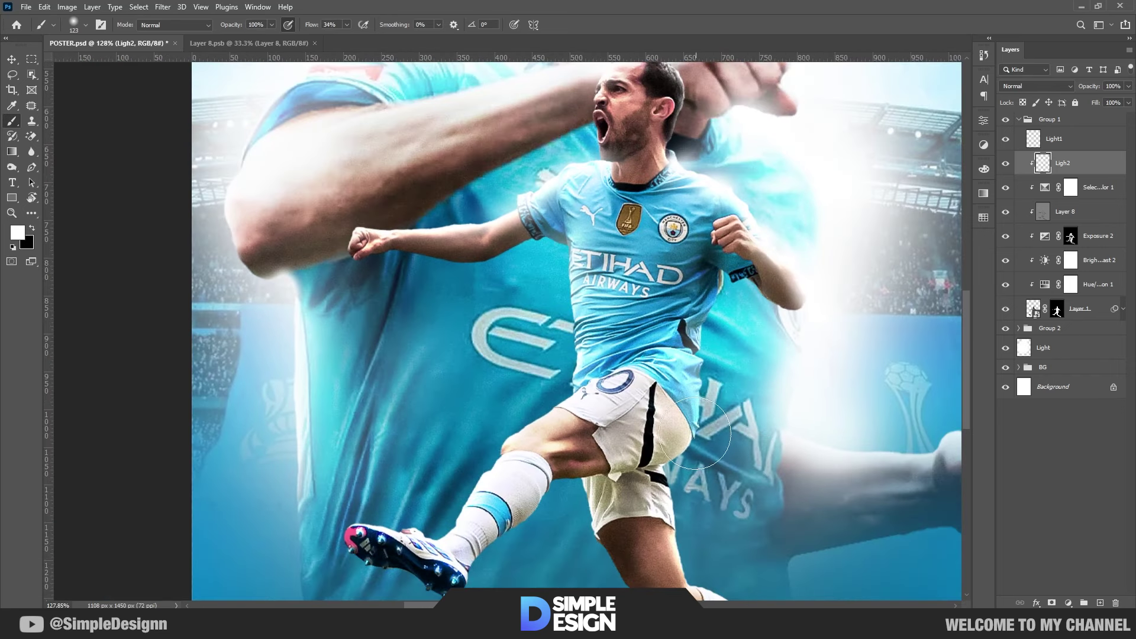
scroll(486, 355, up, 7)
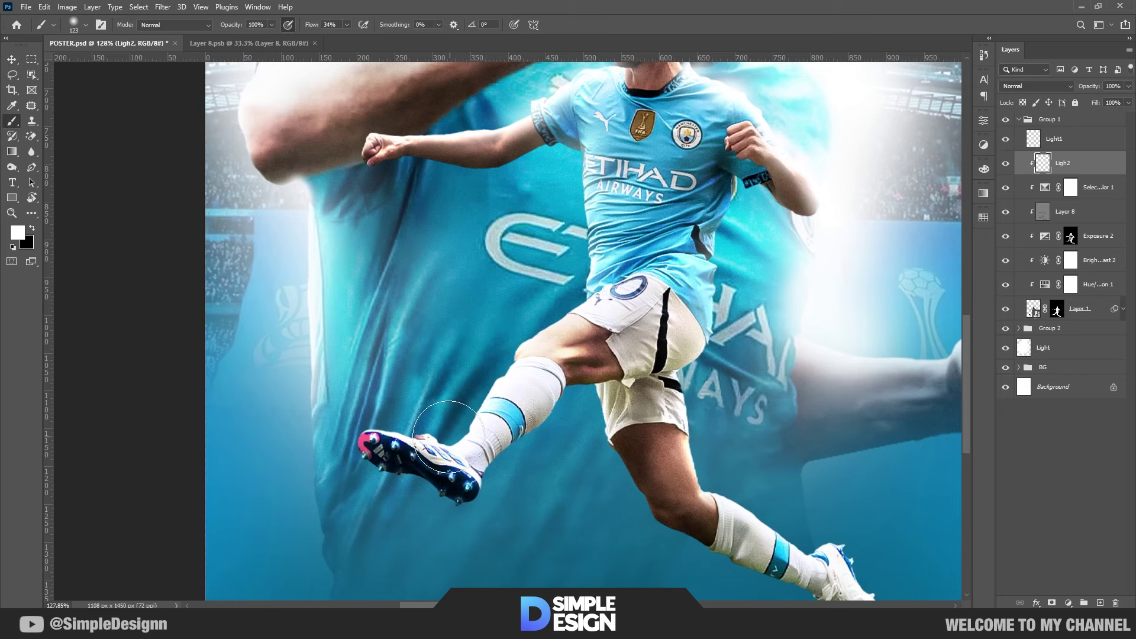
scroll(811, 545, down, 3)
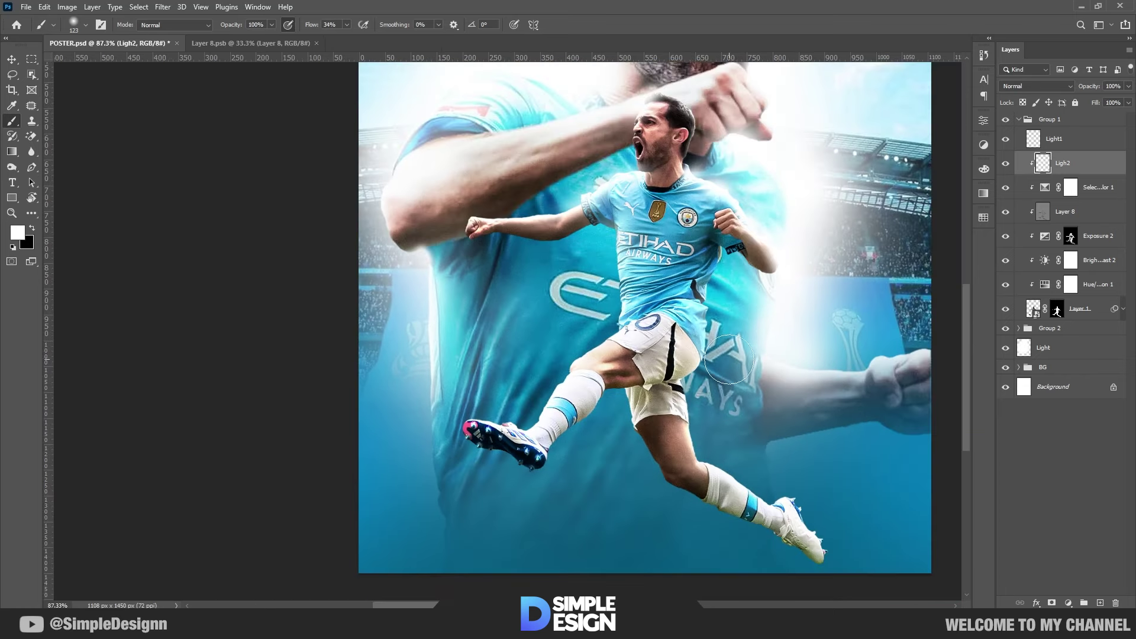
scroll(717, 375, down, 2)
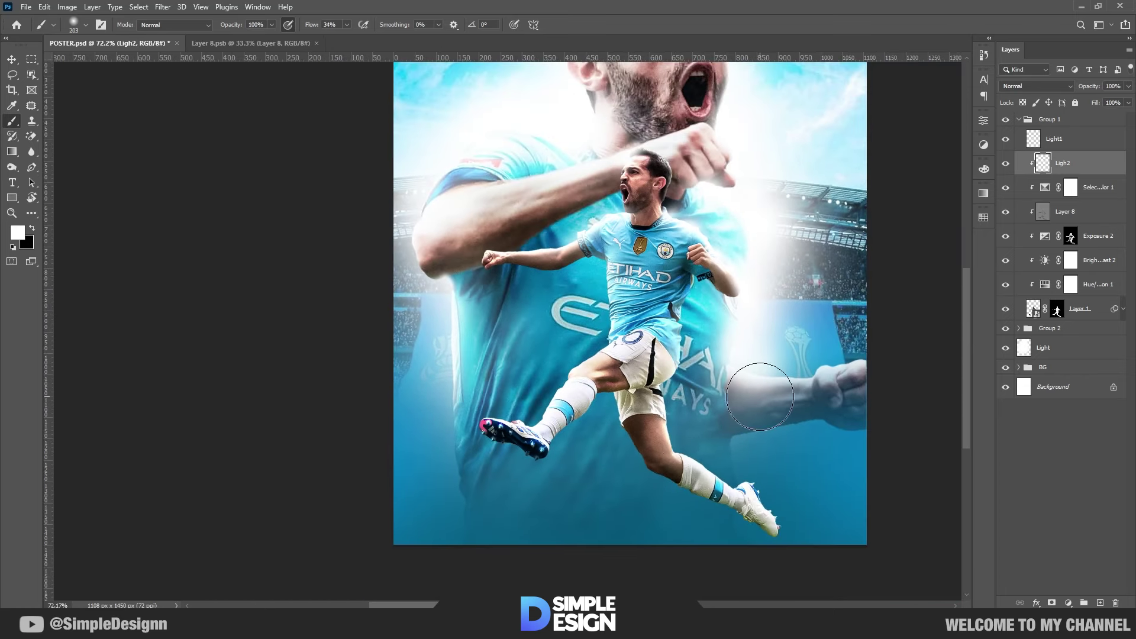
scroll(748, 380, up, 2)
scroll(664, 181, up, 2)
scroll(665, 182, up, 5)
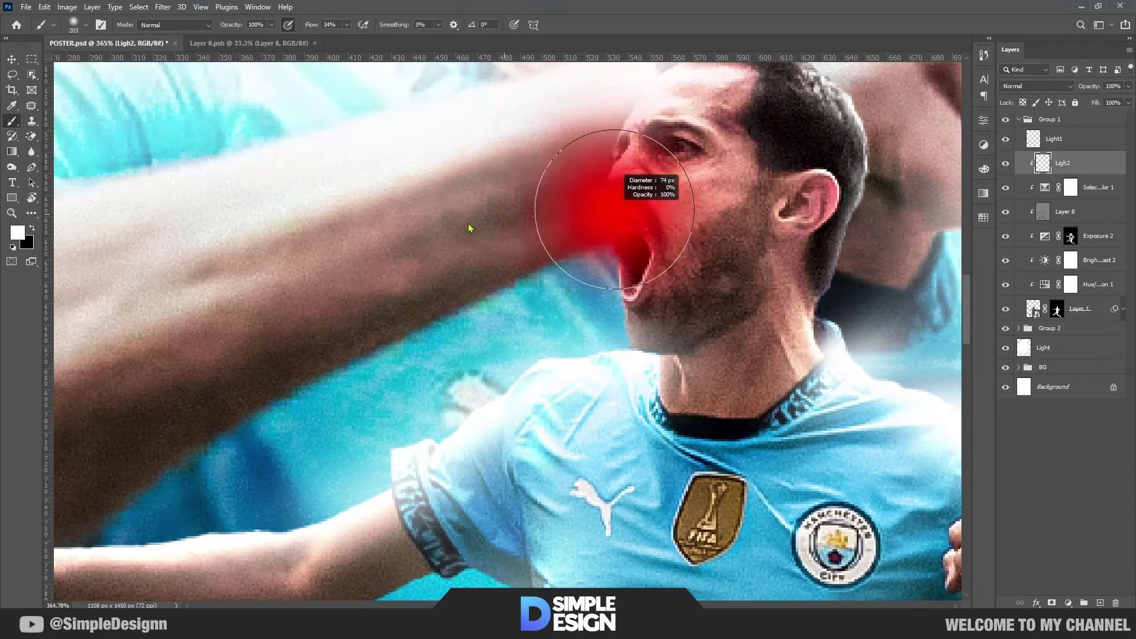
scroll(527, 280, down, 2)
scroll(411, 309, down, 2)
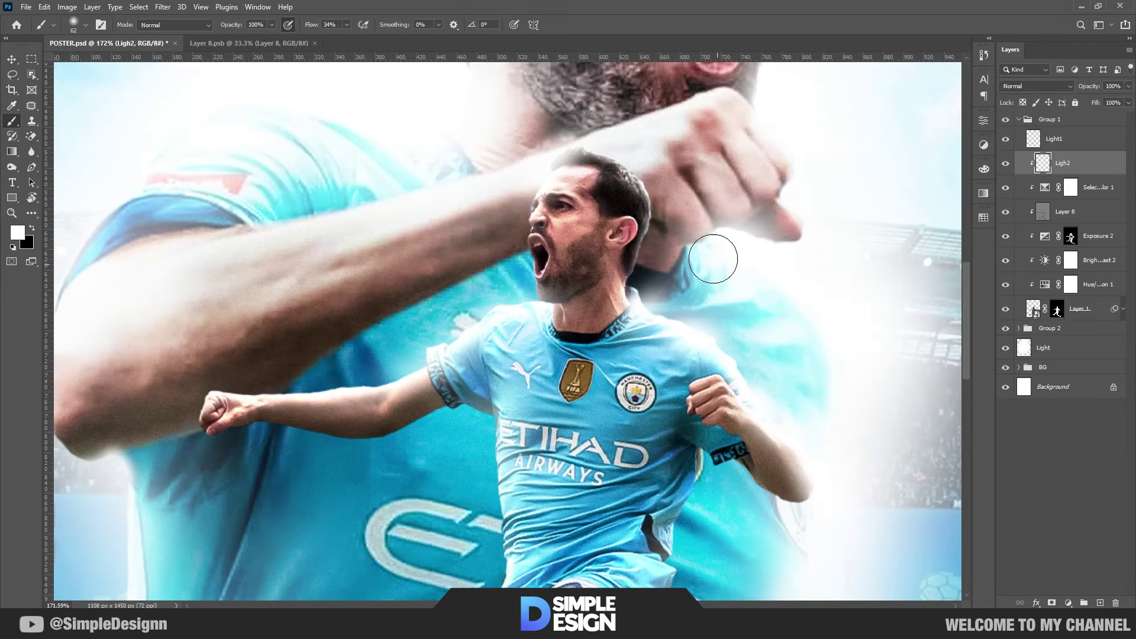
scroll(718, 255, down, 1)
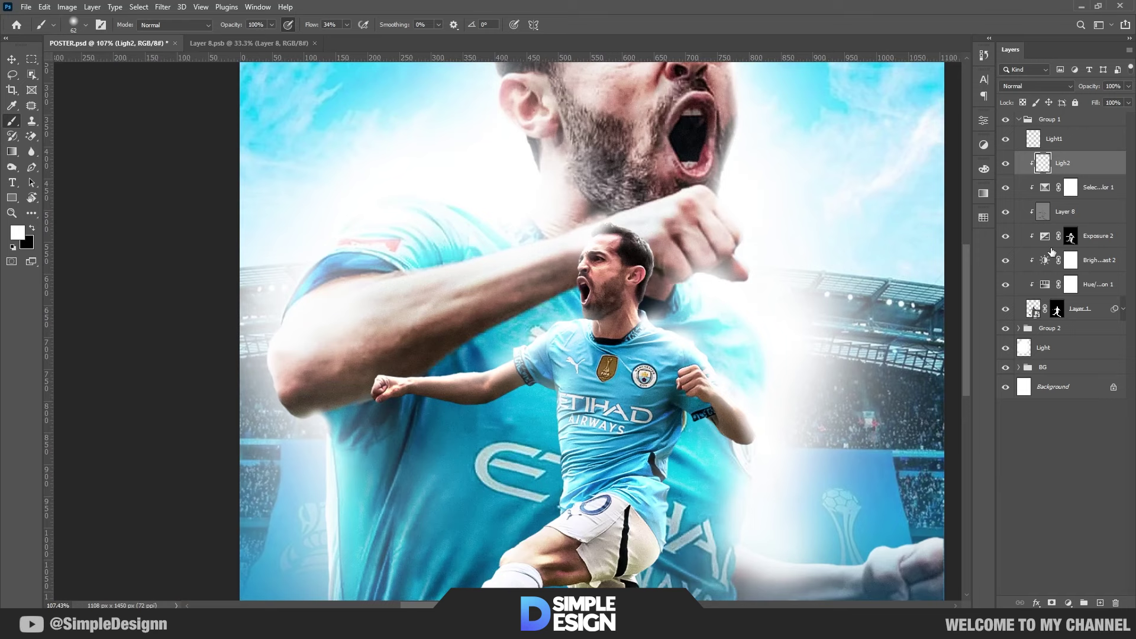
Compare Exposure 2 and Brightness/Contrast 2, then add a brightening Brightness/Contrast layer above Exposure 2
click(1006, 239)
click(1007, 238)
click(1006, 260)
click(1006, 260)
click(1103, 239)
click(1069, 603)
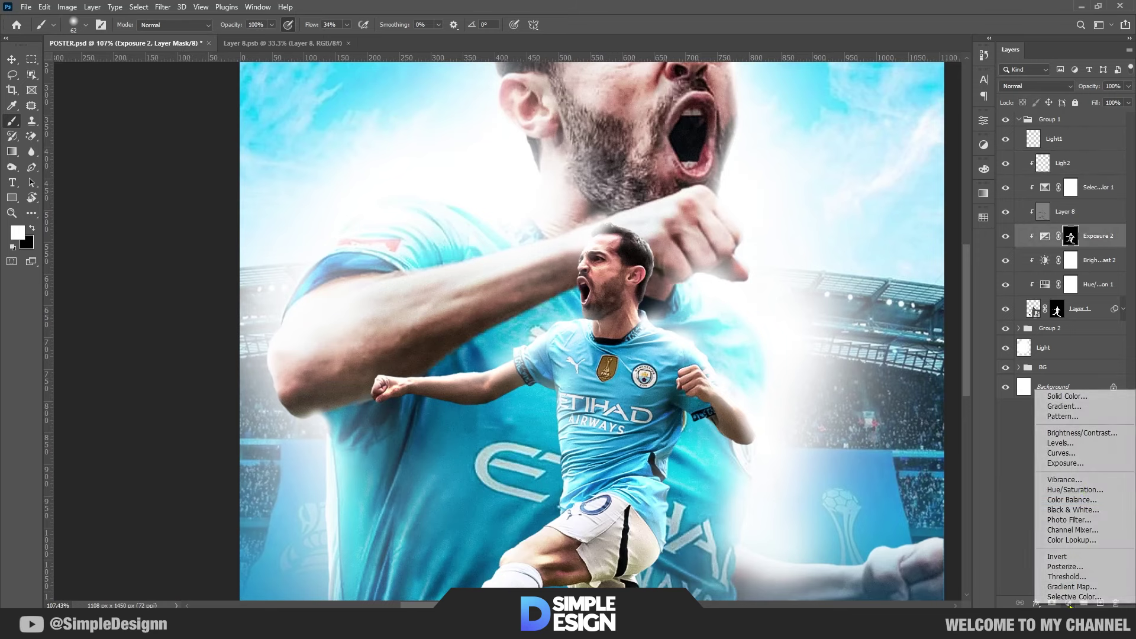
click(1073, 434)
drag(884, 188, 914, 188)
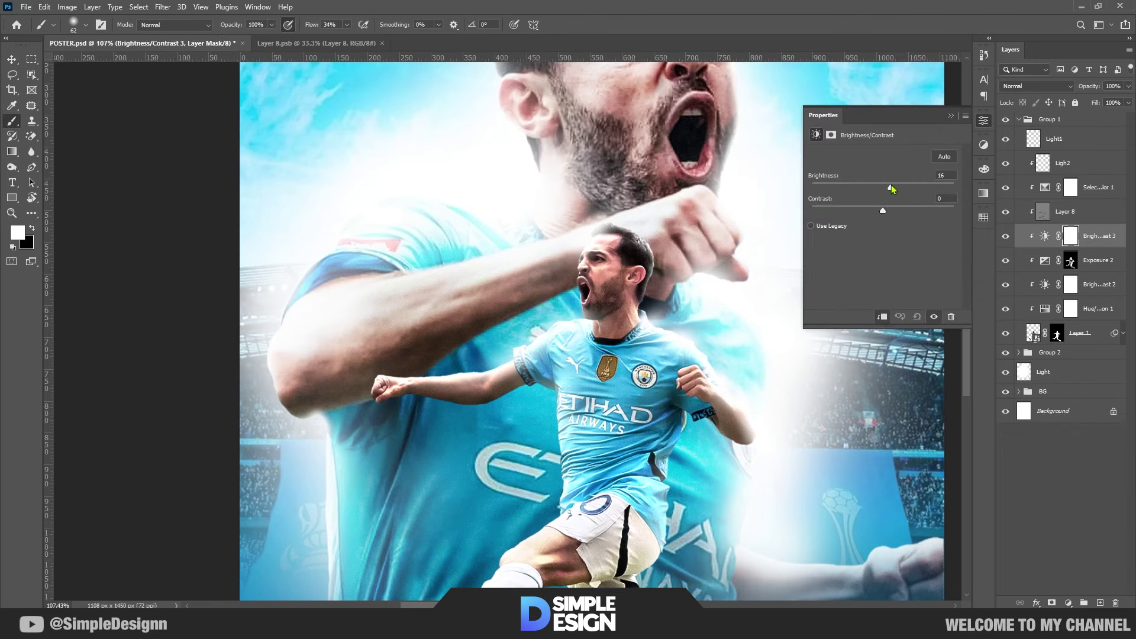
click(950, 116)
Invert its mask, paint the brightening back onto the head, arm and shoulder, and shrink the brush to 100 px
key(ctrl+i)
alt+scroll(613, 314, up, 3)
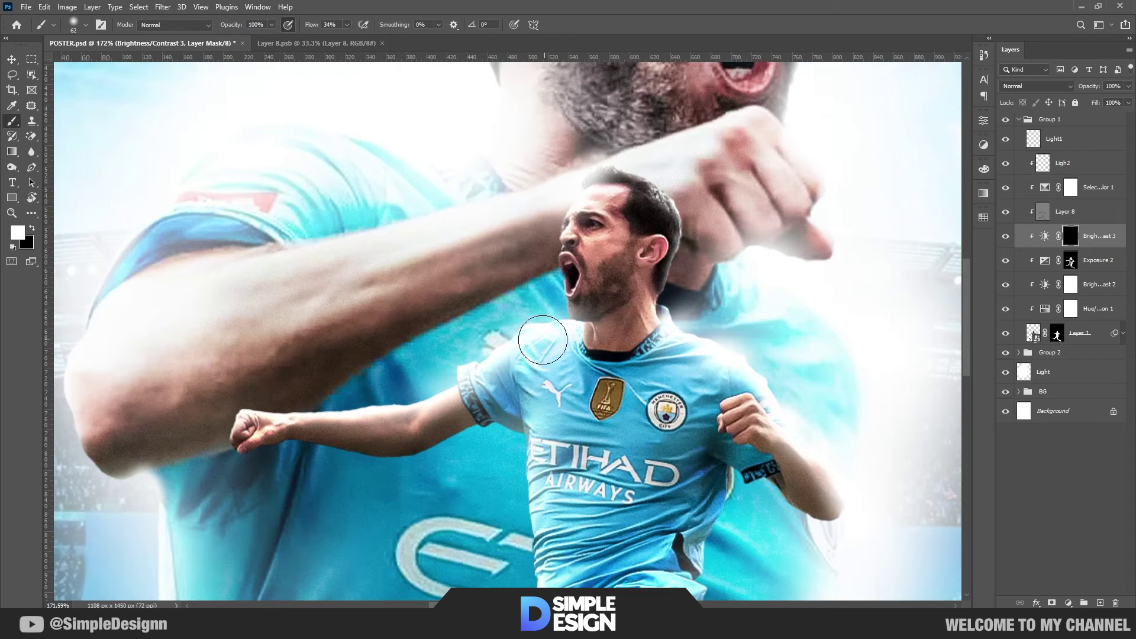
drag(562, 302, 568, 207)
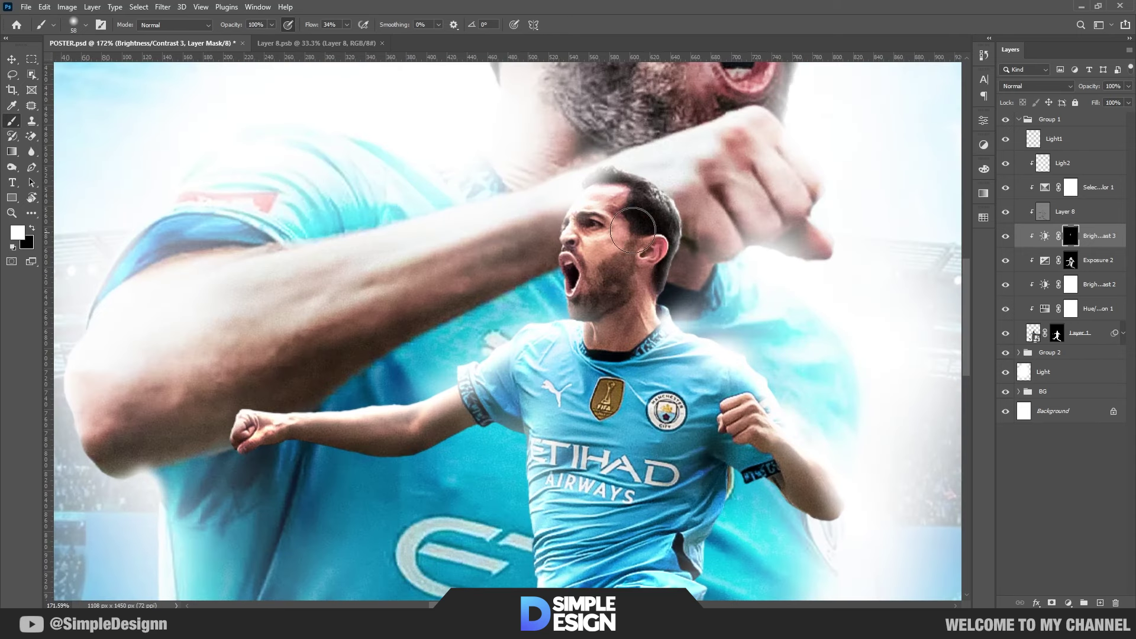
scroll(601, 296, down, 2)
mouse_move(529, 339)
mouse_down()
mouse_move(449, 373)
mouse_move(402, 415)
mouse_up()
alt+scroll(704, 356, down, 2)
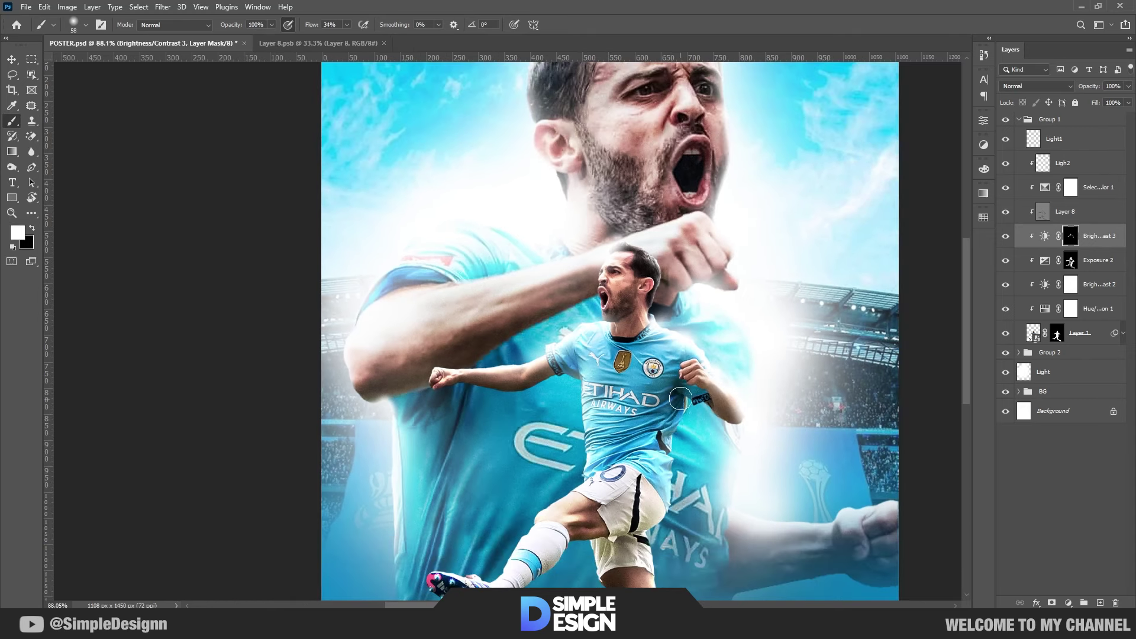
scroll(591, 432, down, 1)
scroll(621, 449, down, 1)
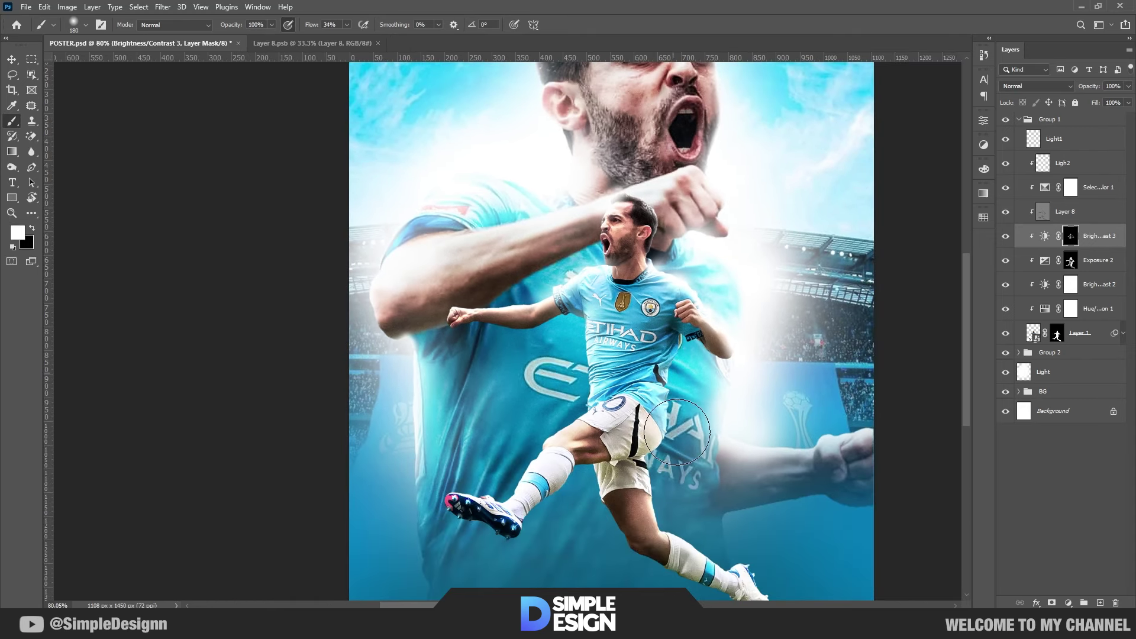
drag(666, 487, 654, 486)
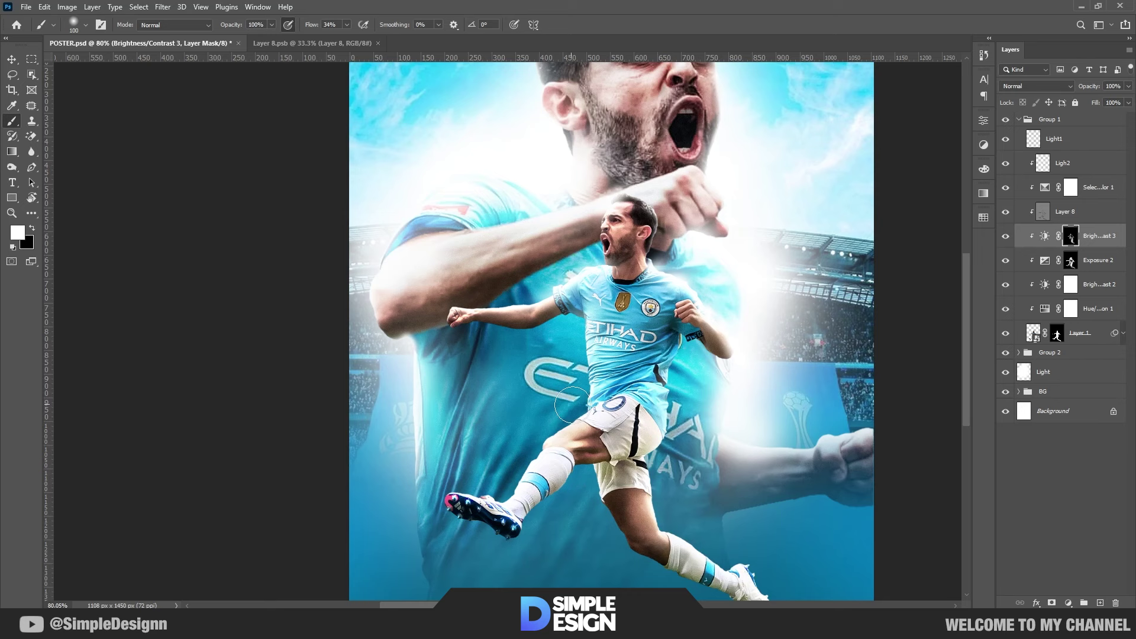
alt+scroll(615, 382, down, 2)
alt+scroll(493, 502, up, 1)
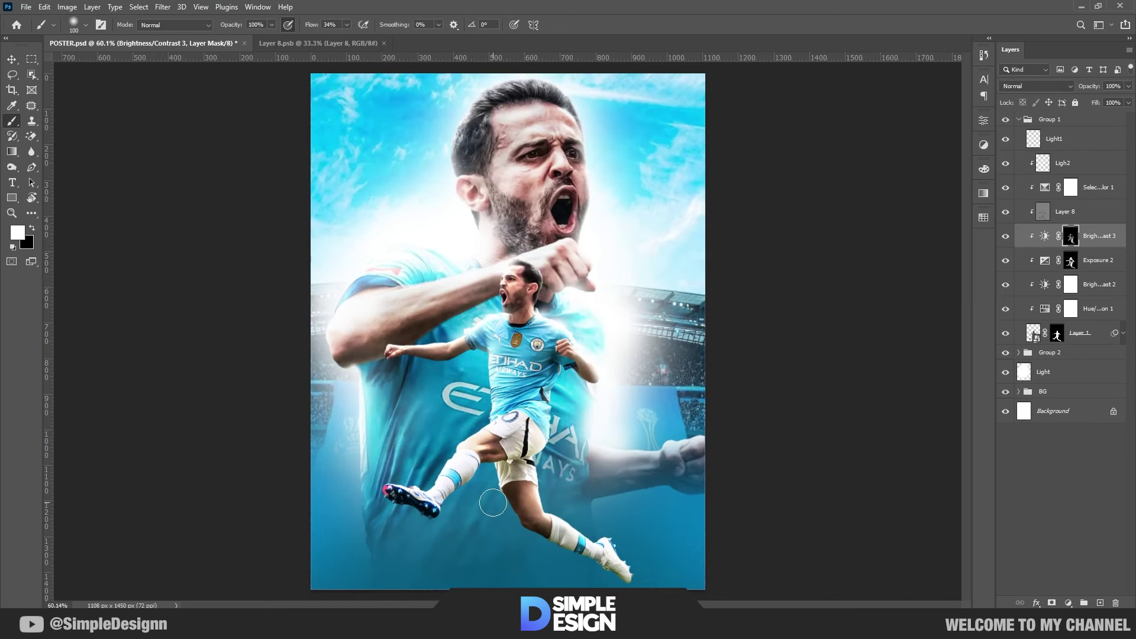
alt+scroll(643, 539, up, 1)
alt+scroll(643, 538, up, 1)
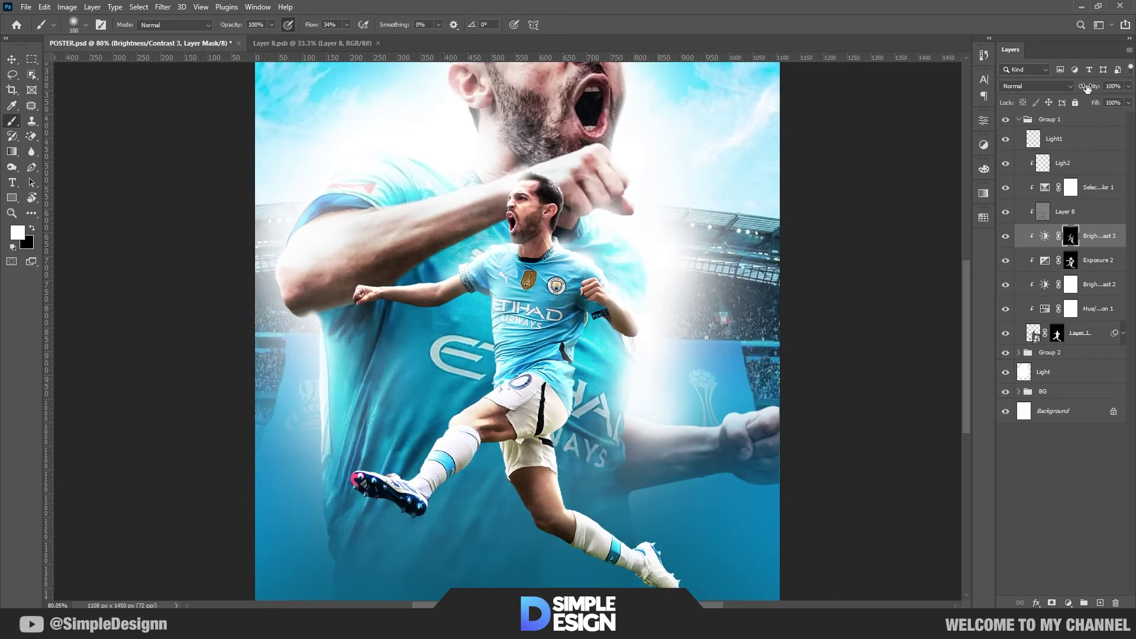
Lower Brightness/Contrast 3 to 46% opacity and compare Ligh2, the top light layer and Selective Color 1 on and off
drag(1087, 88, 1086, 184)
click(1006, 164)
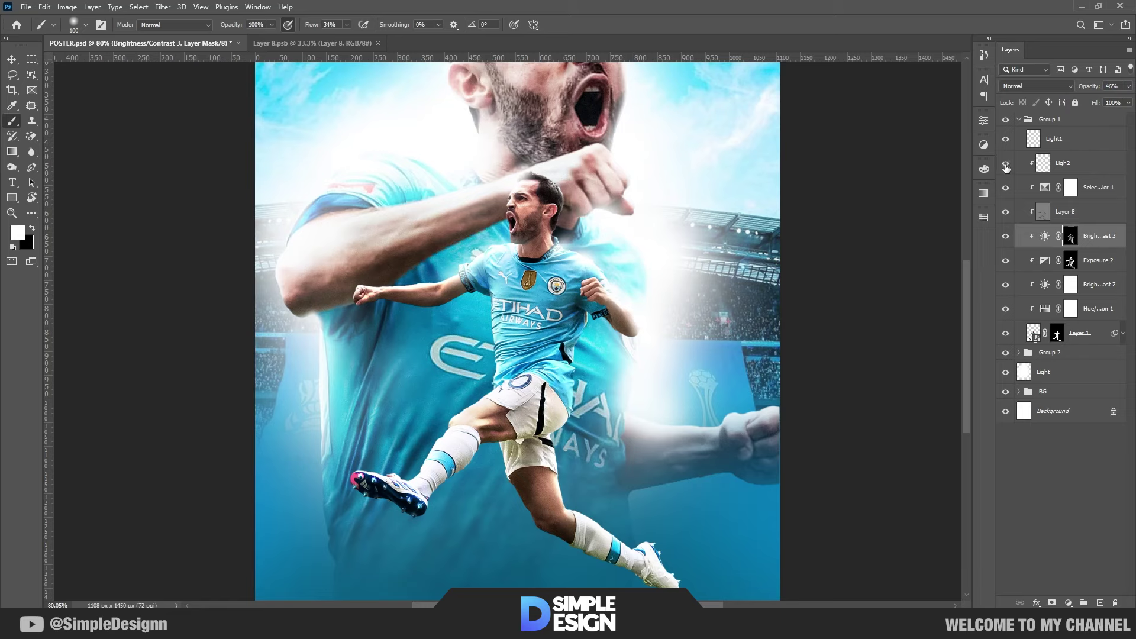
click(1006, 165)
click(1005, 164)
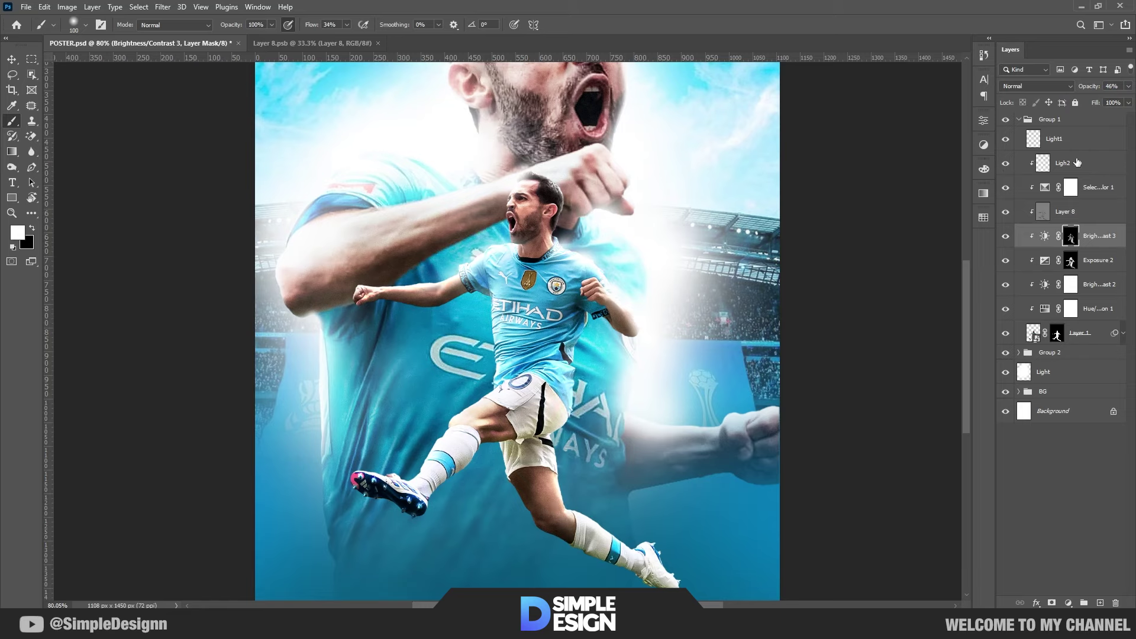
click(1059, 164)
click(1007, 145)
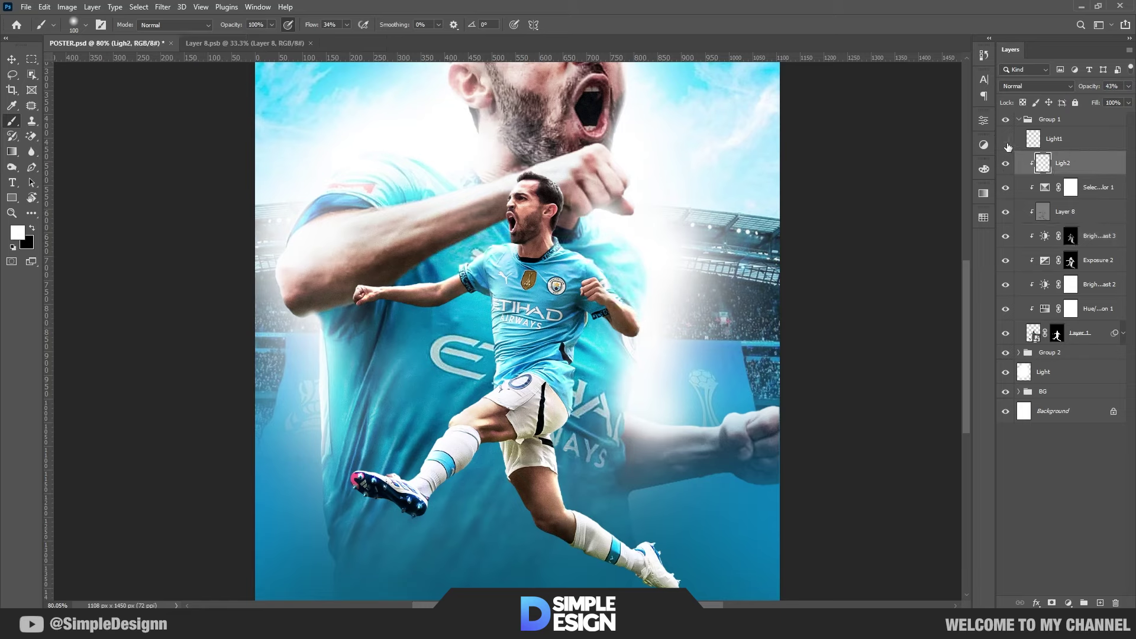
click(1006, 188)
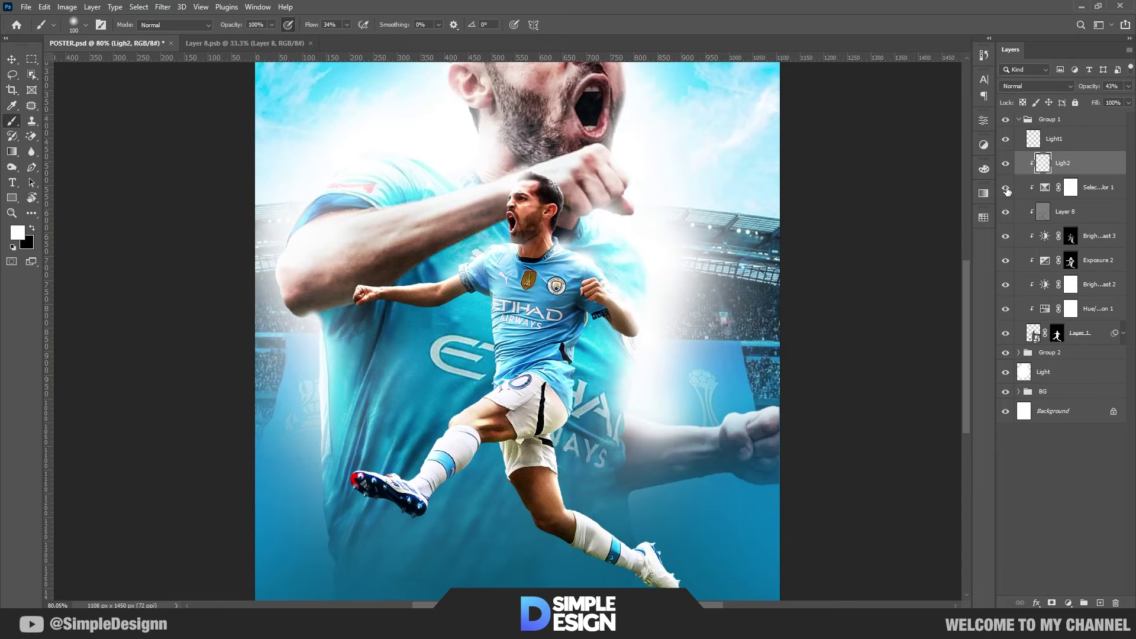
click(1102, 187)
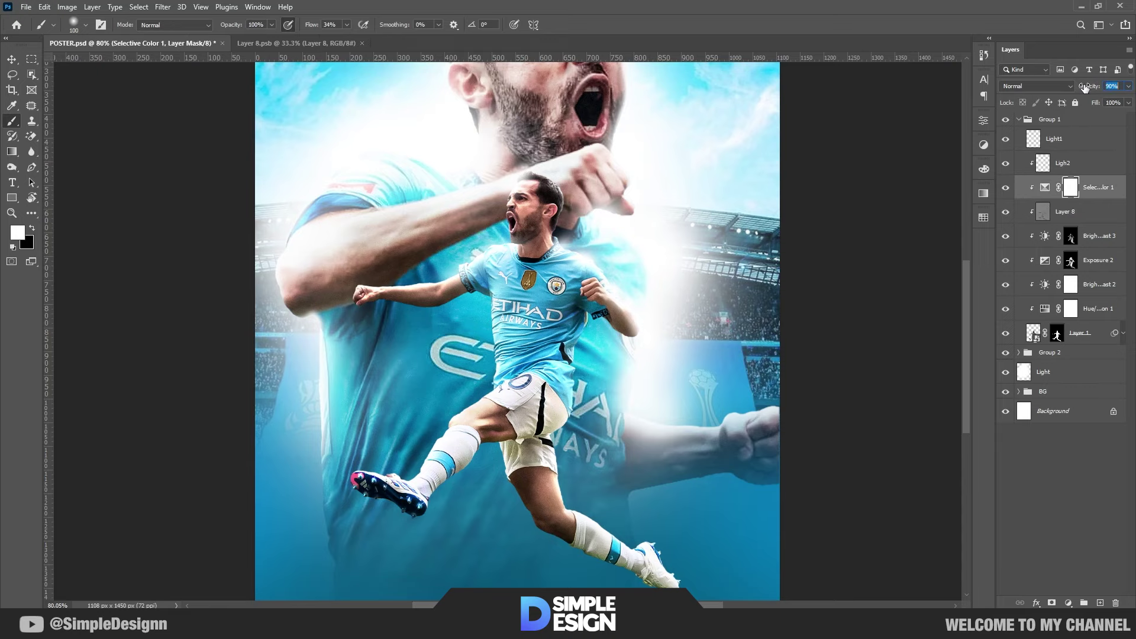
click(1059, 461)
Save the poster document and scroll to review the result
scroll(573, 401, down, 3)
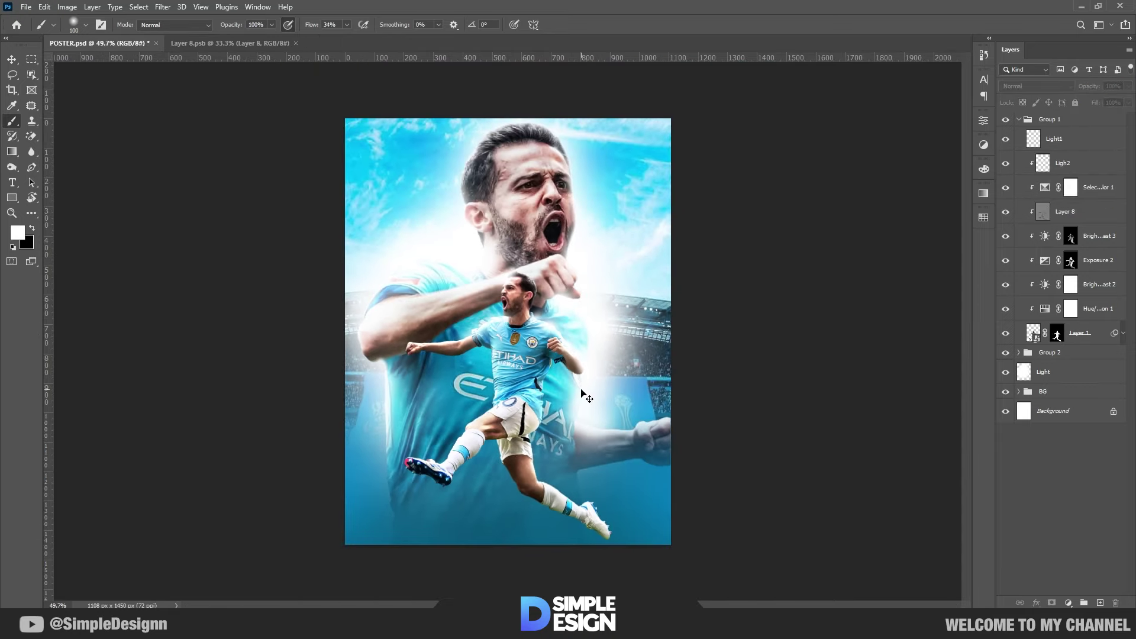
key(ctrl+s)
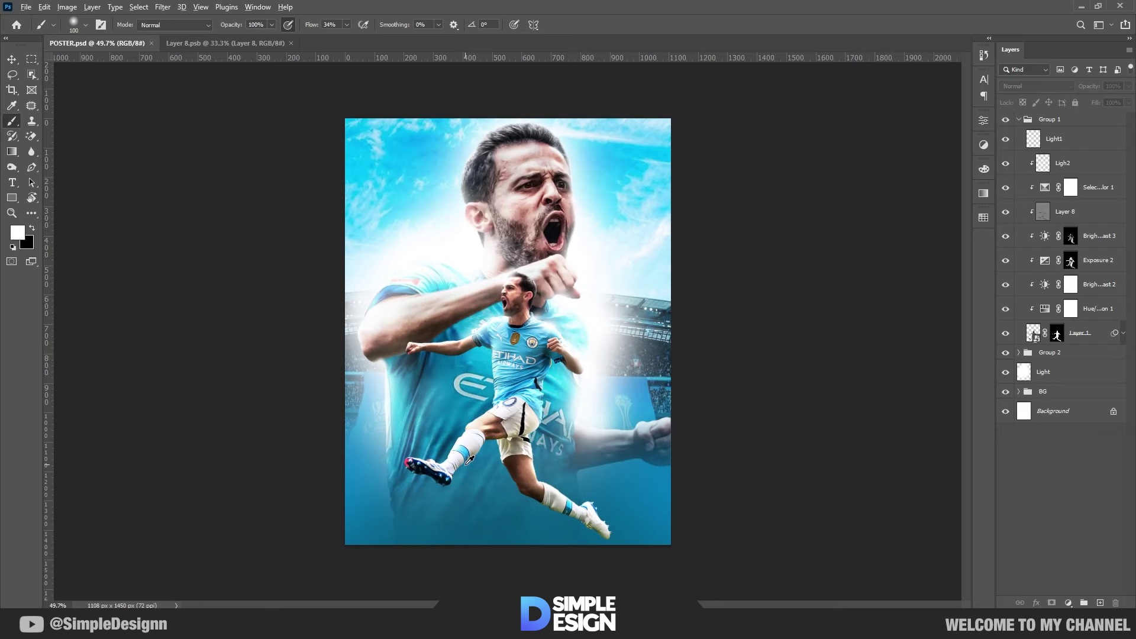
scroll(469, 461, up, 1)
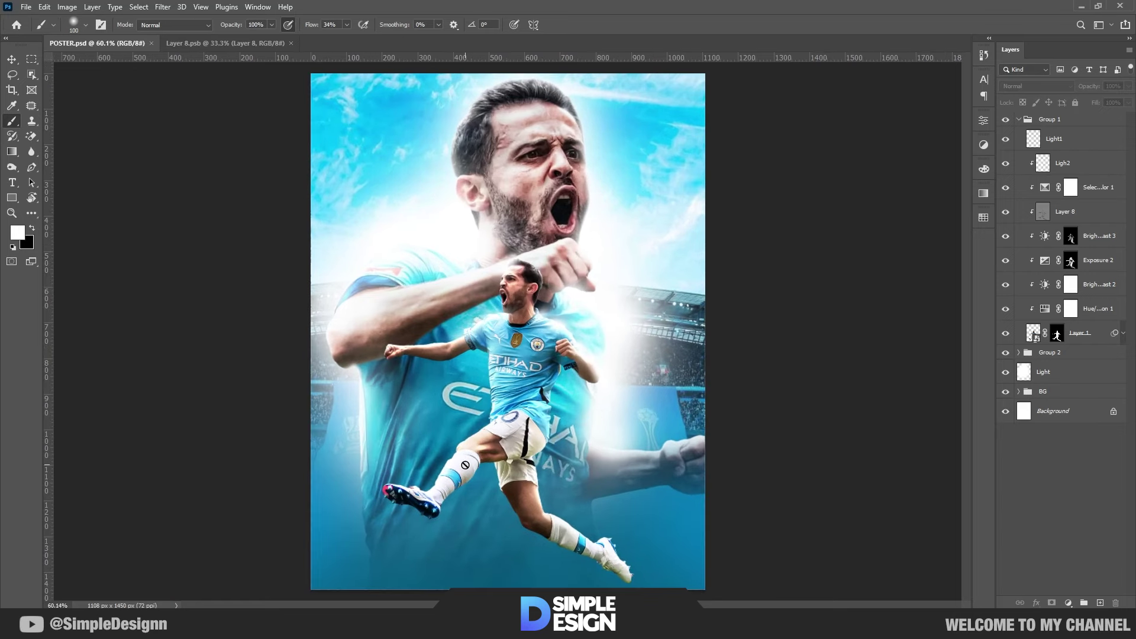
scroll(486, 436, up, 1)
scroll(534, 350, up, 2)
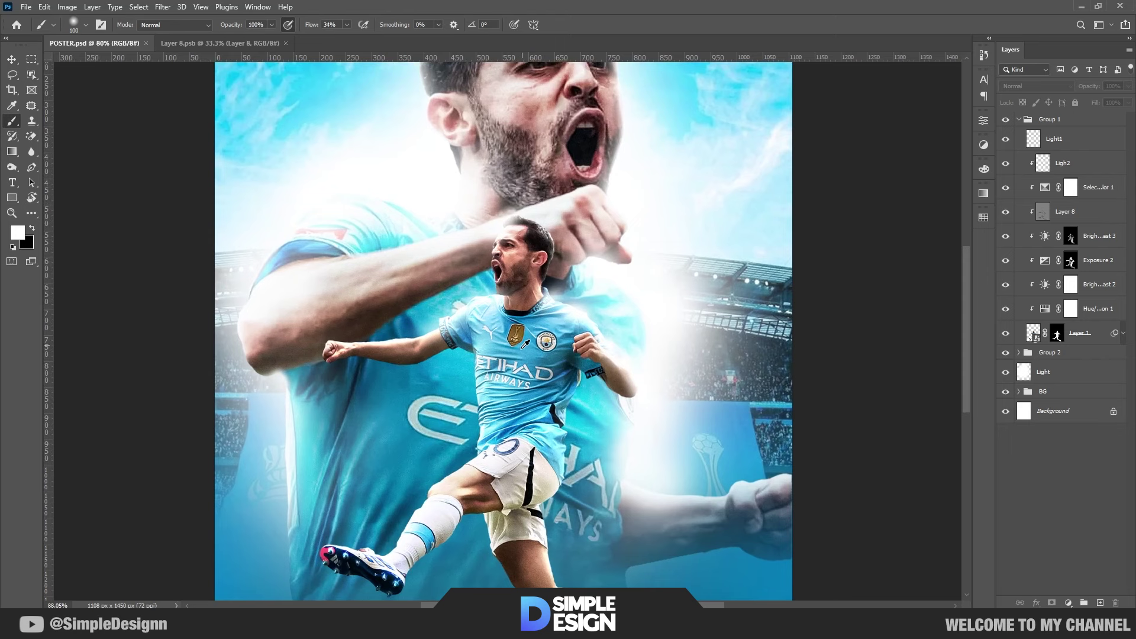
scroll(526, 352, up, 2)
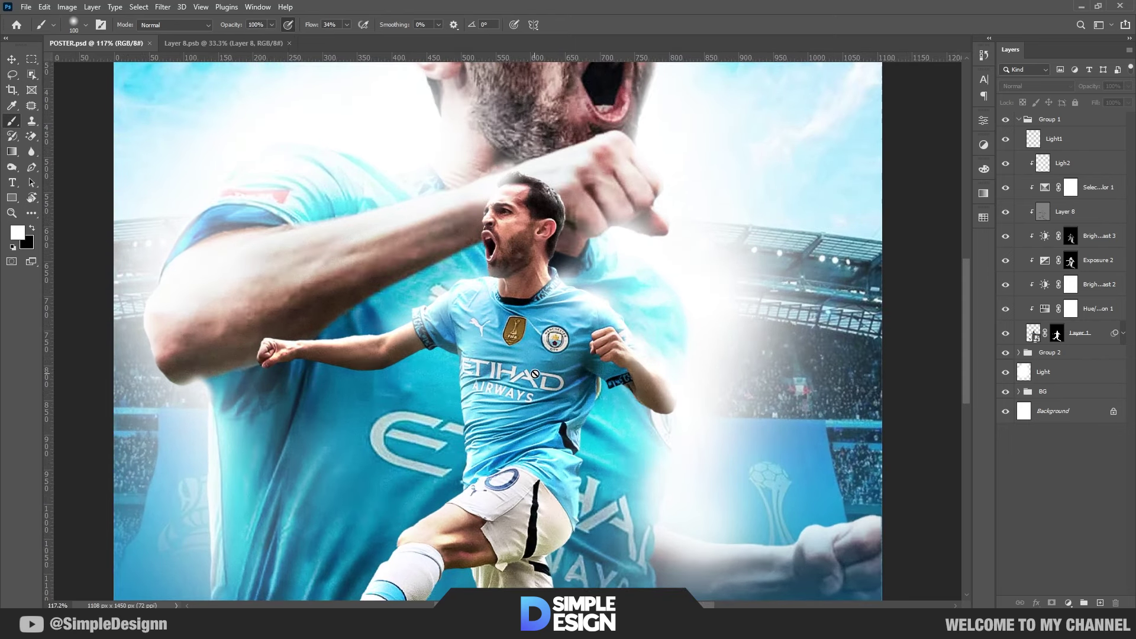
scroll(534, 374, down, 3)
scroll(535, 374, down, 1)
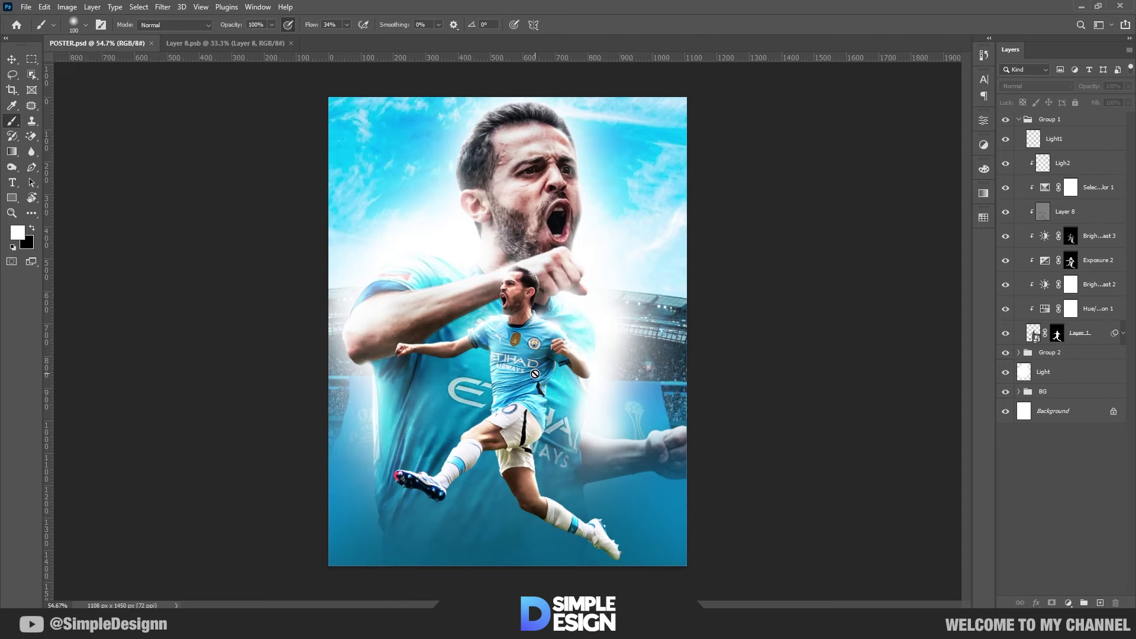
scroll(534, 374, up, 4)
Expand Group 2, hide Layer 6, and toggle Layers 5, 7 and Light to compare the glow
key(v)
click(634, 348)
click(1006, 373)
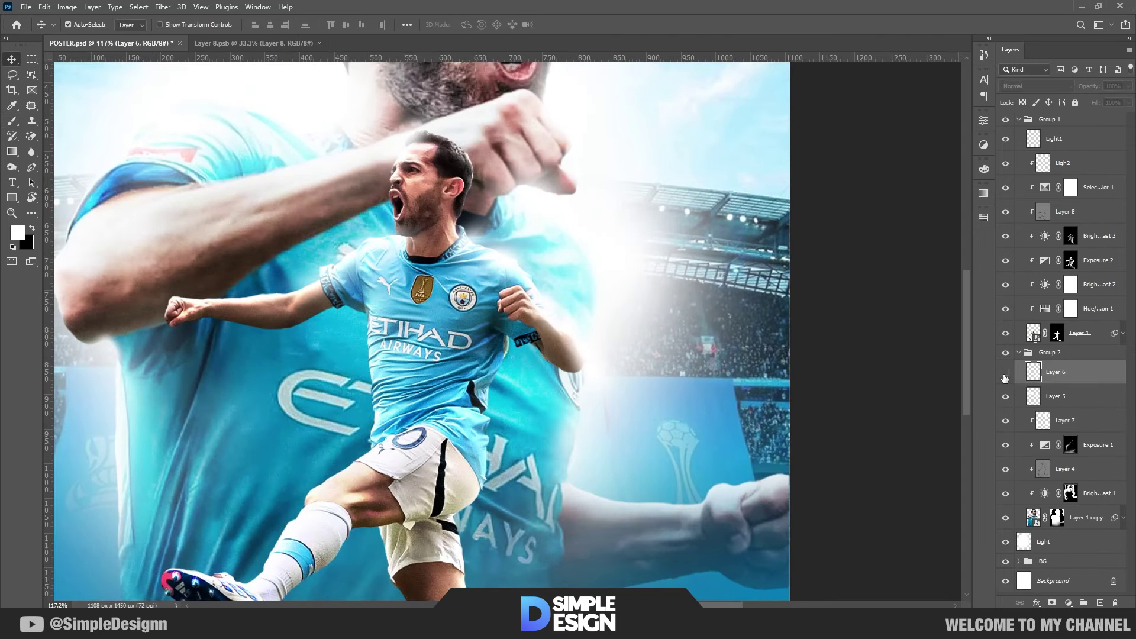
scroll(537, 325, down, 2)
scroll(537, 326, down, 1)
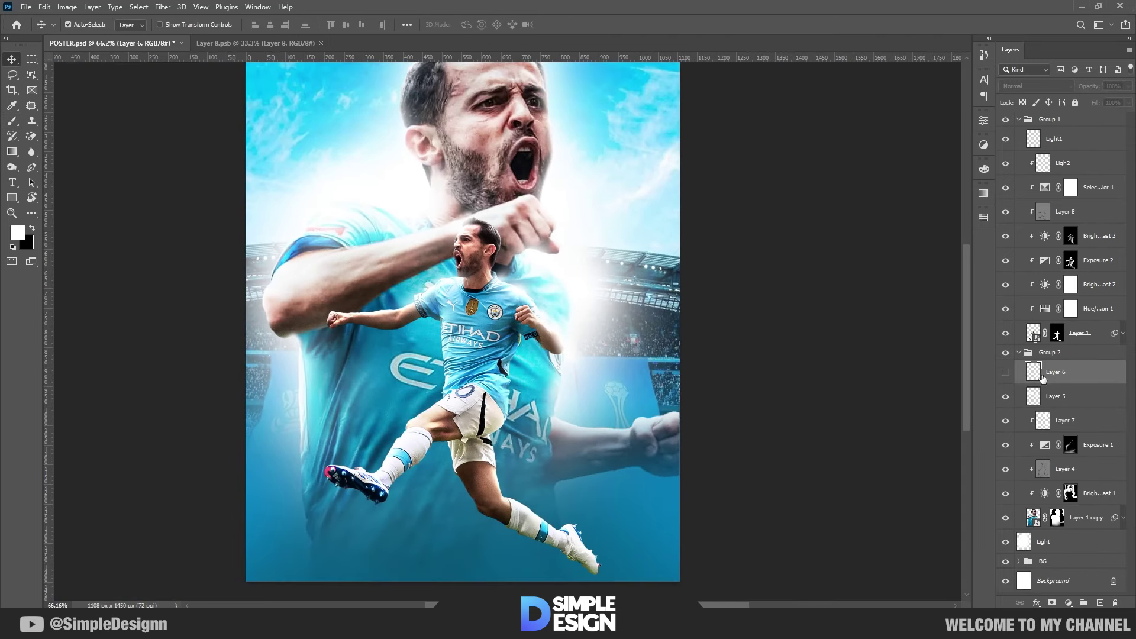
click(1006, 373)
scroll(843, 388, down, 1)
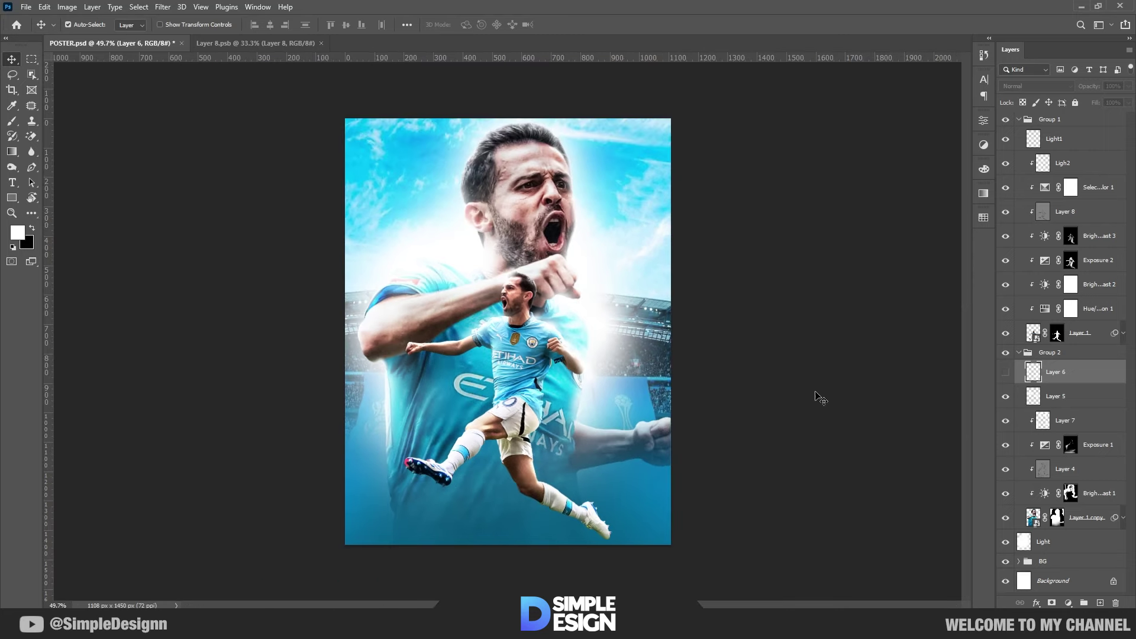
click(1005, 397)
click(1006, 397)
click(1005, 420)
click(1006, 543)
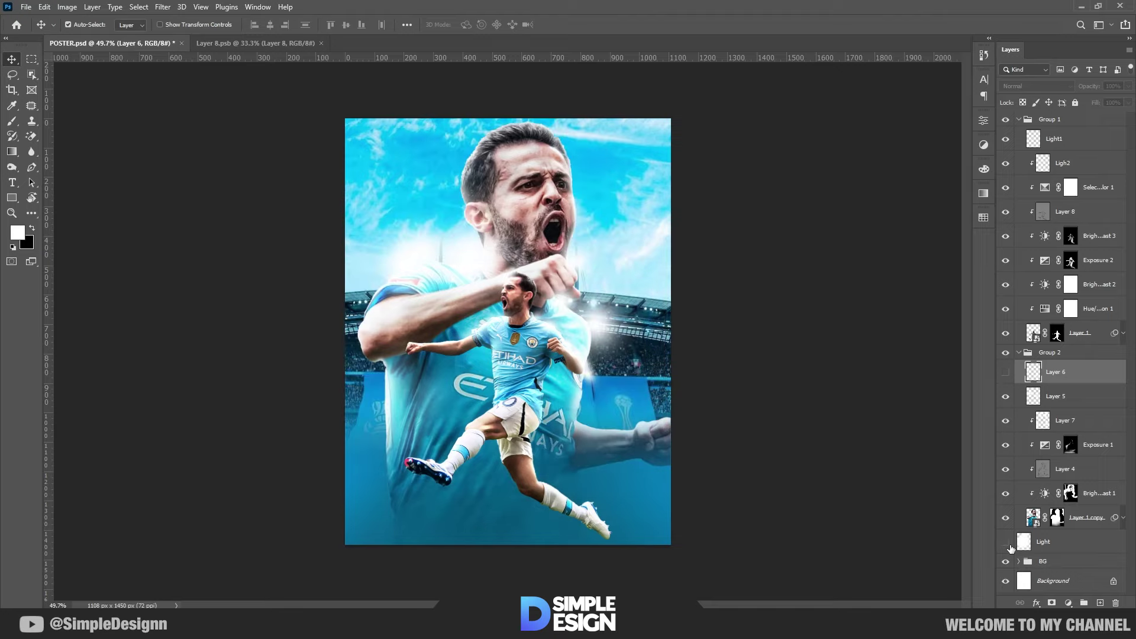
click(1005, 543)
Add a layer mask to the Light layer and brush black over part of its white glow
click(1054, 547)
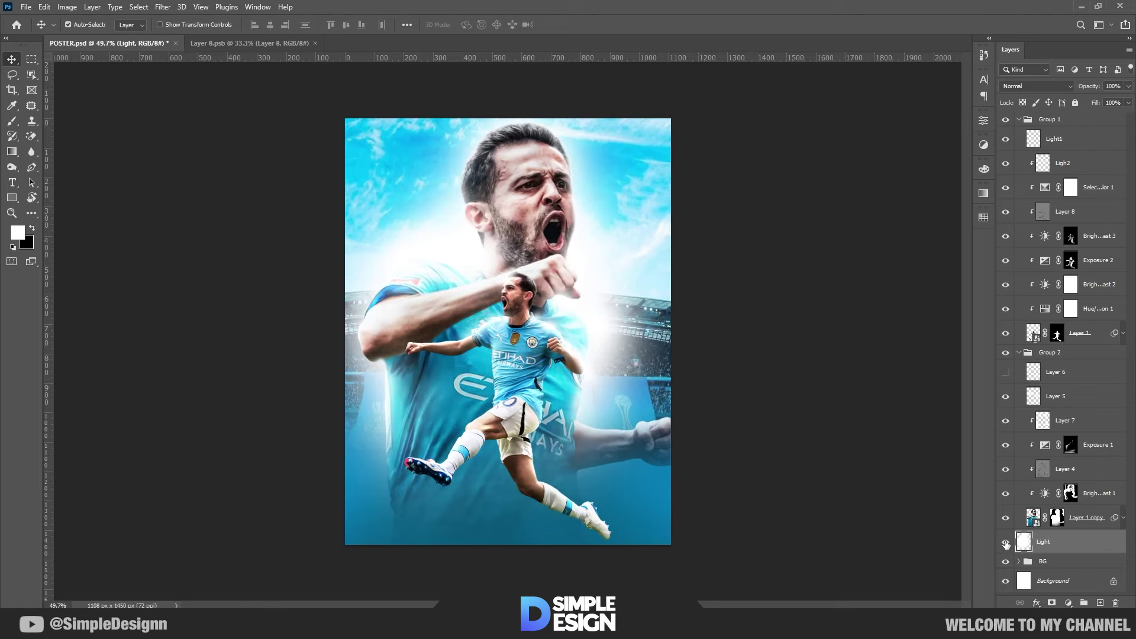
click(1052, 603)
key(b)
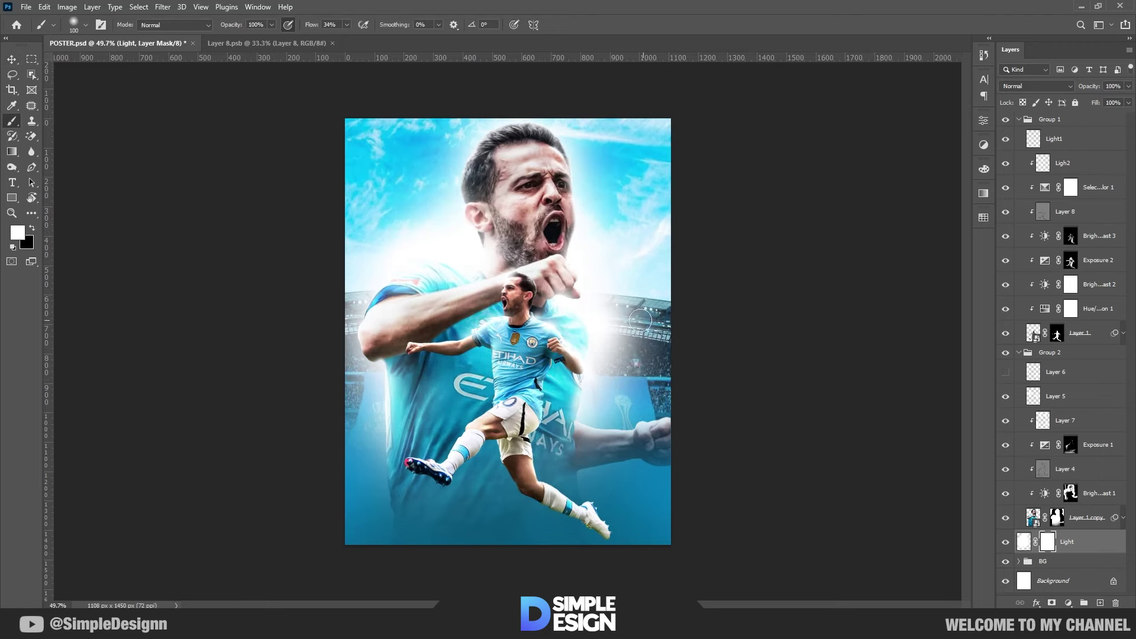
key(x)
drag(650, 264, 648, 377)
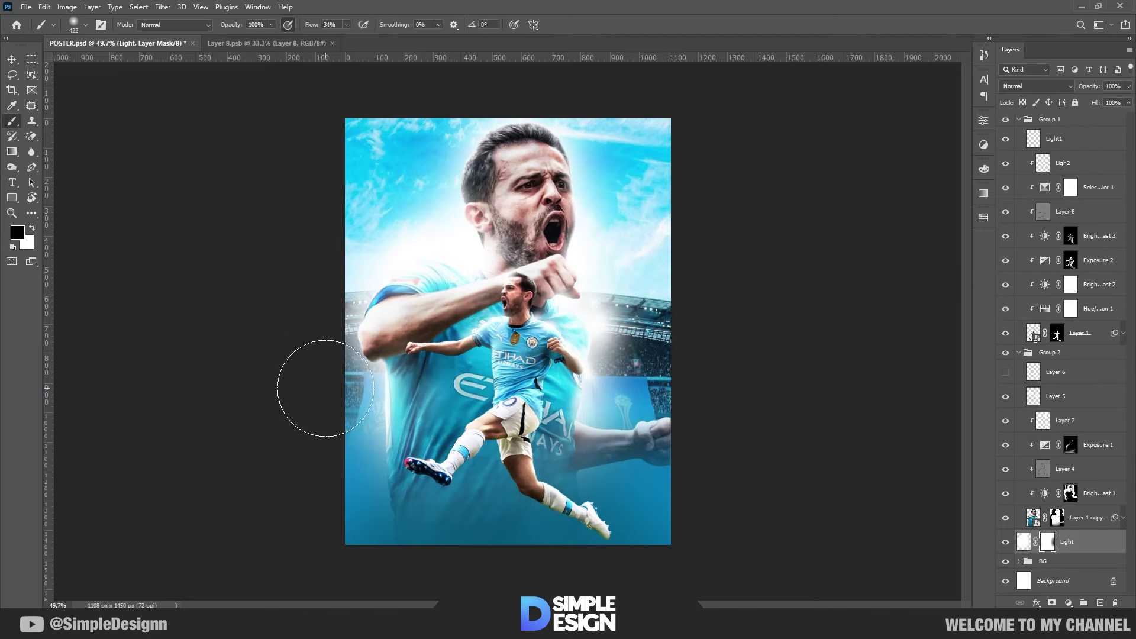
scroll(558, 467, up, 1)
scroll(426, 414, up, 1)
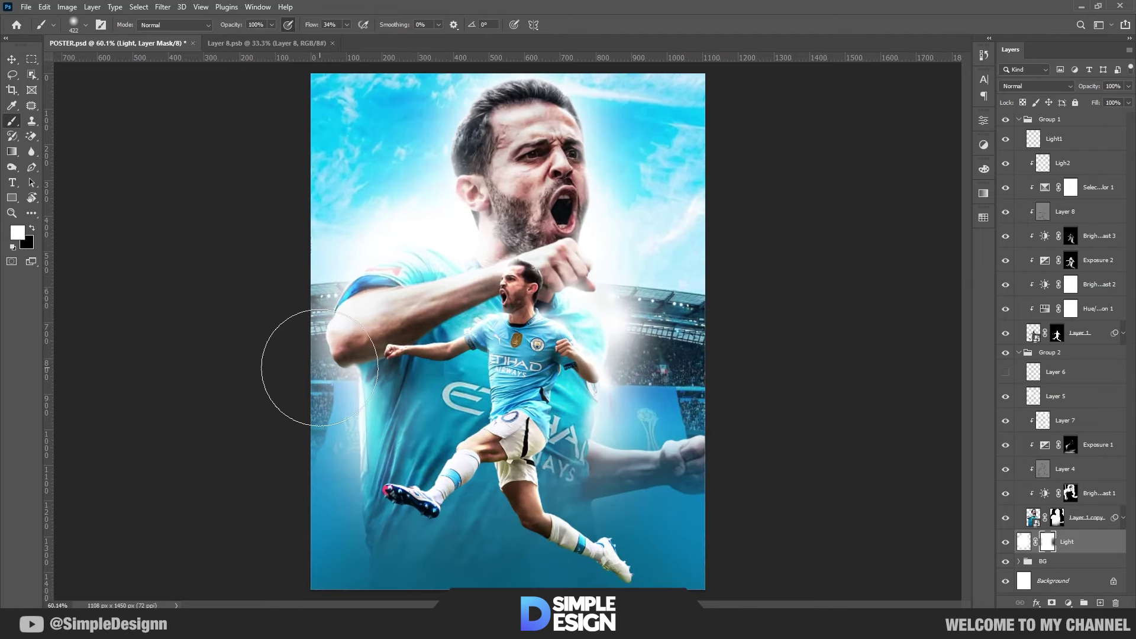
key(x)
scroll(579, 260, down, 1)
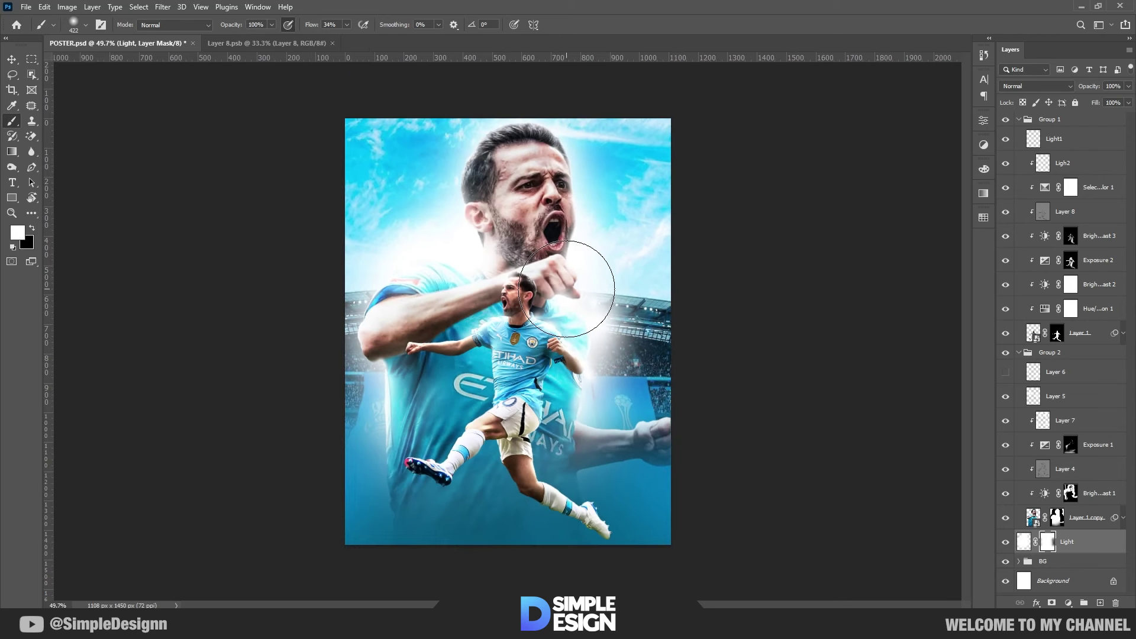
key(v)
scroll(579, 260, down, 1)
scroll(554, 184, up, 4)
scroll(553, 184, up, 1)
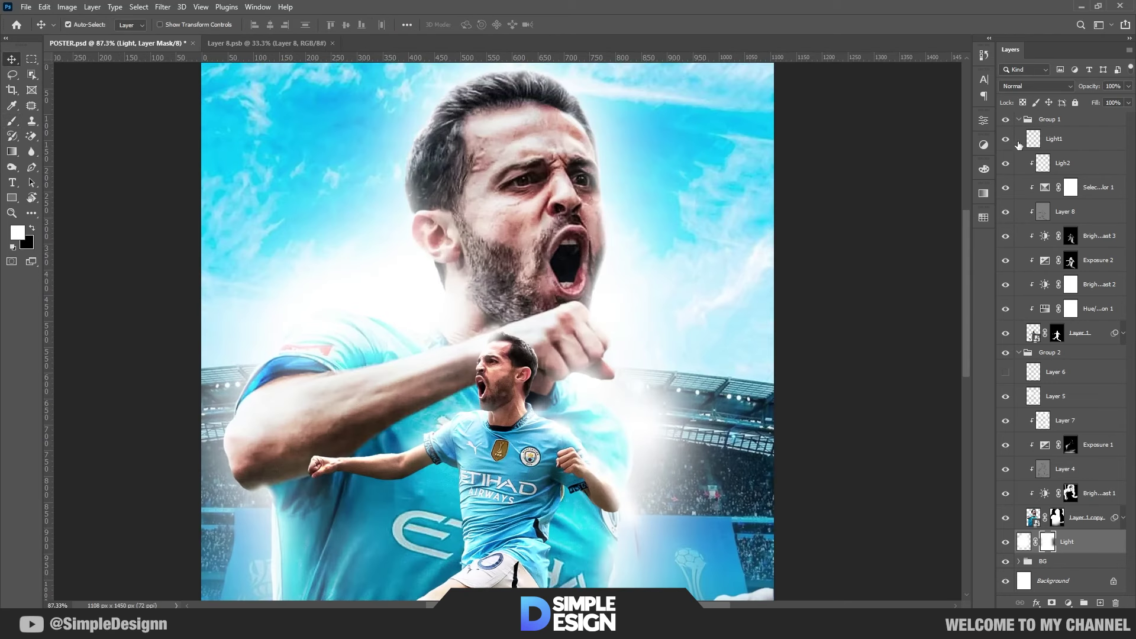
Add a Brightness/Contrast adjustment above Exposure 1 with Brightness raised
click(1019, 120)
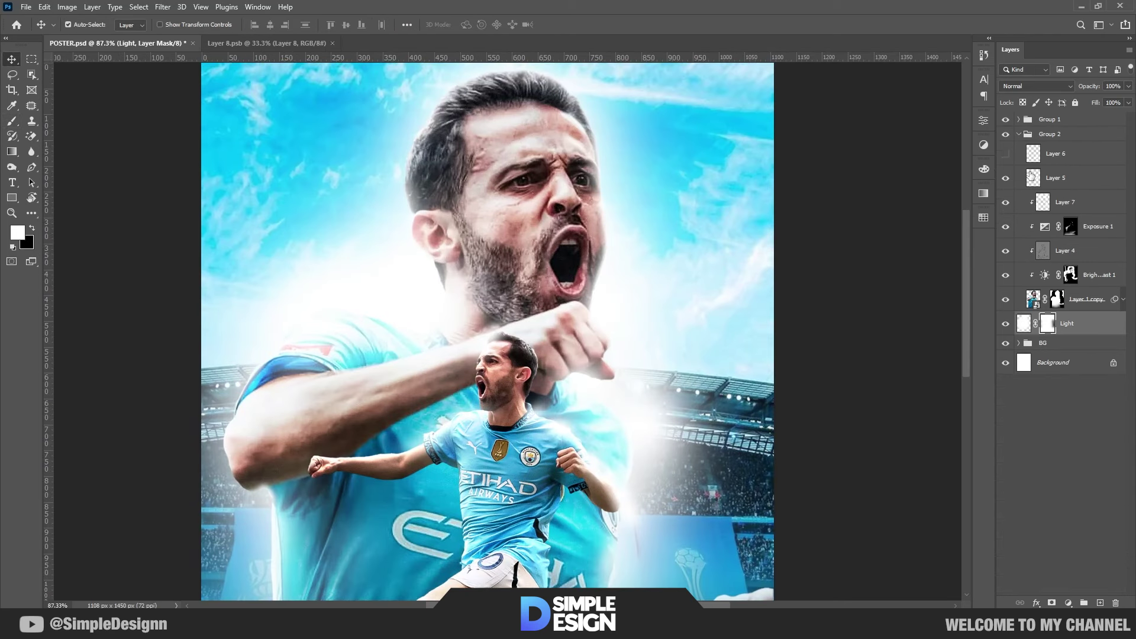
click(1019, 135)
click(510, 224)
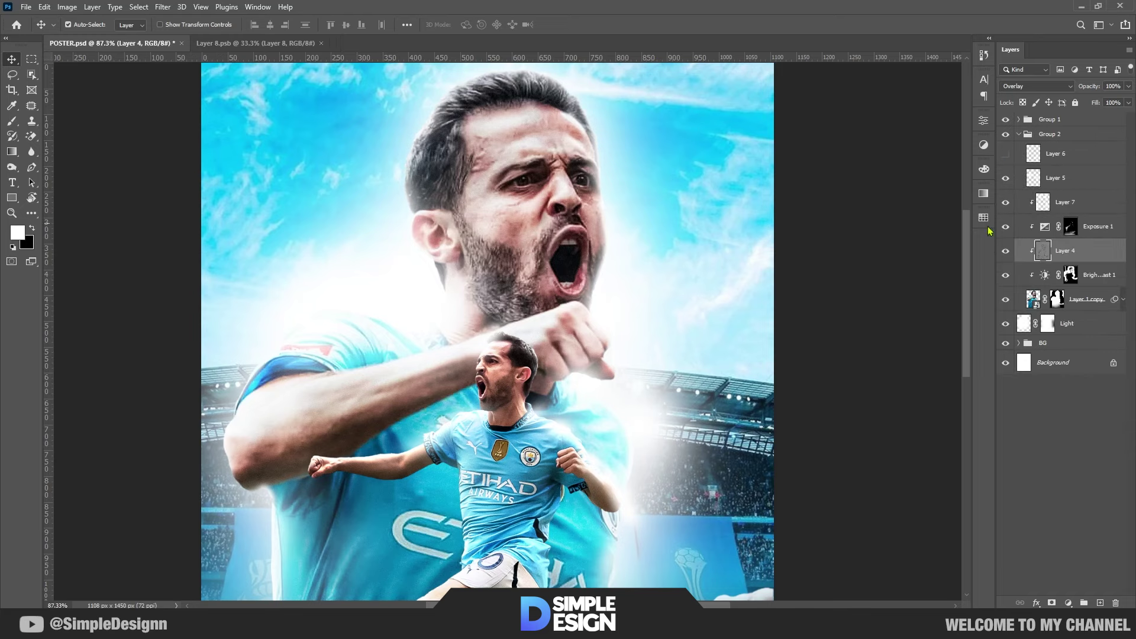
click(1099, 232)
click(1068, 603)
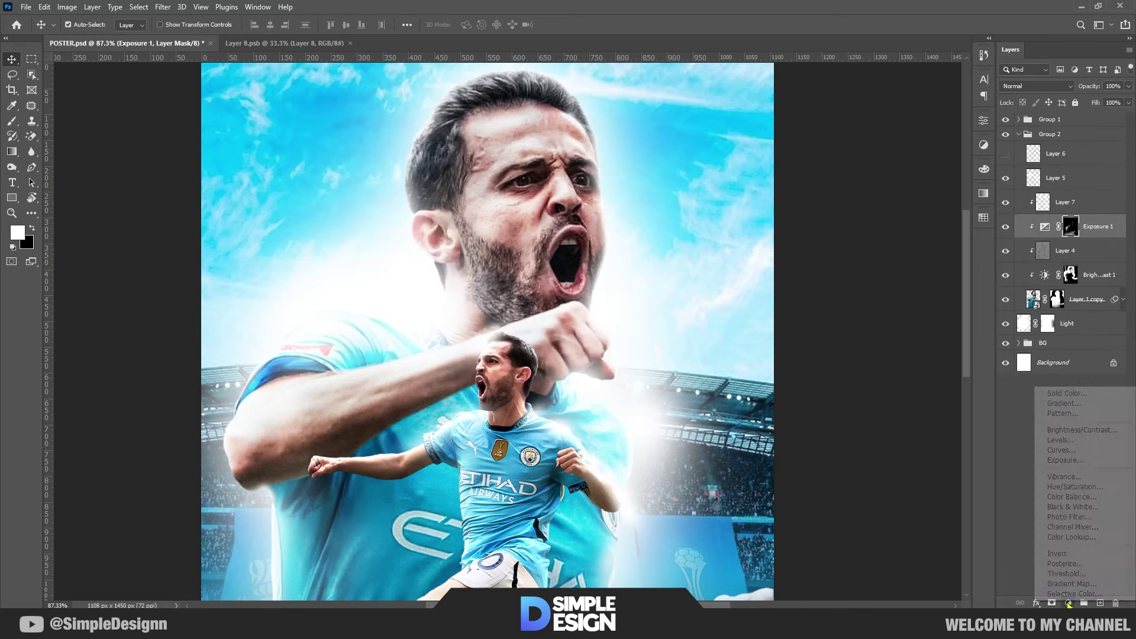
click(1071, 431)
drag(882, 187, 907, 187)
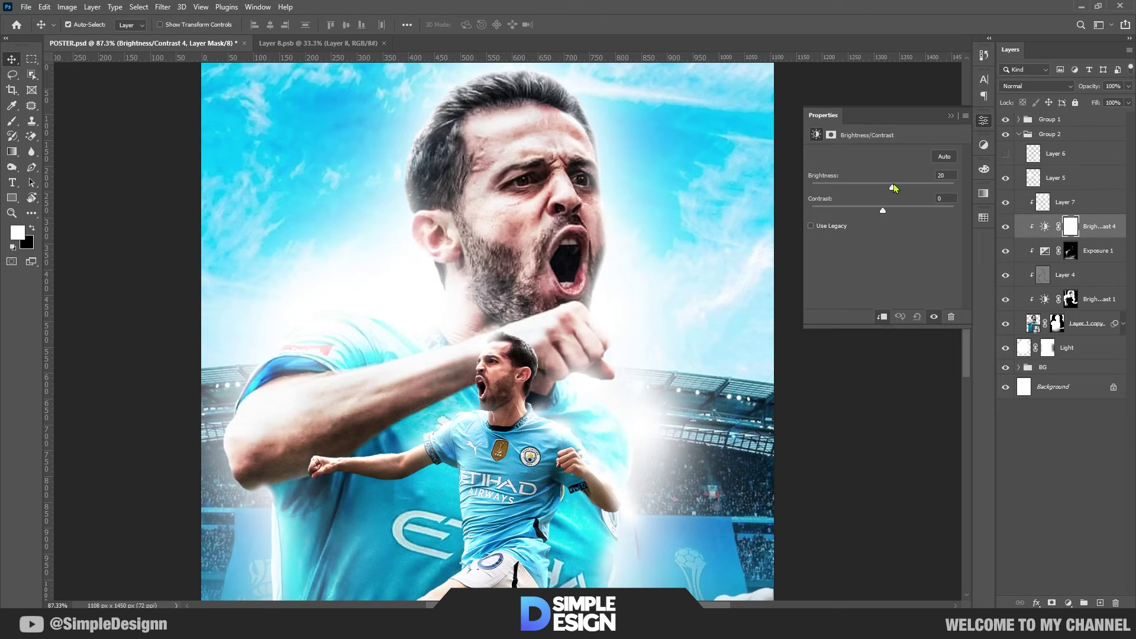
click(951, 116)
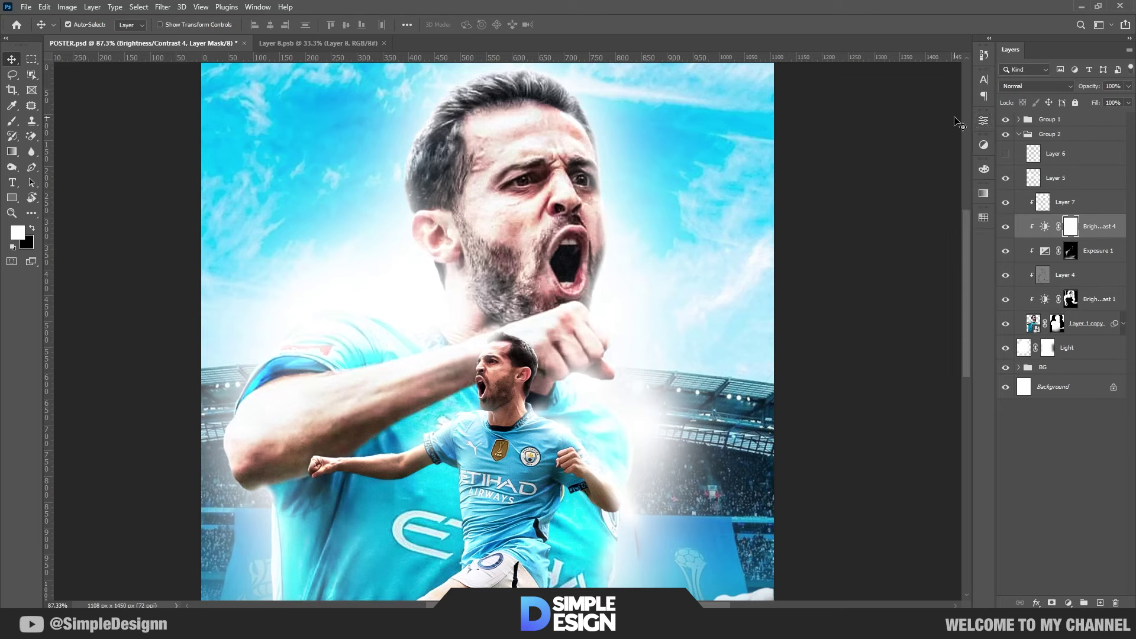
Invert the Brightness/Contrast mask and paint the brightening back onto the face in white
key(ctrl+i)
key(b)
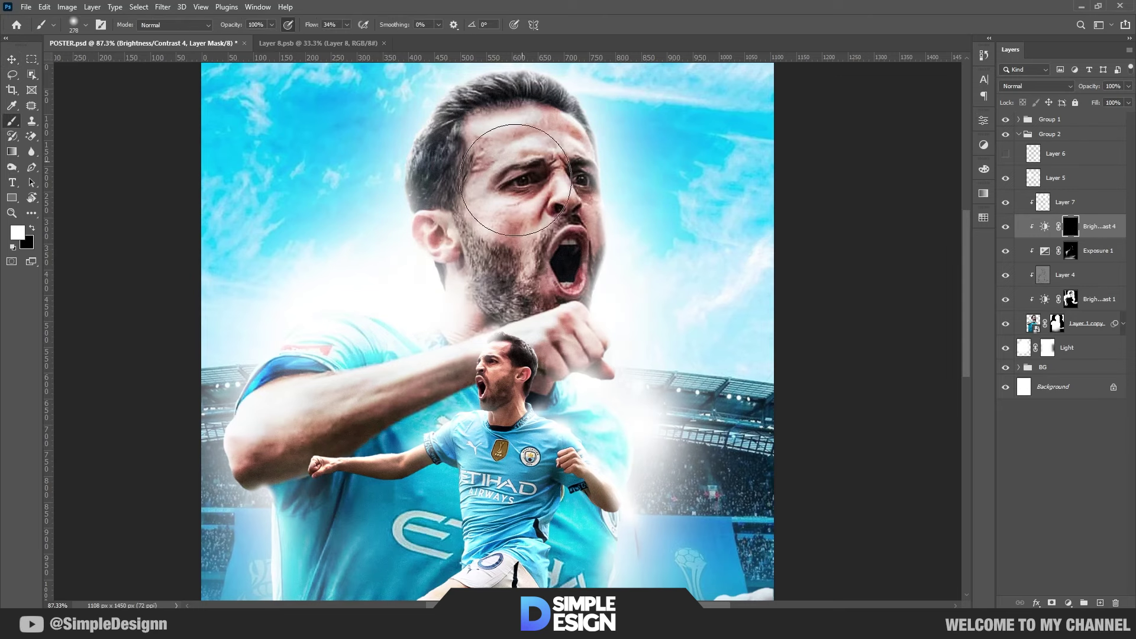
drag(489, 206, 579, 243)
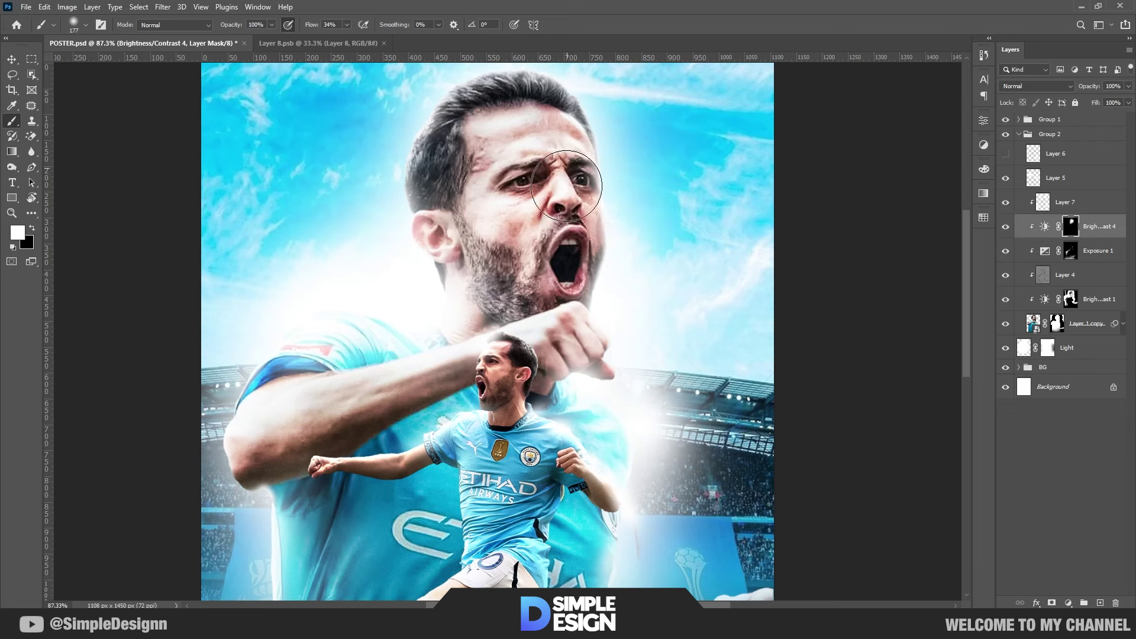
scroll(649, 267, down, 3)
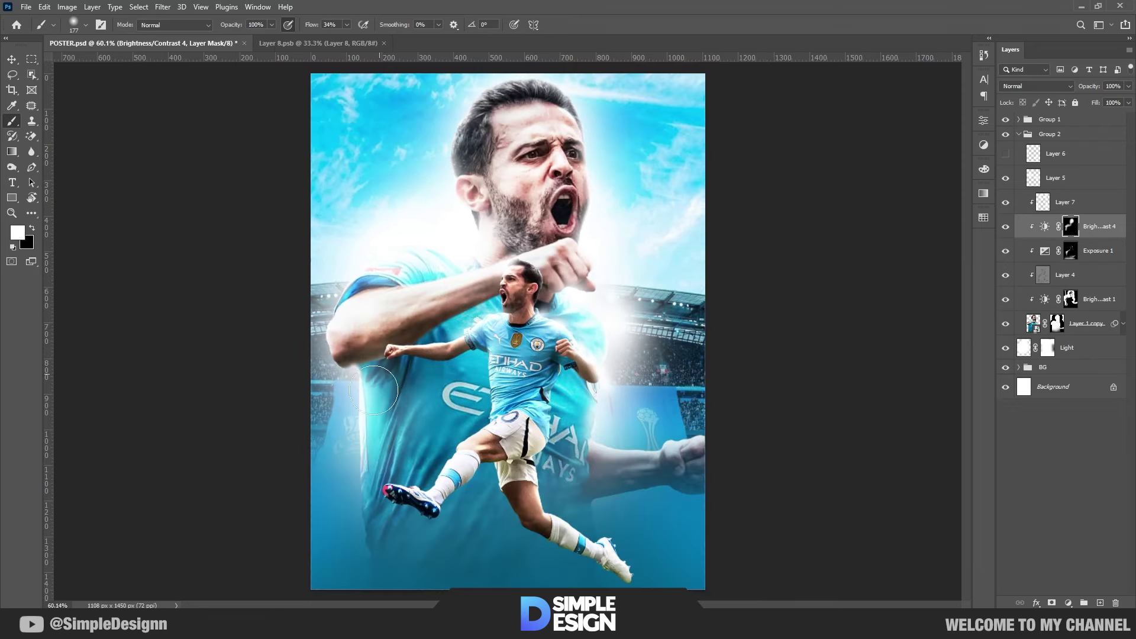
scroll(630, 367, down, 3)
scroll(648, 429, up, 3)
scroll(650, 424, up, 2)
scroll(654, 417, down, 3)
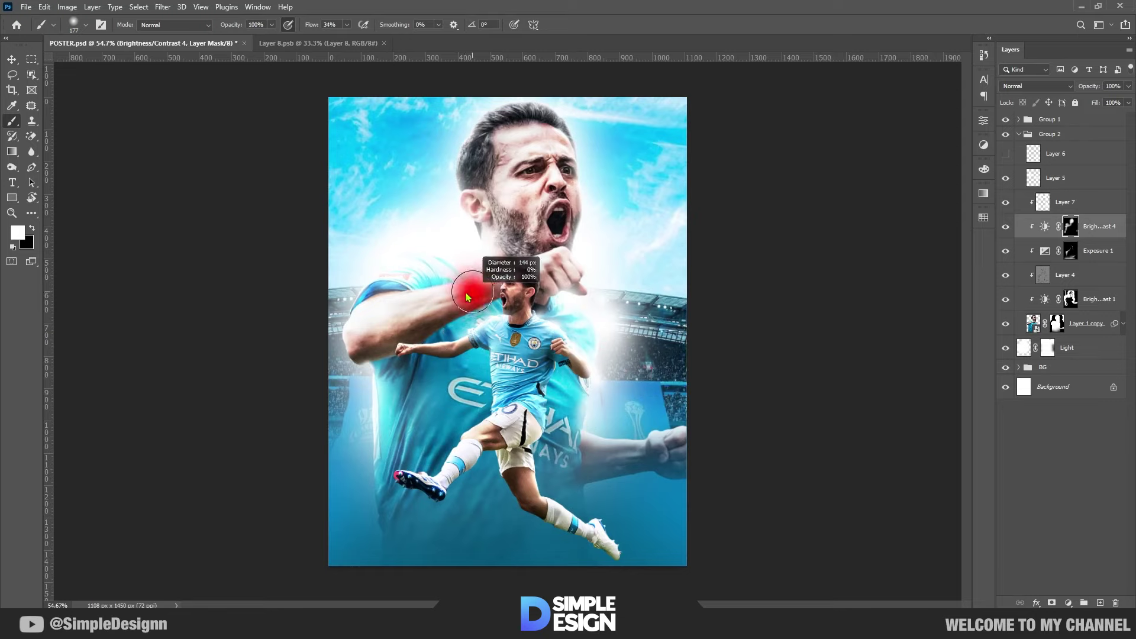
key(x)
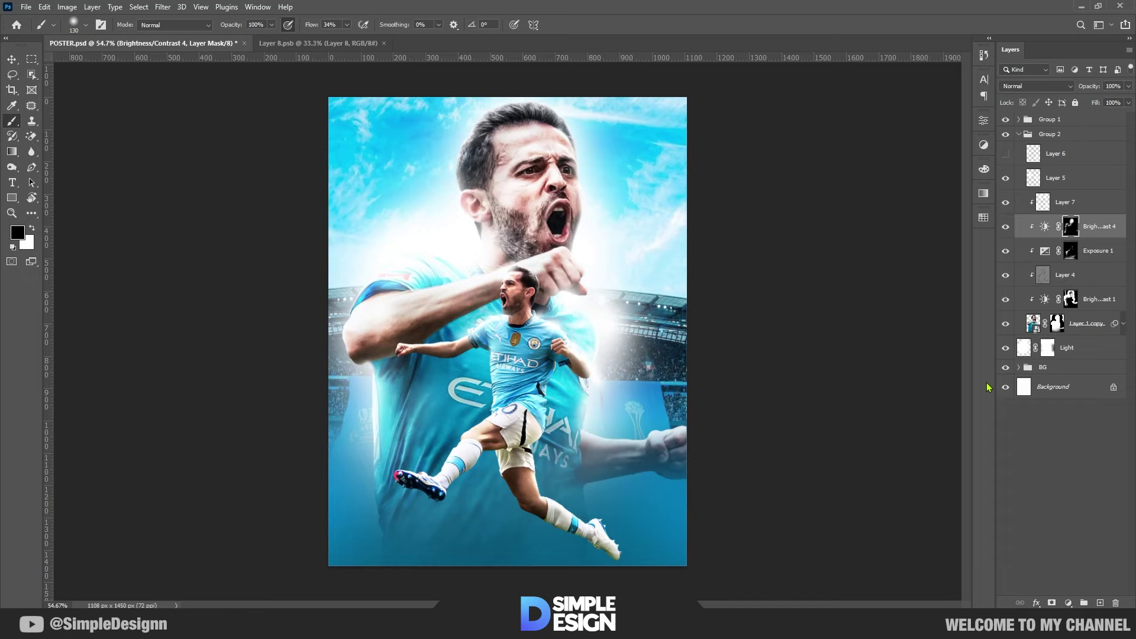
Add an Exposure adjustment at -0.22, invert its mask, and set white for painting
click(1069, 604)
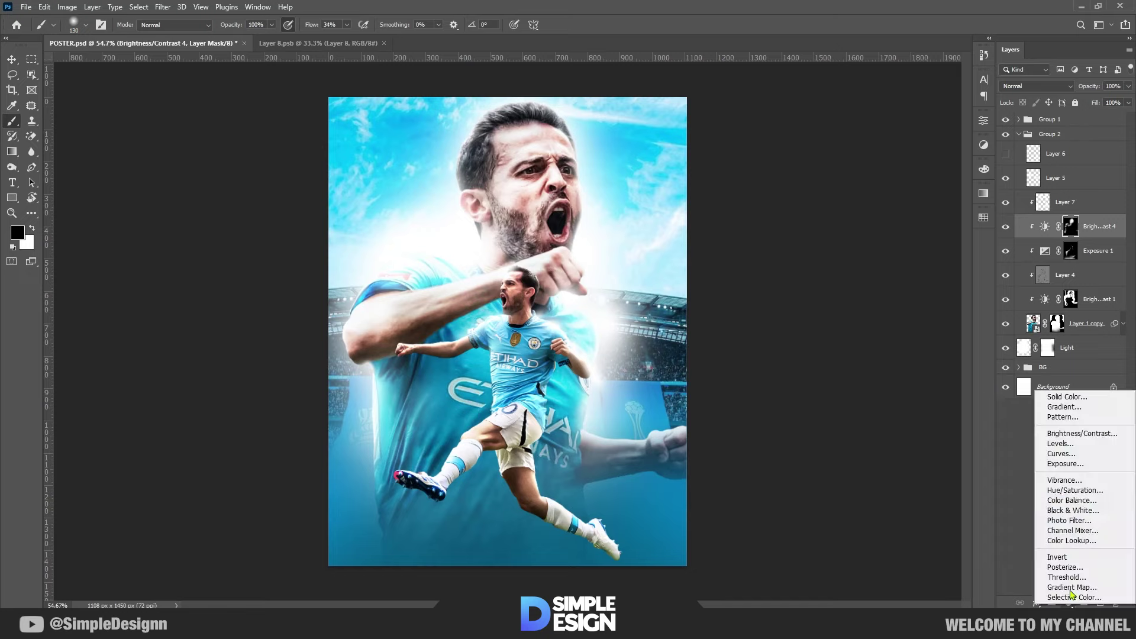
click(1074, 471)
mouse_move(883, 184)
mouse_down()
mouse_move(871, 184)
mouse_move(880, 182)
mouse_up()
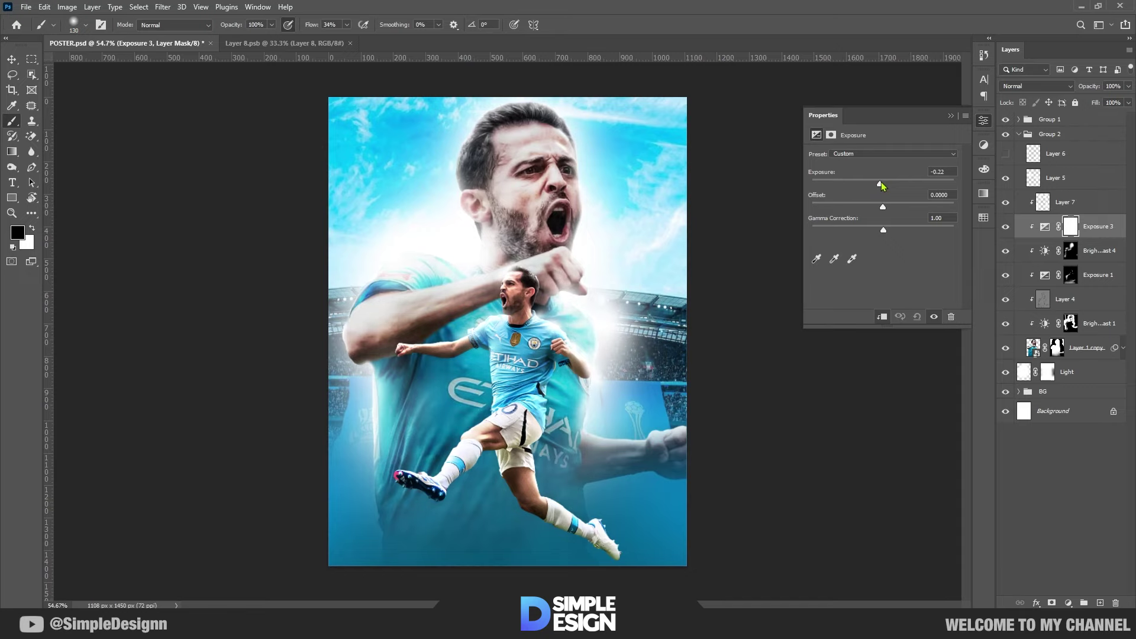
click(952, 115)
key(ctrl+i)
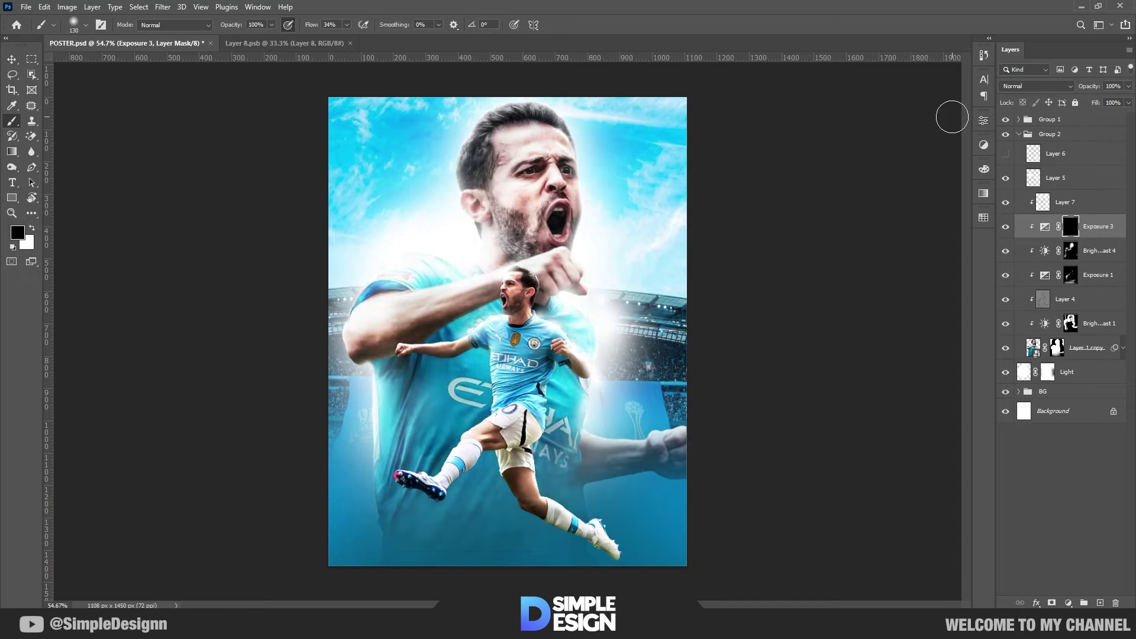
key(x)
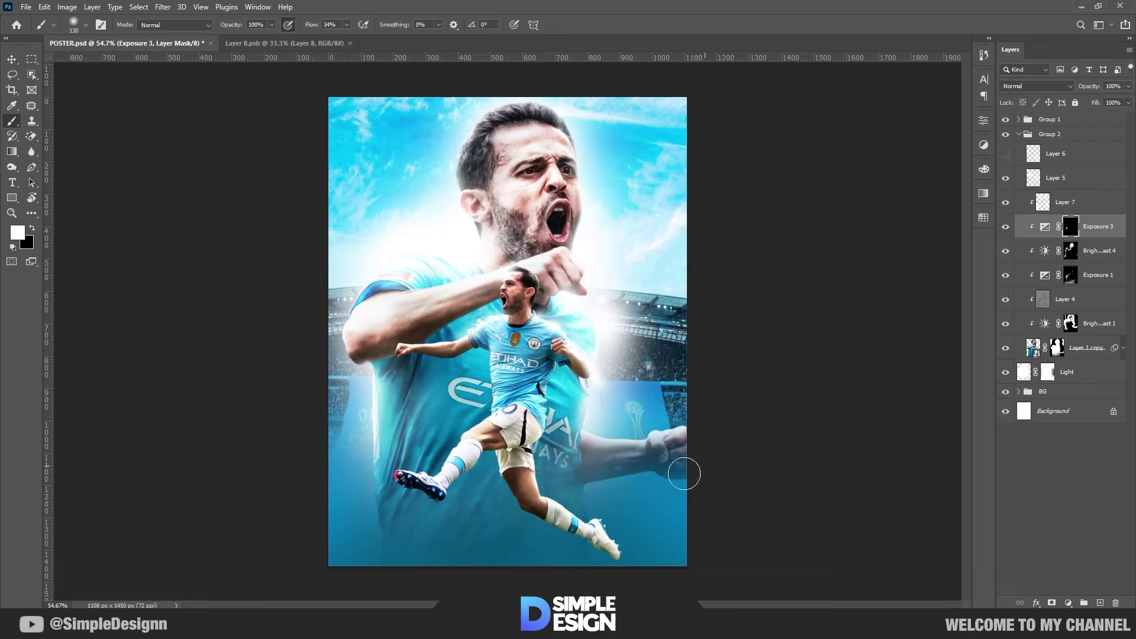
Collapse Group 2, add a new layer above Group 1, and pick a large Cloud 20 brush
key(v)
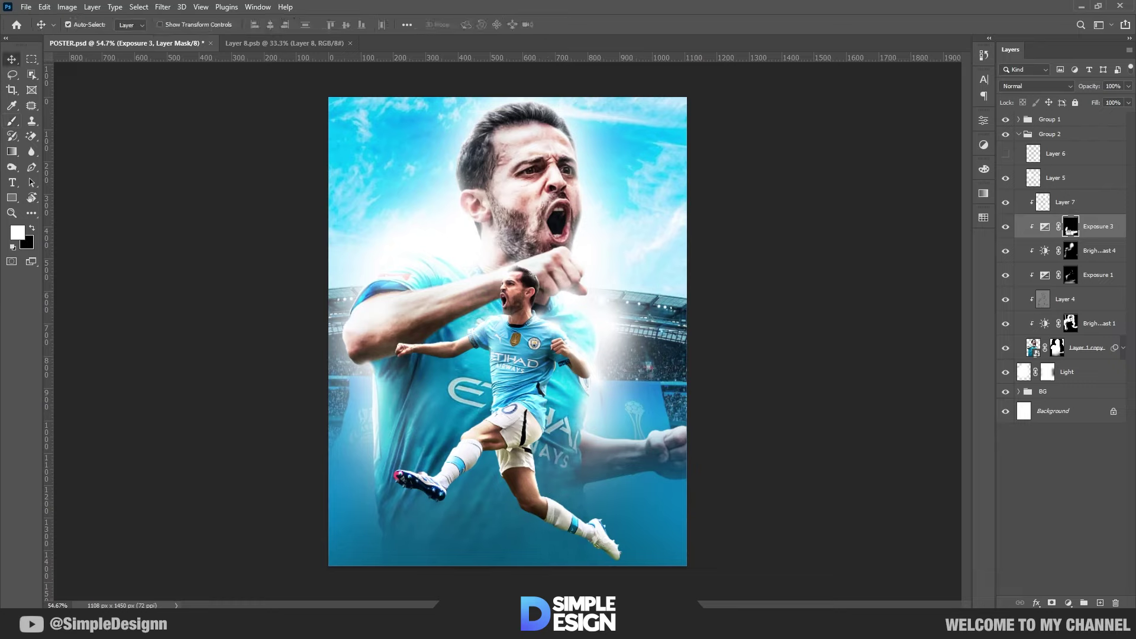
click(1019, 136)
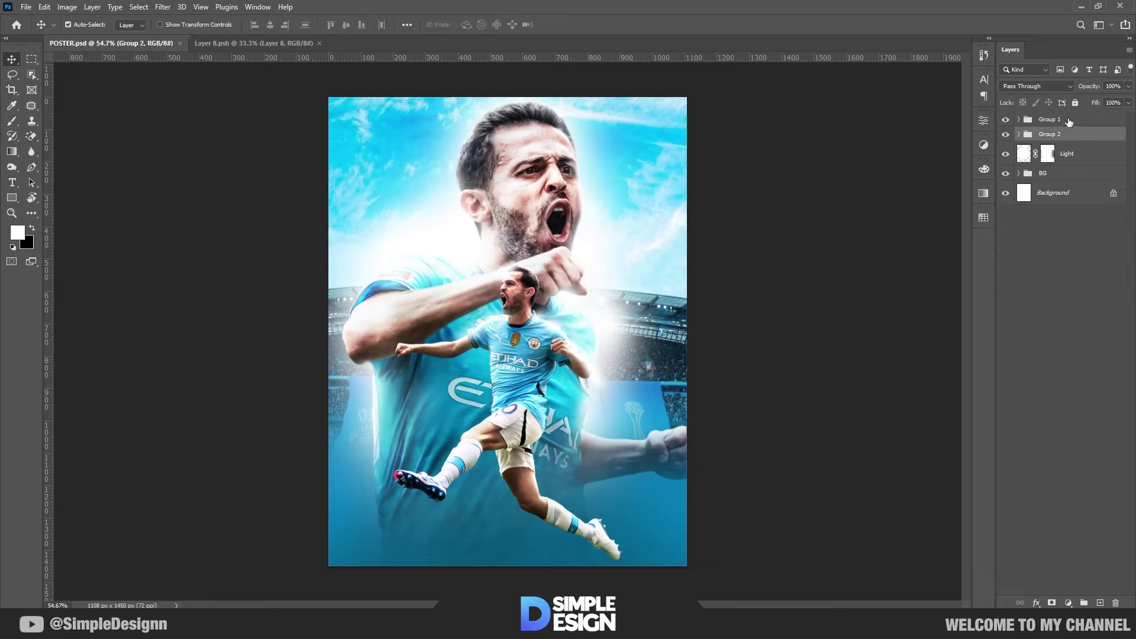
click(1069, 122)
click(1100, 602)
key(b)
right_click(690, 519)
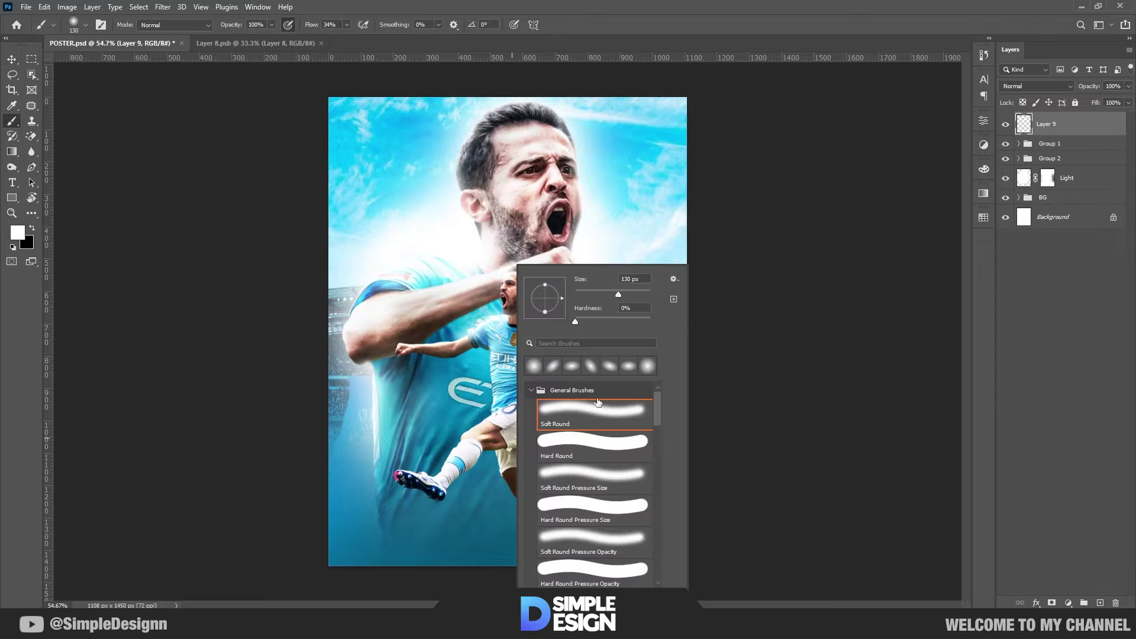
scroll(666, 413, down, 5)
scroll(663, 467, down, 5)
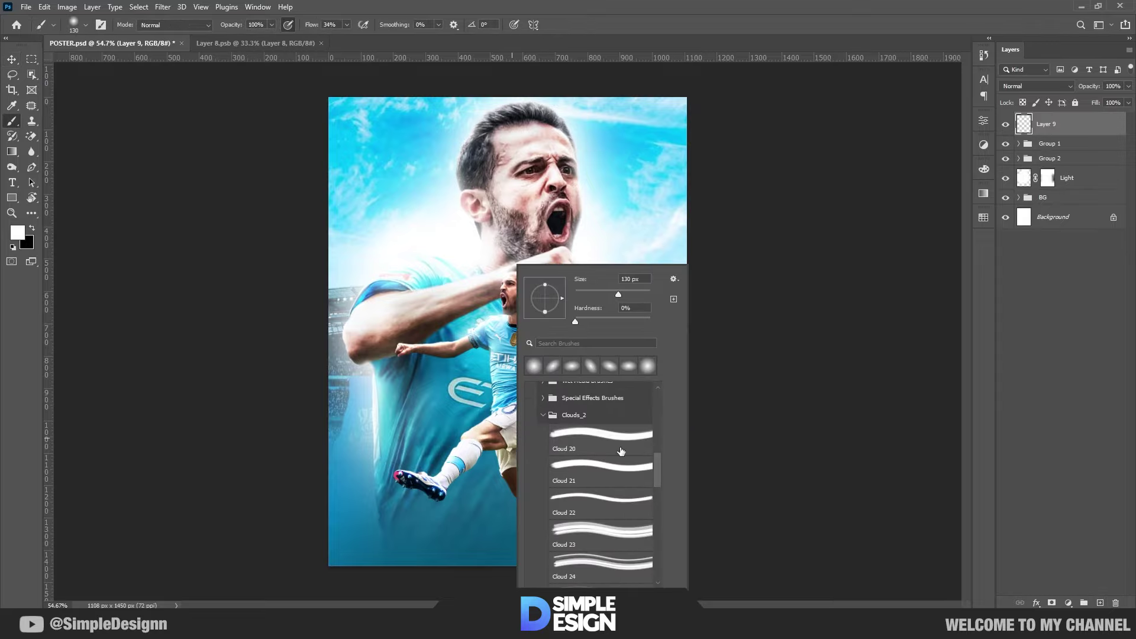
click(620, 451)
drag(389, 477, 335, 486)
Sample blues from the poster and paint dark blue haze around the lower legs
key(i)
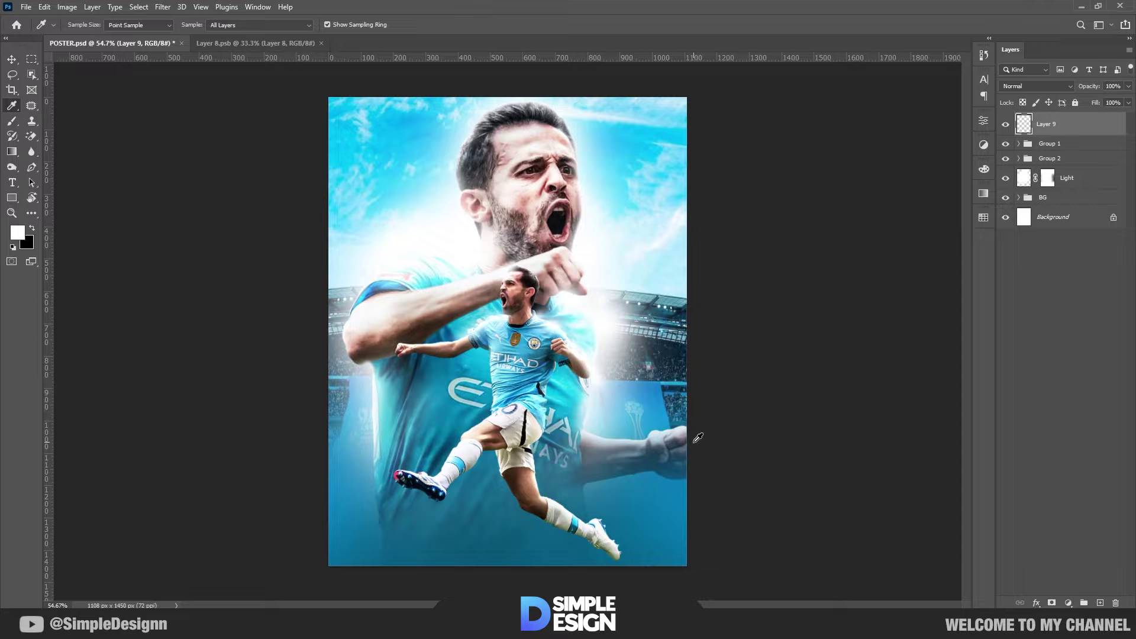
click(681, 487)
key(b)
alt+click(381, 519)
drag(450, 509, 698, 503)
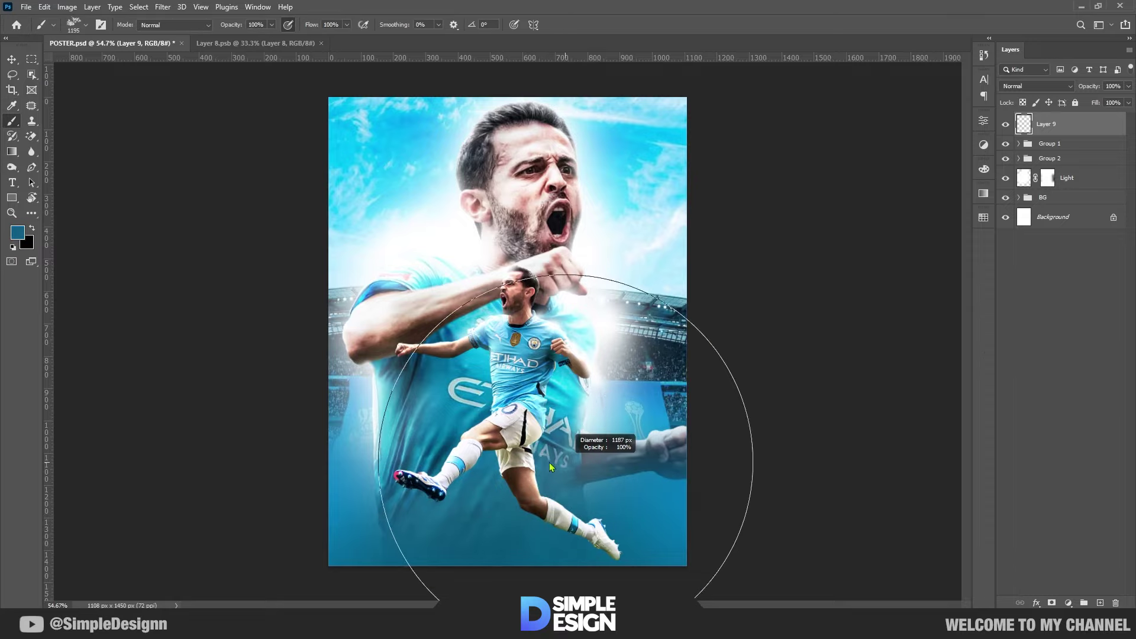
key(bracketleft)
key(bracketleft)
key(bracketleft)
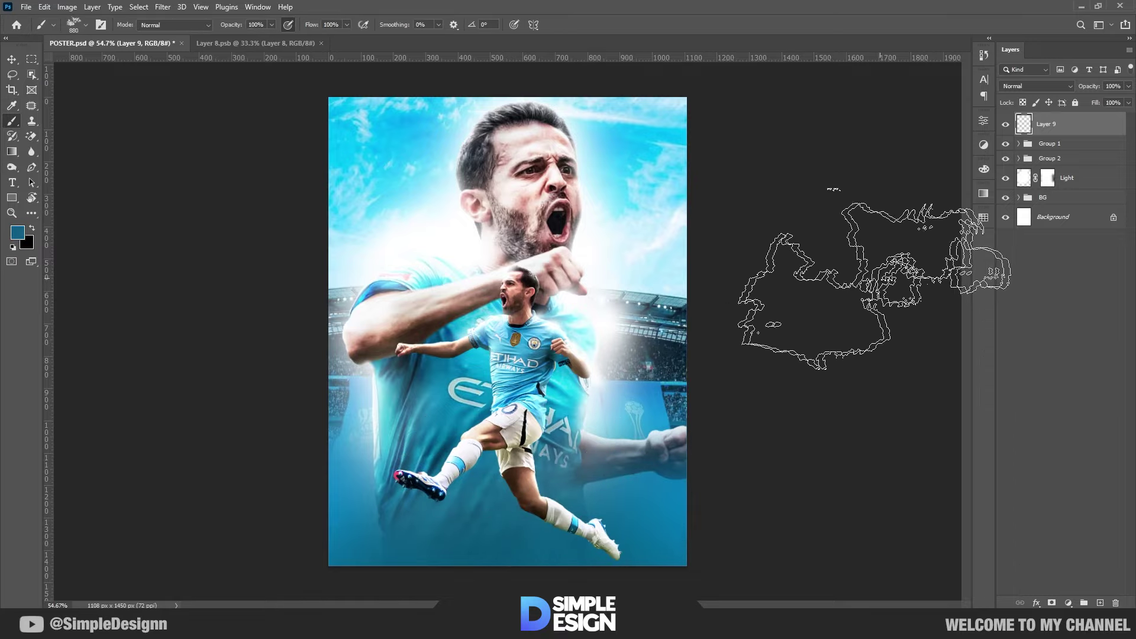
key(i)
click(607, 154)
key(b)
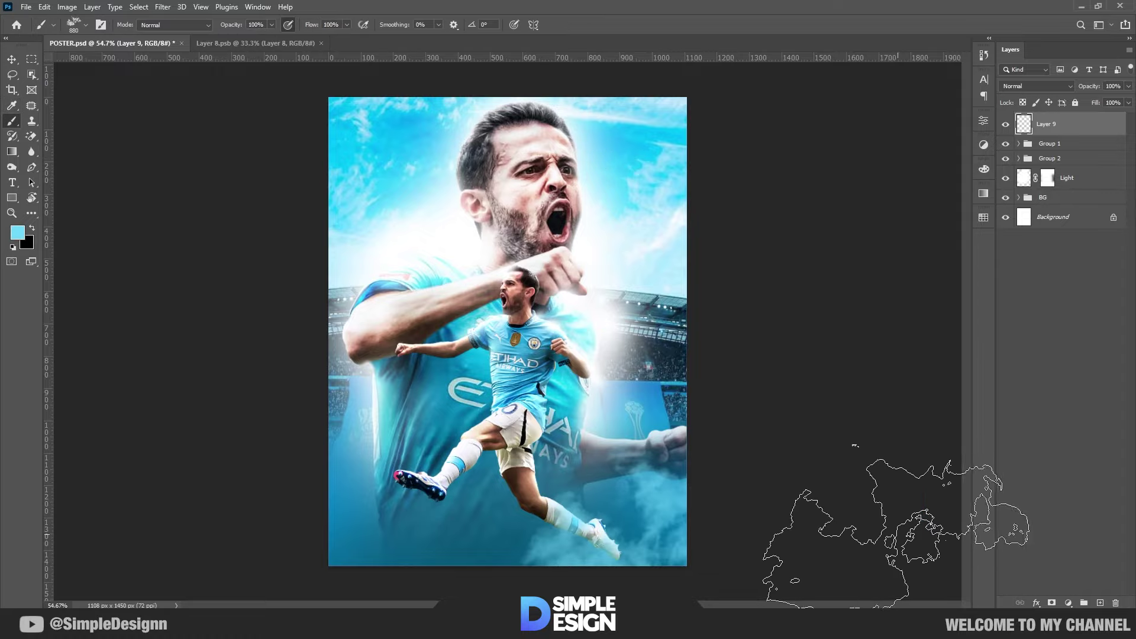
Set a darker teal foreground and resize the cloud brush to 1099, rotated -49°, then 1308
click(17, 235)
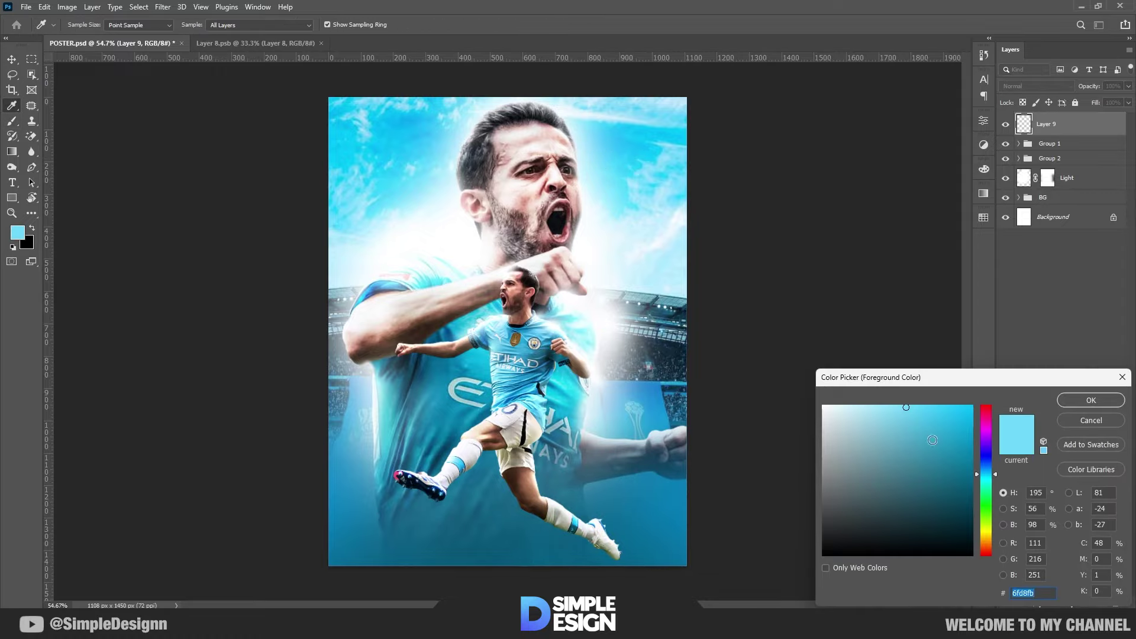
click(927, 434)
click(1095, 399)
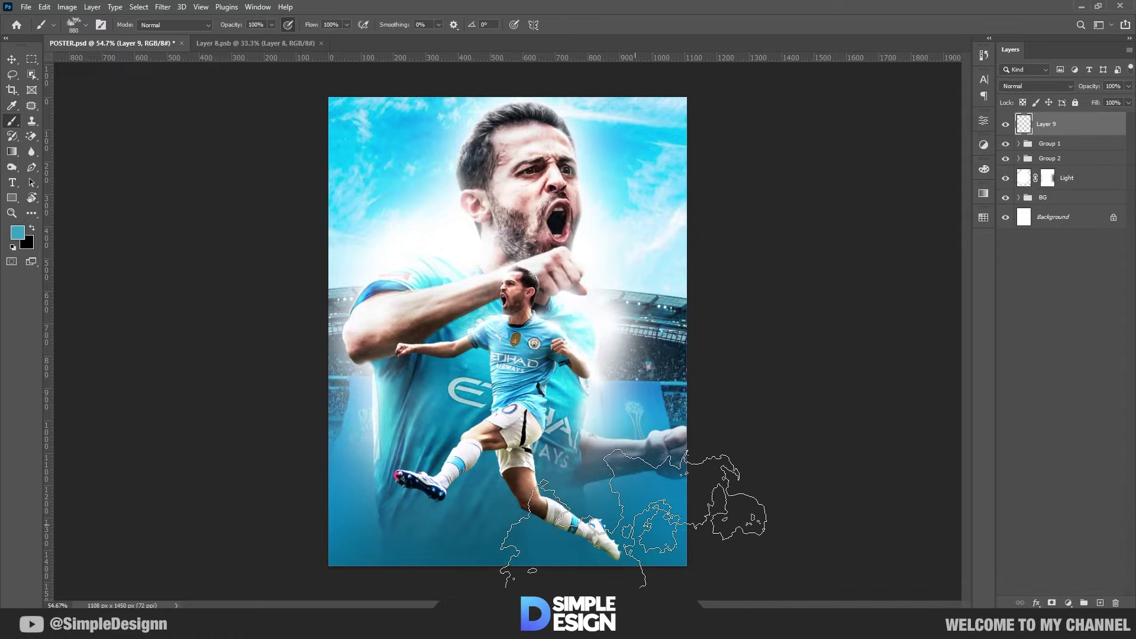
drag(609, 545, 673, 532)
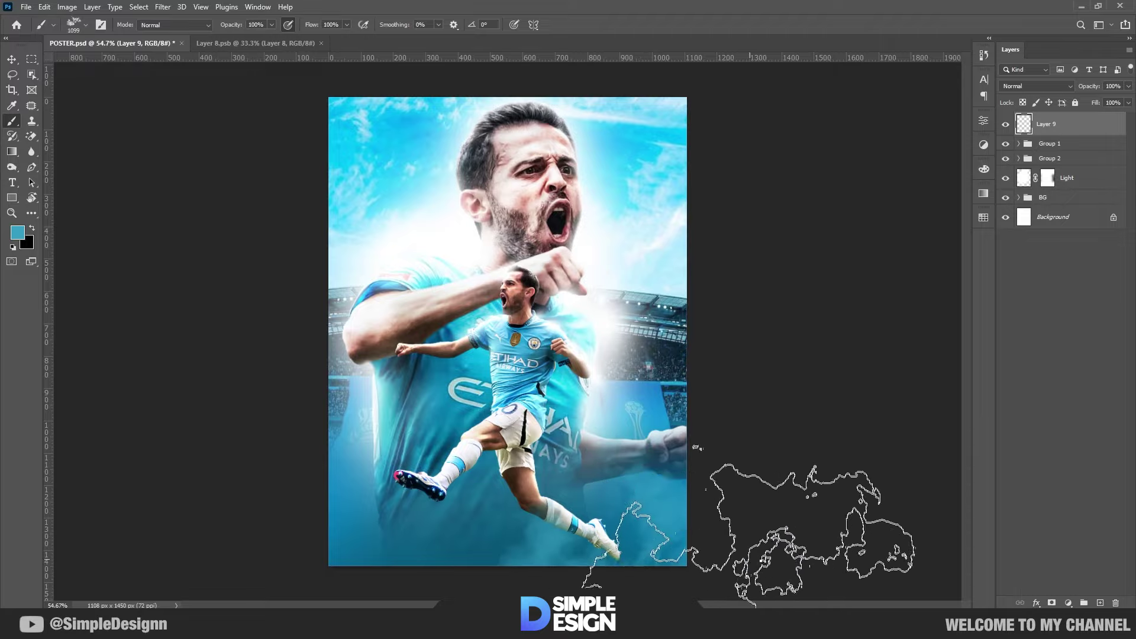
right_click(486, 383)
drag(508, 303, 515, 325)
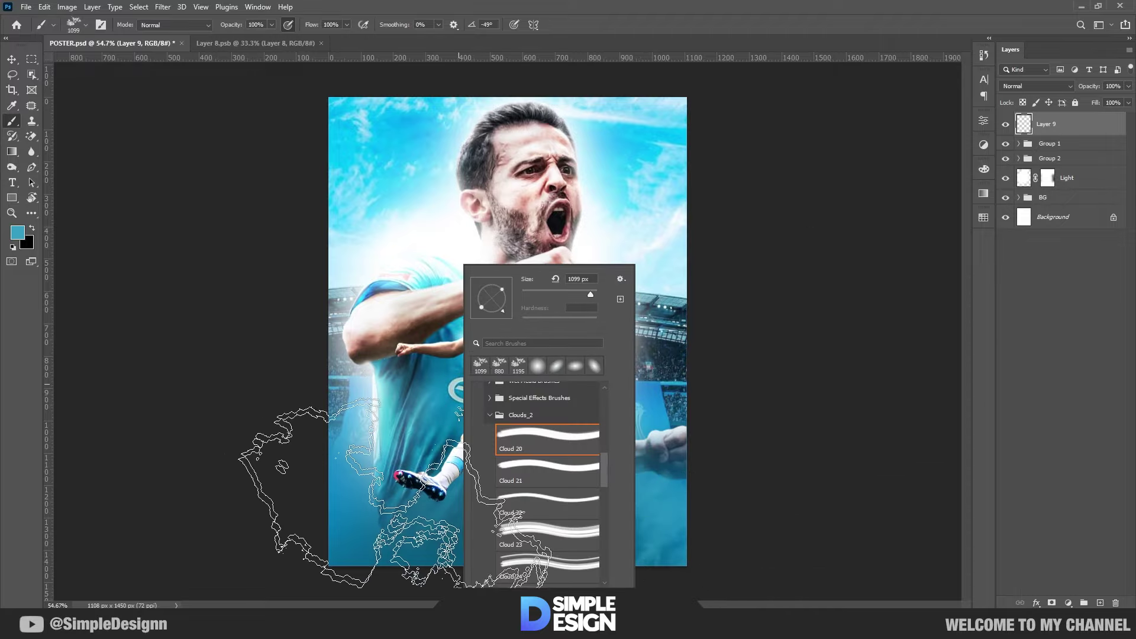
key(Return)
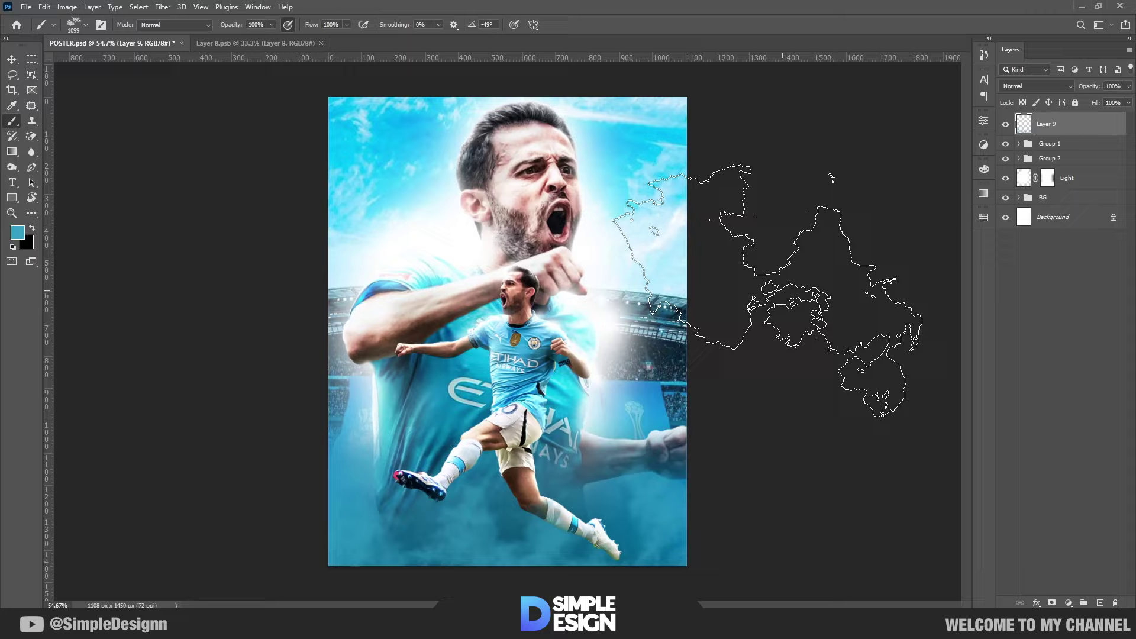
scroll(480, 358, down, 2)
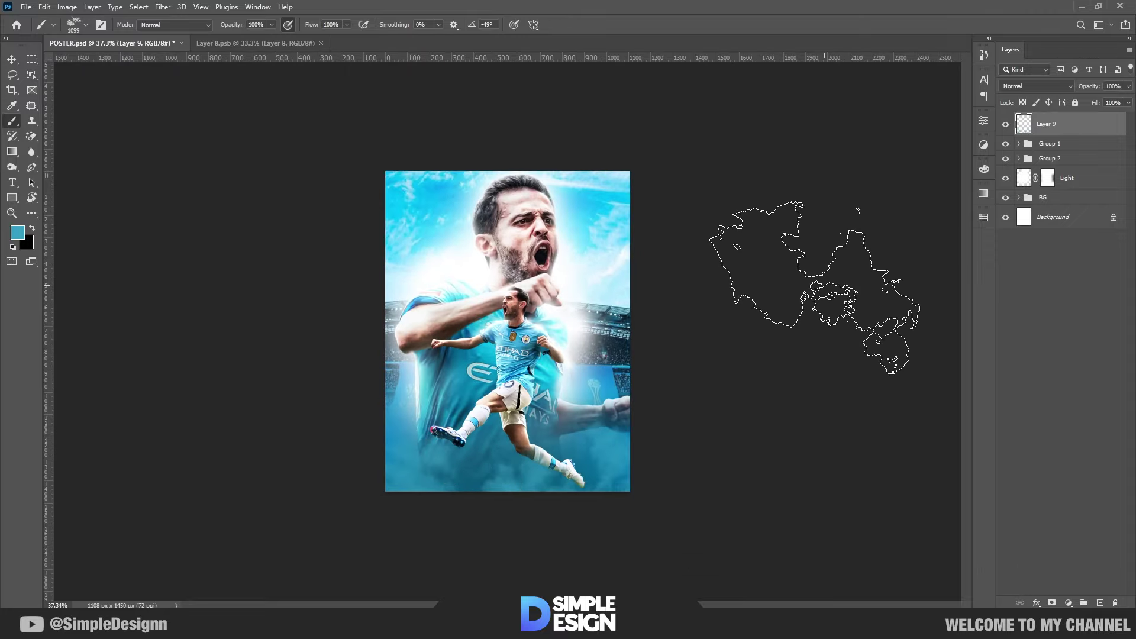
scroll(213, 526, down, 1)
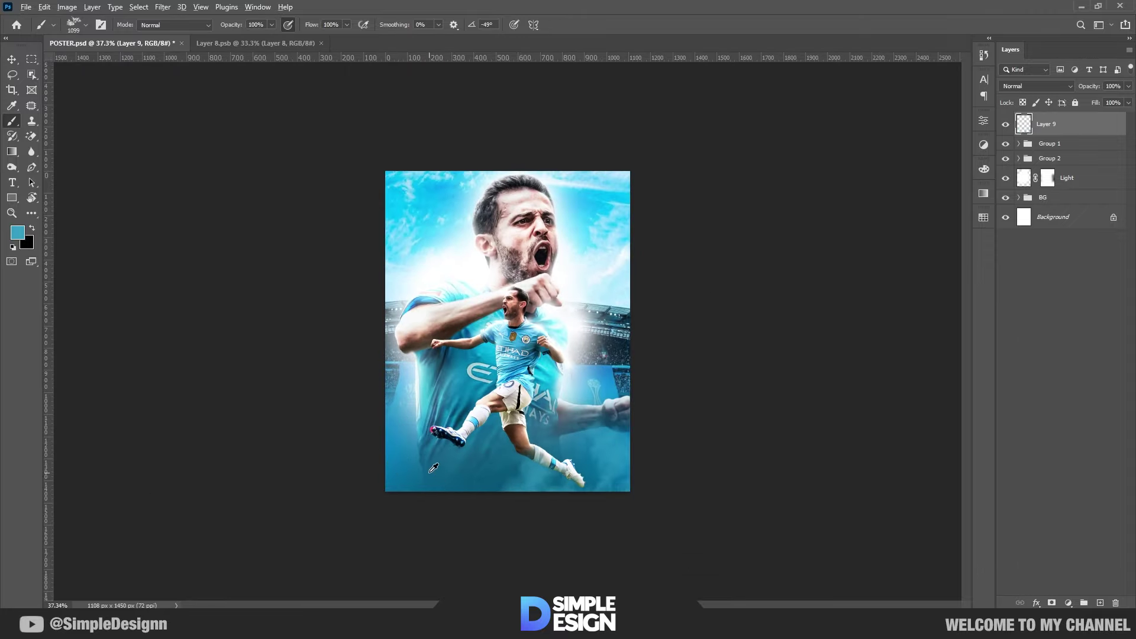
key(bracketright)
key(bracketright)
scroll(896, 446, up, 3)
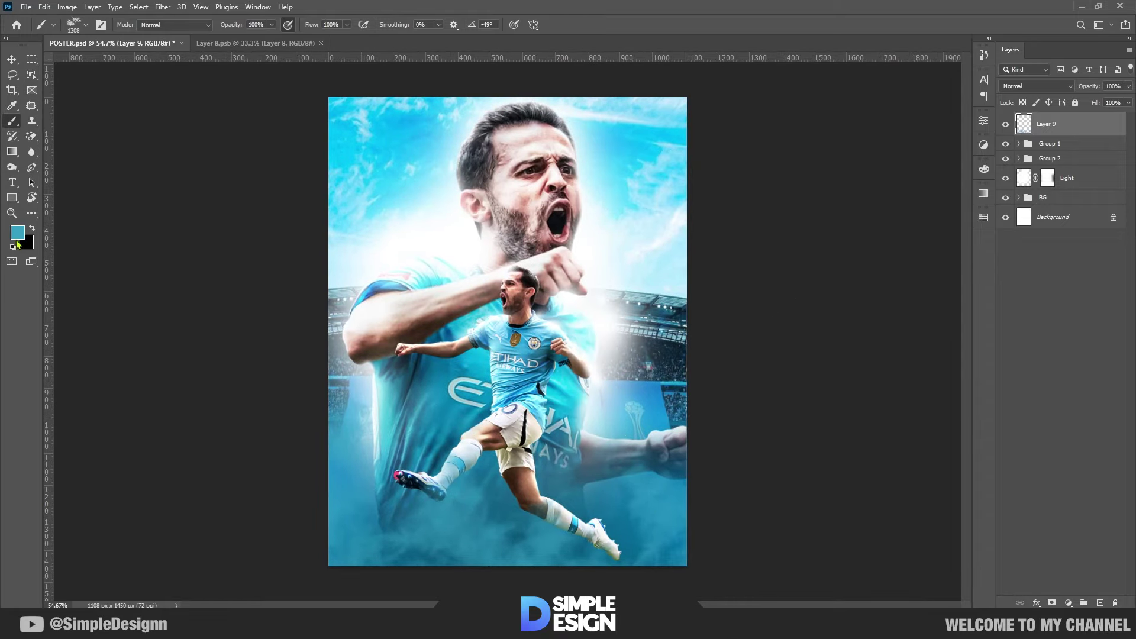
Choose a lighter blue foreground colour and rotate the cloud brush to -9°
click(18, 232)
click(923, 421)
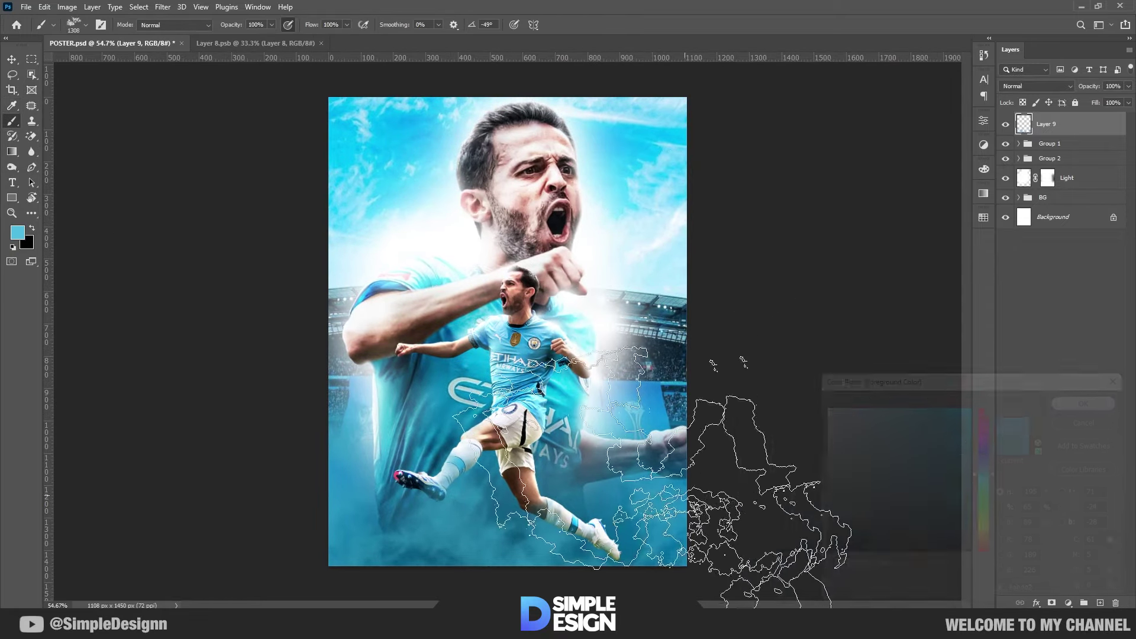
click(1091, 401)
right_click(589, 266)
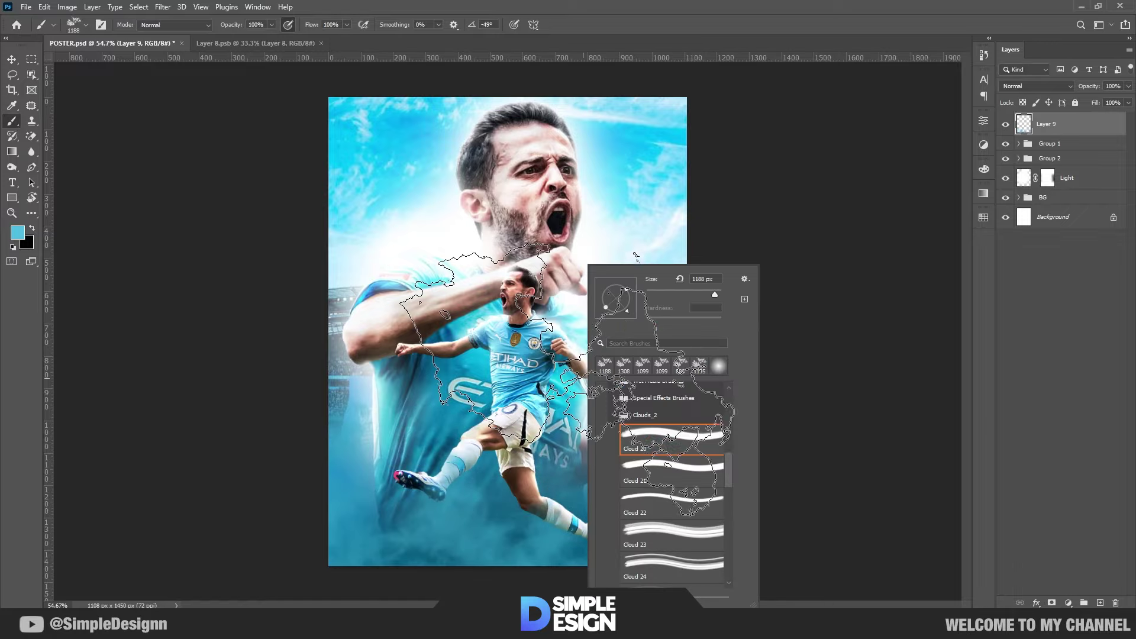
drag(625, 309, 638, 302)
key(Return)
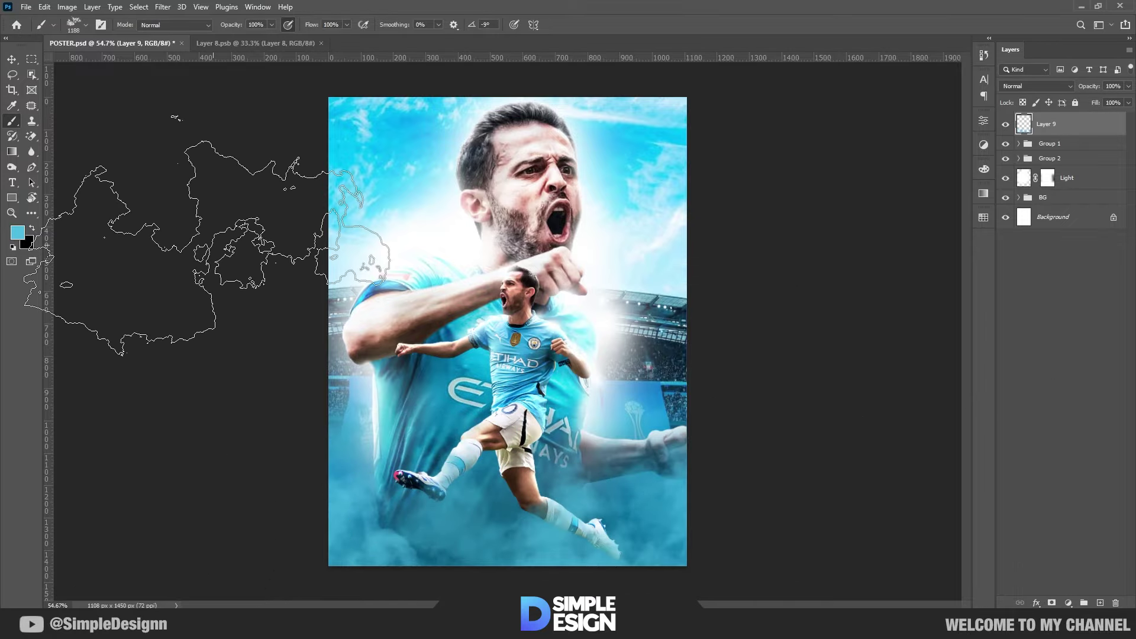
click(17, 232)
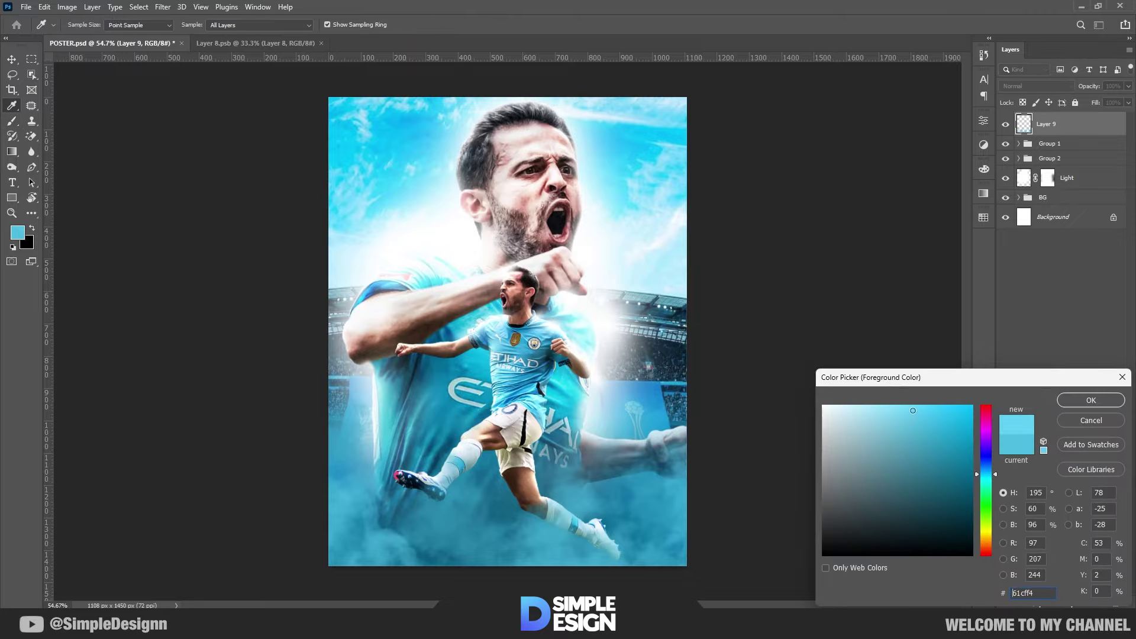
click(1091, 401)
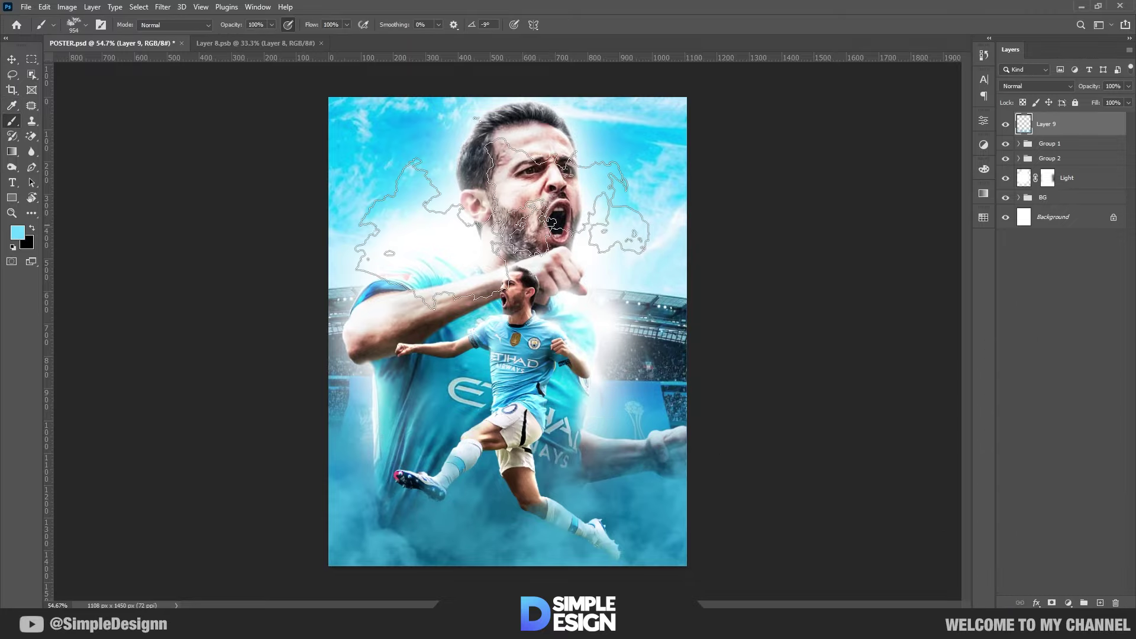
Enlarge the Cloud 20 brush and re-rotate its tip
right_click(524, 266)
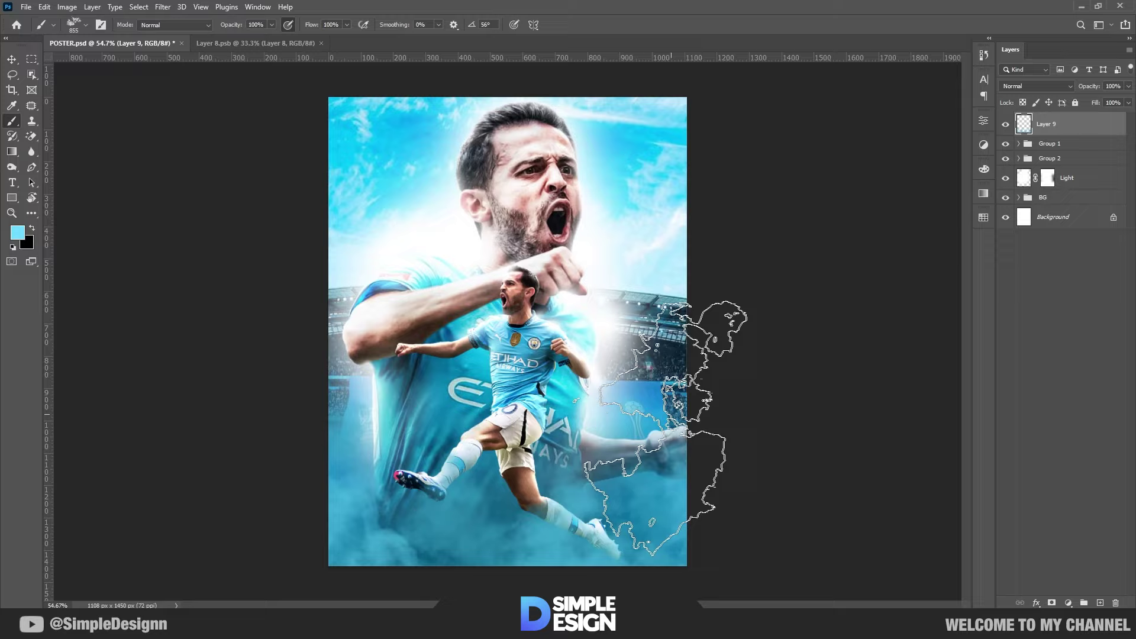
right_click(641, 266)
drag(656, 290, 678, 304)
key(Return)
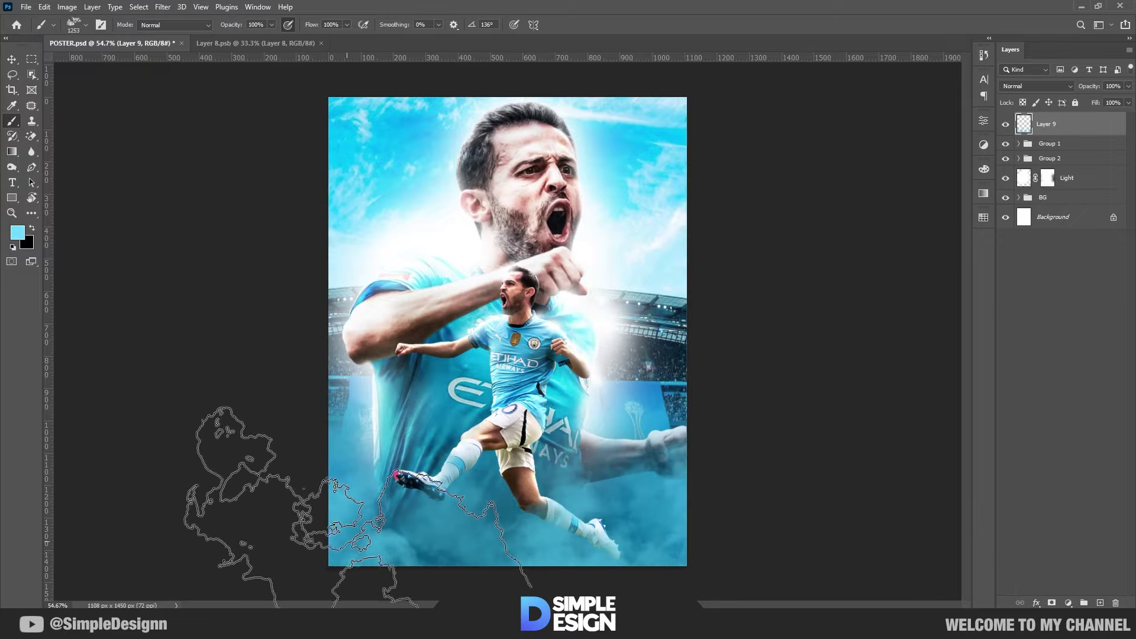
scroll(669, 367, down, 3)
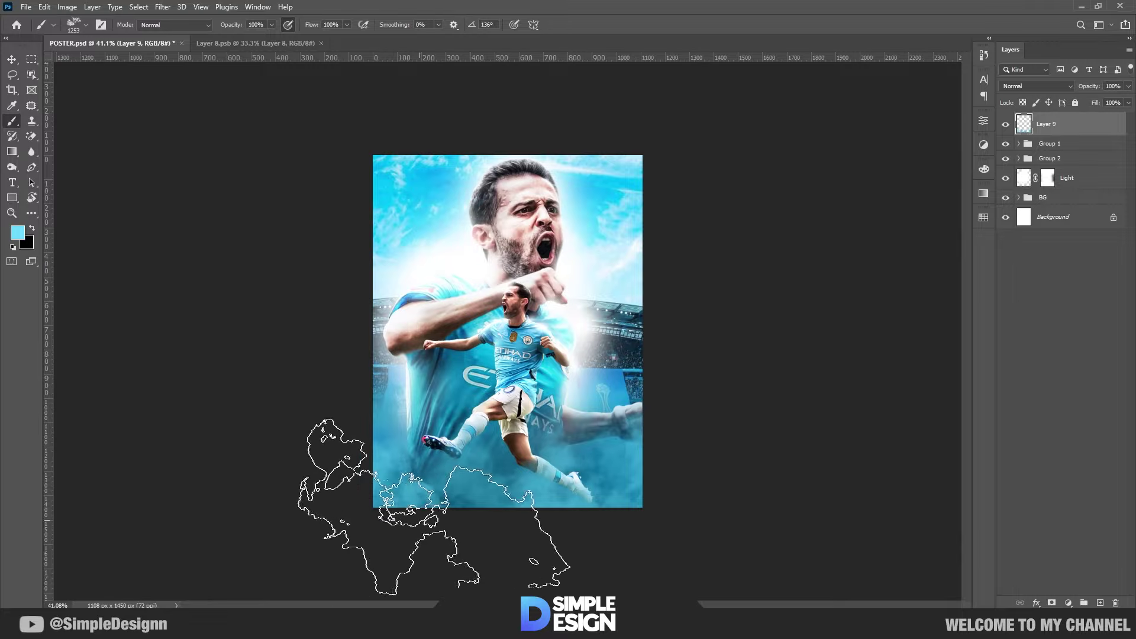
right_click(617, 292)
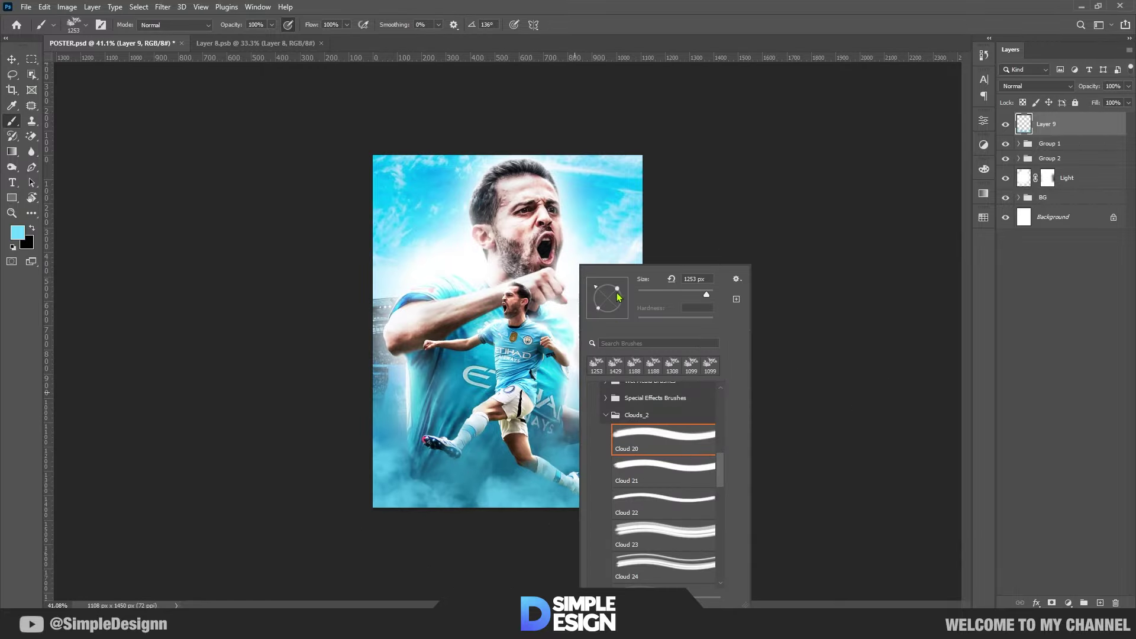
drag(613, 319, 613, 312)
alt+right_click(510, 416)
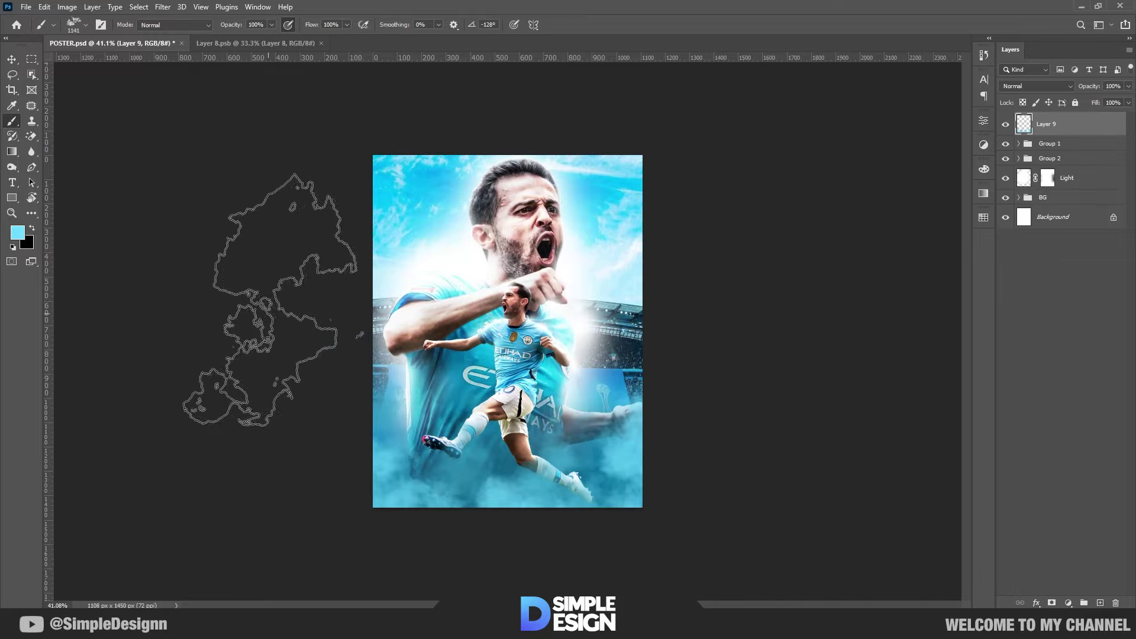
scroll(304, 292, up, 2)
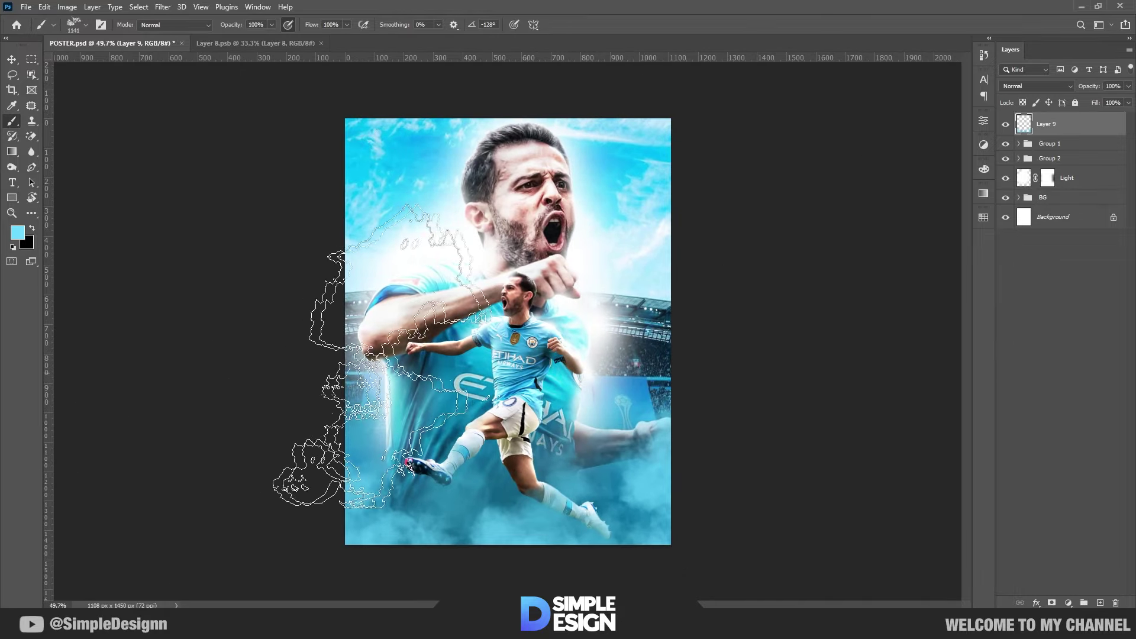
Rotate the cloud brush tip to about -117° then -140°, slightly reducing its size
right_click(382, 355)
drag(413, 313, 254, 474)
click(255, 485)
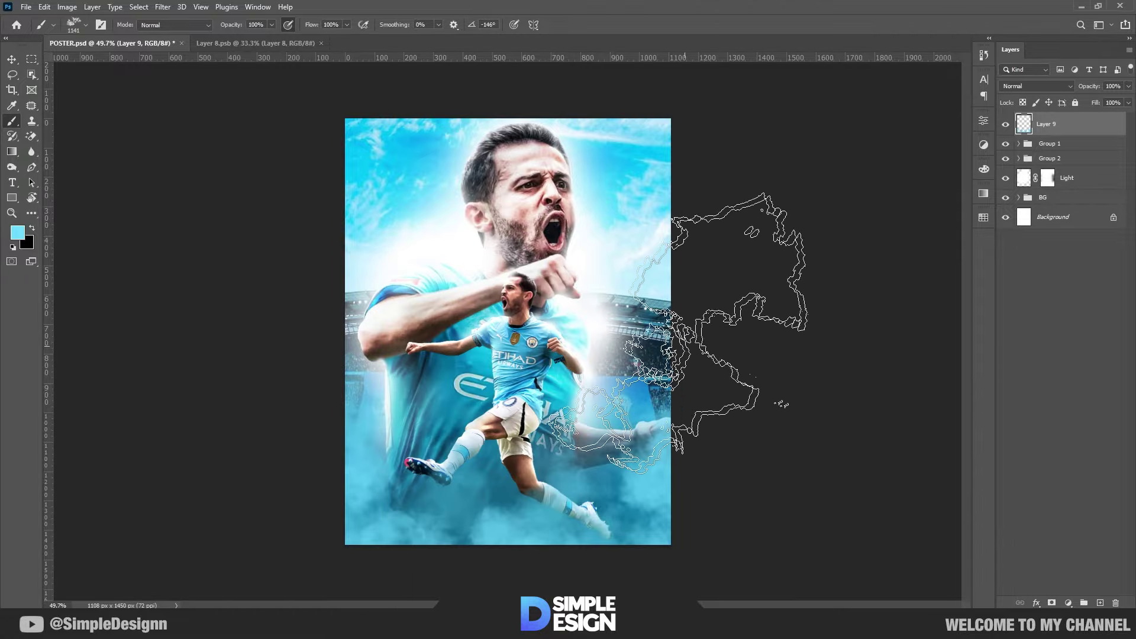
right_click(660, 331)
drag(673, 318, 668, 309)
click(710, 414)
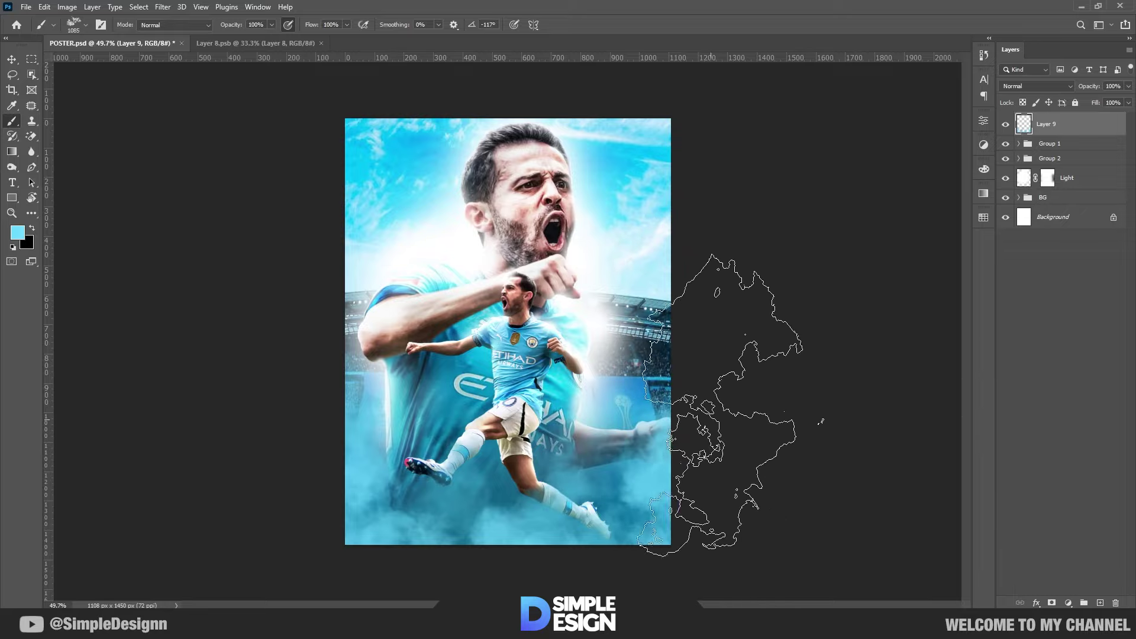
right_click(654, 285)
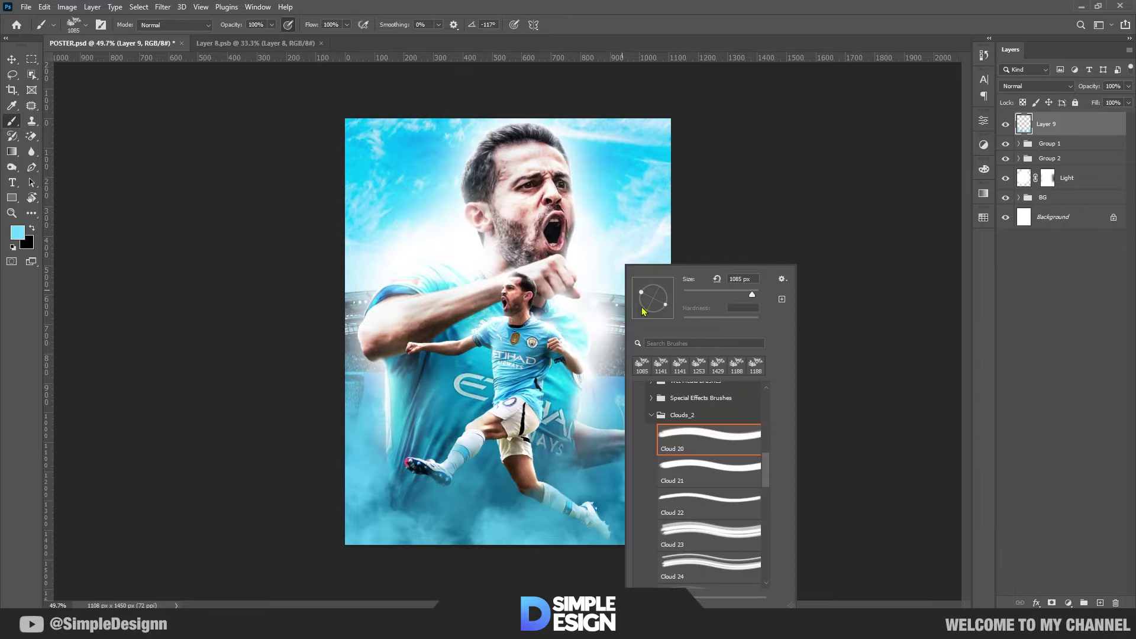
drag(645, 312, 649, 314)
key(Return)
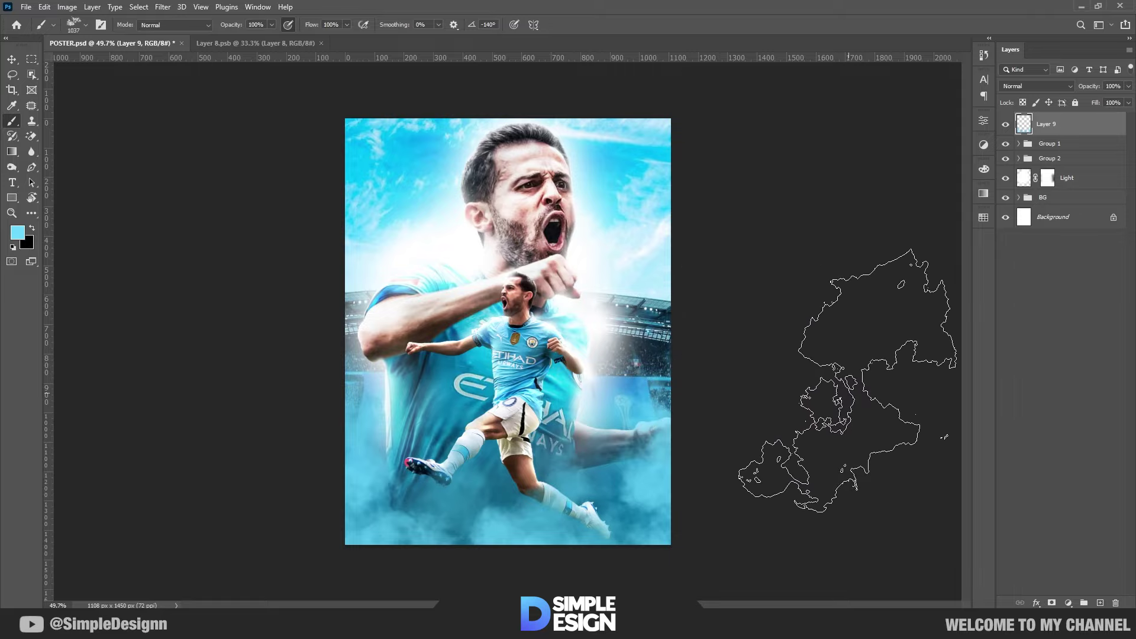
Paint a soft cloud stroke right of the face and save the poster with Ctrl+S
key(v)
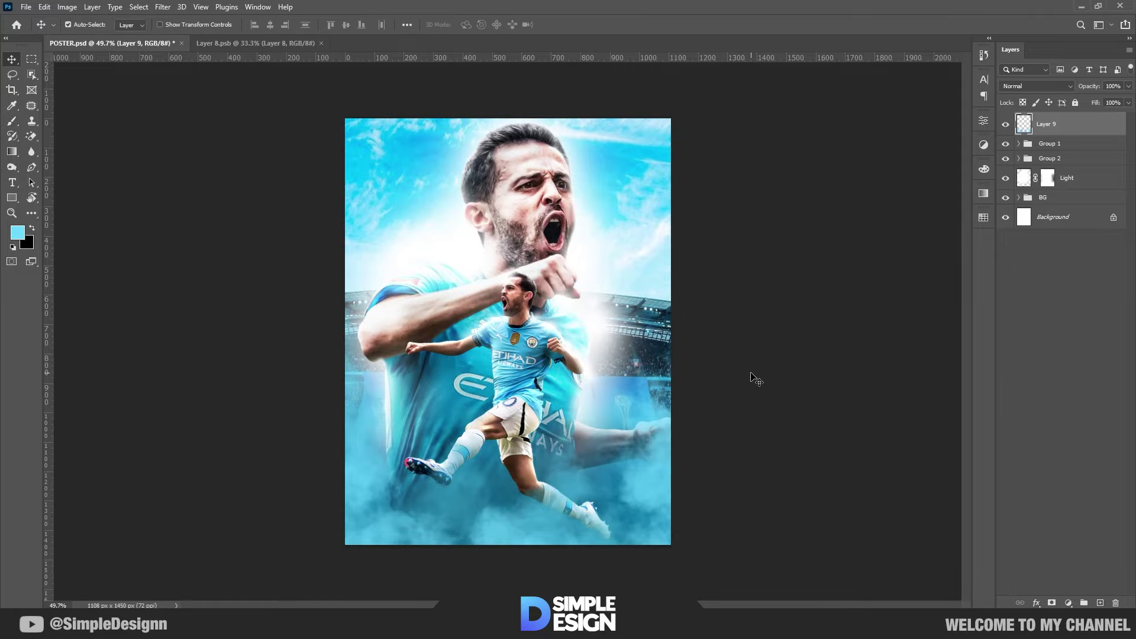
key(ctrl+s)
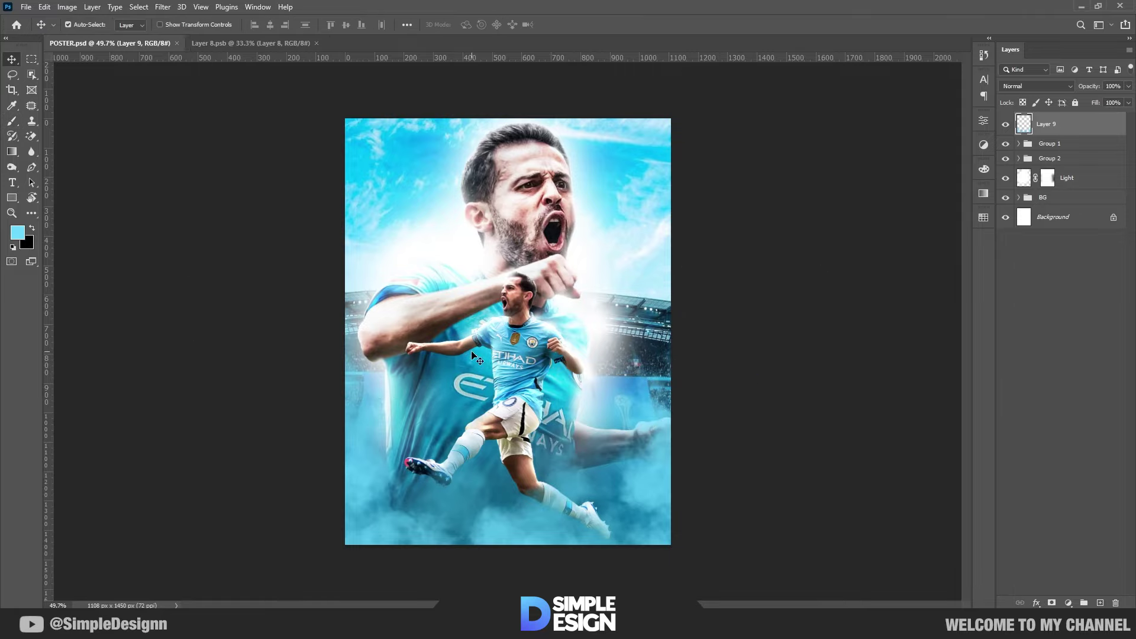
key(b)
click(719, 234)
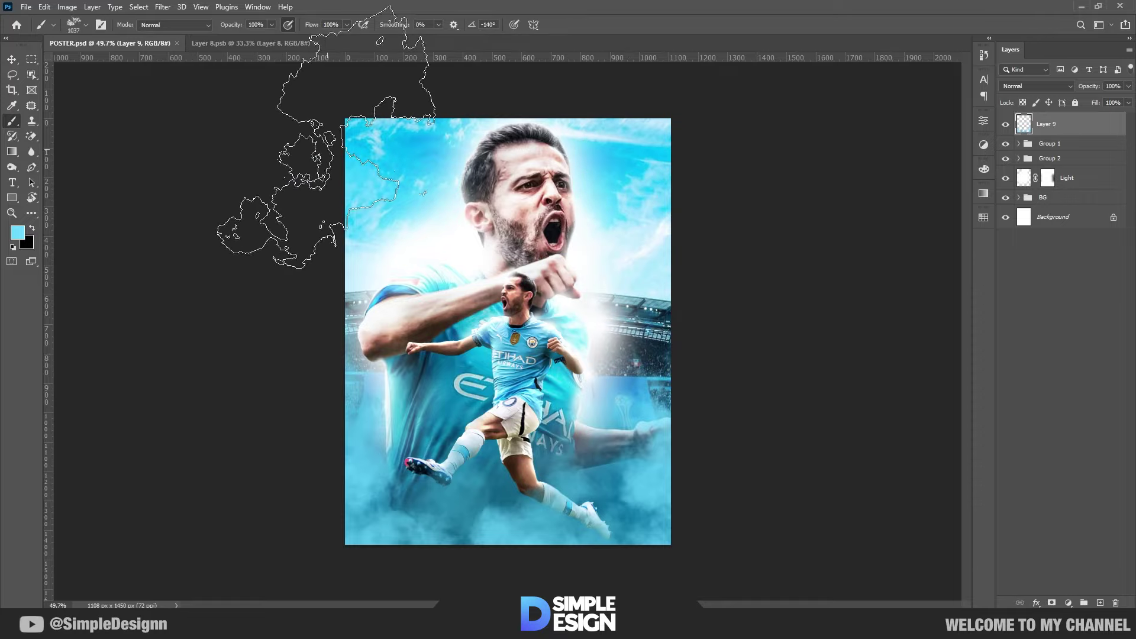
right_click(436, 234)
click(100, 264)
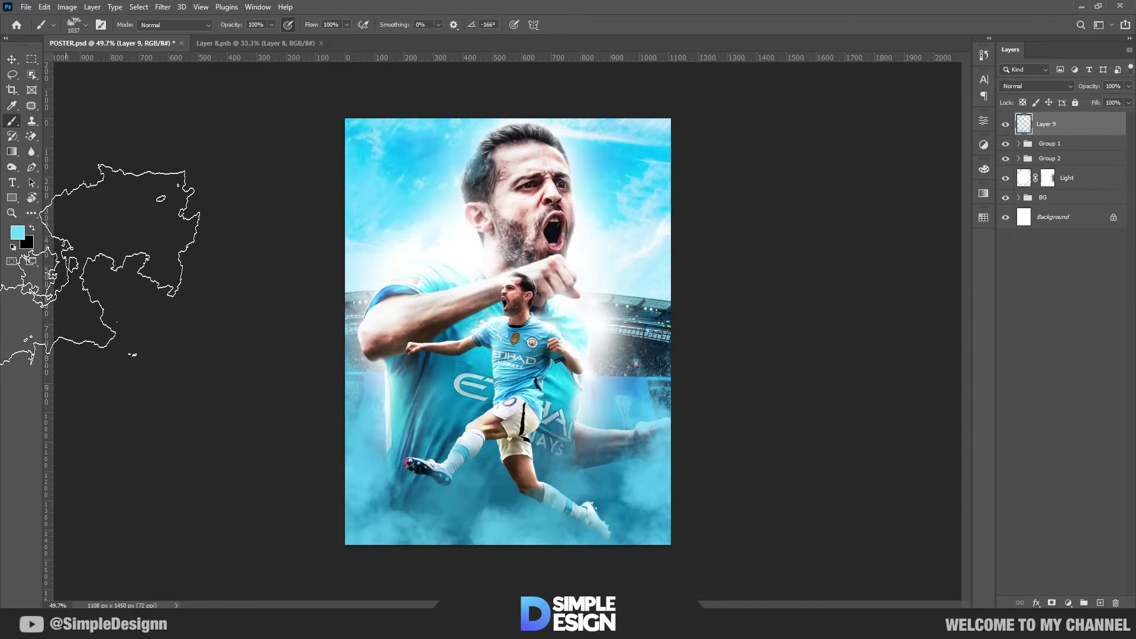
key(v)
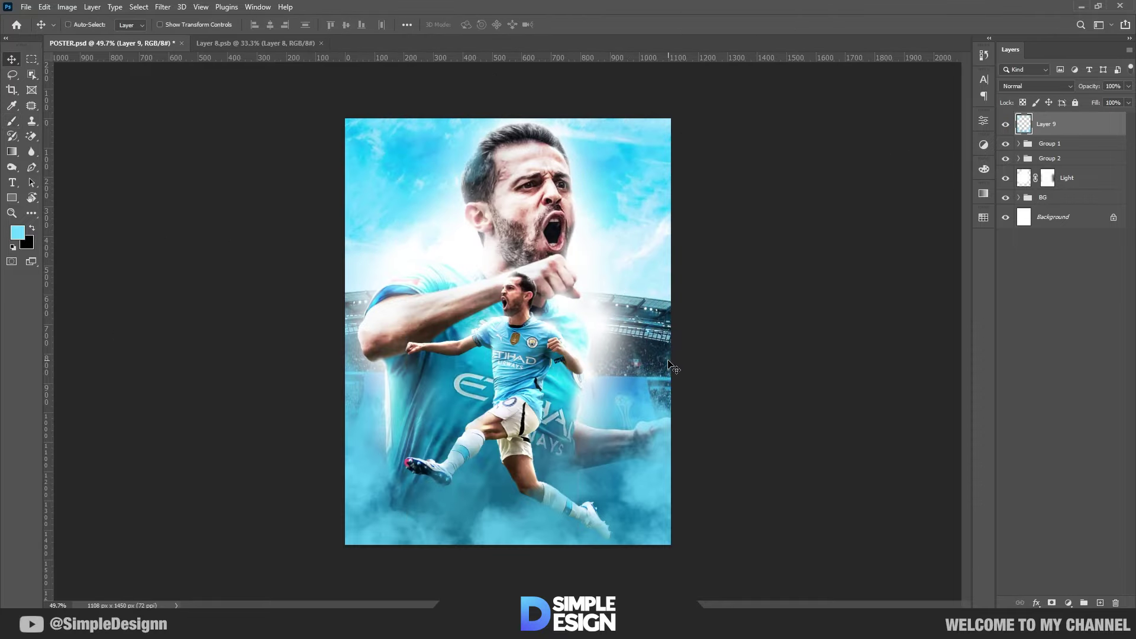
key(ctrl+s)
alt+scroll(545, 437, up, 3)
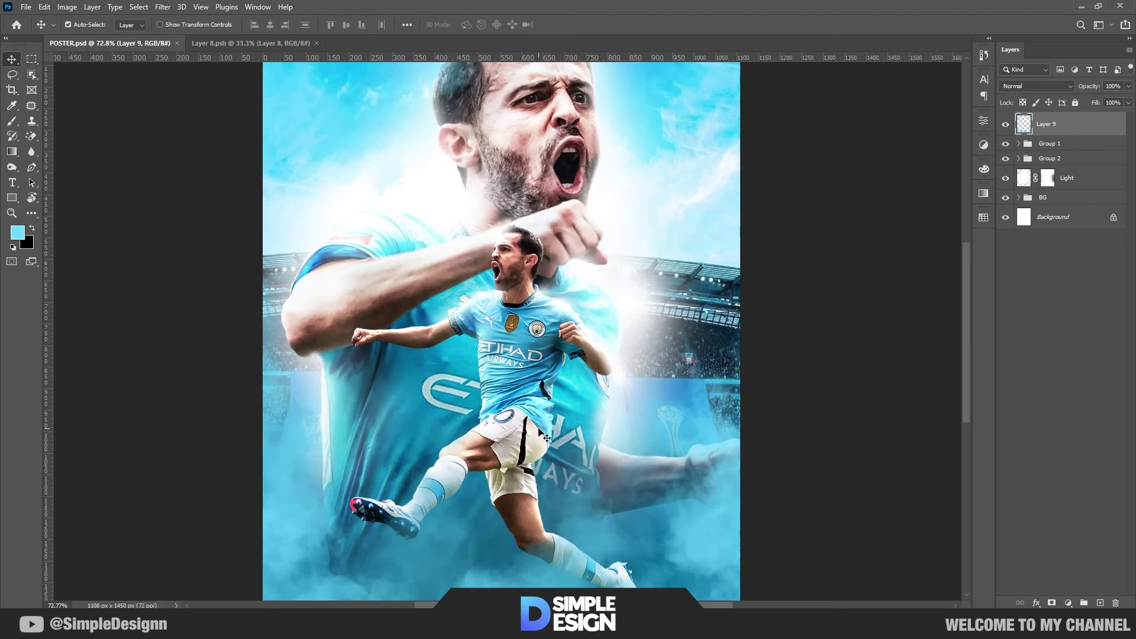
scroll(545, 437, down, 2)
alt+scroll(536, 436, down, 2)
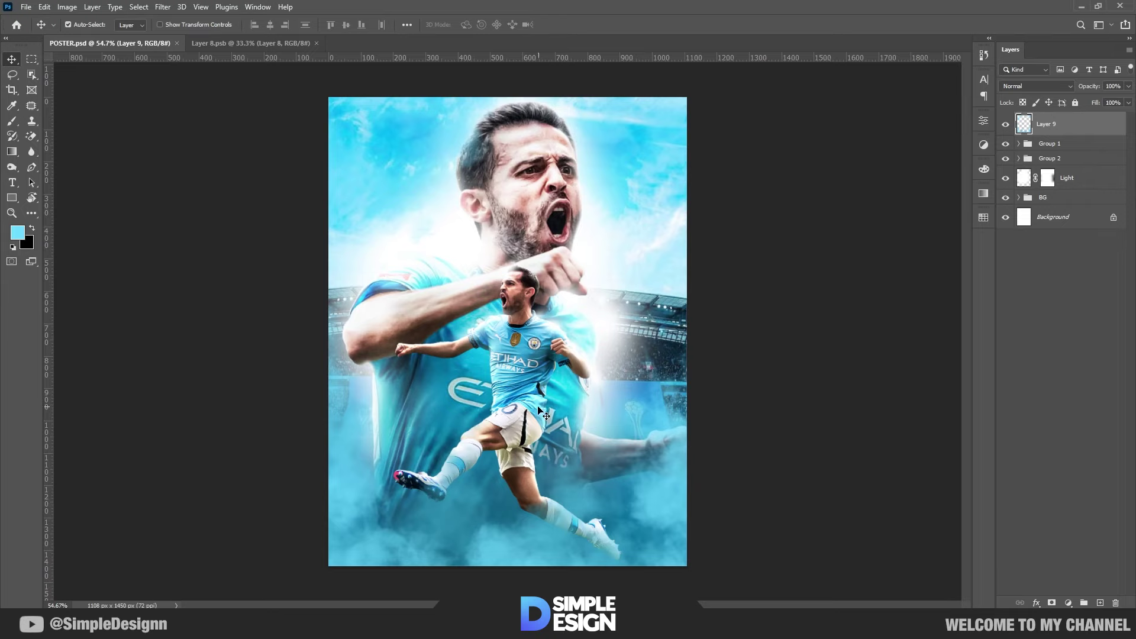
Add a white (#ffffff) placeholder text layer near the top left and enlarge it
key(t)
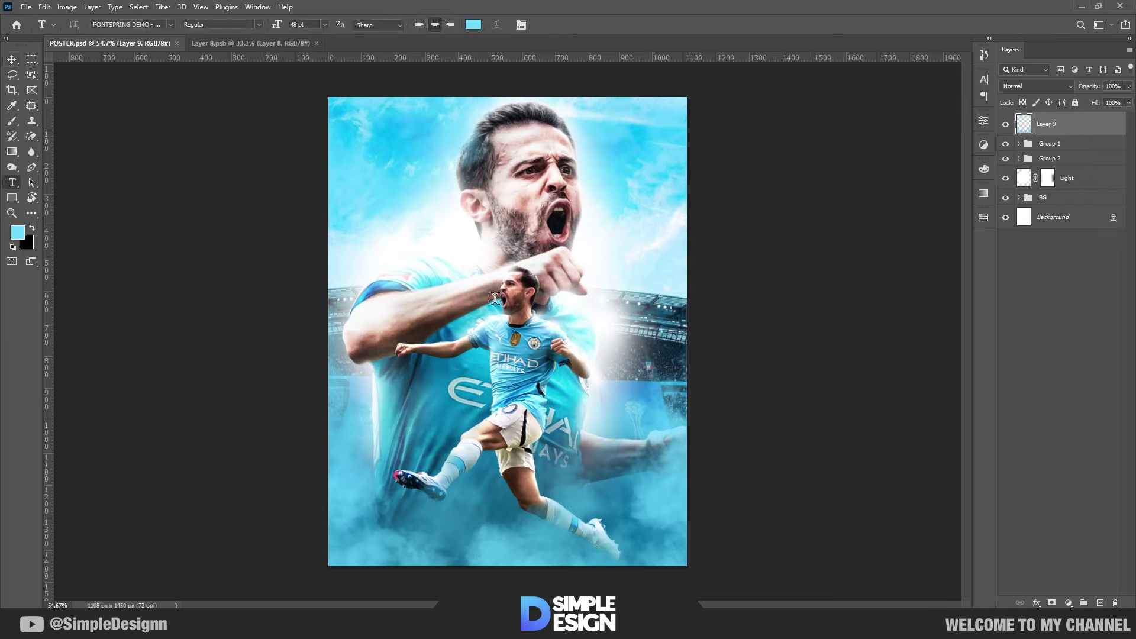
click(398, 174)
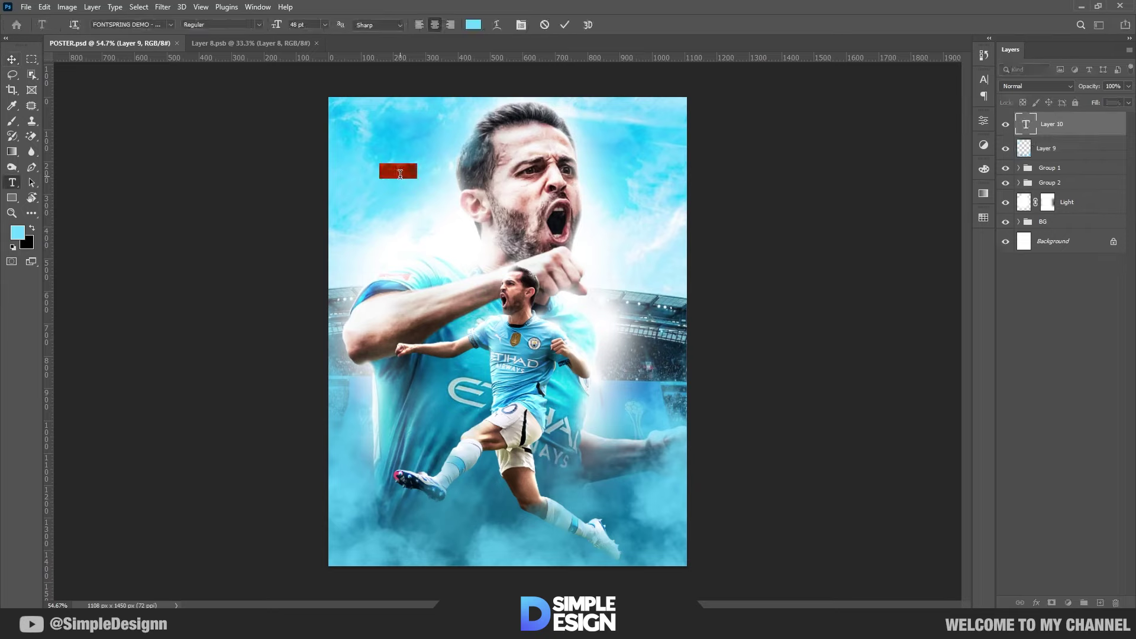
click(473, 25)
text(ffffff)
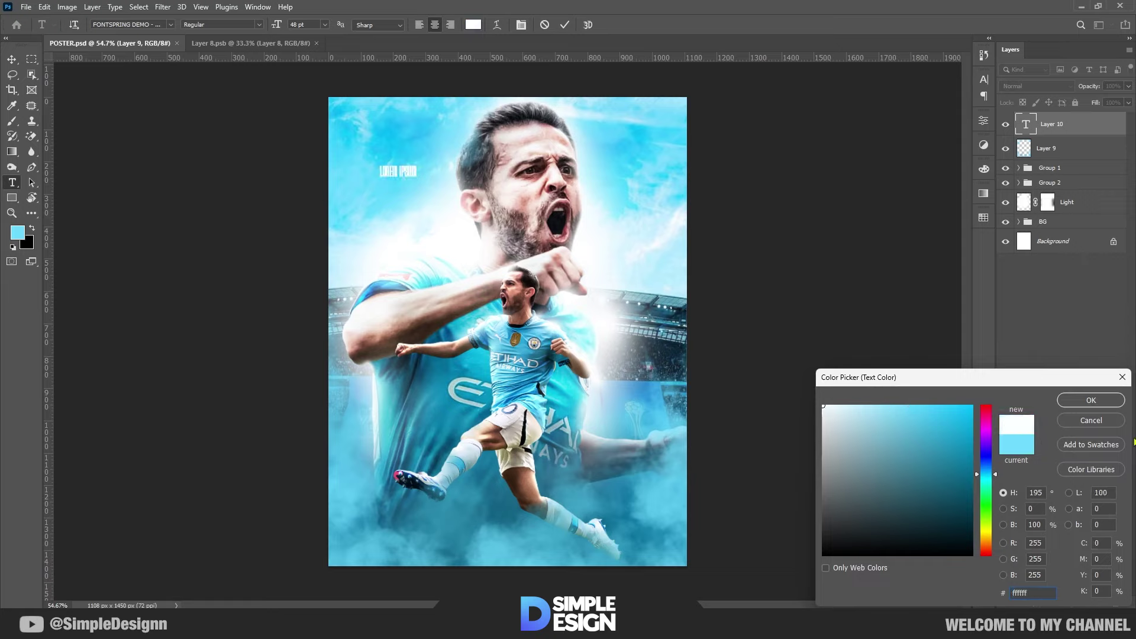
click(1090, 402)
key(ctrl+Return)
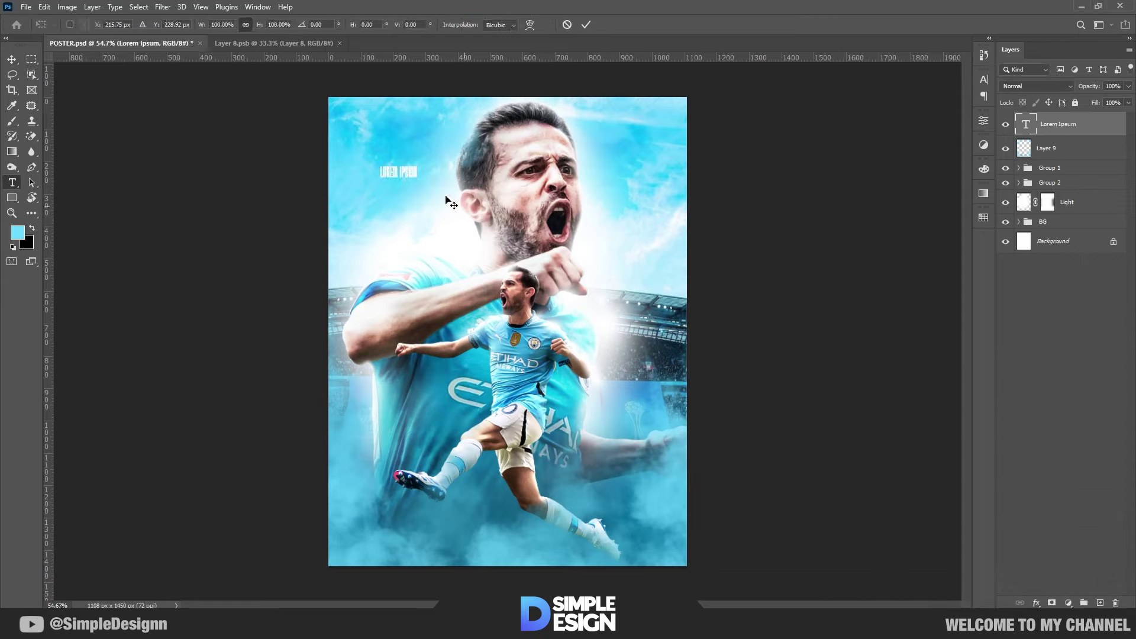
key(ctrl+t)
mouse_move(419, 166)
mouse_down()
mouse_move(517, 131)
mouse_move(413, 197)
mouse_up()
key(Return)
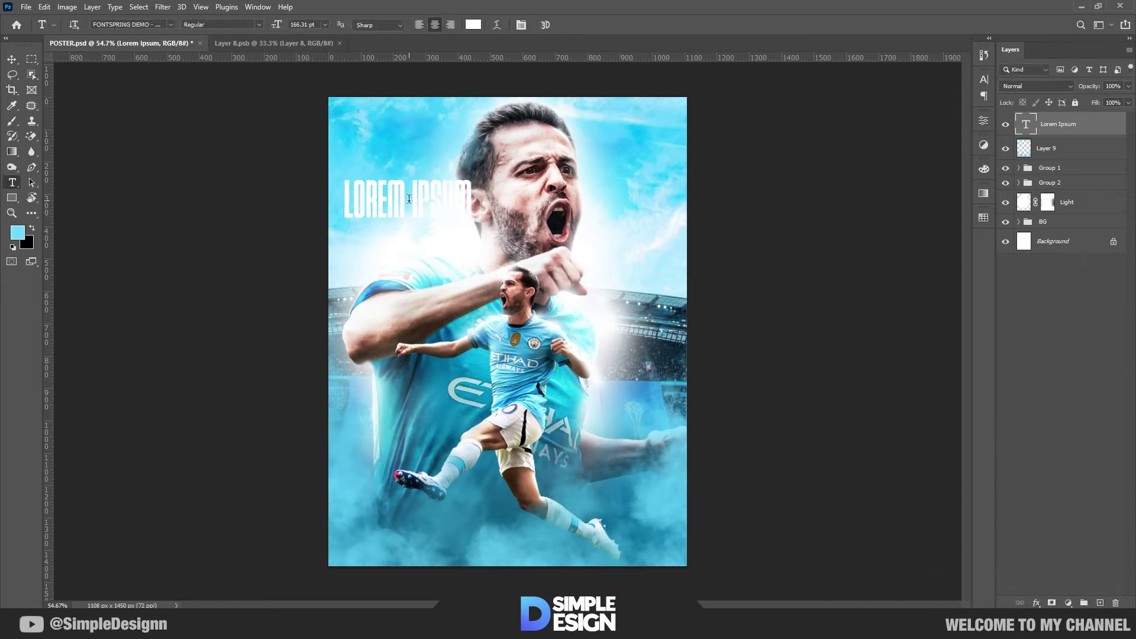
Change the text to 'SILVA', move it to the poster centre below Group 1, and save
double_click(408, 197)
key(ctrl+a)
text(SILVA)
click(563, 28)
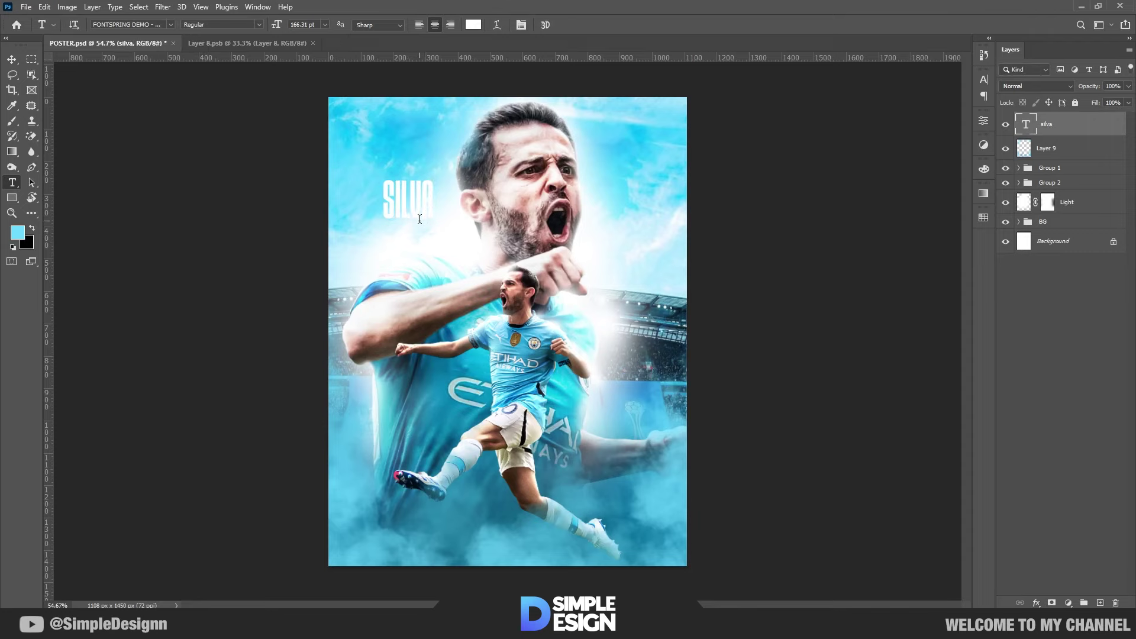
key(ctrl+t)
drag(415, 195, 514, 395)
key(Return)
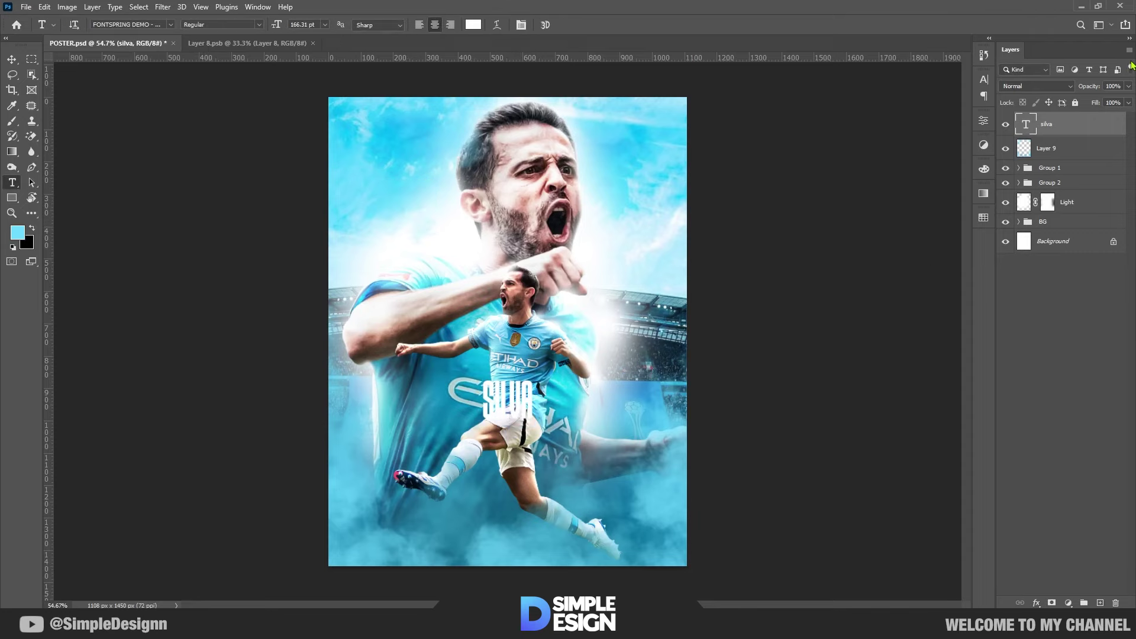
drag(1048, 124, 1048, 176)
key(ctrl+s)
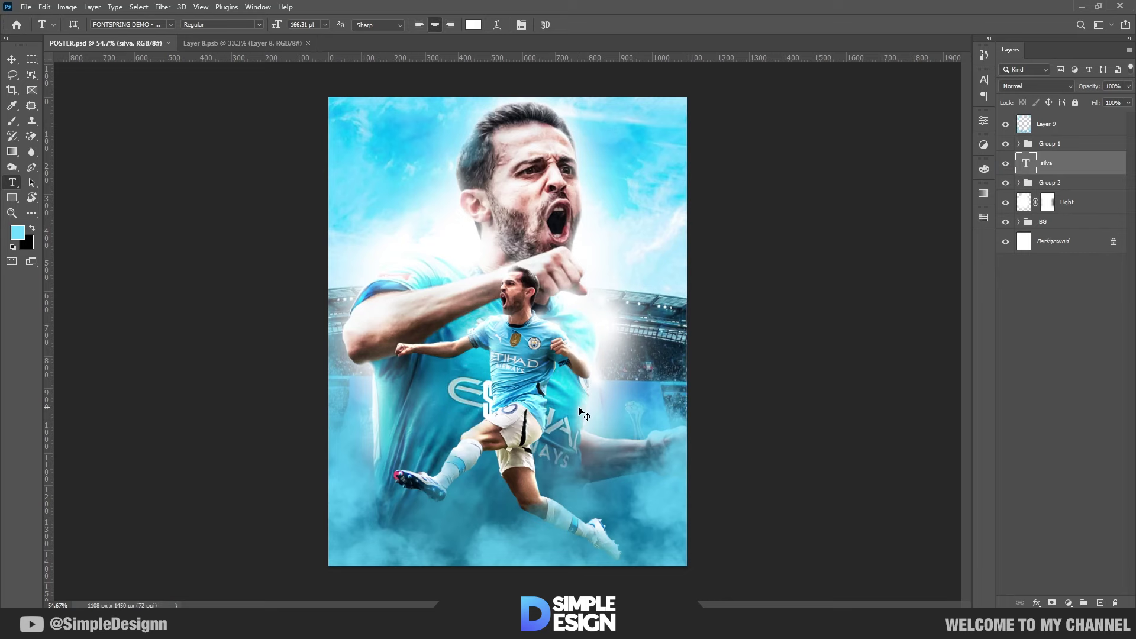
Enlarge the SILVA text to about 261%
key(ctrl+t)
drag(533, 398, 575, 397)
key(Return)
scroll(574, 397, up, 2)
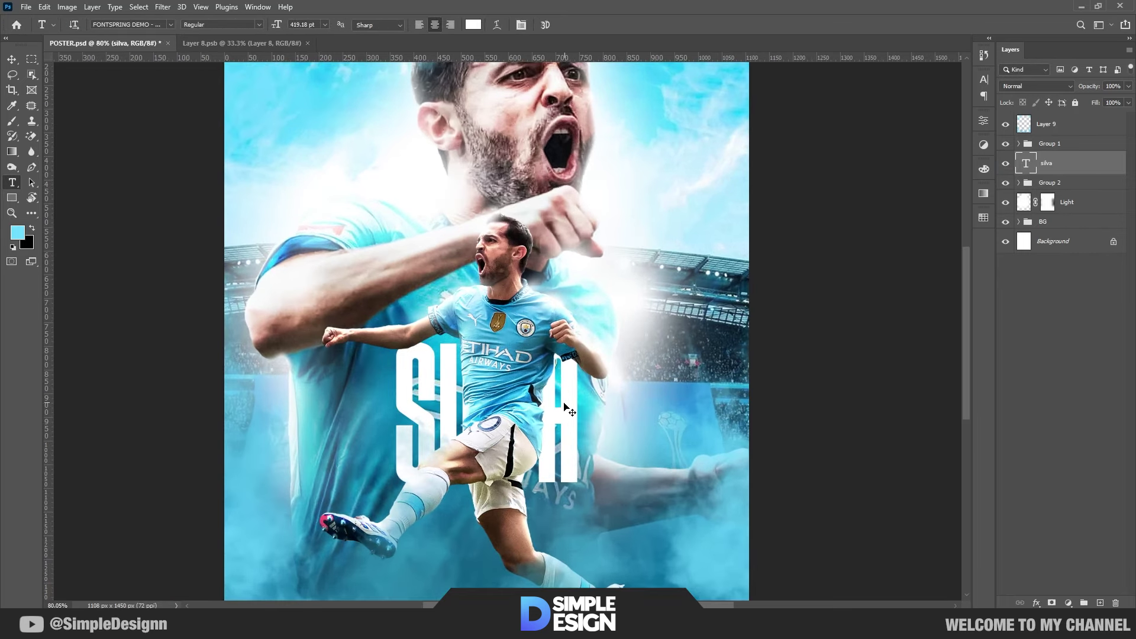
Distort SILVA by pulling its right side, then stretch it wider to the right
key(ctrl+t)
right_click(568, 413)
click(595, 229)
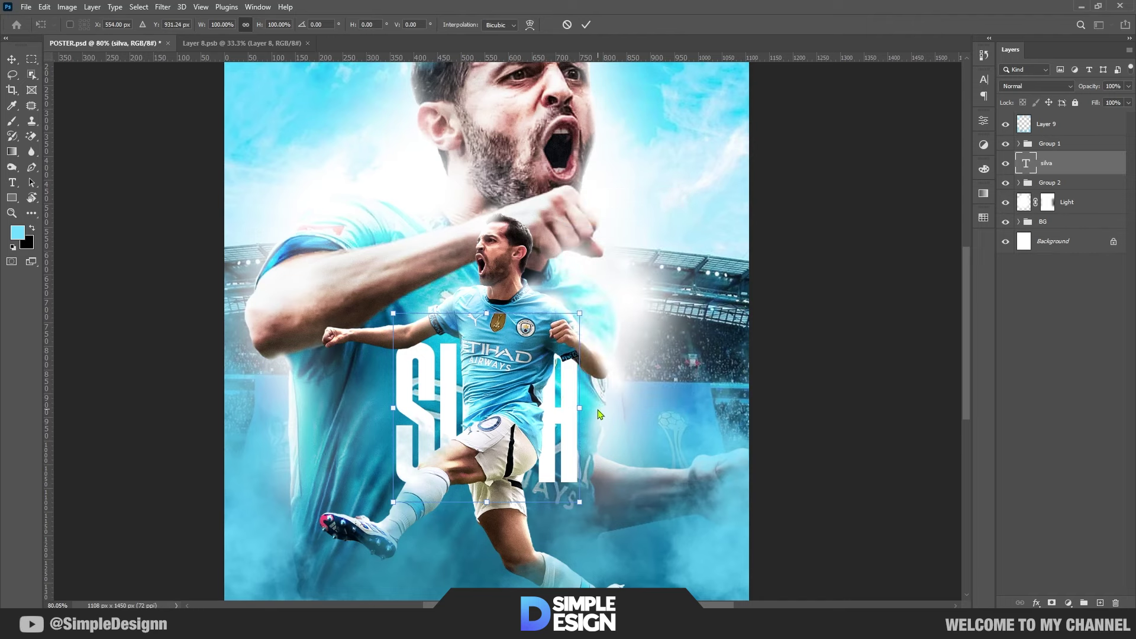
drag(583, 409, 583, 398)
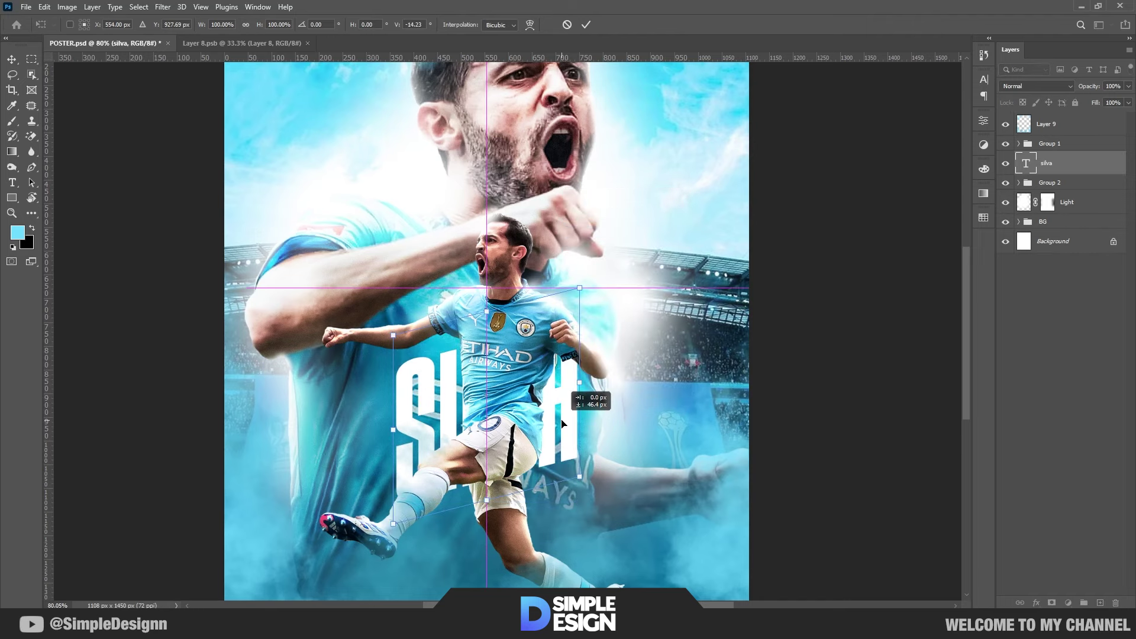
key(Return)
scroll(563, 425, down, 2)
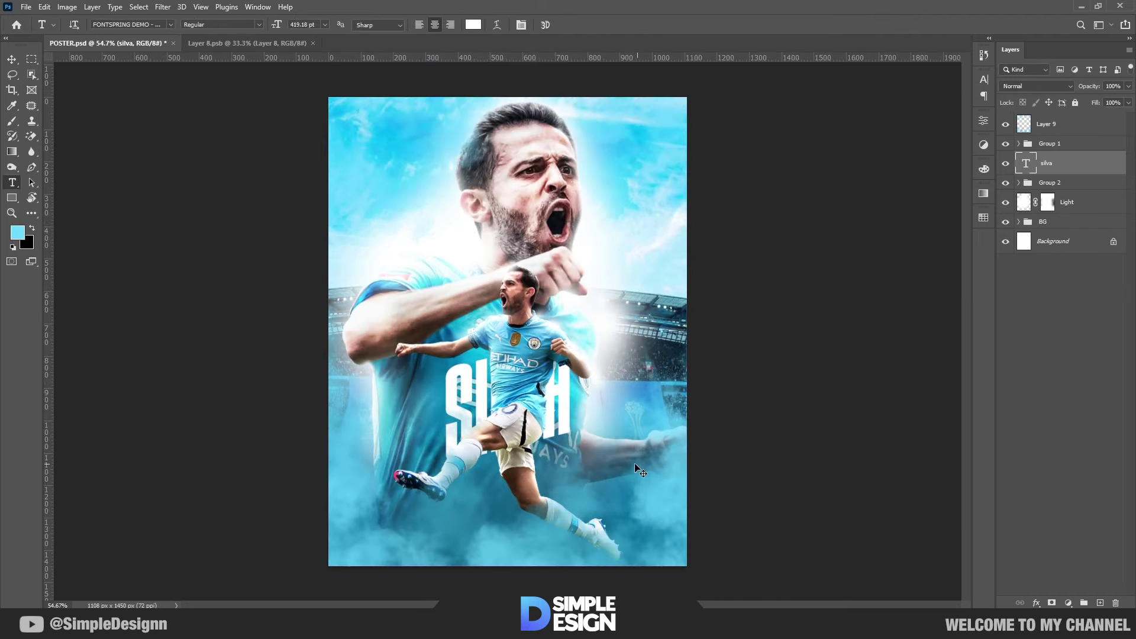
key(ctrl+t)
drag(571, 397, 582, 391)
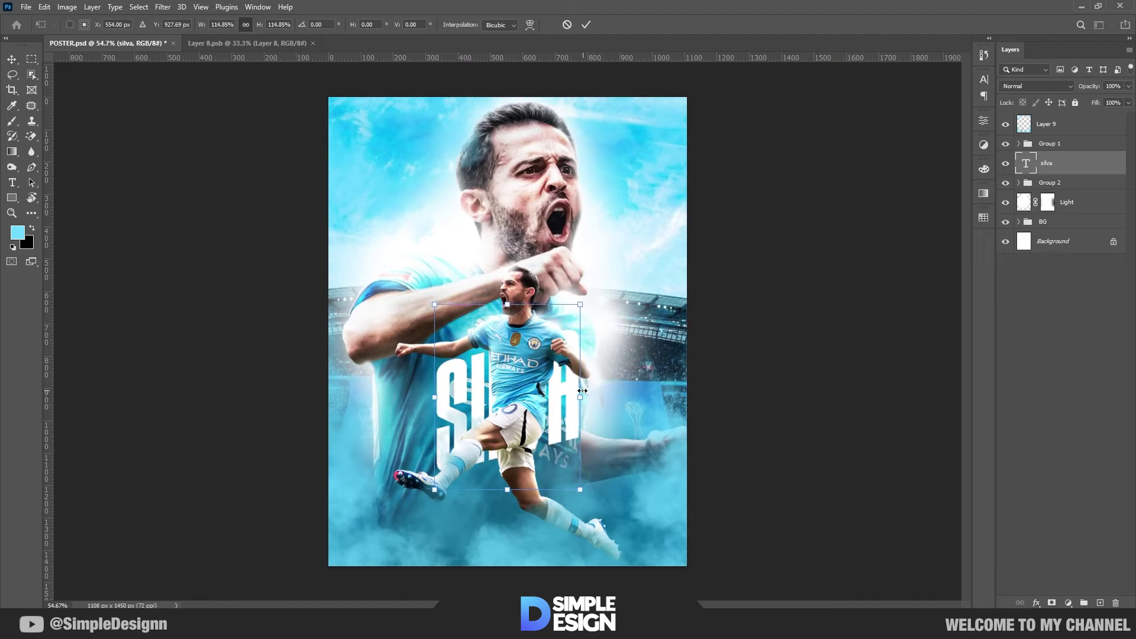
key(Return)
Set the silva layer to Overlay blending at 71% opacity
click(1036, 86)
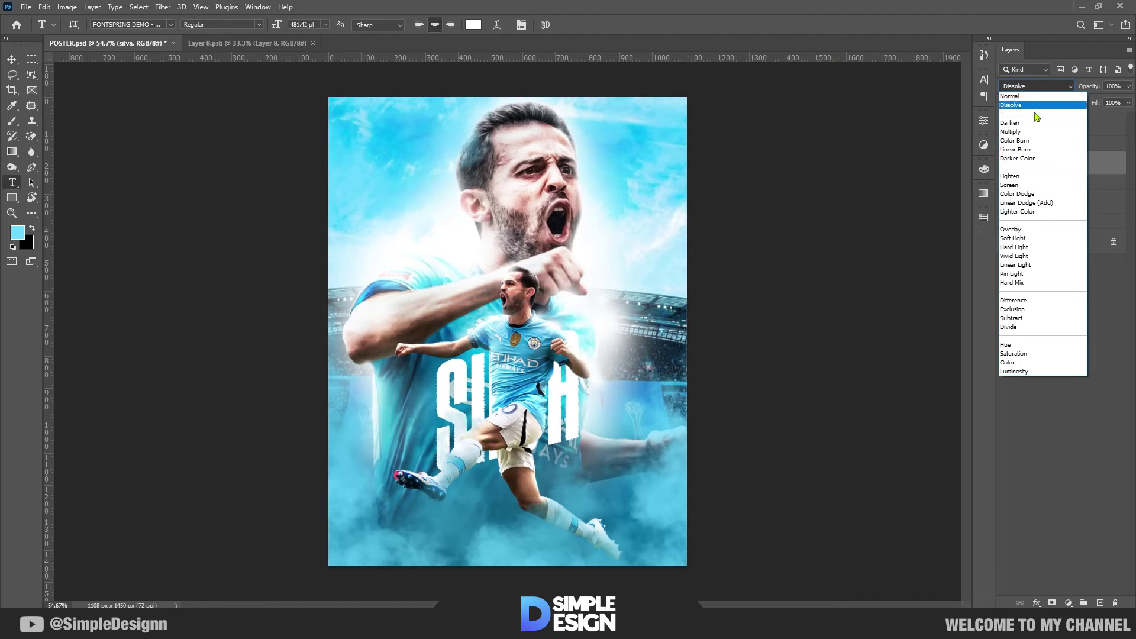
click(1026, 229)
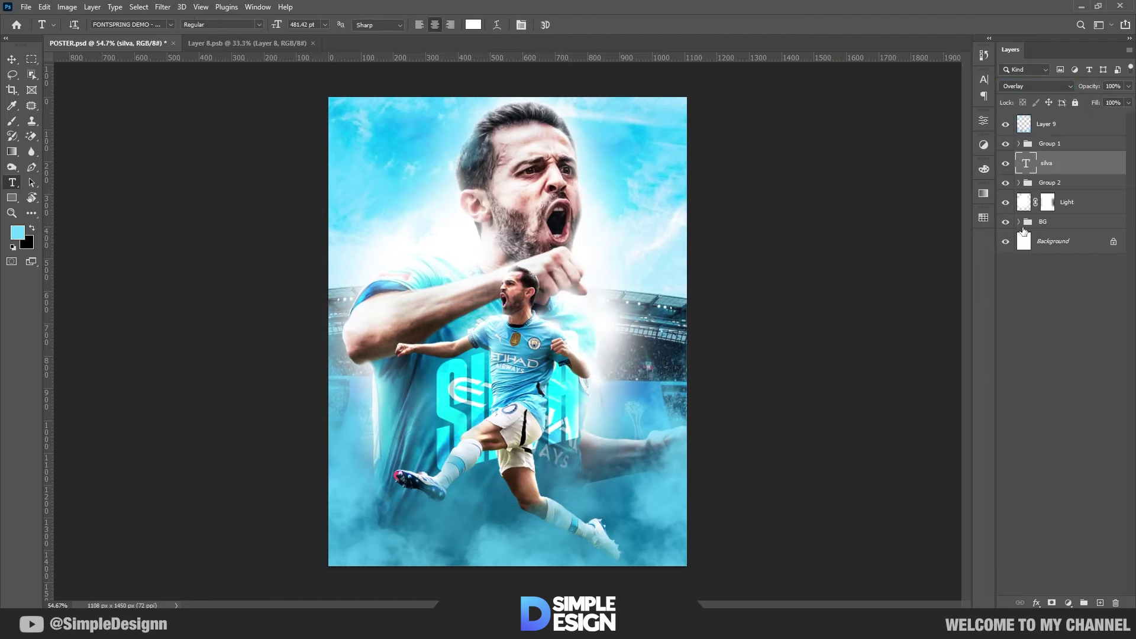
drag(1089, 86, 1052, 162)
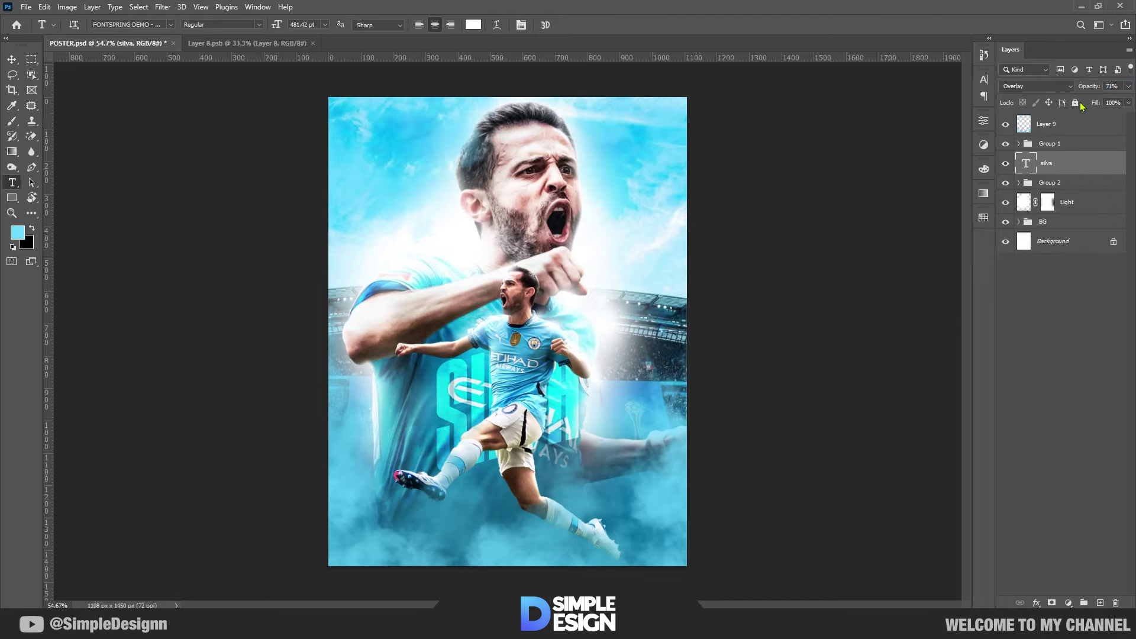
click(1060, 355)
scroll(430, 396, up, 5)
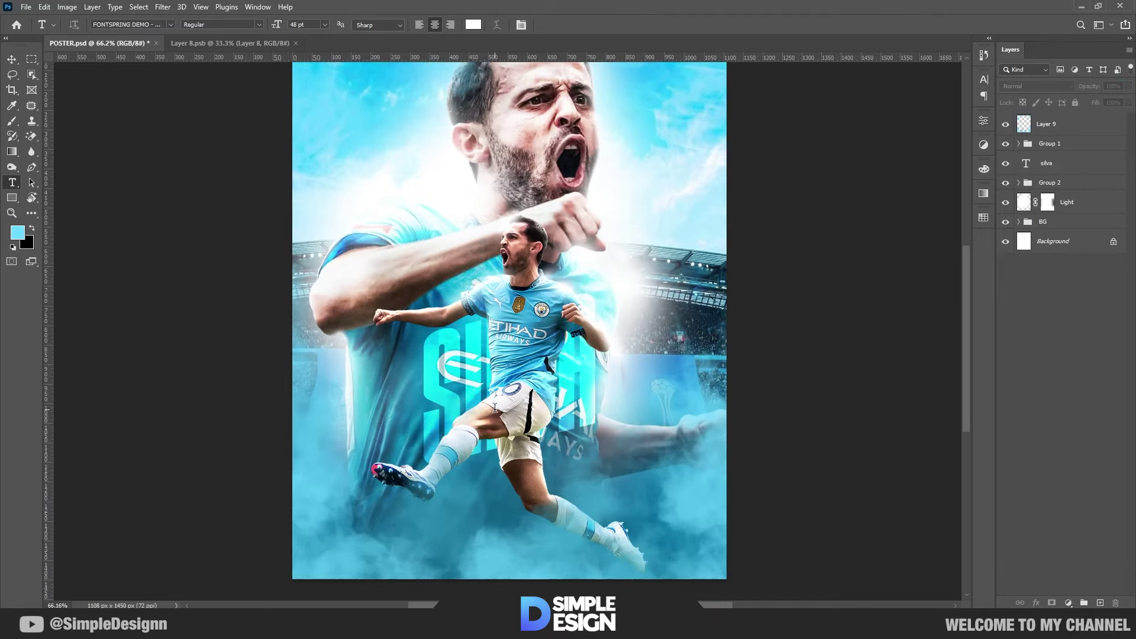
key(v)
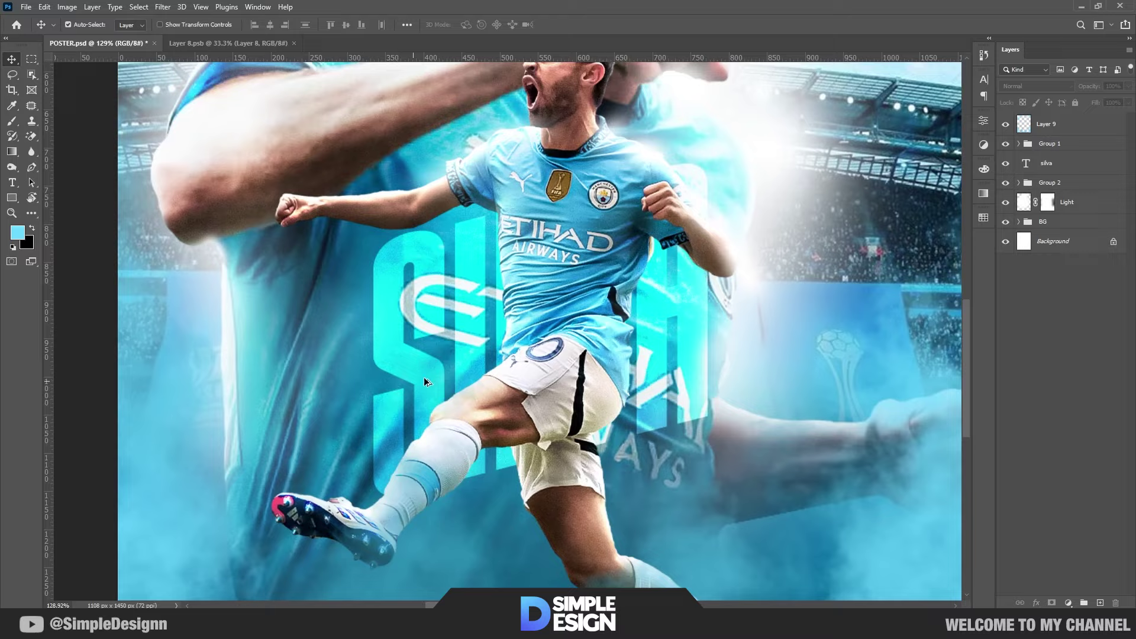
scroll(441, 366, down, 5)
click(461, 377)
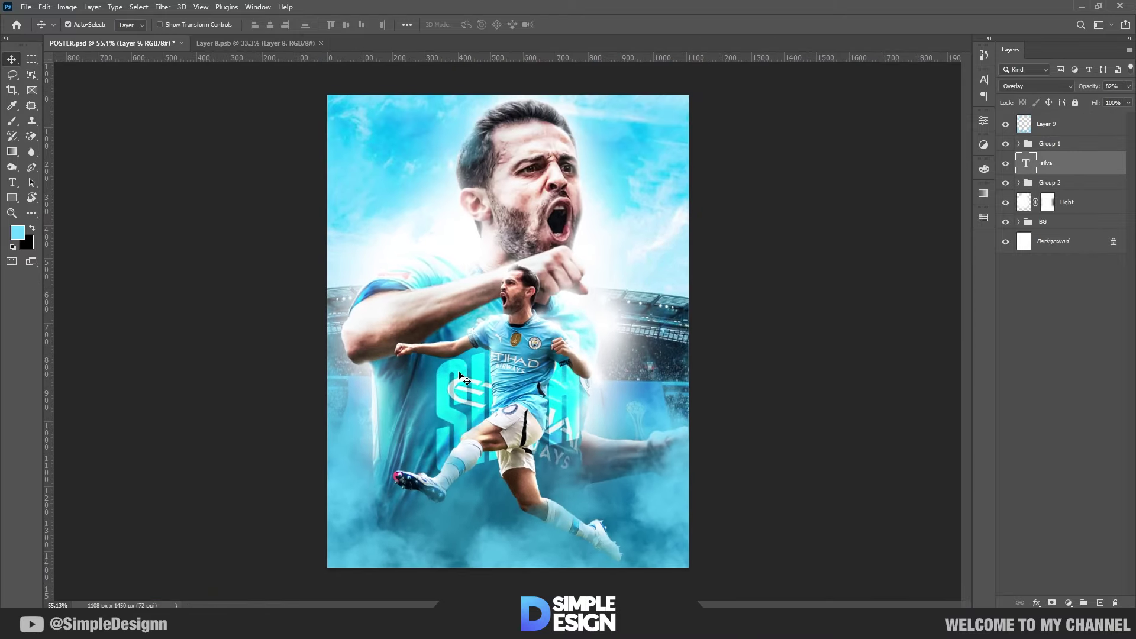
Give the silva layer an Outer Glow with size 8 px
right_click(1057, 172)
click(1029, 90)
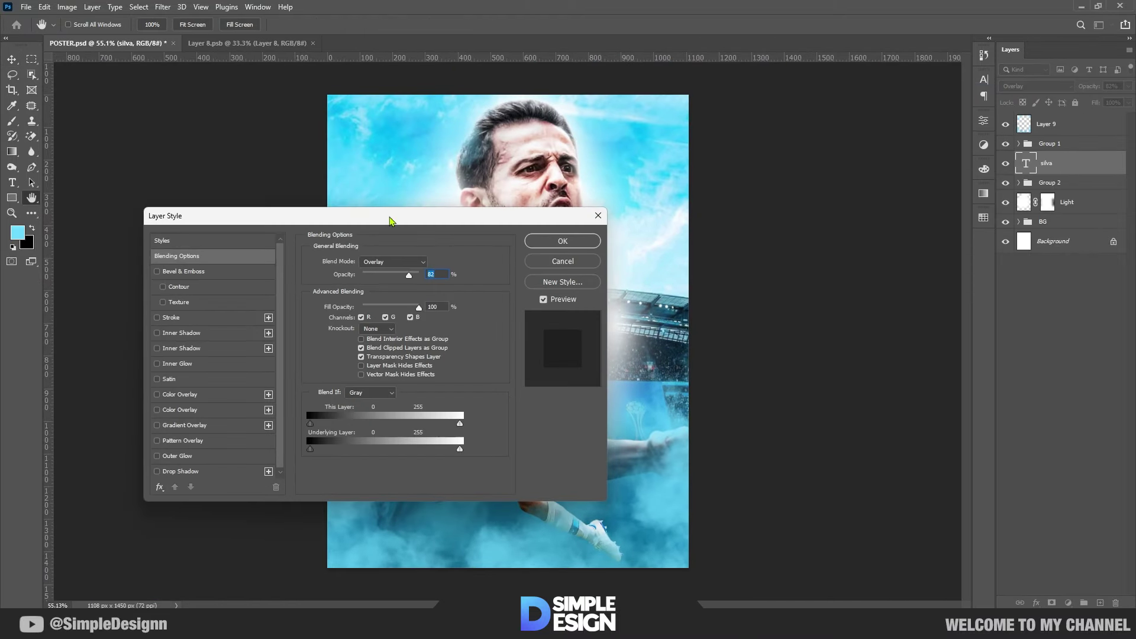
drag(390, 221, 949, 227)
click(717, 462)
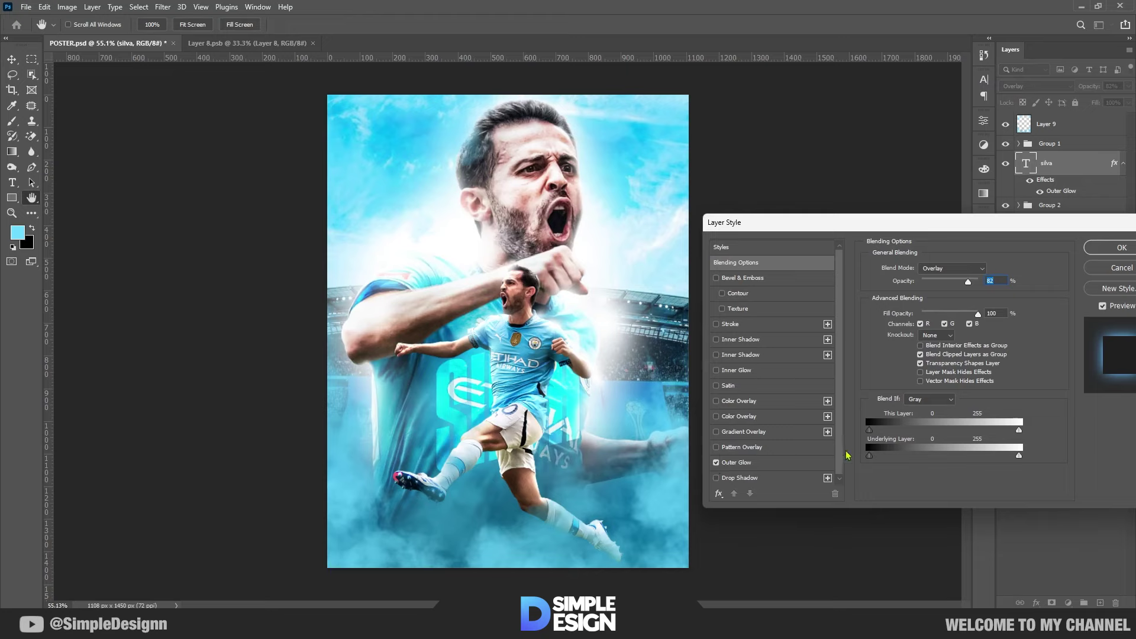
click(779, 464)
drag(951, 373, 920, 373)
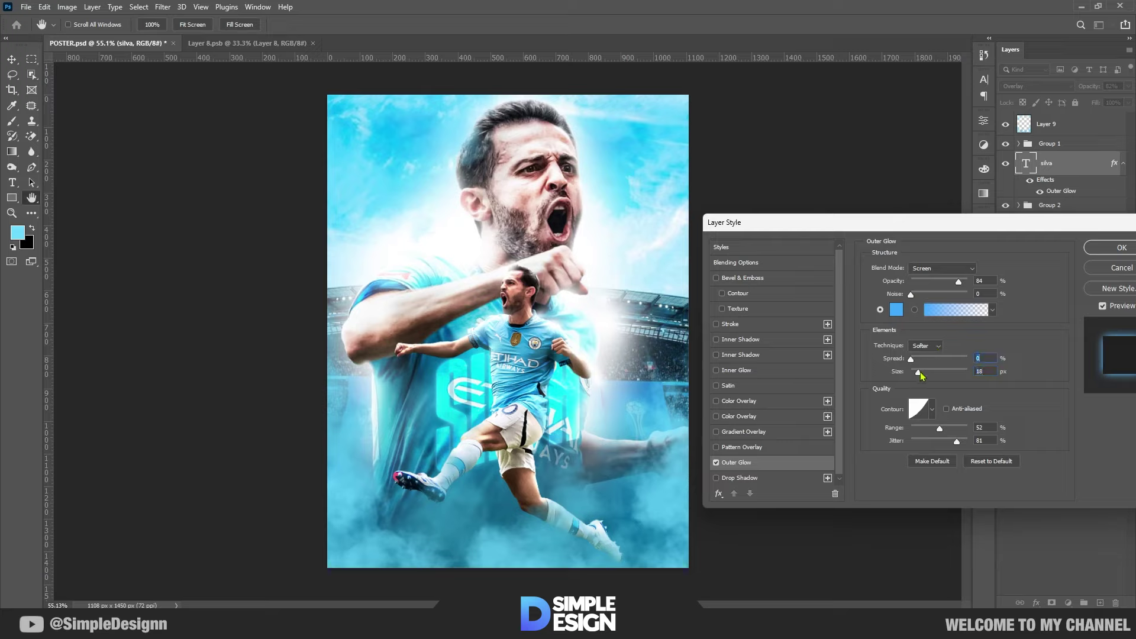
drag(920, 372, 916, 372)
click(1119, 246)
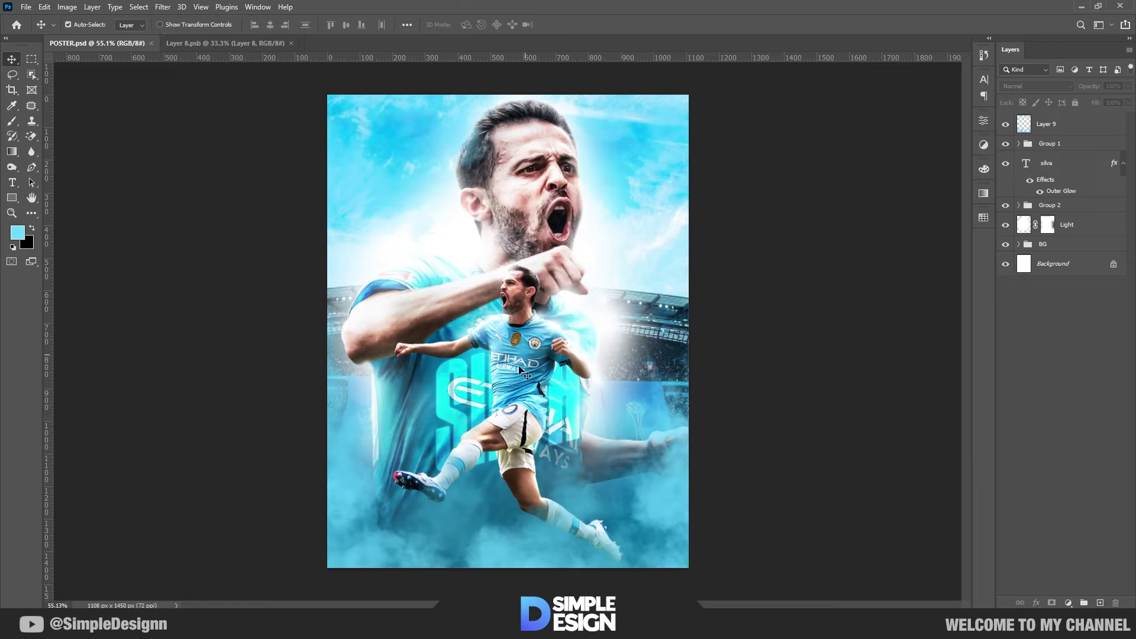
Add a MANCHESTER CITY text layer, enlarged and positioned near the poster bottom
key(t)
click(451, 545)
text(MANCHESTER CITY)
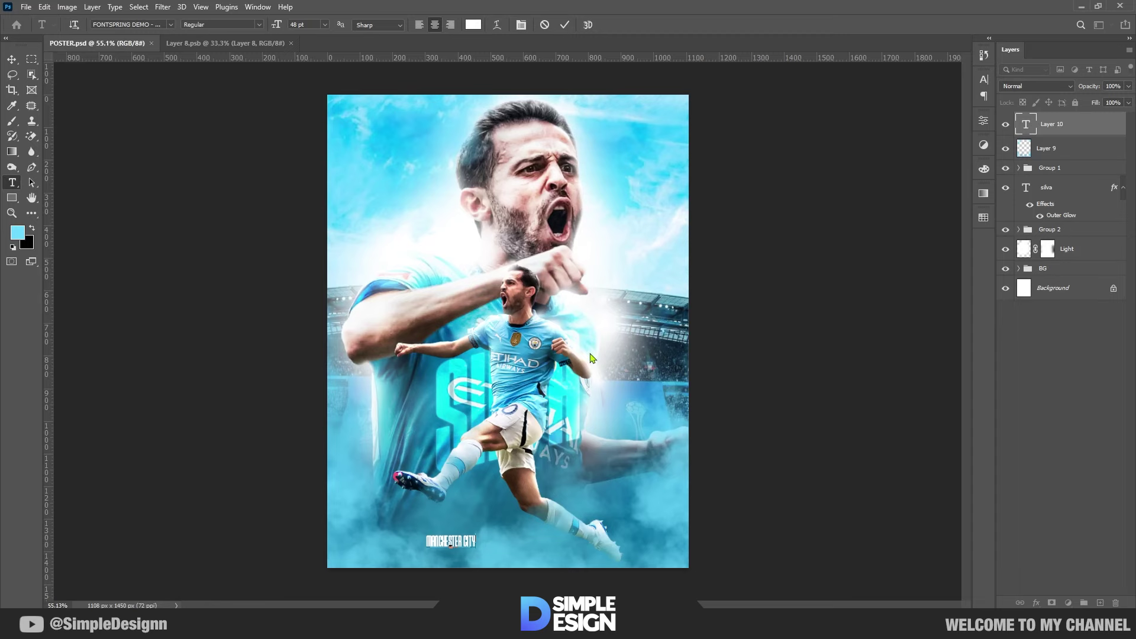
click(564, 25)
key(ctrl+t)
mouse_move(476, 535)
mouse_down()
mouse_move(545, 515)
mouse_move(529, 538)
mouse_up()
key(Return)
Widen the MANCHESTER CITY letter spacing to 300
scroll(503, 520, up, 2)
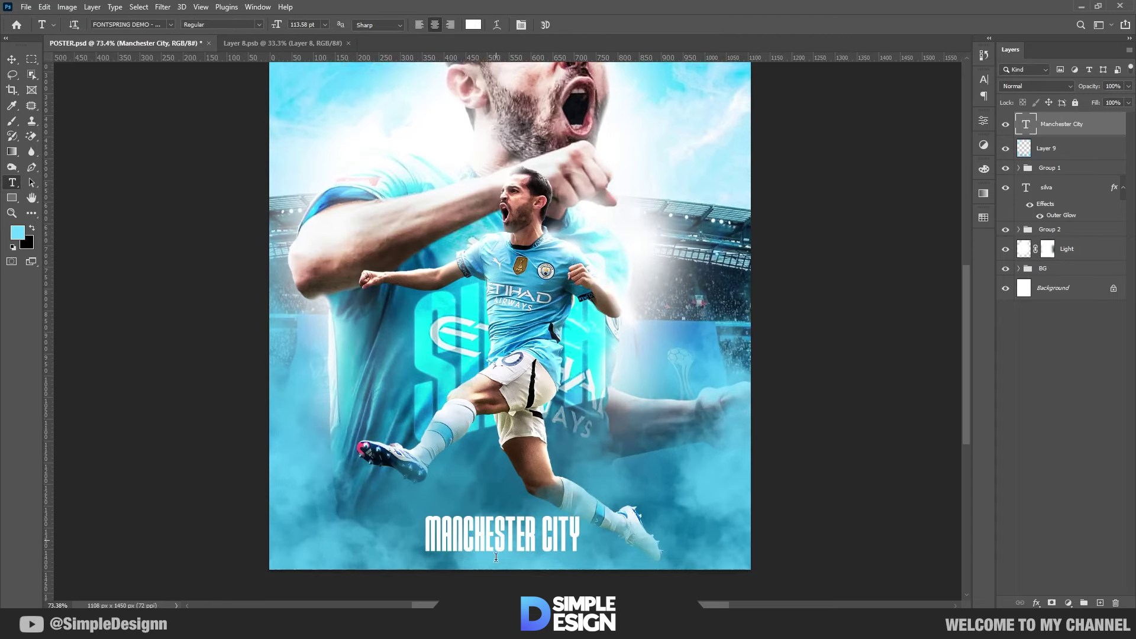
scroll(504, 474, up, 2)
click(503, 450)
key(ctrl+a)
key(ctrl+t)
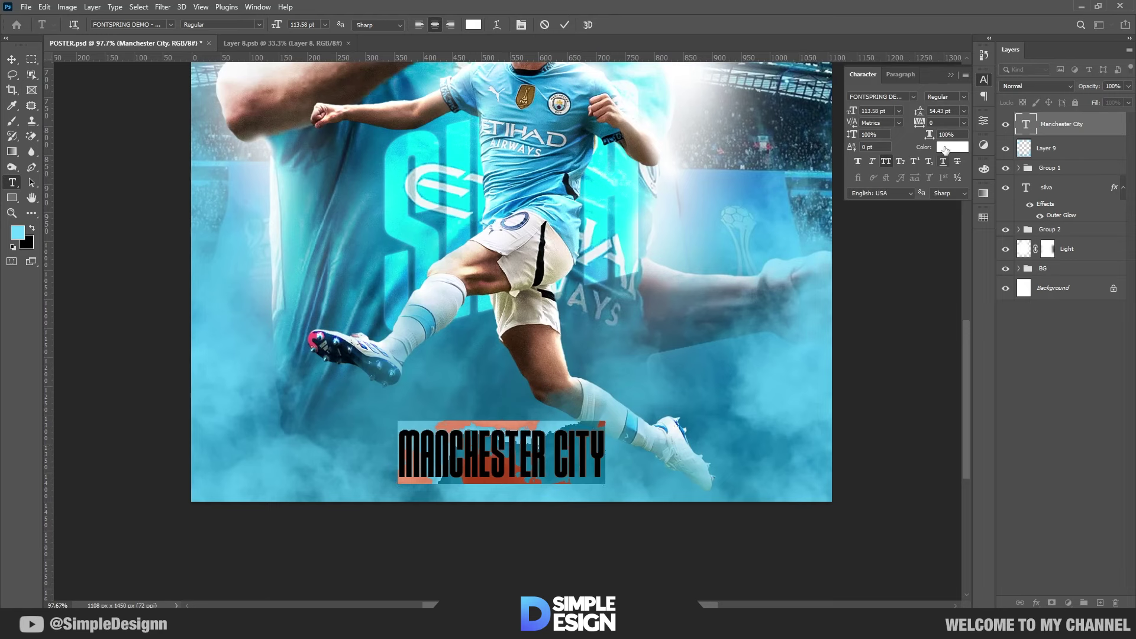
drag(921, 123, 933, 112)
click(951, 75)
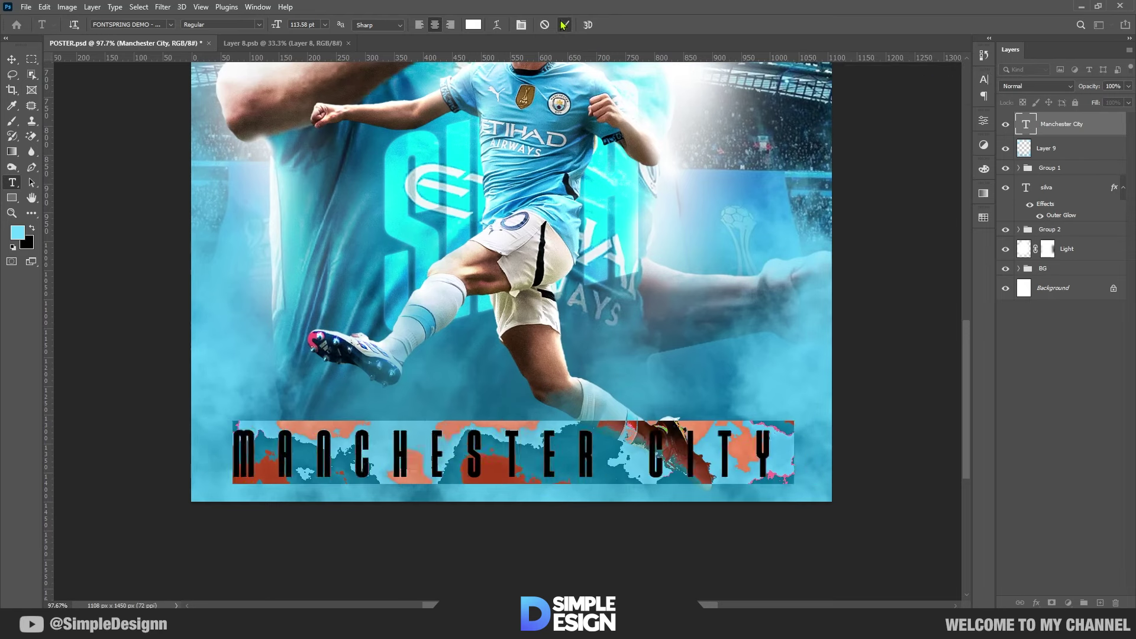
click(564, 24)
Scale the MANCHESTER CITY title down to a smaller size
key(ctrl+t)
drag(786, 453, 633, 452)
key(Return)
key(ctrl+0)
alt+scroll(599, 531, up, 3)
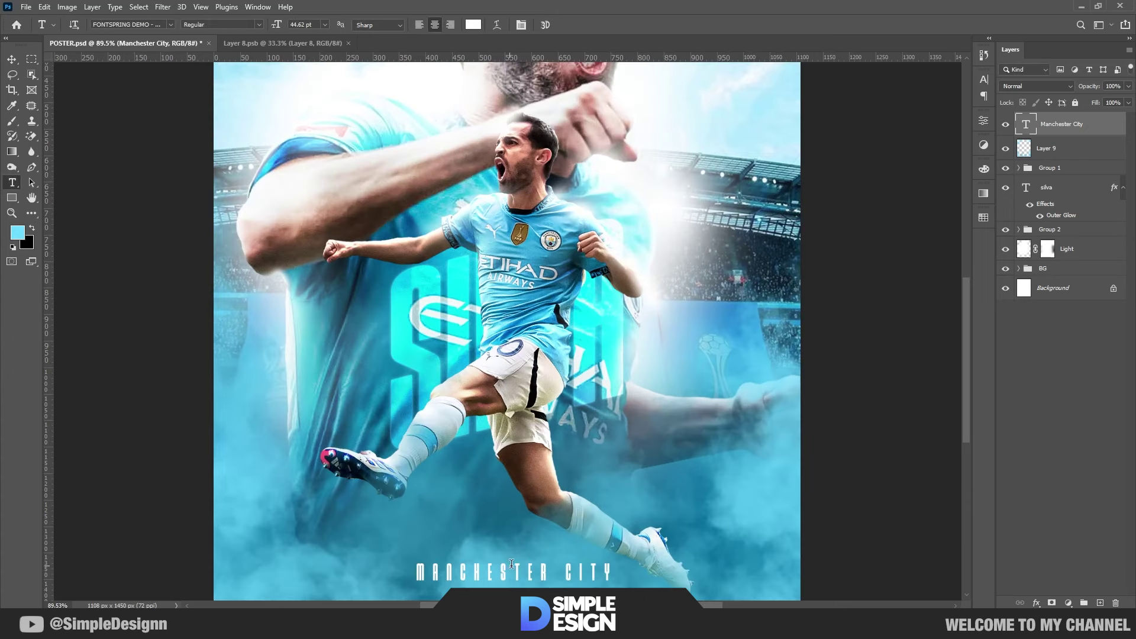
alt+scroll(536, 509, up, 3)
Change the title font to Montserrat ExtraBold
click(538, 525)
key(ctrl+a)
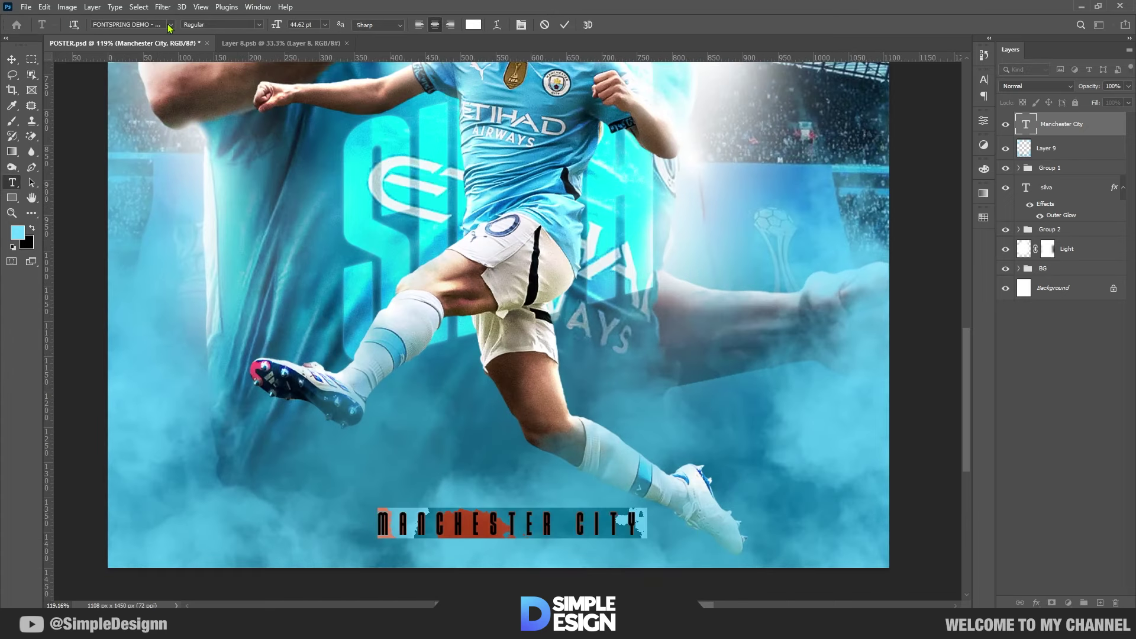
click(171, 25)
text(mont)
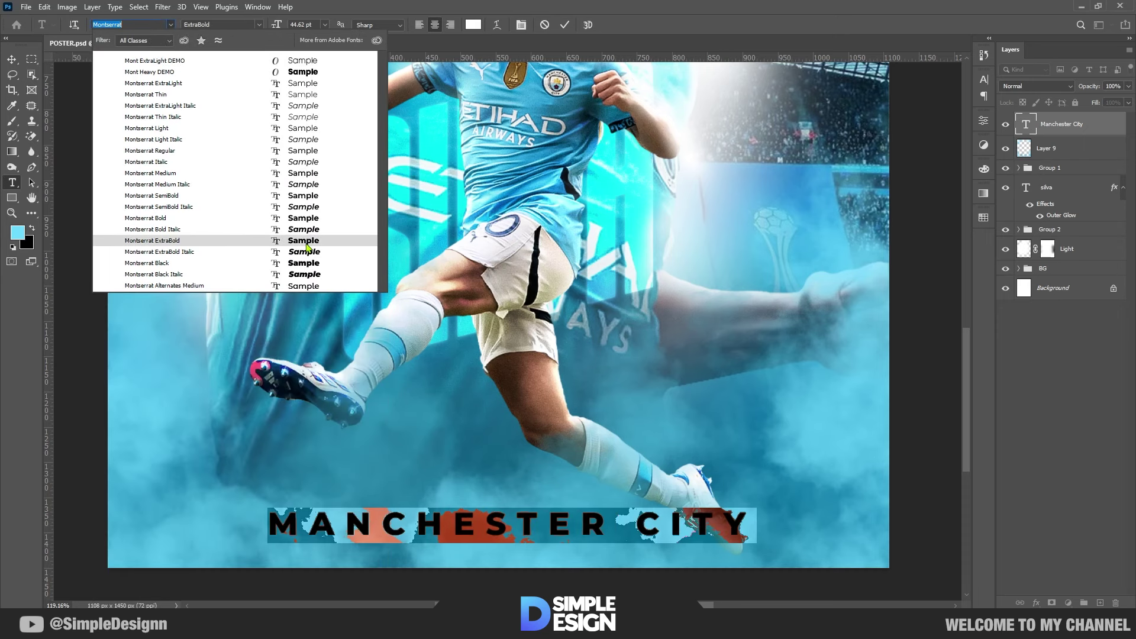
click(280, 240)
click(564, 26)
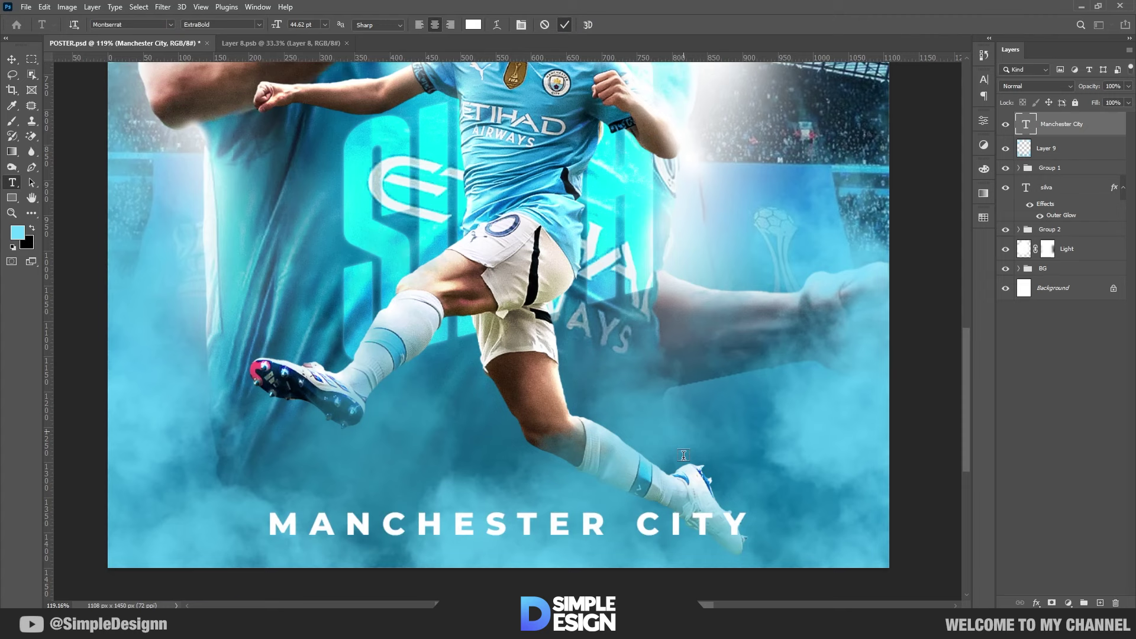
Widen the title letter spacing to 500
triple_click(621, 524)
key(ctrl+t)
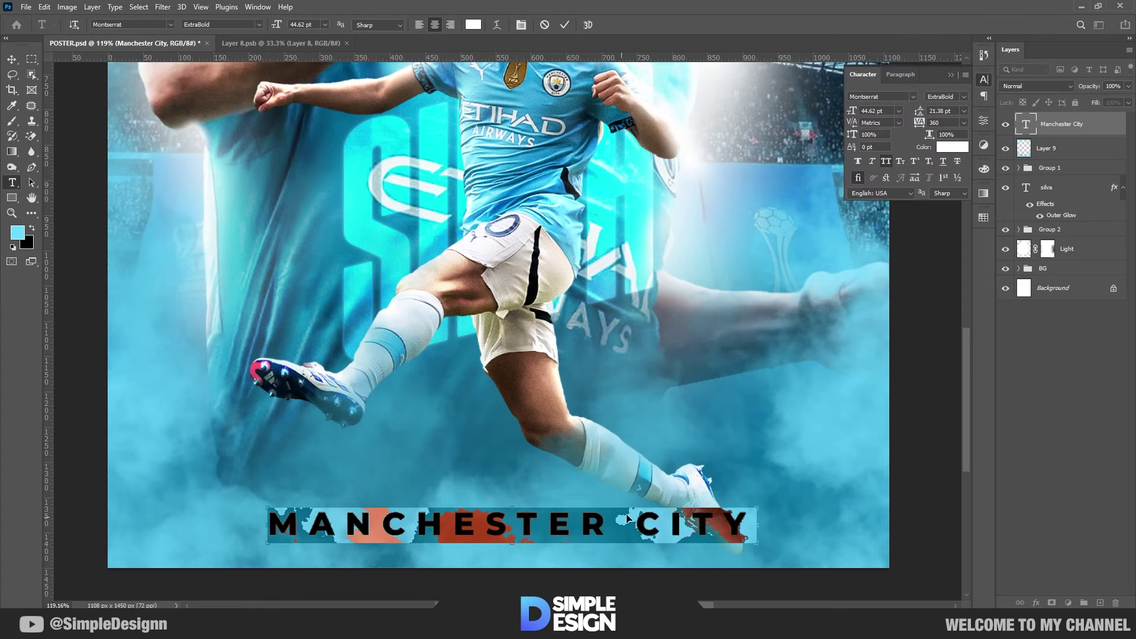
drag(920, 122, 925, 121)
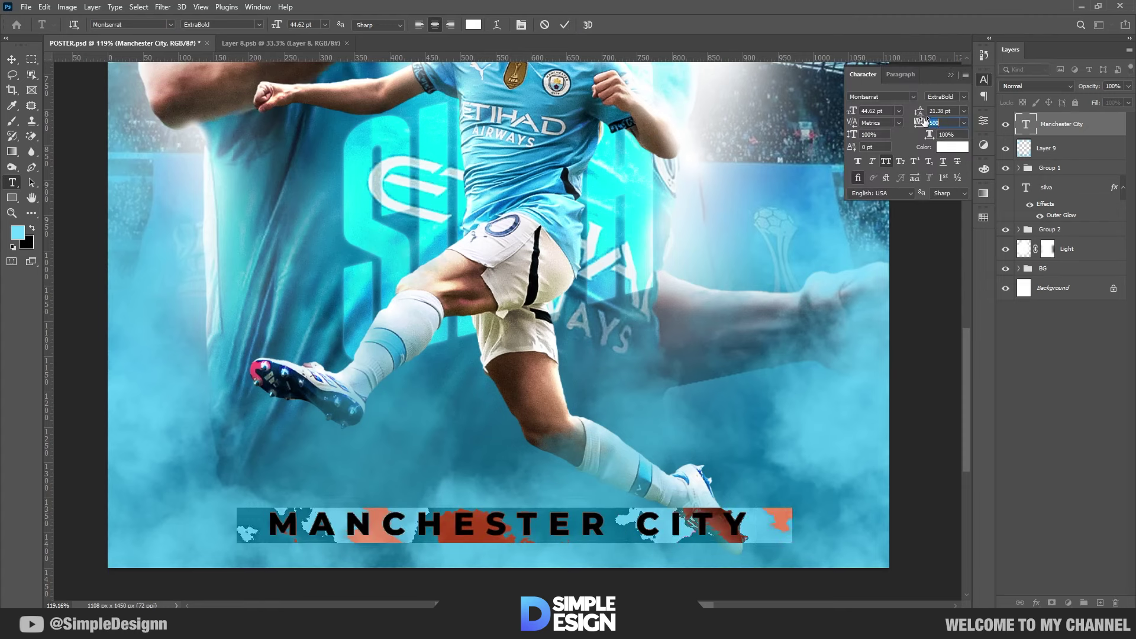
click(952, 75)
click(564, 24)
Change the title font weight to Bold
scroll(510, 529, down, 3)
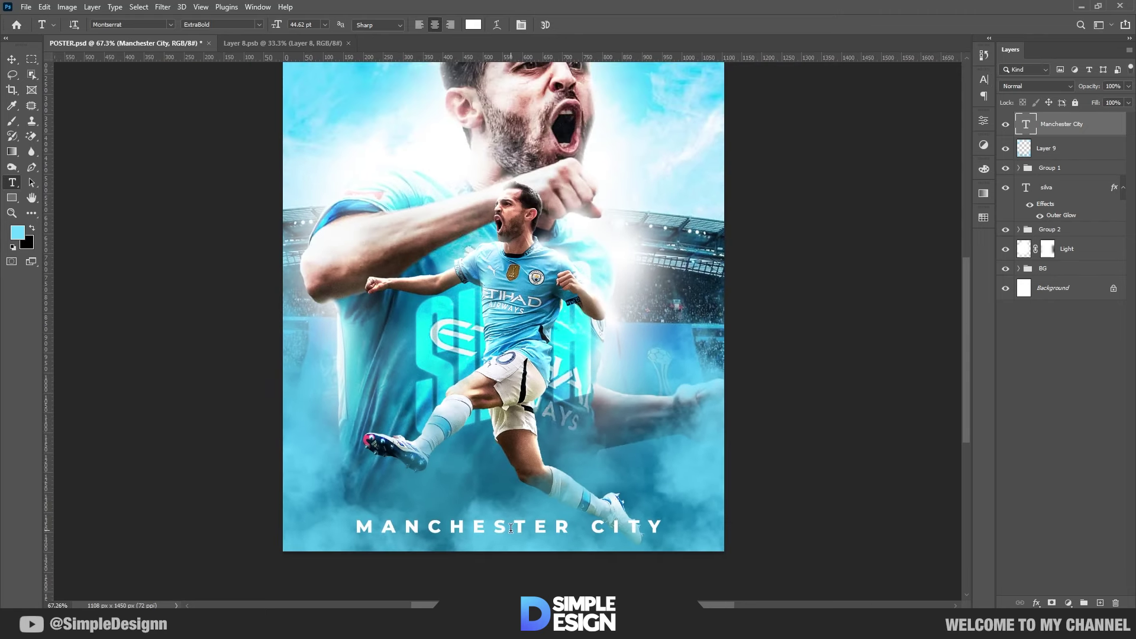
triple_click(535, 526)
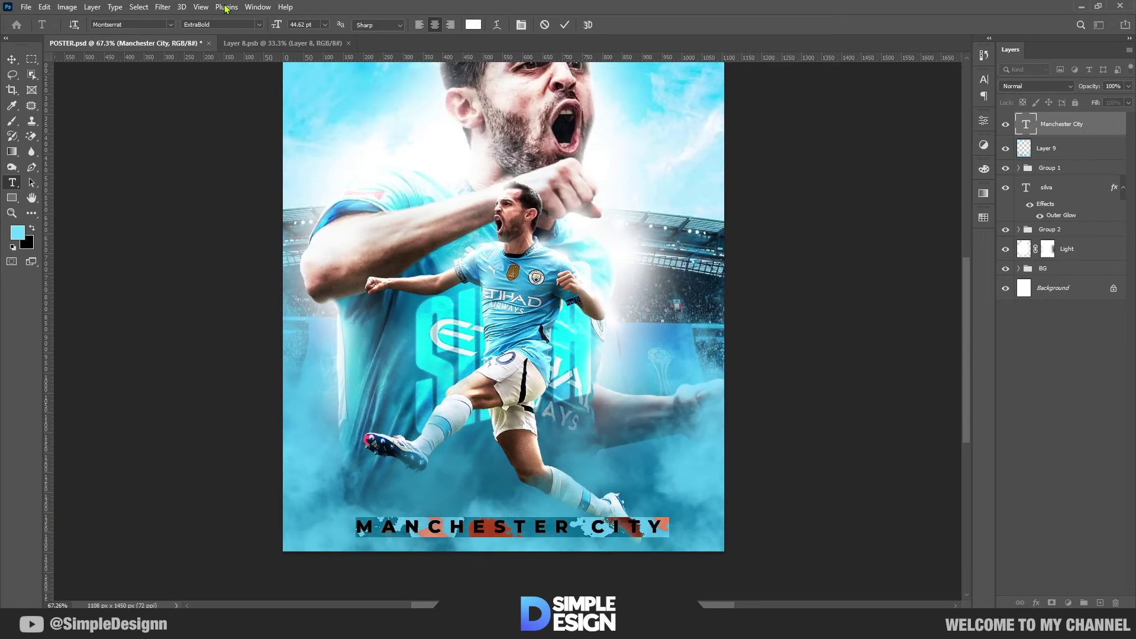
click(261, 24)
click(223, 151)
click(565, 24)
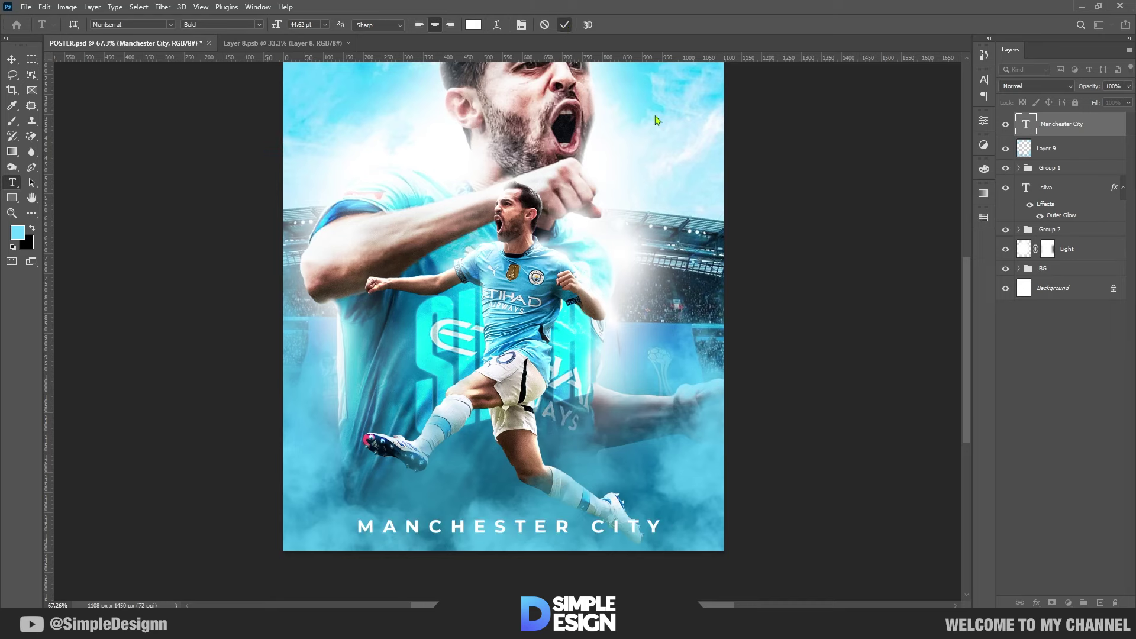
Centre the title horizontally on the poster by aligning it with the Background
scroll(530, 531, down, 1)
click(1082, 292)
key(v)
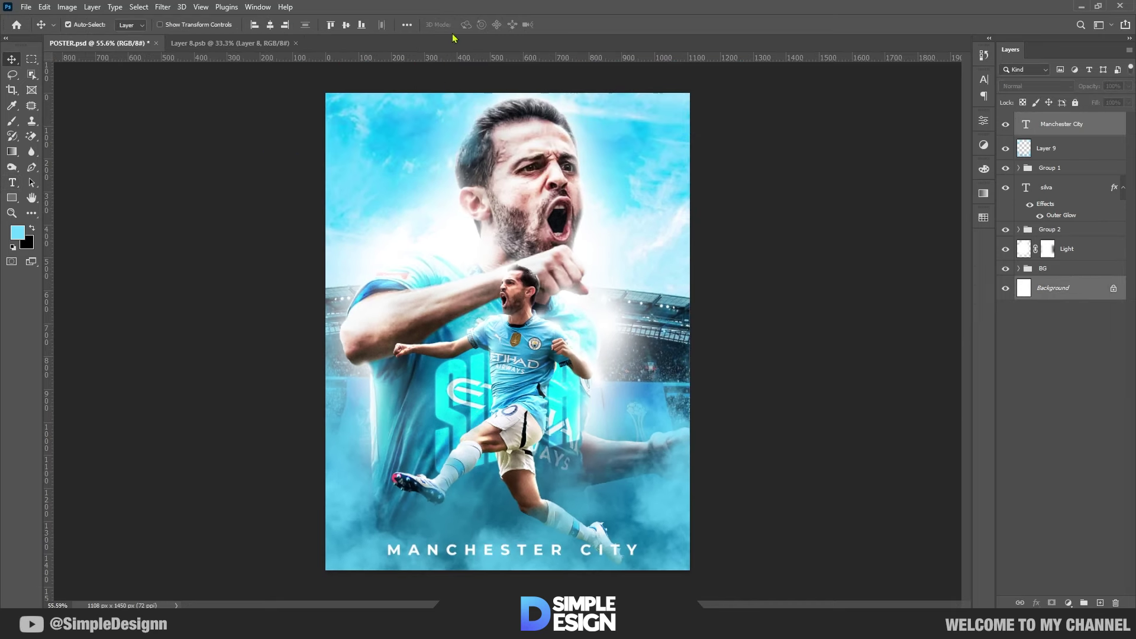
click(270, 26)
click(1066, 145)
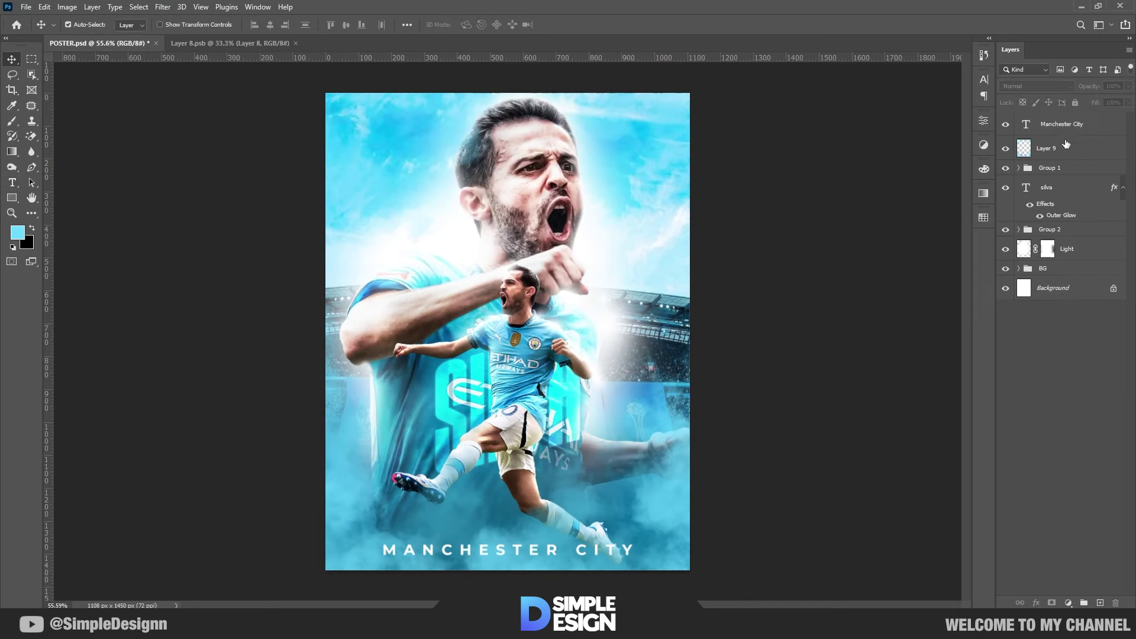
click(1063, 127)
Set the title to Overlay, shrink it slightly around its centre, and save
click(1036, 86)
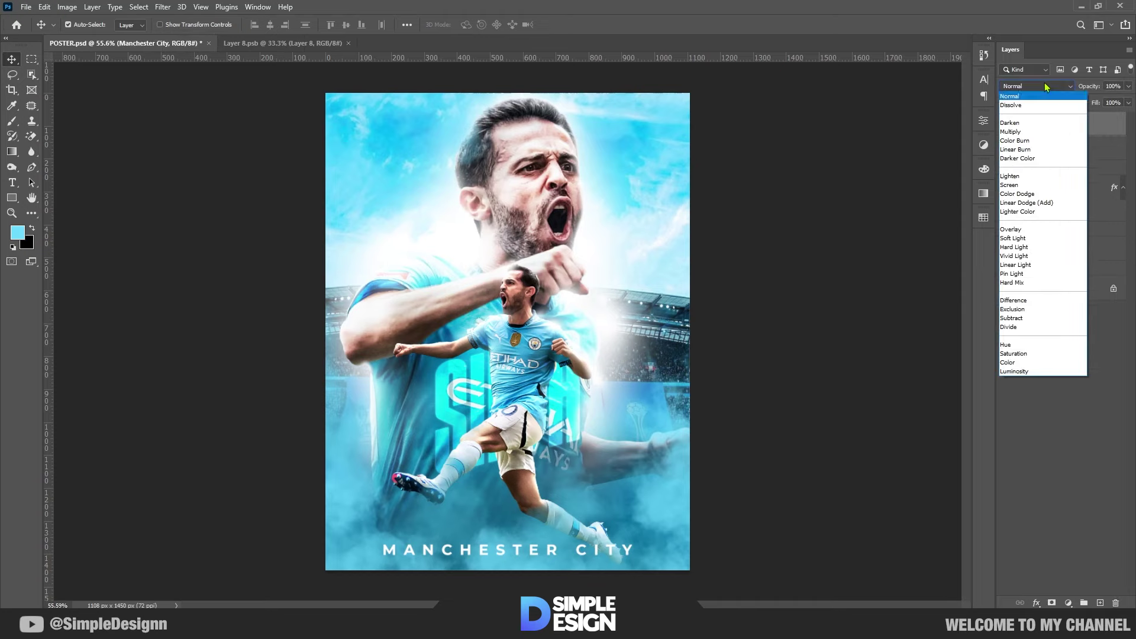
click(1044, 232)
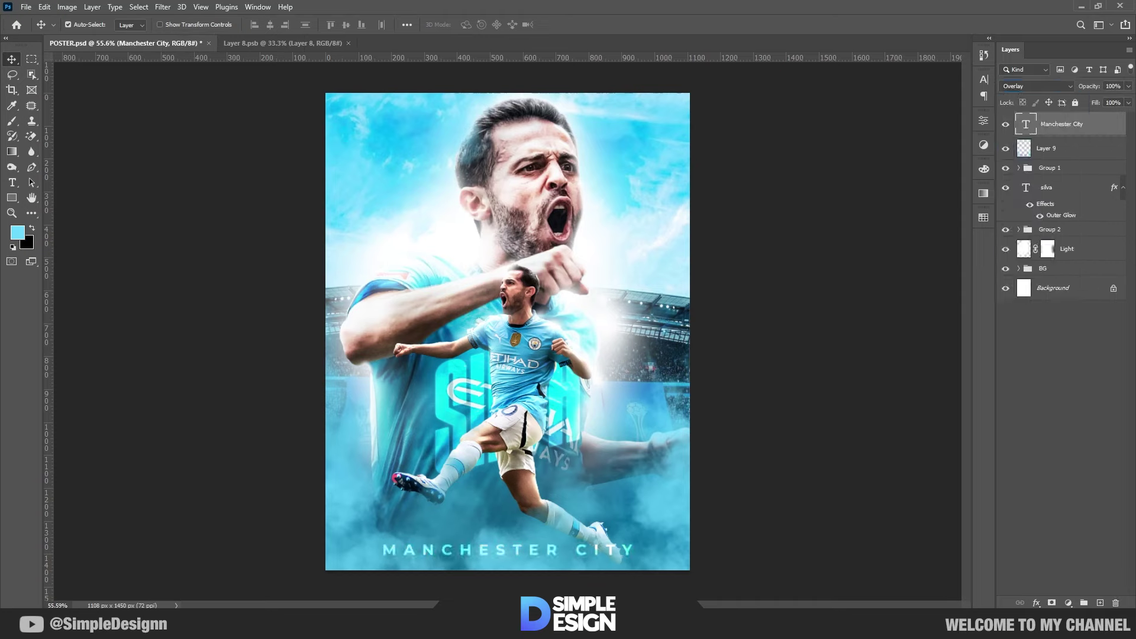
key(ctrl+t)
drag(634, 549, 605, 552)
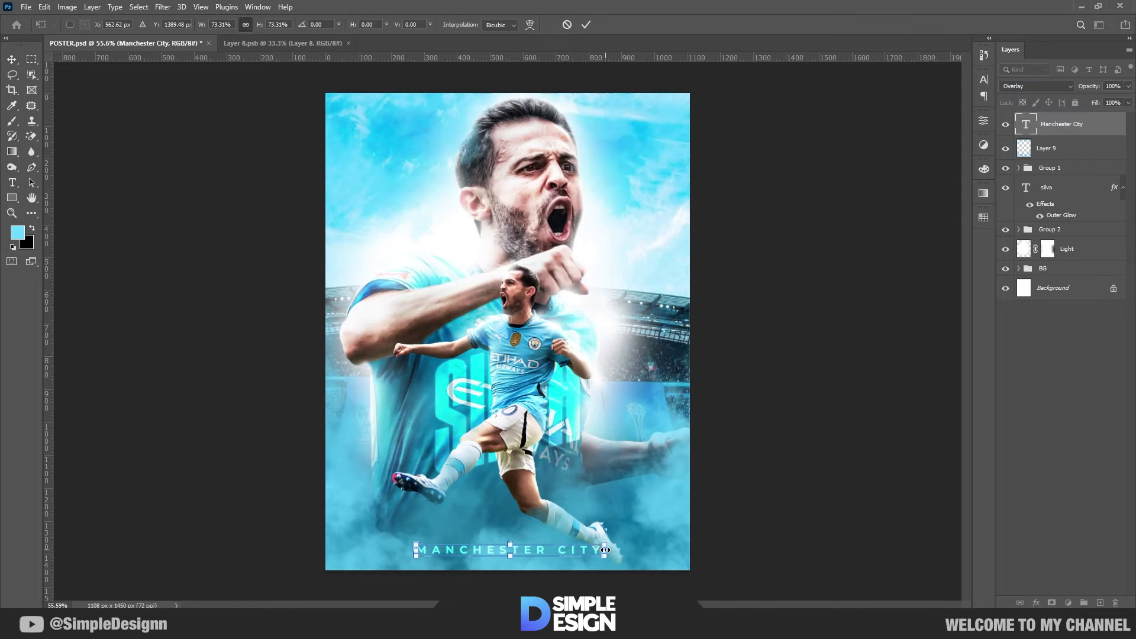
key(Return)
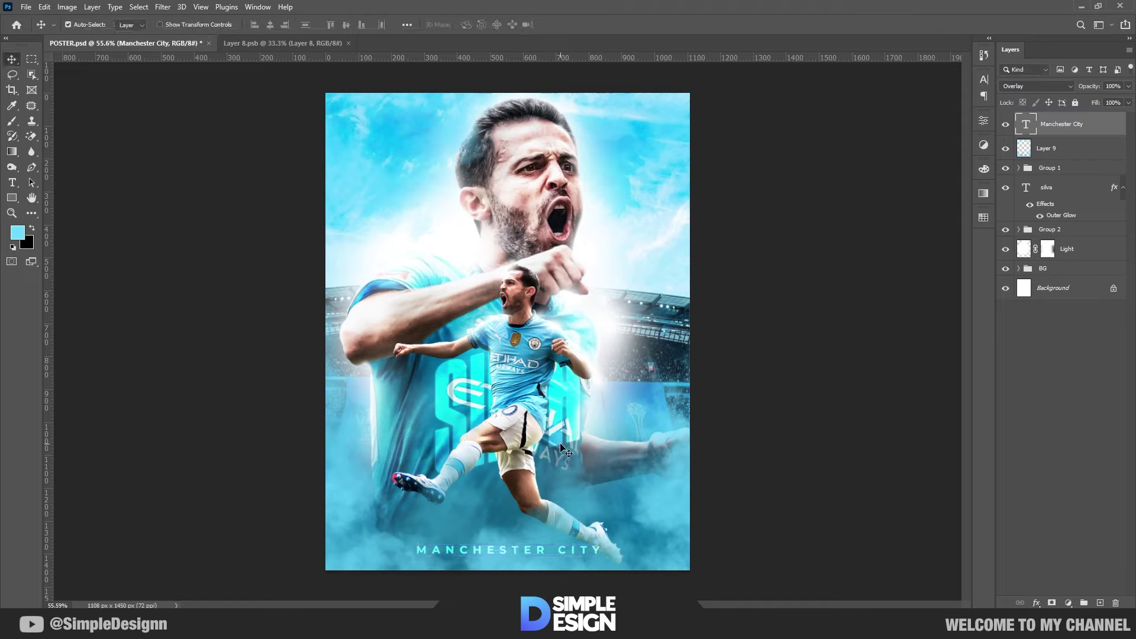
key(ctrl+s)
Merge all visible layers into a new Layer 10 and convert it to a smart object
key(ctrl+shift+alt+e)
right_click(1057, 124)
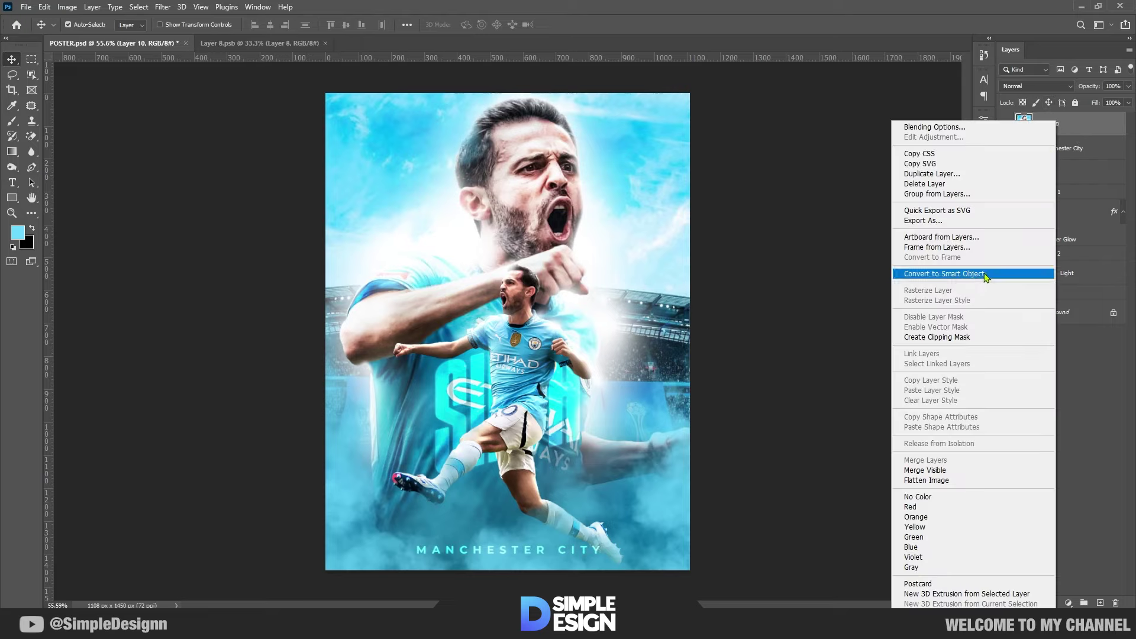
click(944, 274)
In Camera Raw, set contrast +22 and highlights -36, and add texture, clarity and vibrance
click(163, 7)
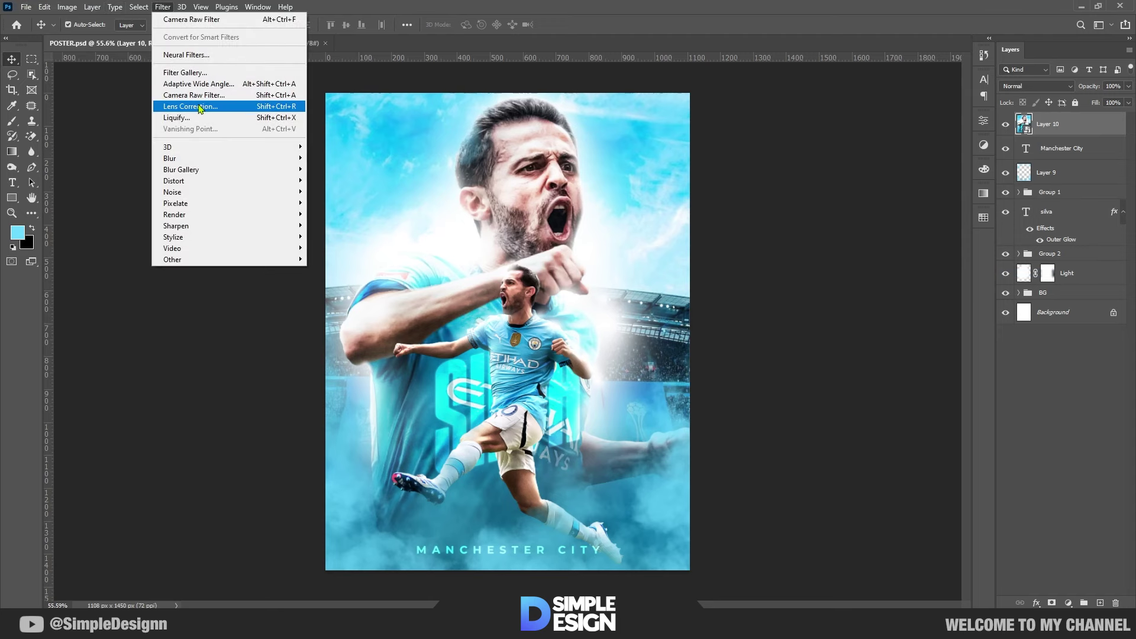
click(207, 95)
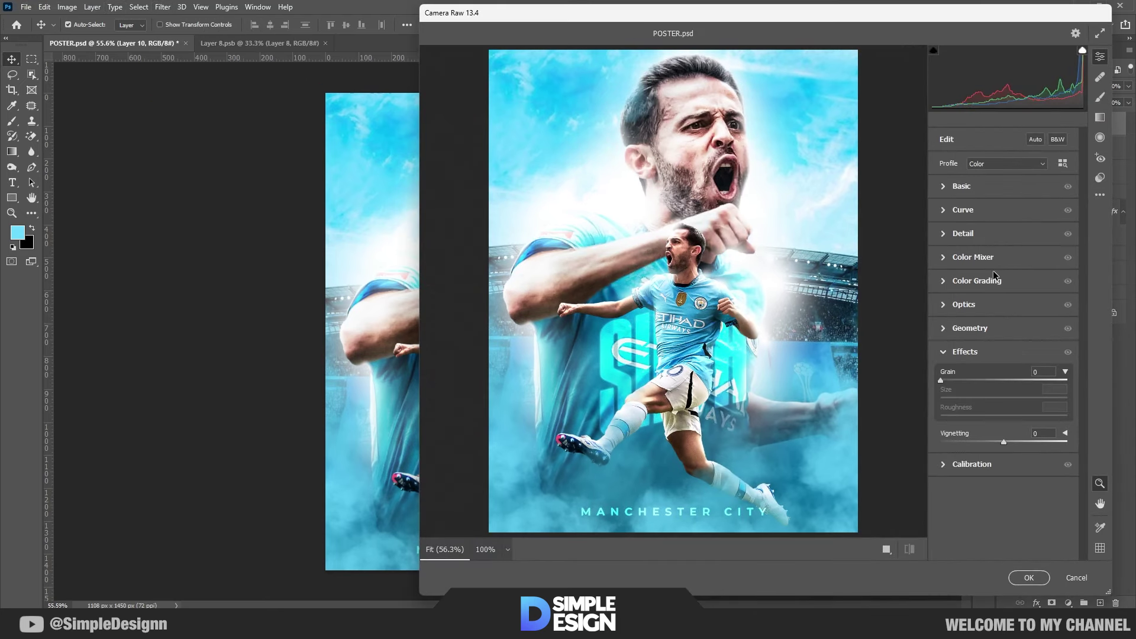
click(954, 189)
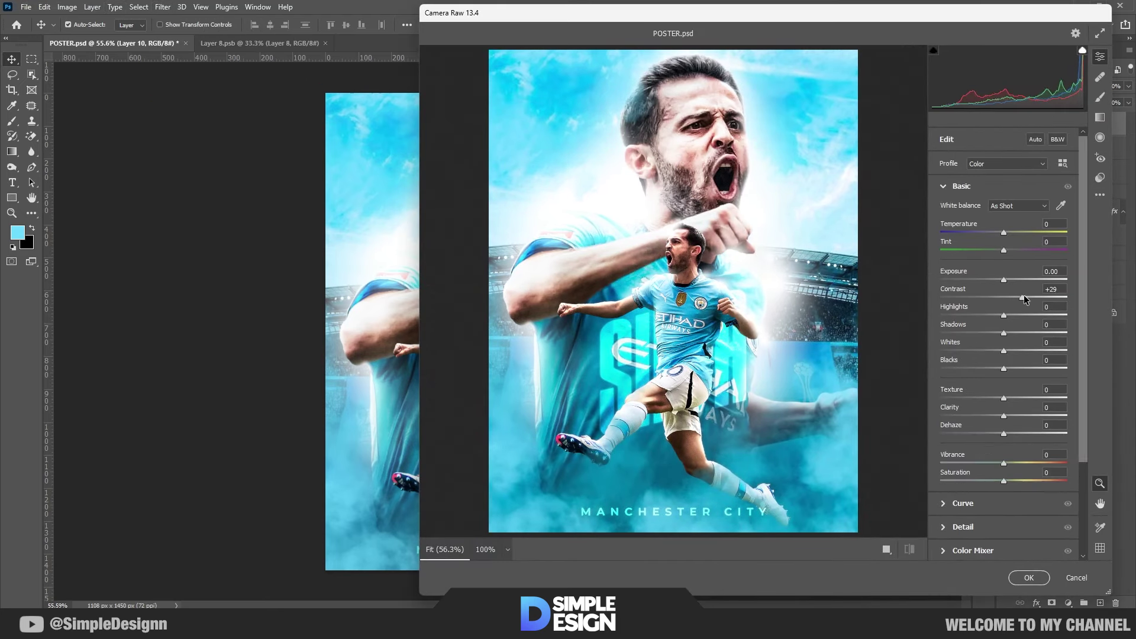
drag(1026, 300, 1042, 299)
drag(1016, 305, 982, 326)
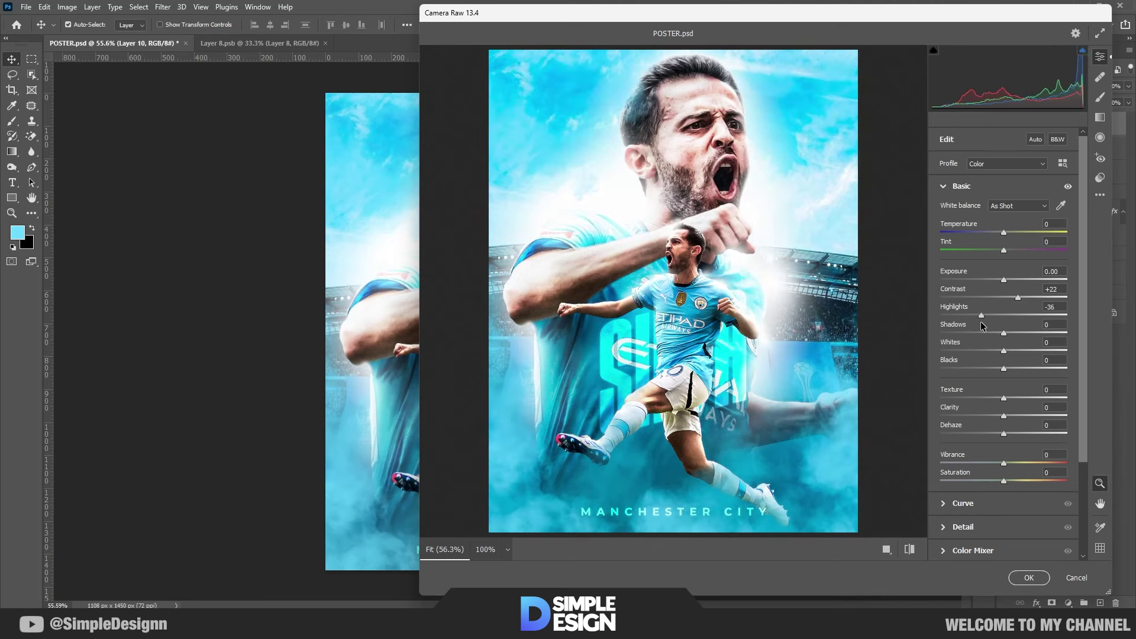
drag(985, 326, 980, 325)
mouse_move(1005, 399)
mouse_down()
mouse_move(1042, 398)
mouse_move(1006, 398)
mouse_move(1010, 417)
mouse_up()
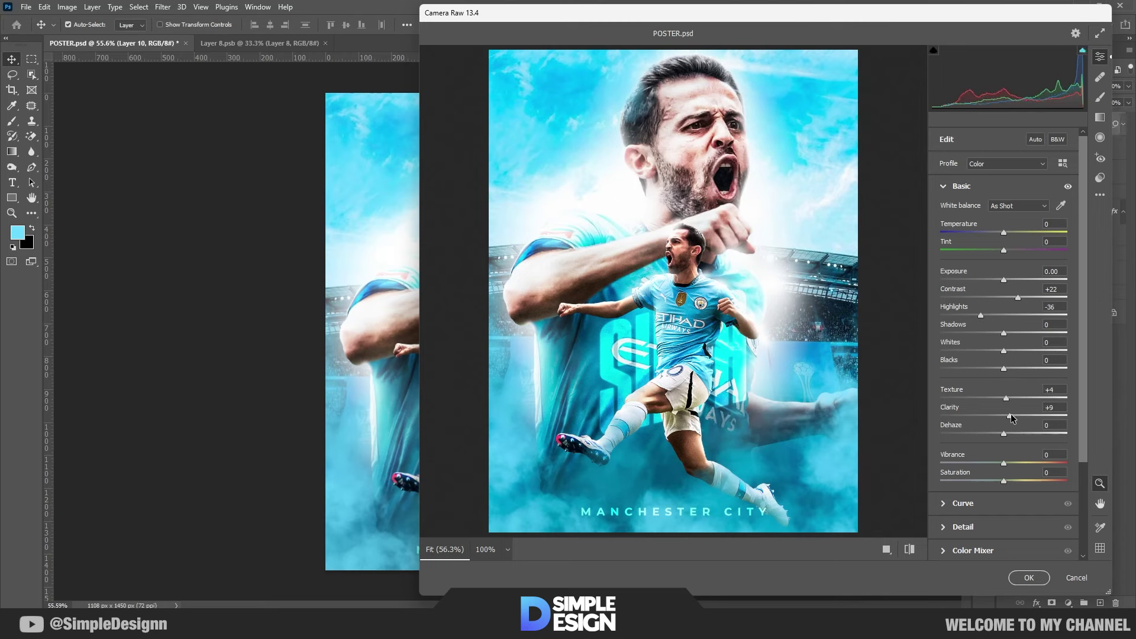
mouse_move(1004, 463)
mouse_down()
mouse_move(1057, 461)
mouse_move(1012, 463)
mouse_up()
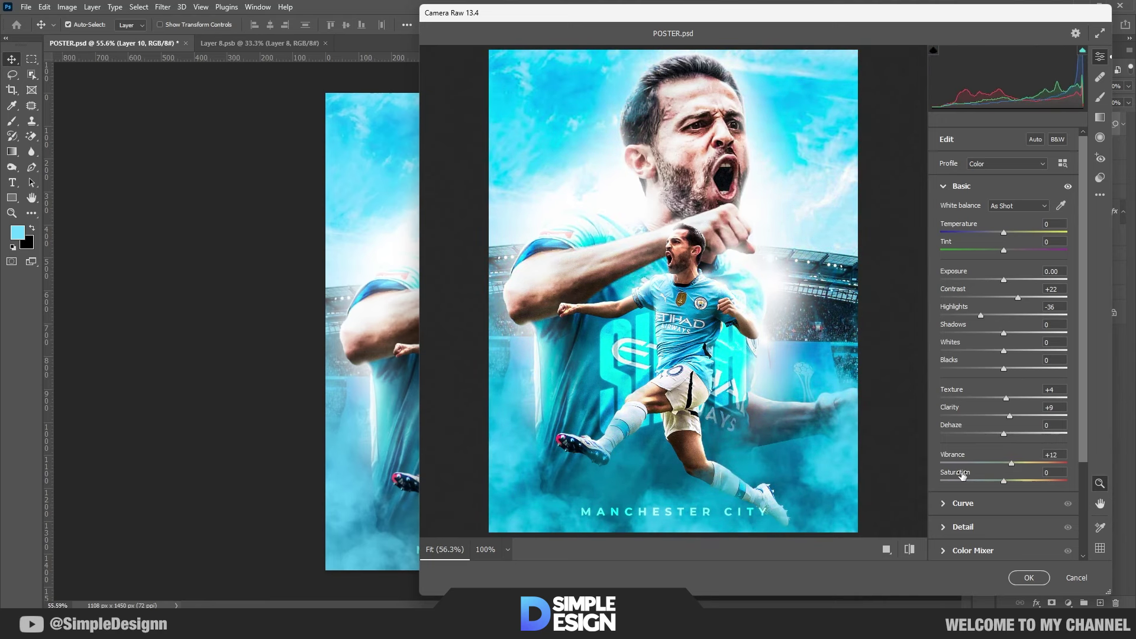
Add noise reduction, adjust sharpening, and add colour noise reduction in Camera Raw Detail
scroll(977, 503, down, 4)
click(946, 407)
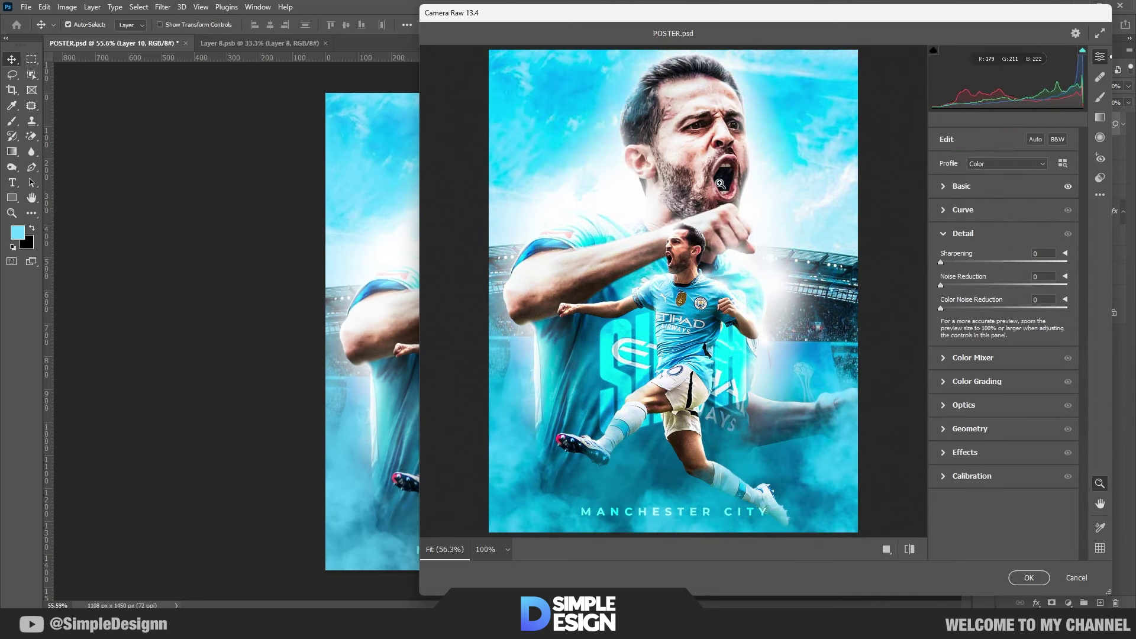
mouse_move(941, 286)
mouse_down()
mouse_move(1012, 298)
mouse_move(989, 299)
mouse_up()
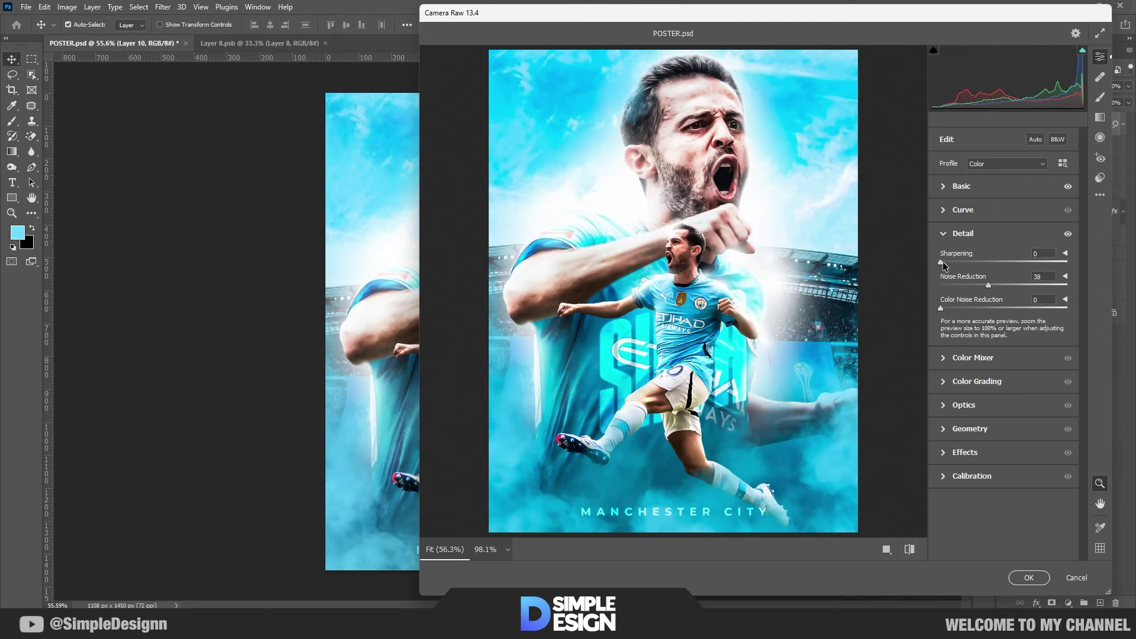
drag(941, 262, 955, 262)
drag(963, 308, 983, 310)
Add an edge-darkening vignette, raise Blue Primary saturation to +19, and apply the grade
click(945, 454)
mouse_move(1004, 442)
mouse_down()
mouse_move(971, 444)
mouse_move(996, 445)
mouse_up()
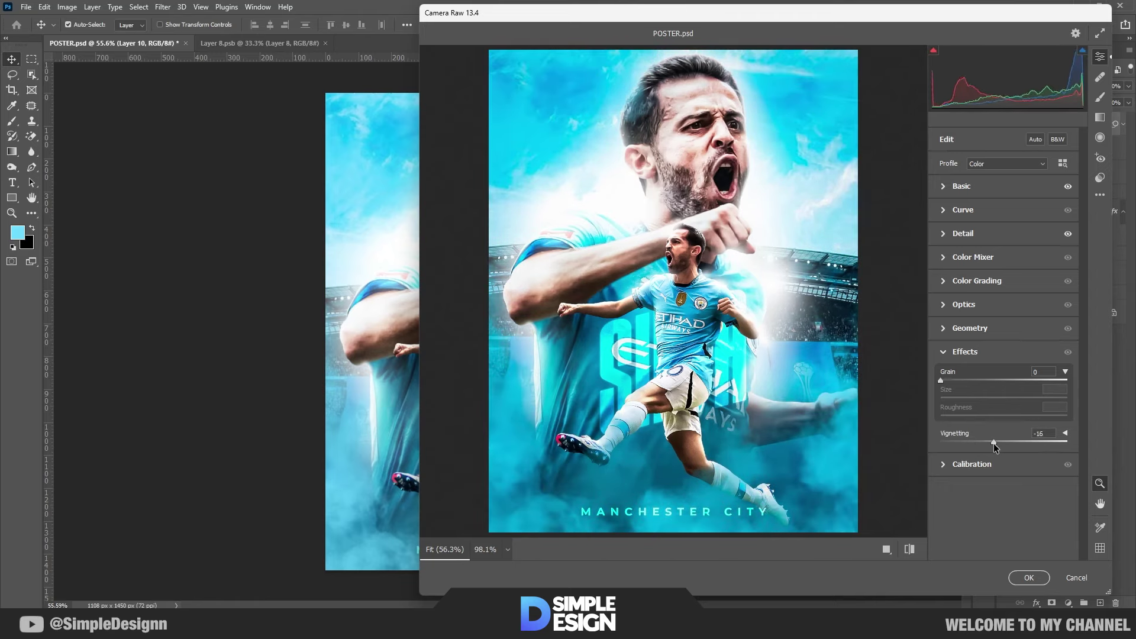
click(944, 465)
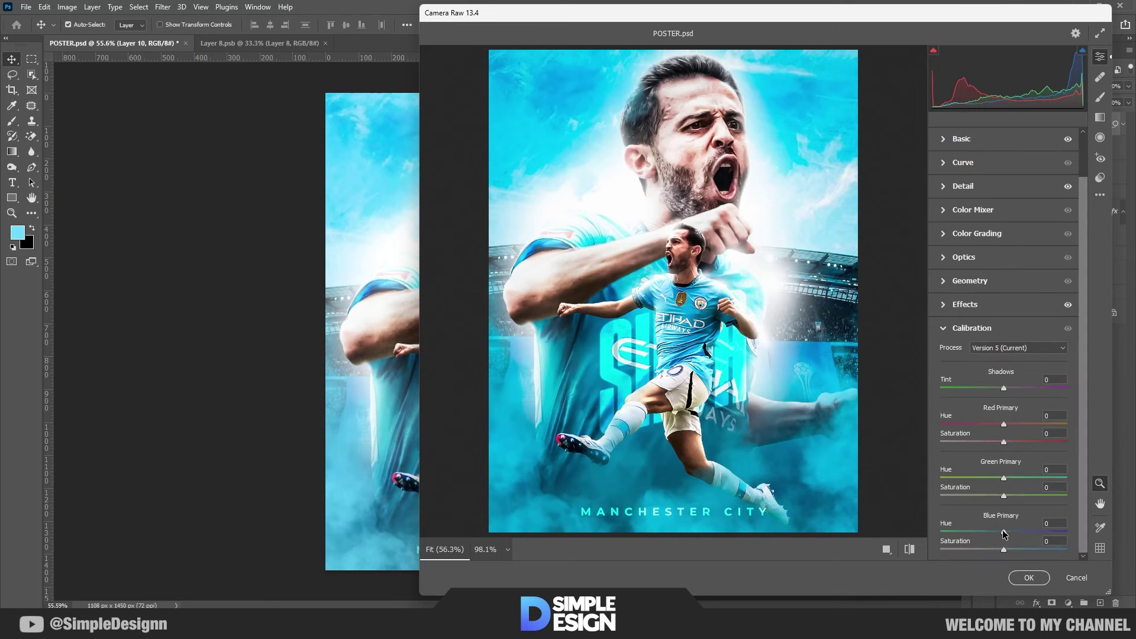
mouse_move(1004, 550)
mouse_down()
mouse_move(1046, 550)
mouse_move(1018, 550)
mouse_up()
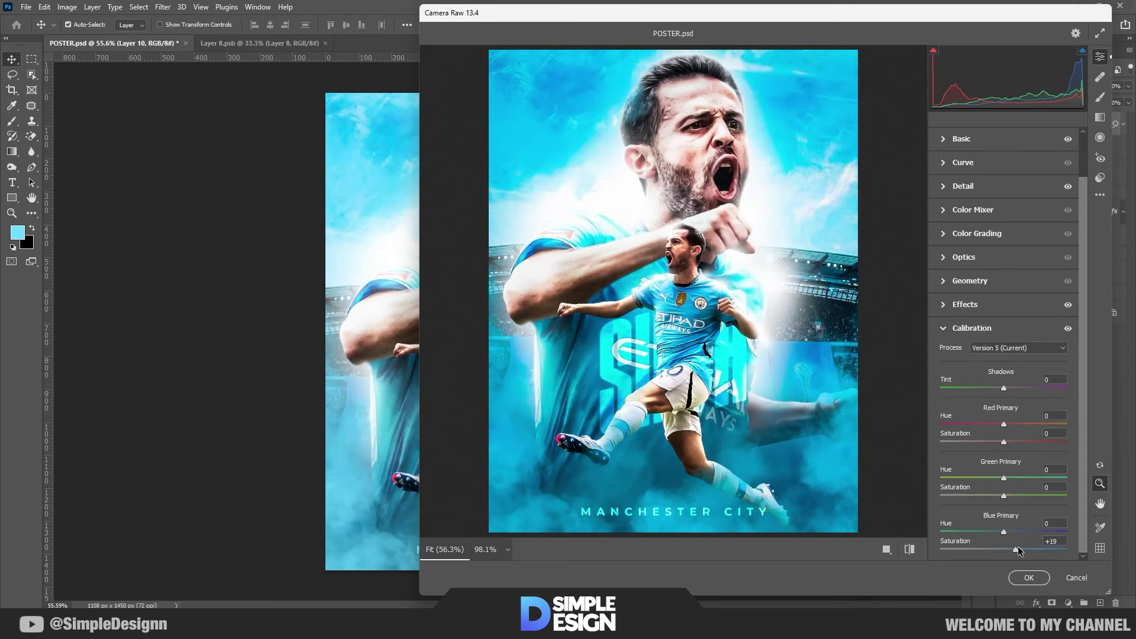
click(910, 551)
click(910, 550)
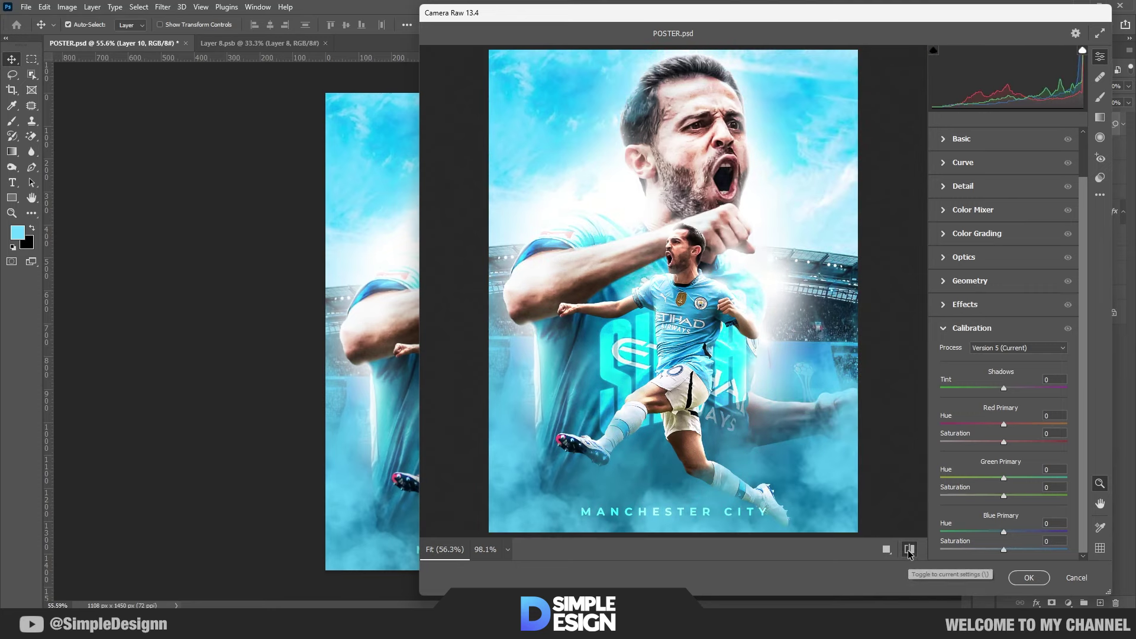
click(910, 551)
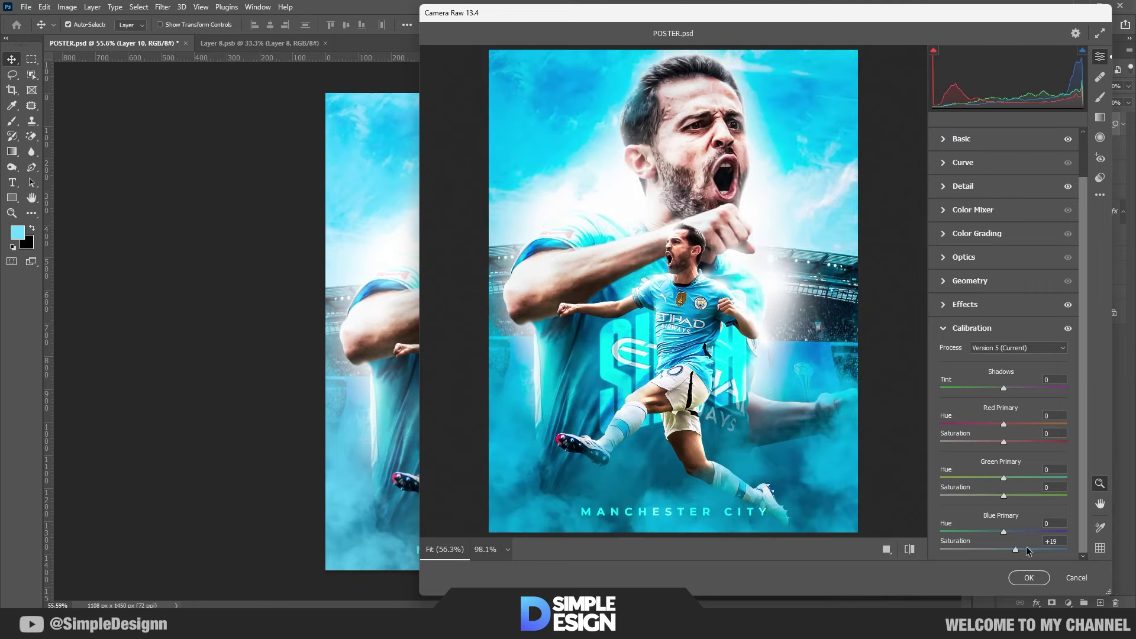
click(910, 550)
click(1033, 578)
scroll(509, 311, up, 1)
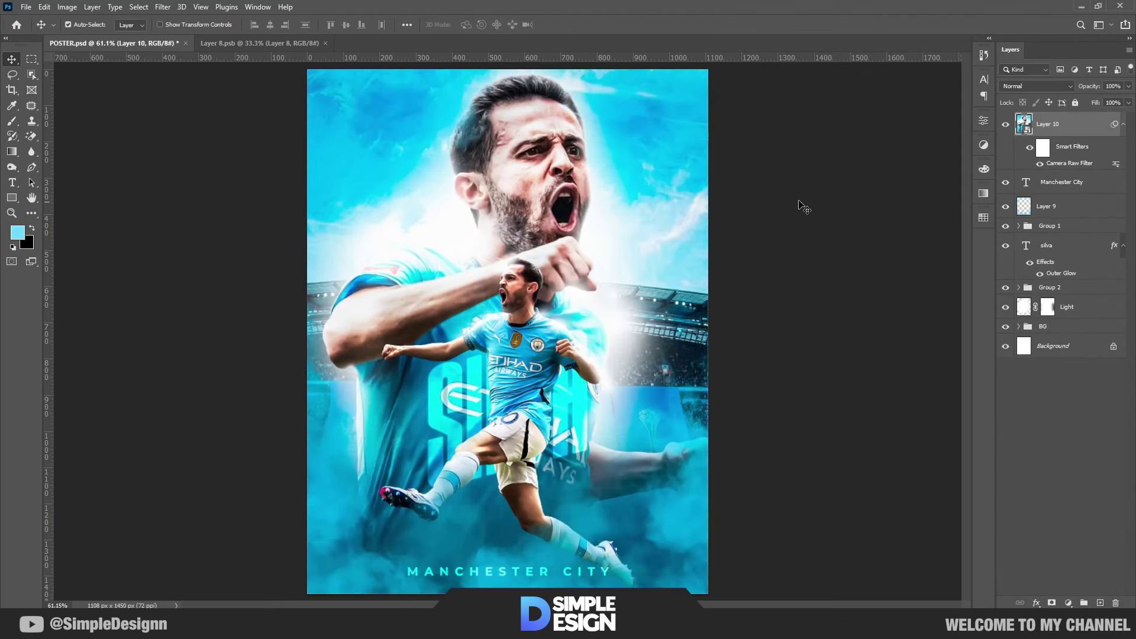
Add a new Layer 11 above Layer 10 filled with 50% gray
click(1123, 125)
key(d)
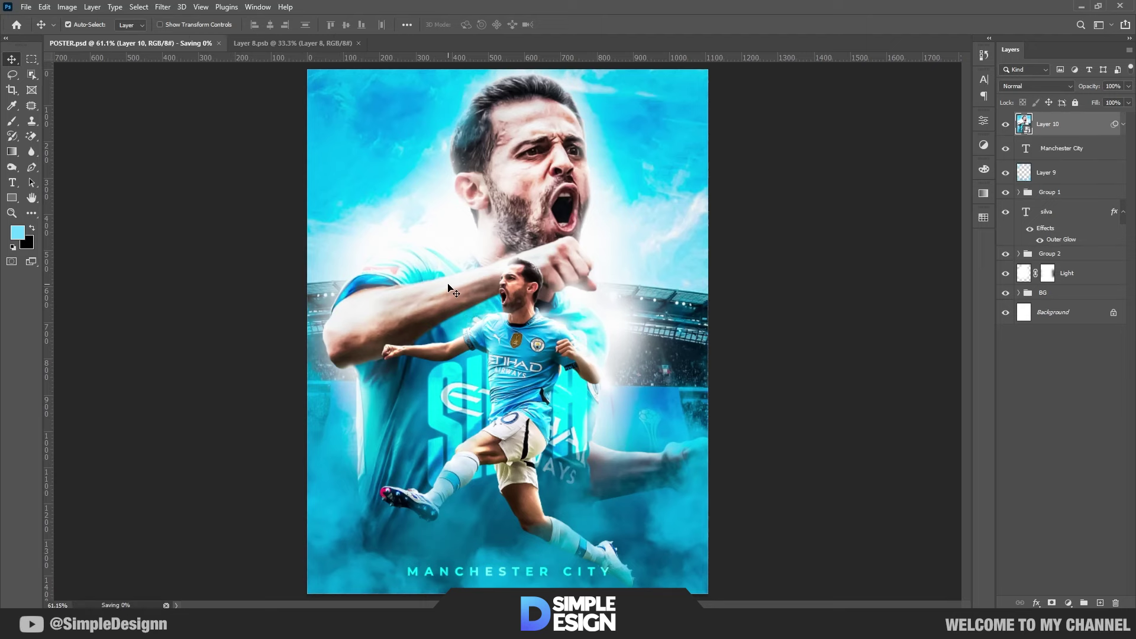
scroll(514, 343, down, 1)
scroll(514, 344, up, 1)
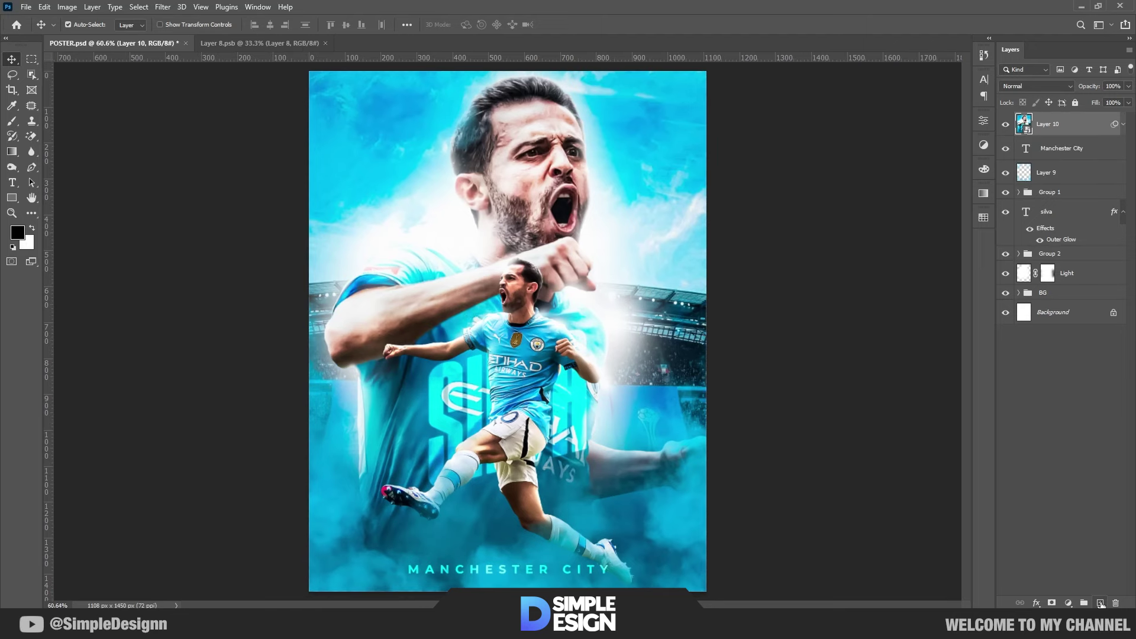
click(1100, 603)
click(44, 7)
click(102, 192)
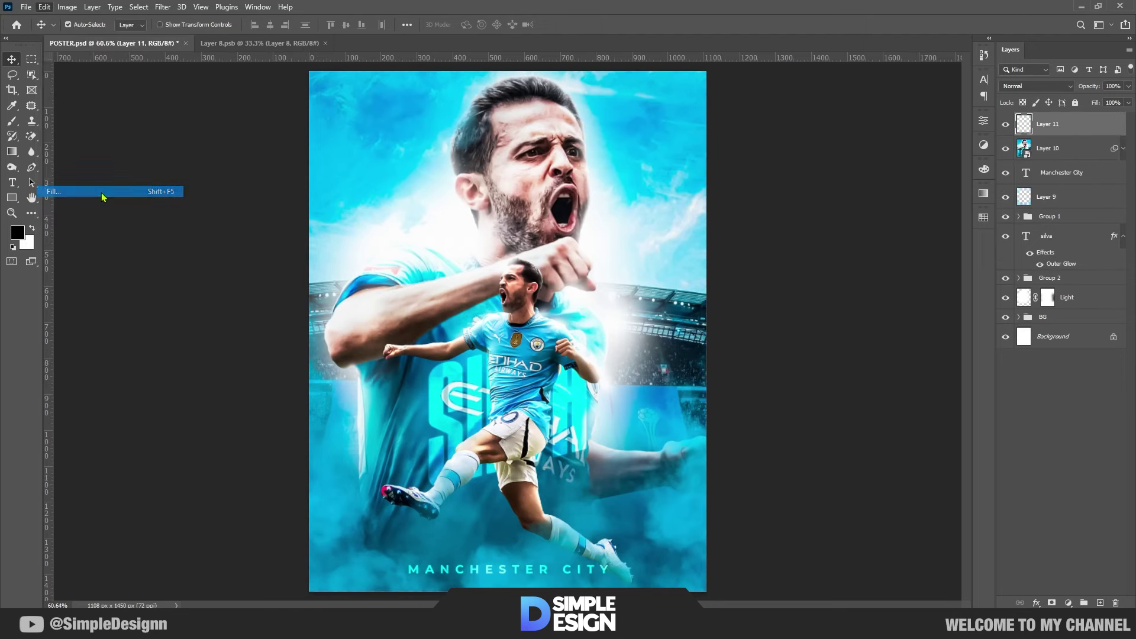
click(641, 166)
Convert Layer 11 into a smart object
key(v)
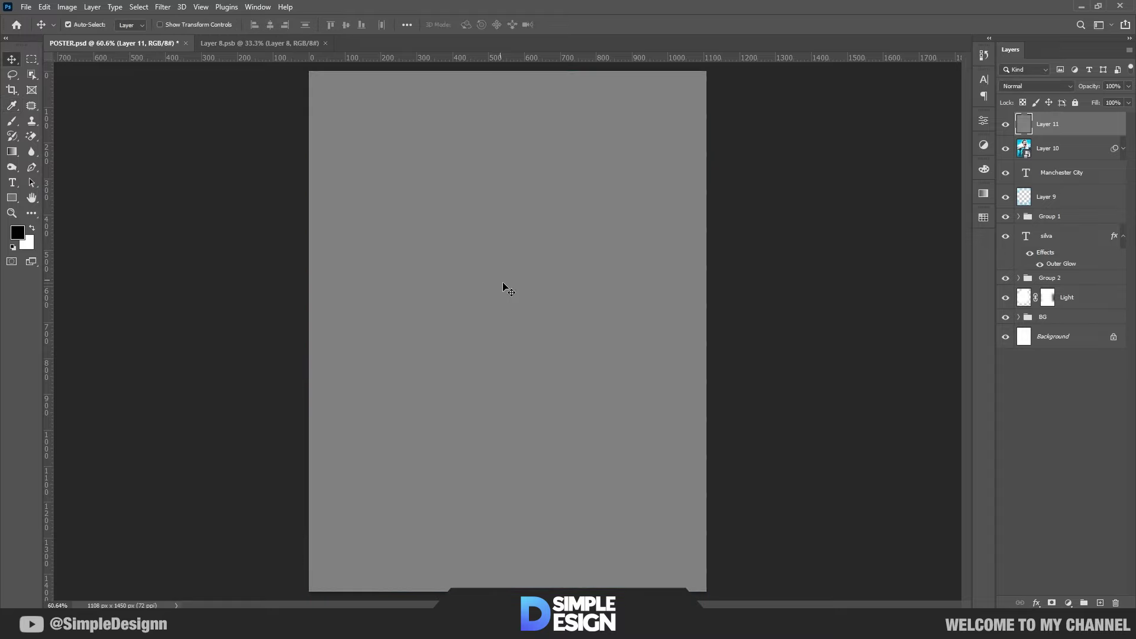
right_click(1060, 126)
click(933, 270)
Apply a Filter Gallery Halftone Pattern with Pattern Type set to Line to Layer 11
click(170, 9)
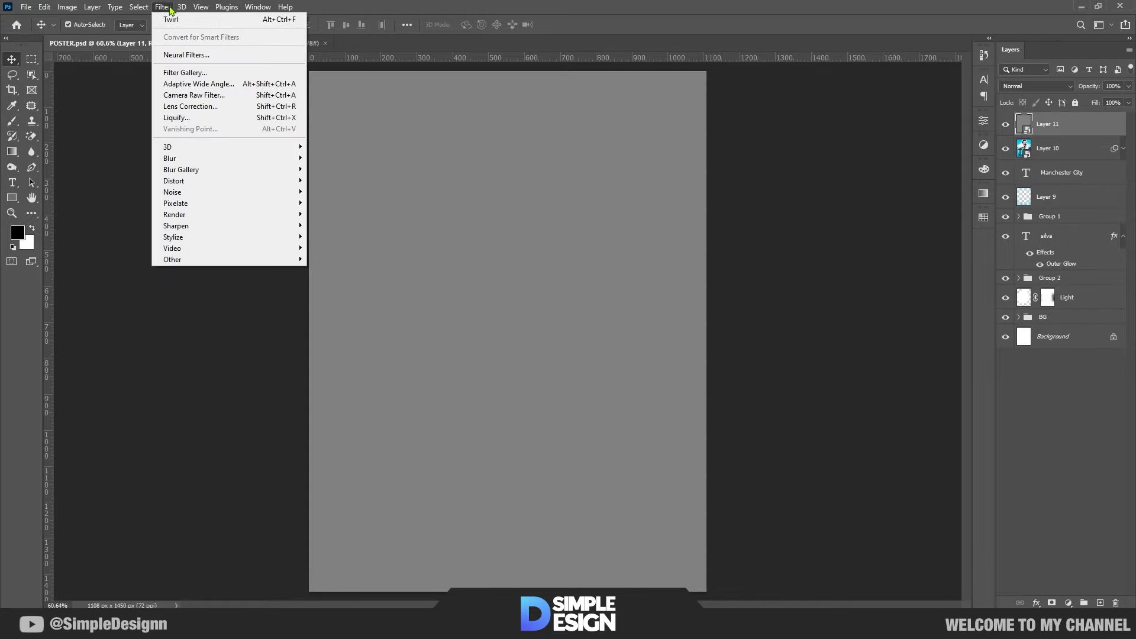
click(181, 73)
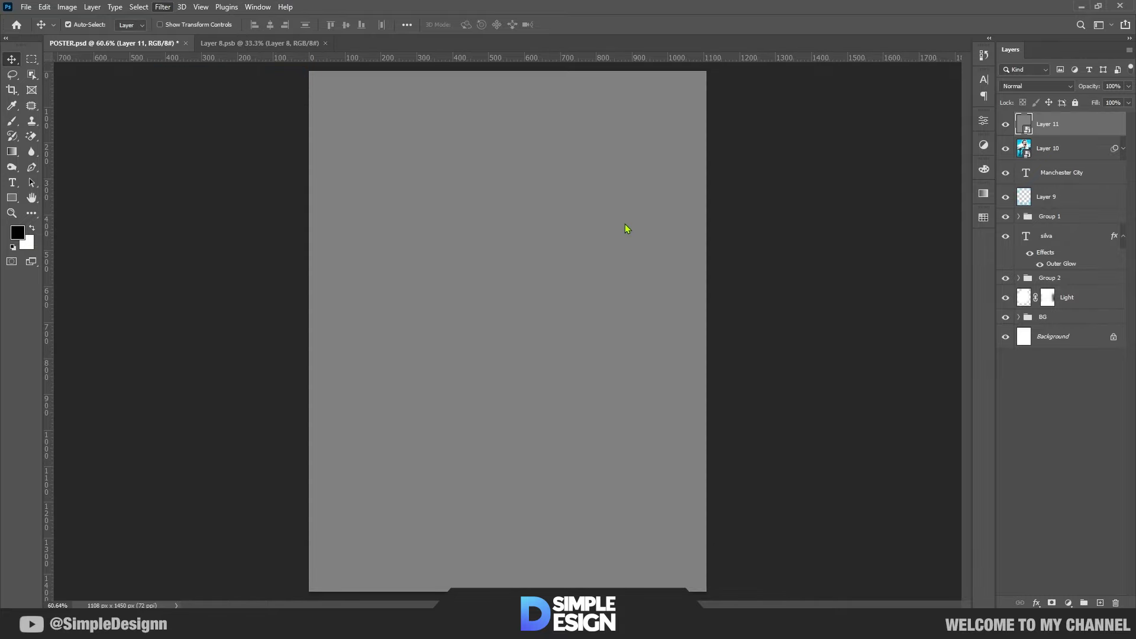
scroll(533, 335, down, 5)
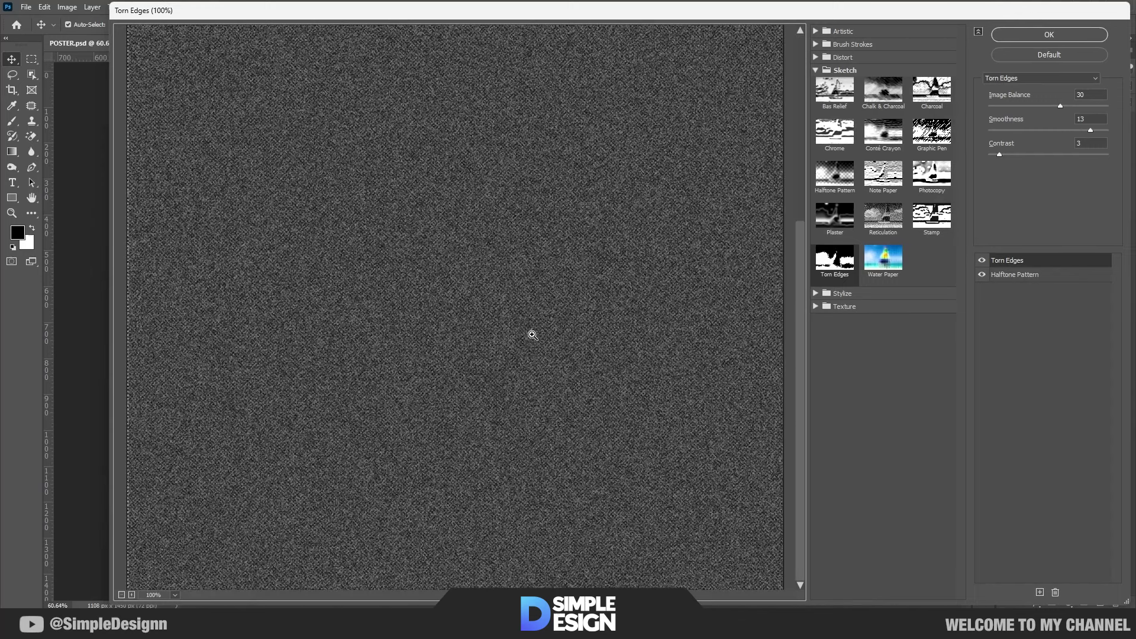
scroll(533, 335, down, 1)
scroll(533, 299, down, 1)
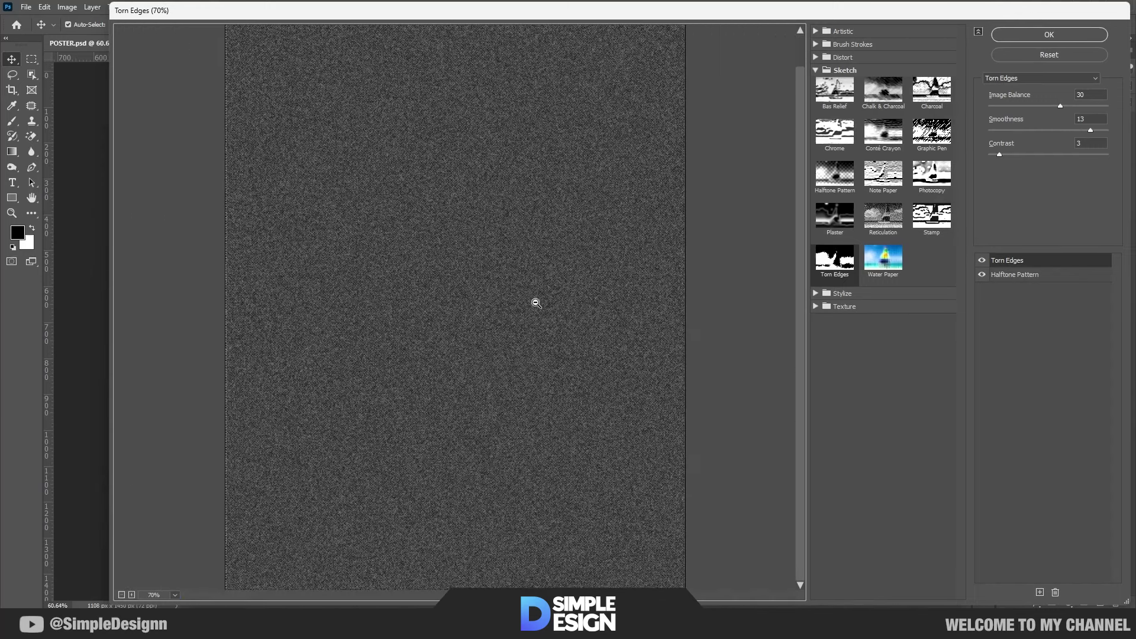
scroll(533, 299, down, 1)
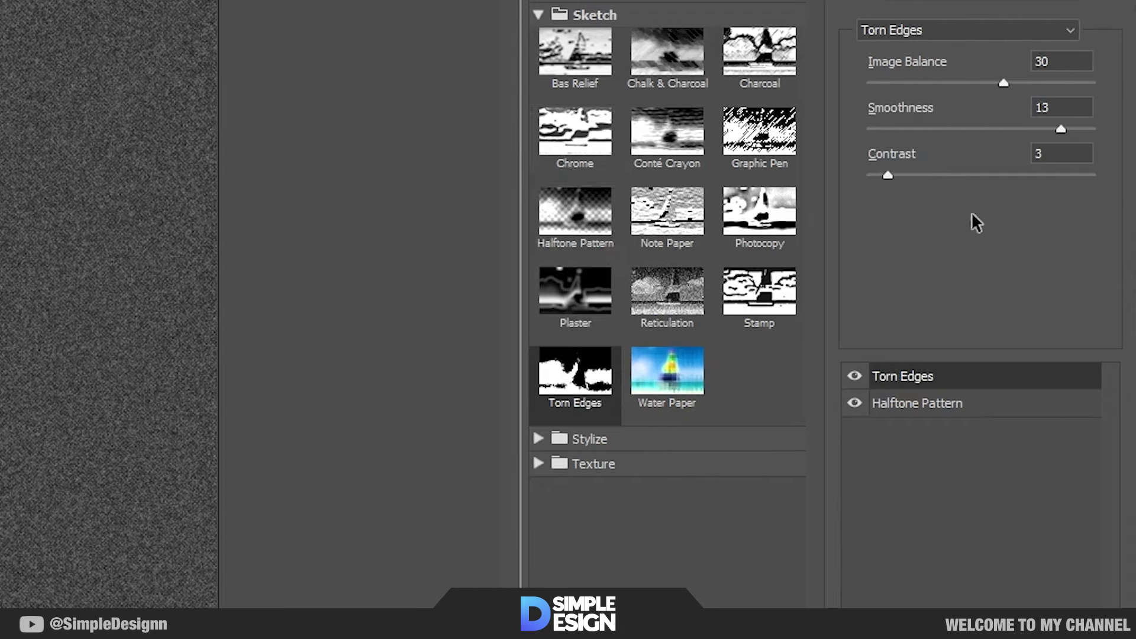
click(962, 404)
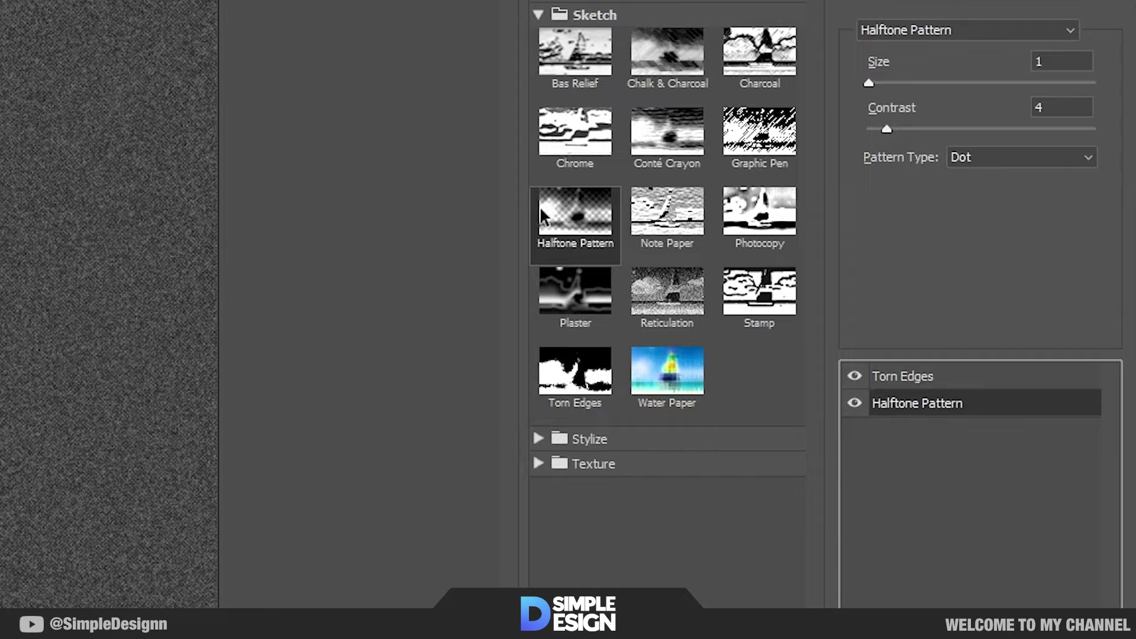
click(1022, 159)
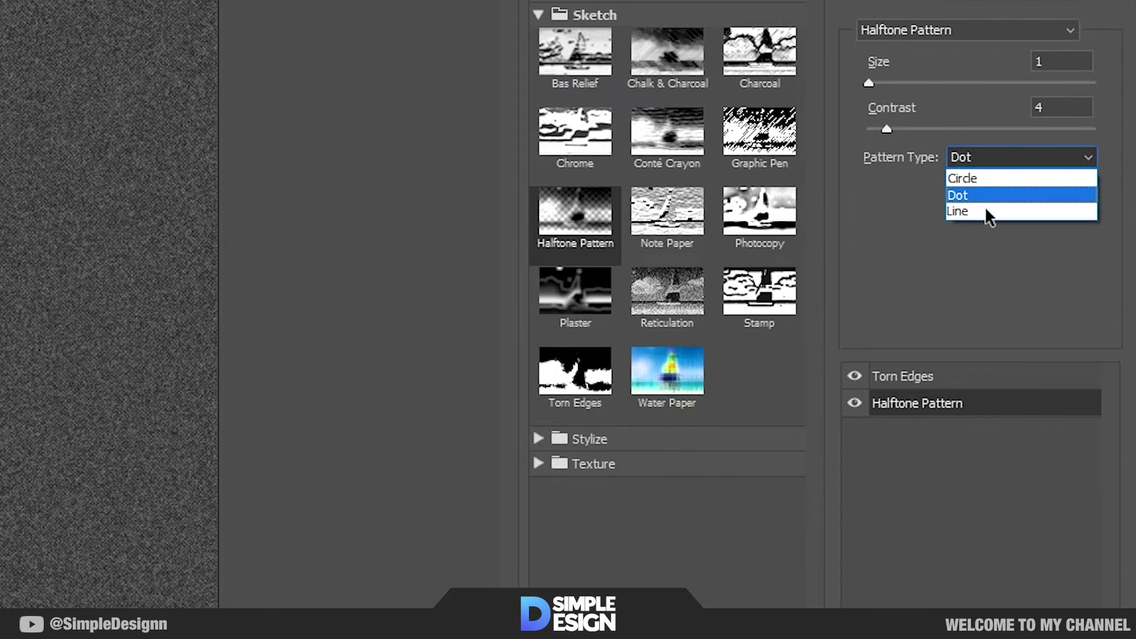
click(989, 213)
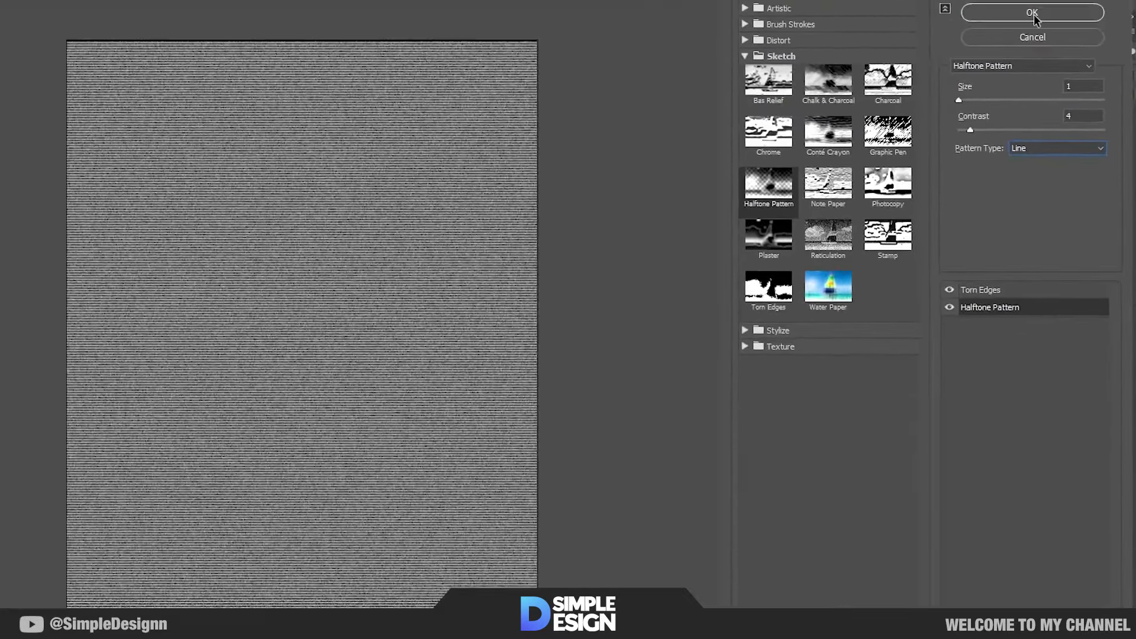
click(1032, 12)
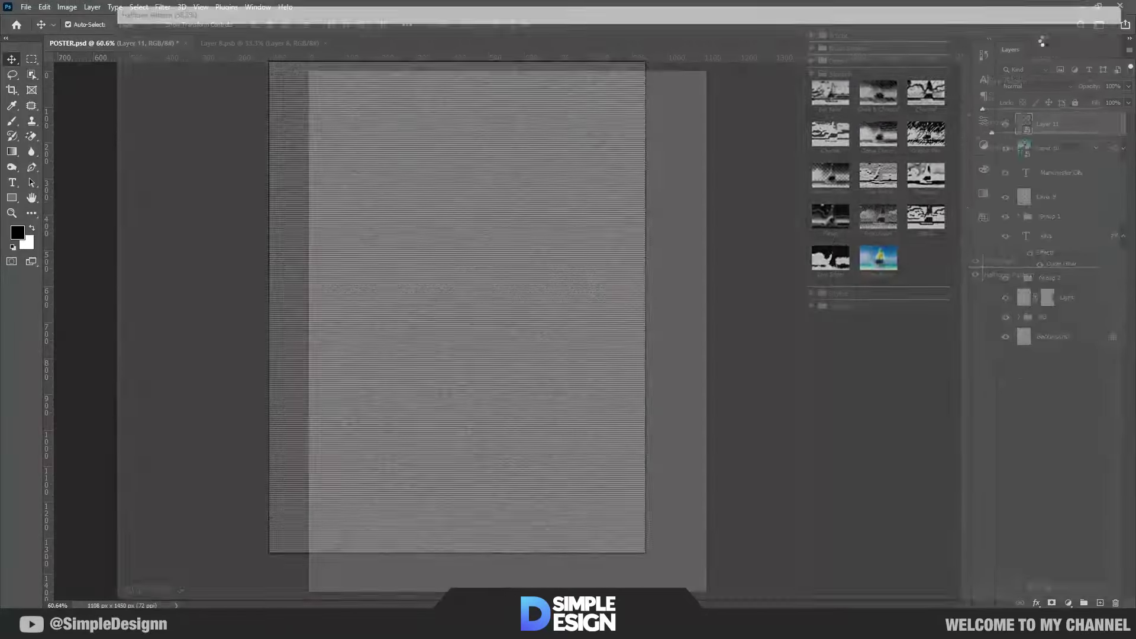
click(1043, 88)
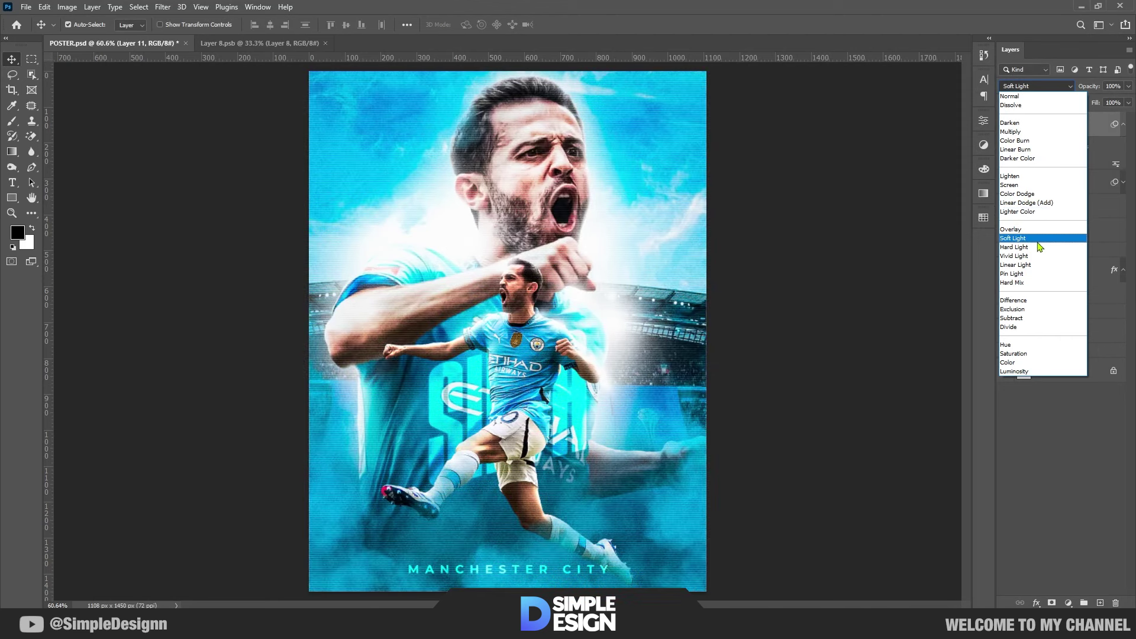
Blend Layer 11 in Soft Light and apply a Twirl distortion with a raised angle
click(1039, 239)
scroll(236, 89, up, 3)
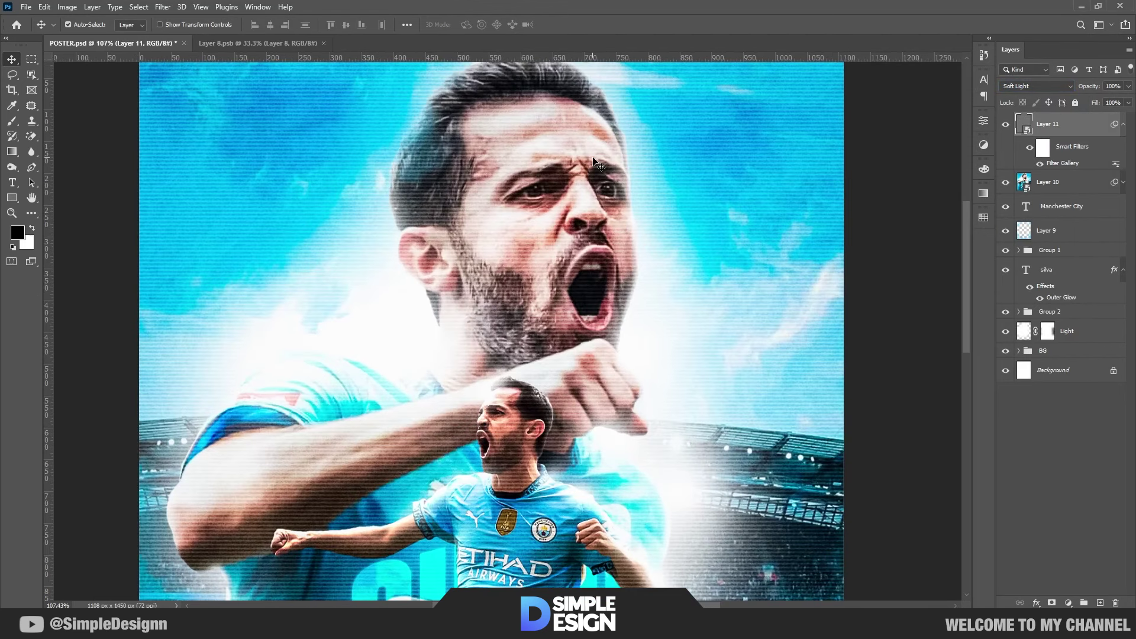
click(162, 7)
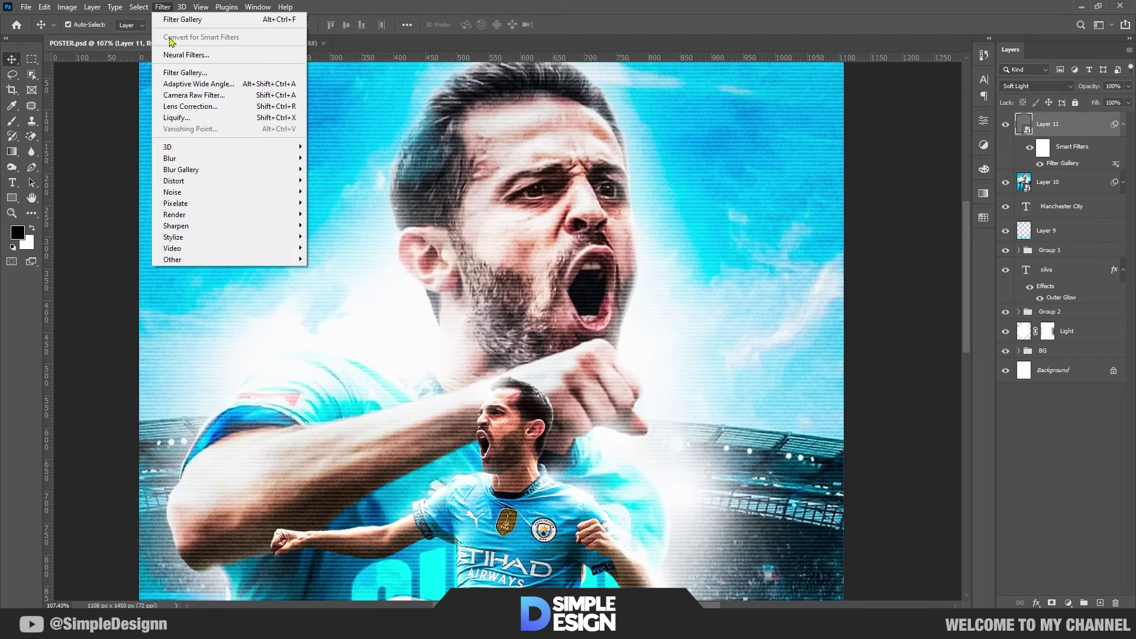
mouse_move(174, 180)
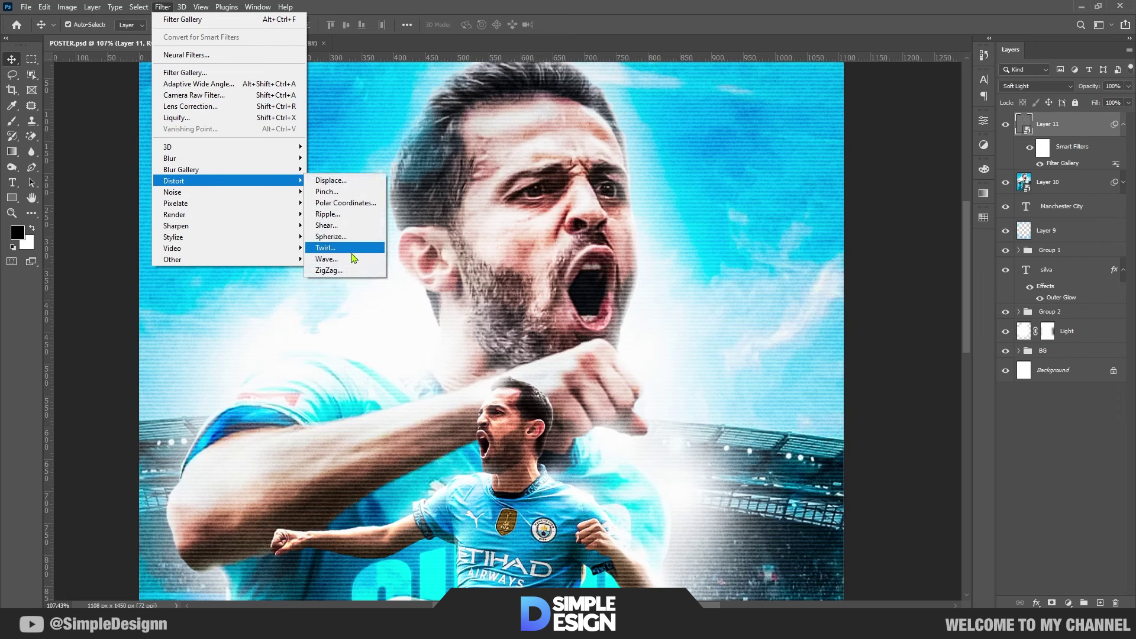
click(354, 251)
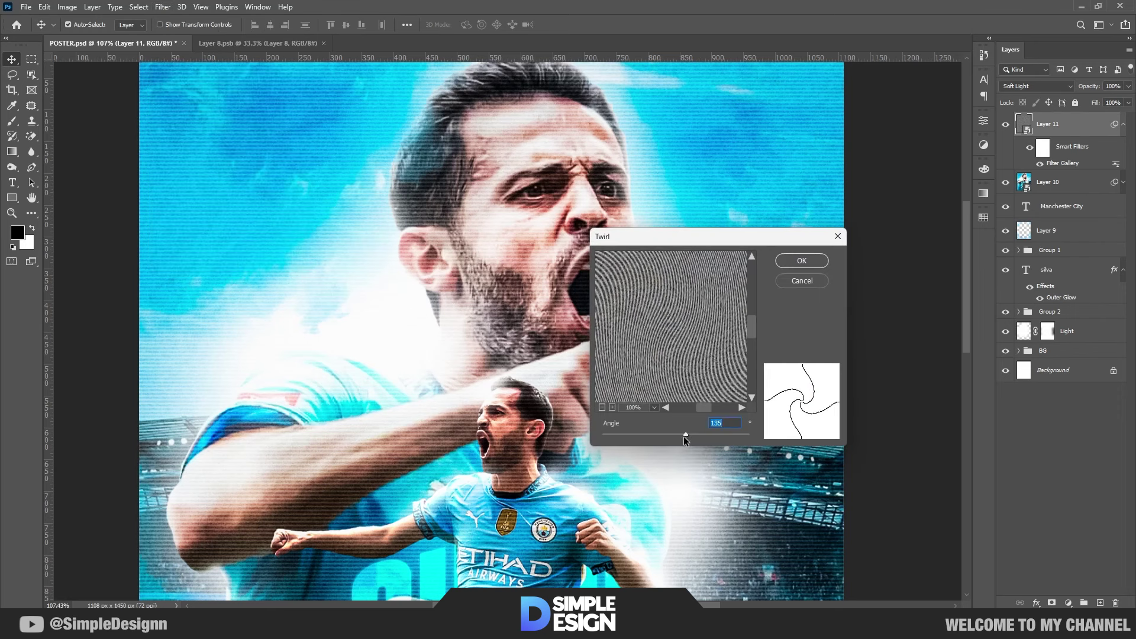
drag(691, 438, 688, 435)
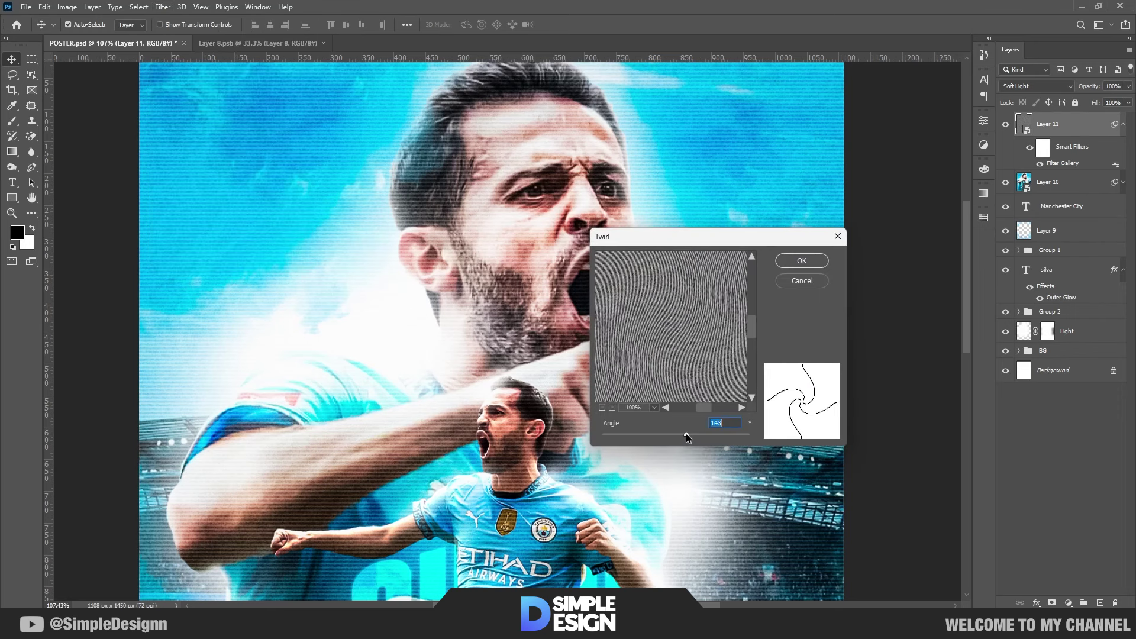
click(821, 261)
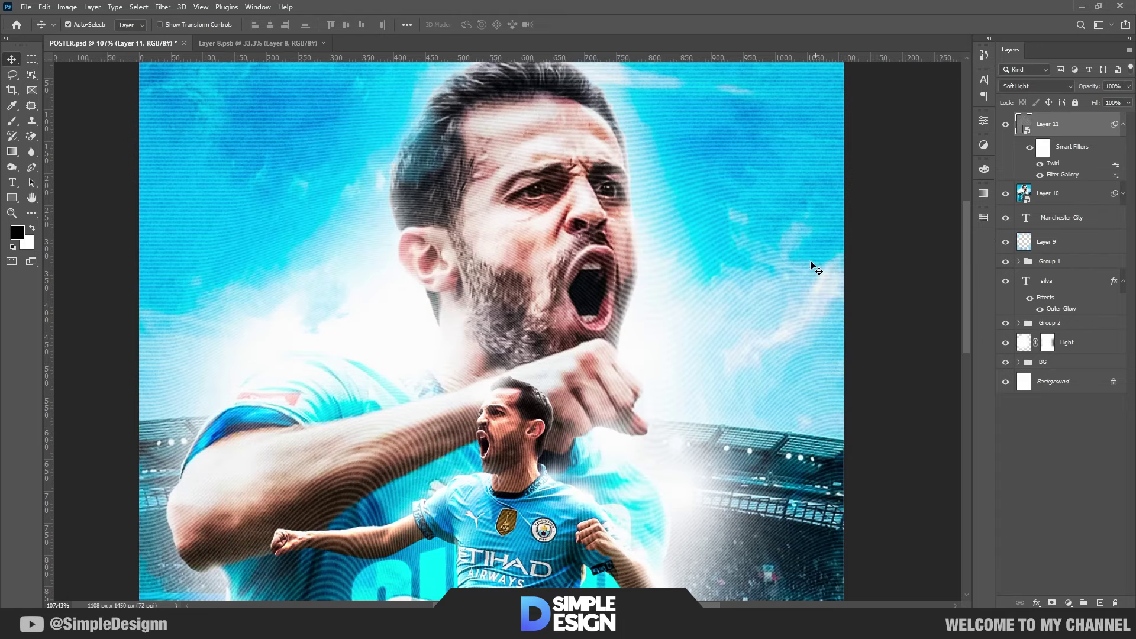
Lower the texture layer Layer 11's opacity to 64%
scroll(608, 299, up, 2)
scroll(608, 299, up, 2)
scroll(608, 299, down, 5)
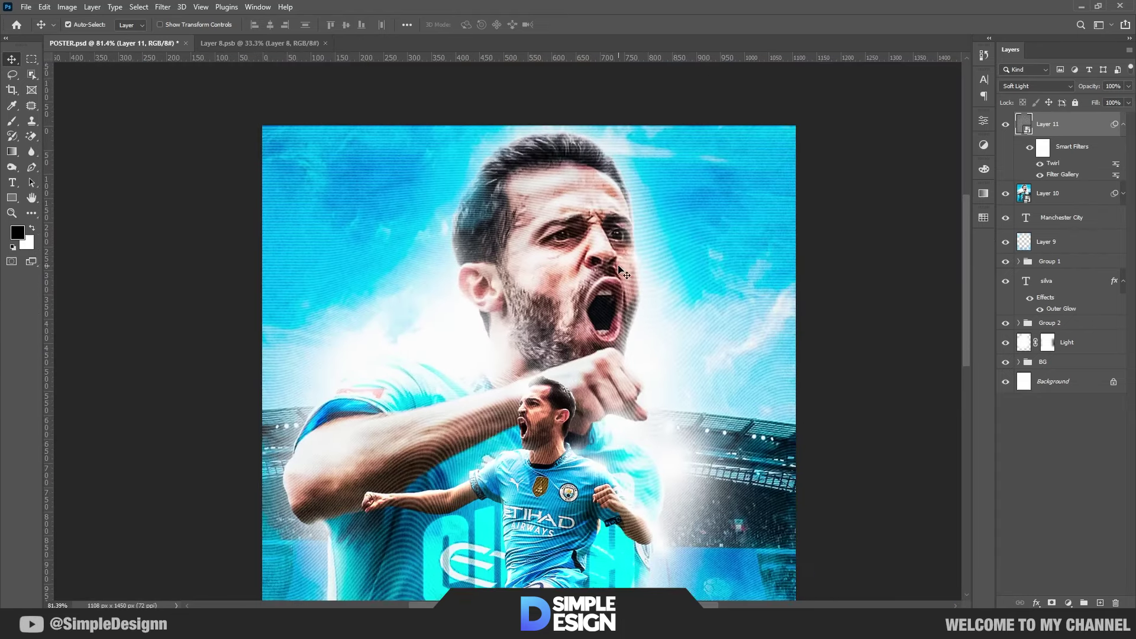
scroll(553, 422, down, 2)
scroll(554, 422, up, 2)
scroll(554, 422, up, 2)
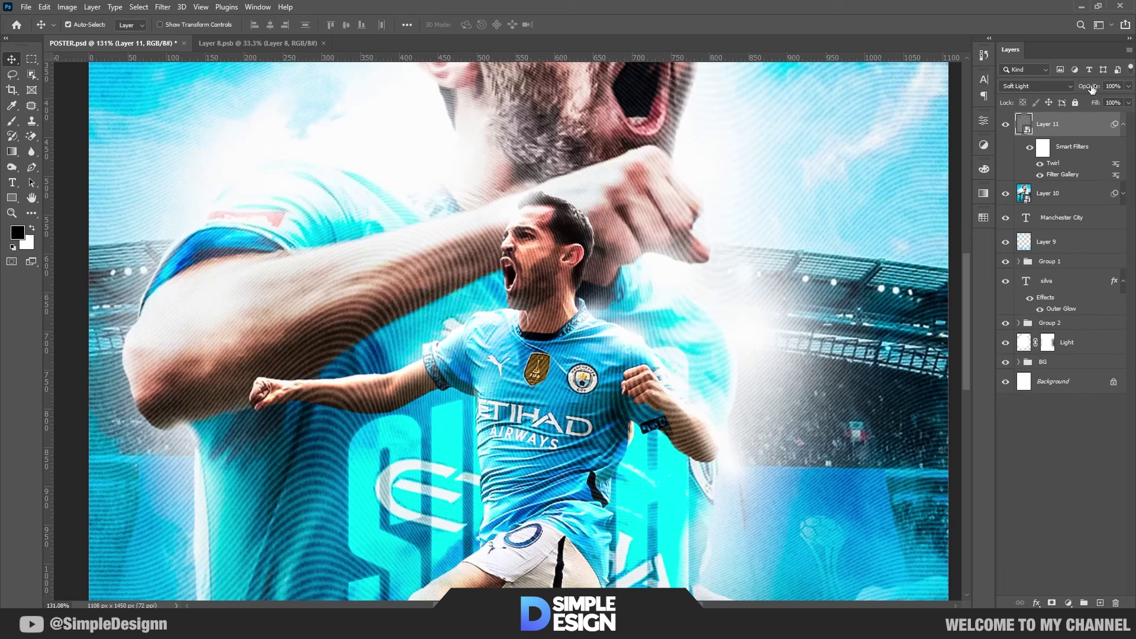
drag(1092, 87, 1076, 89)
scroll(508, 332, up, 2)
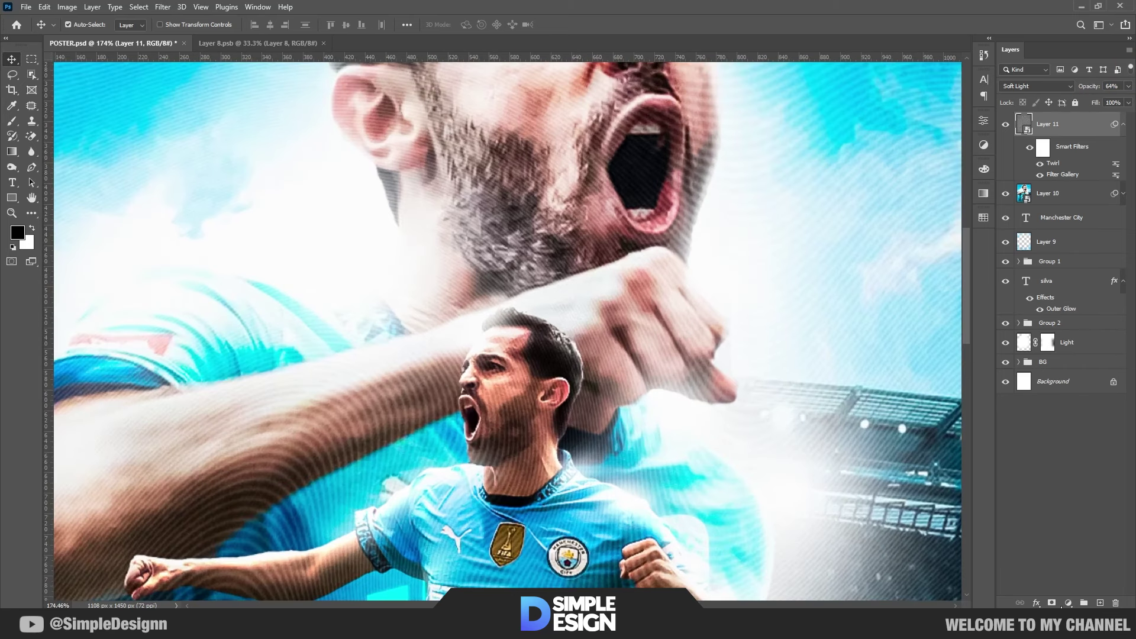
click(1068, 603)
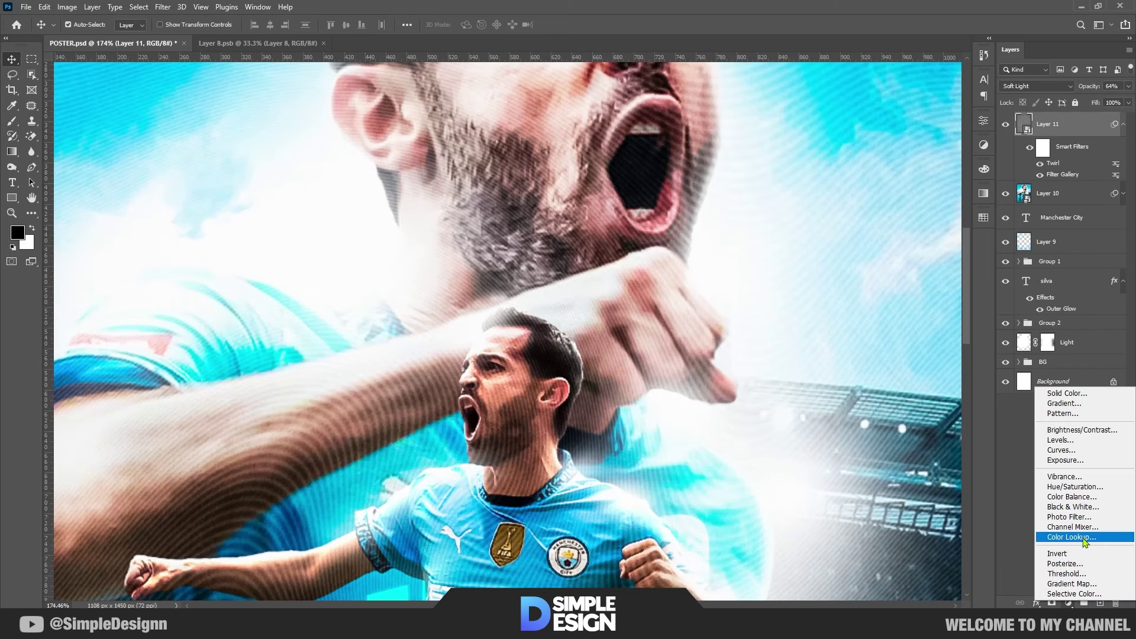
Add a Levels adjustment layer and raise its black input to darken the shadows
click(1061, 440)
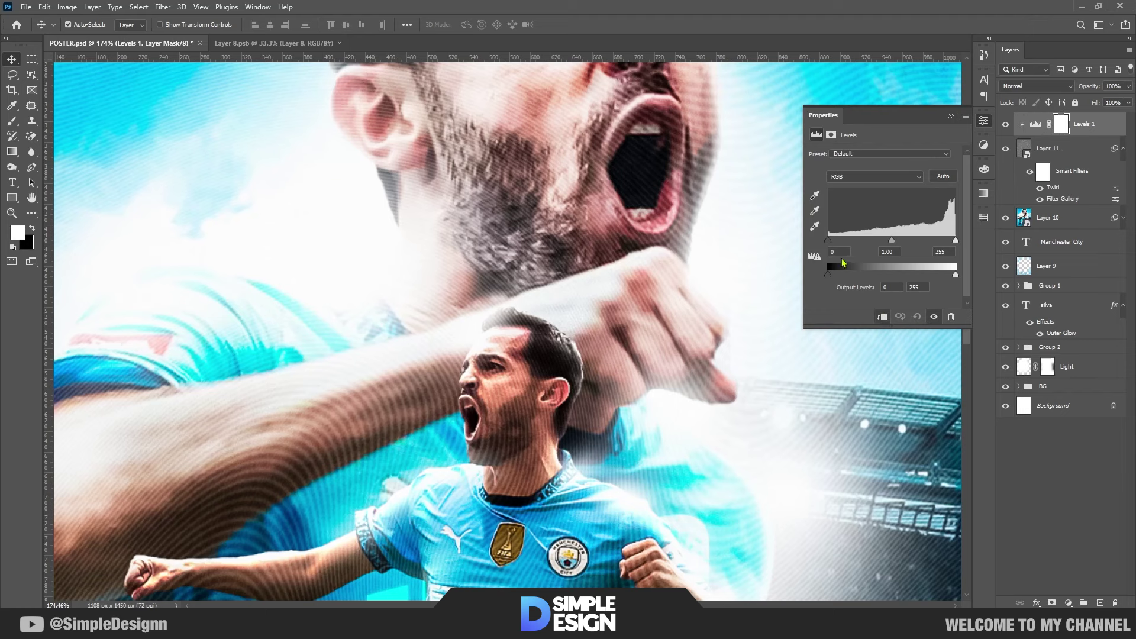
drag(828, 240, 847, 242)
click(951, 116)
scroll(539, 286, down, 5)
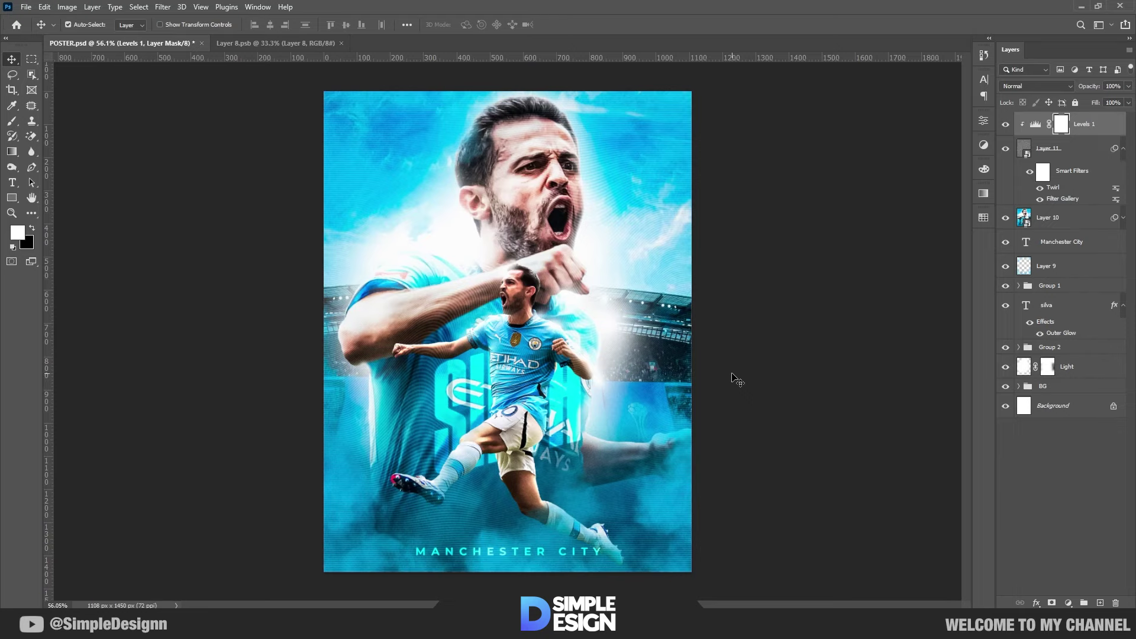
scroll(444, 382, up, 5)
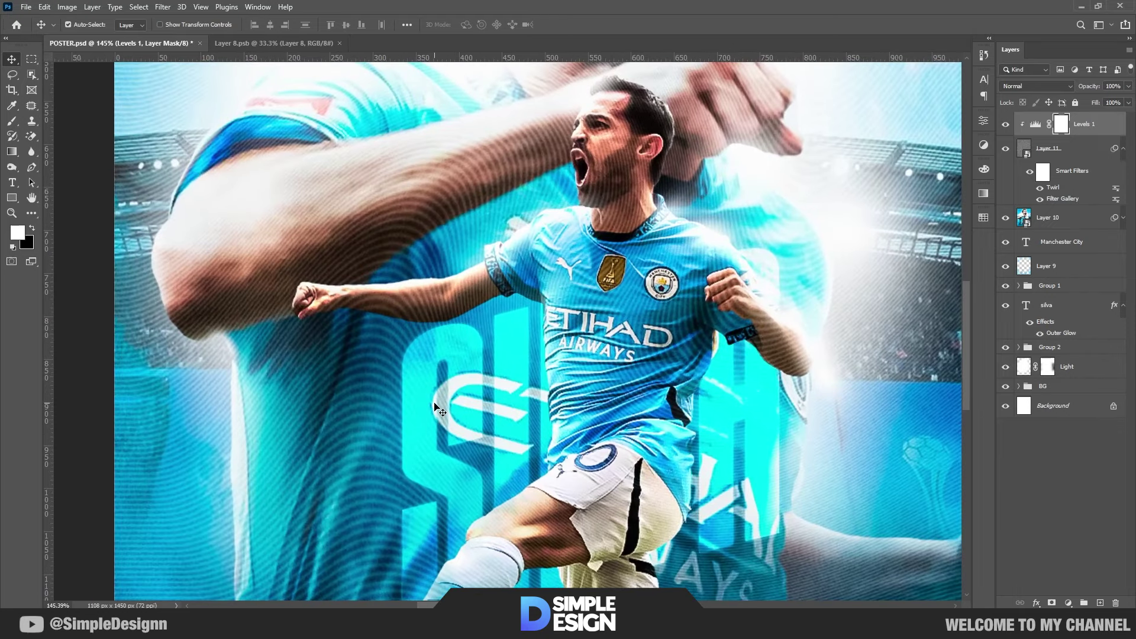
scroll(516, 343, down, 2)
scroll(448, 353, down, 3)
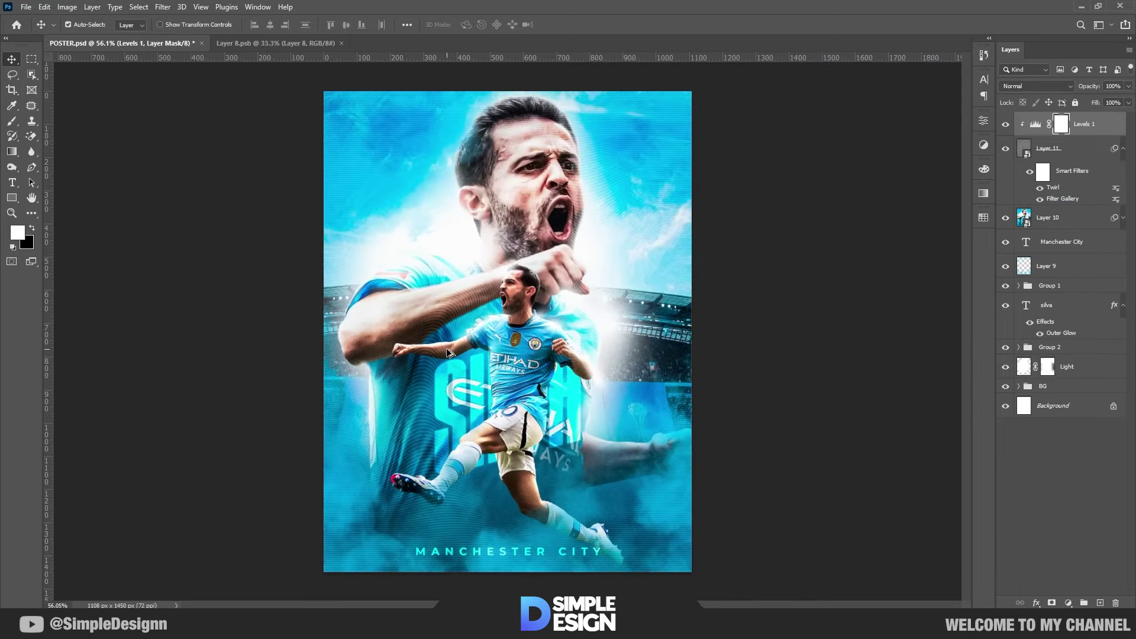
Compare the texture on and off, then fine-tune Layer 11's opacity lower
click(1006, 149)
click(1073, 152)
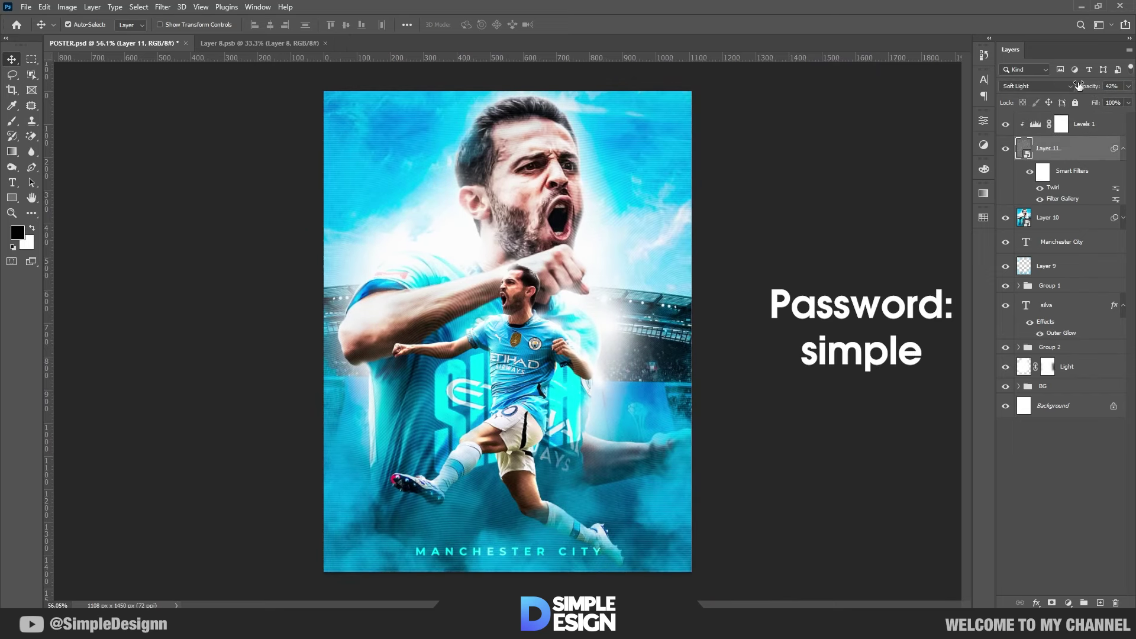
scroll(486, 300, up, 2)
scroll(486, 300, up, 3)
drag(1094, 87, 1080, 87)
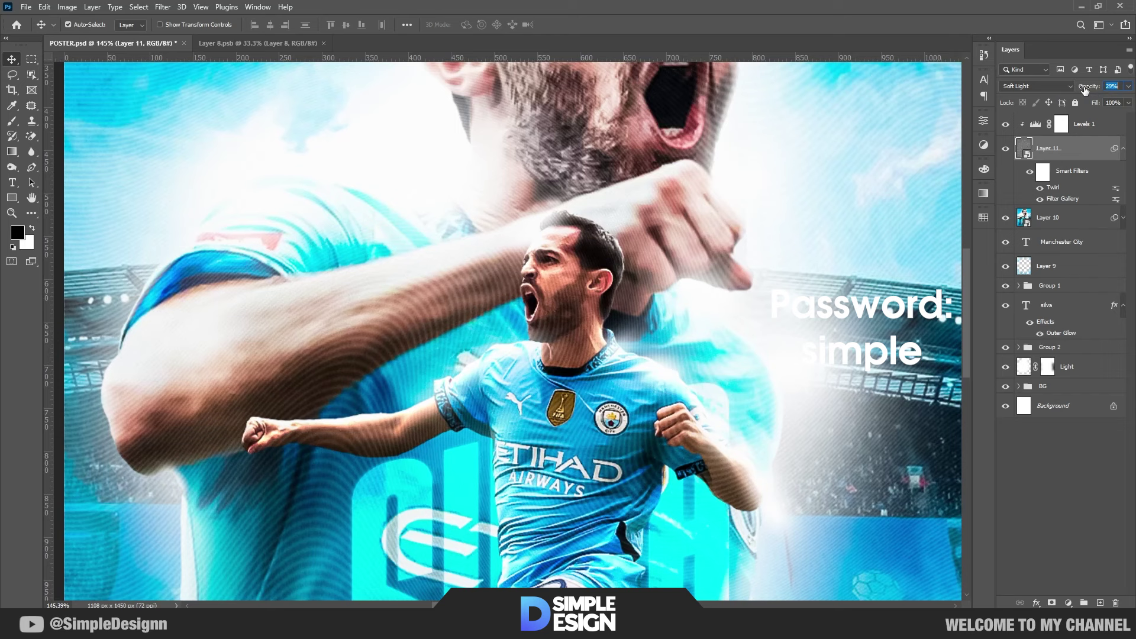
scroll(756, 188, down, 3)
scroll(755, 188, down, 2)
scroll(756, 188, up, 5)
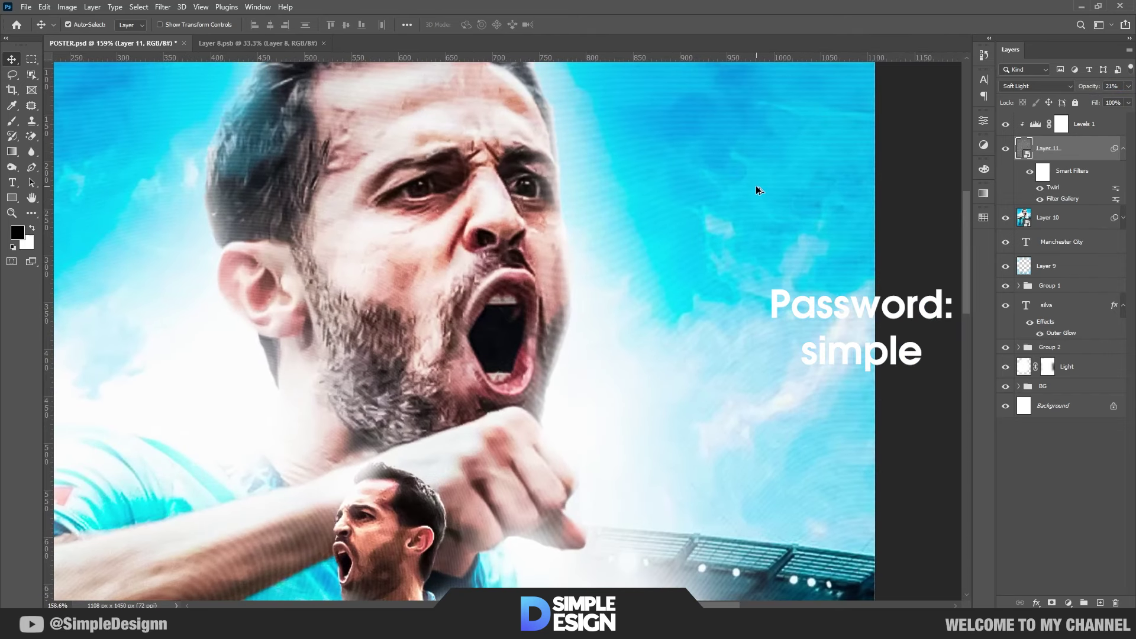
drag(1089, 87, 1099, 87)
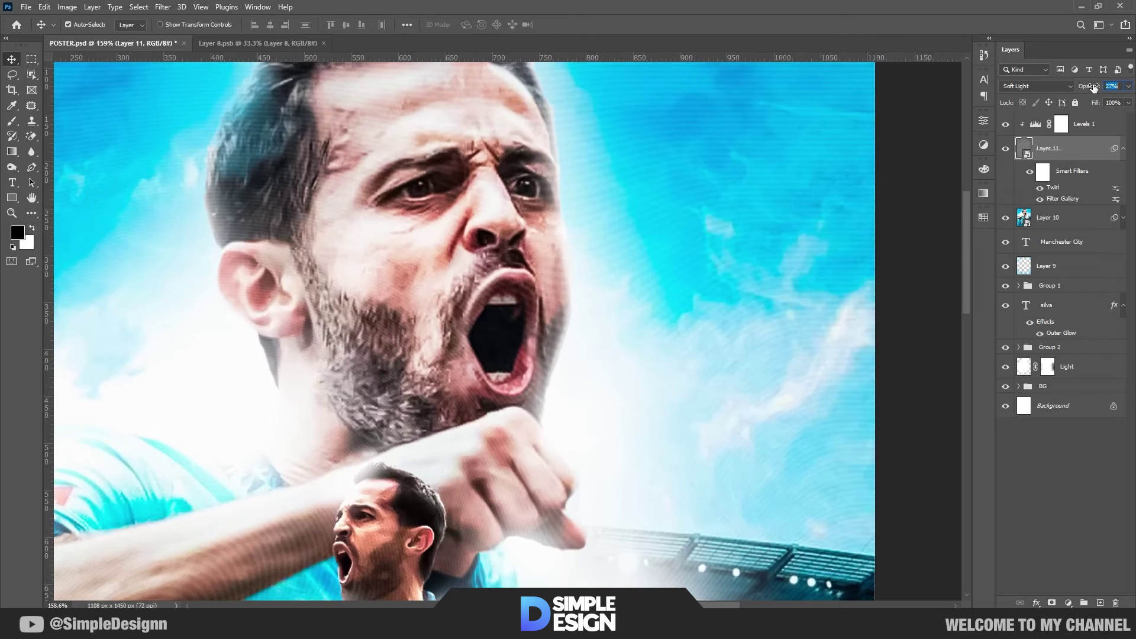
Readjust the Levels black input to 194 and fit the whole poster in view
double_click(1035, 124)
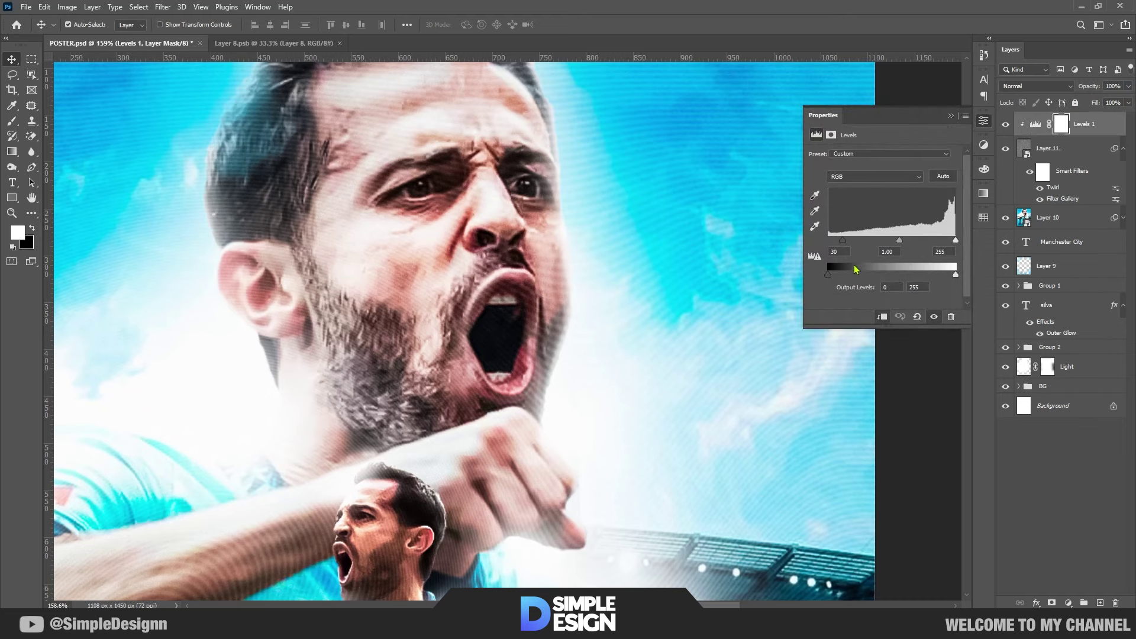
drag(846, 243, 842, 251)
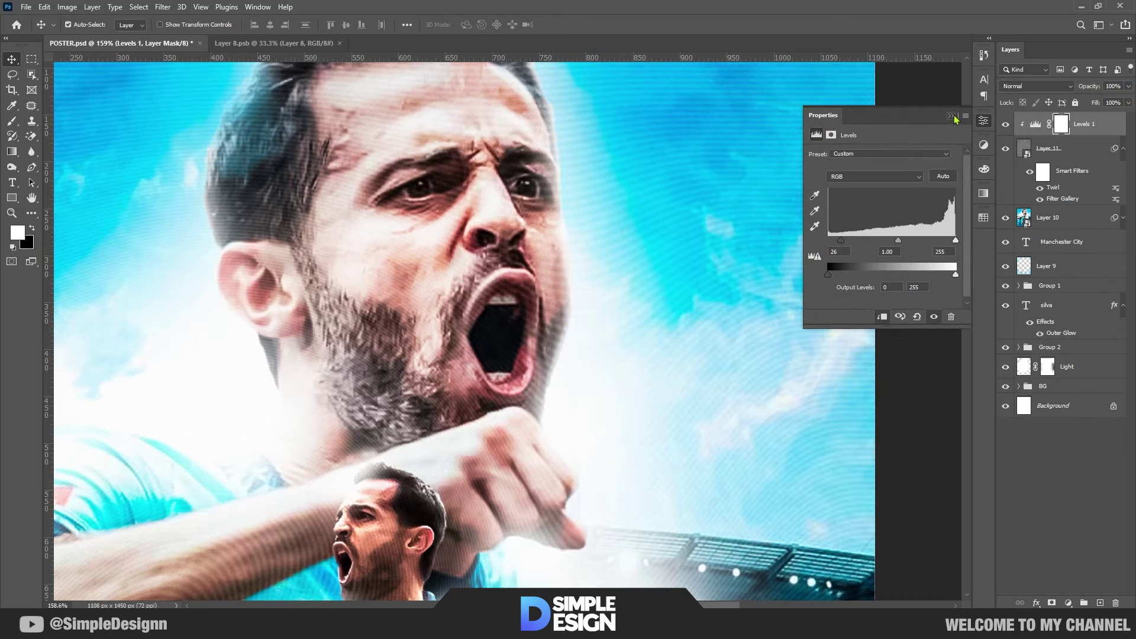
click(951, 116)
key(ctrl+0)
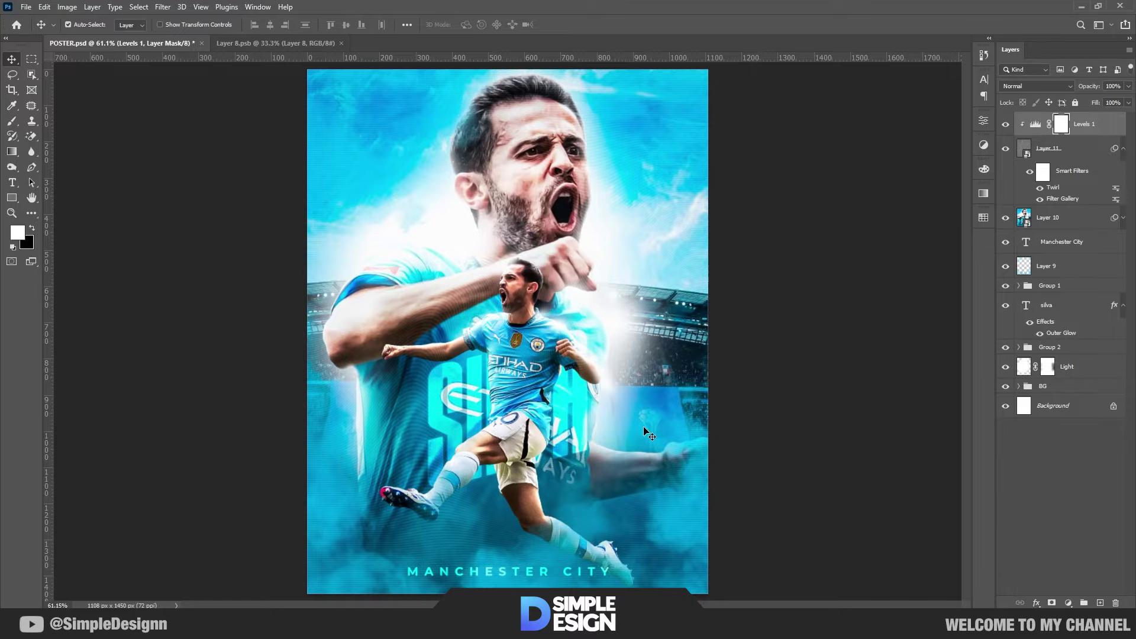
scroll(645, 432, up, 5)
scroll(489, 445, down, 6)
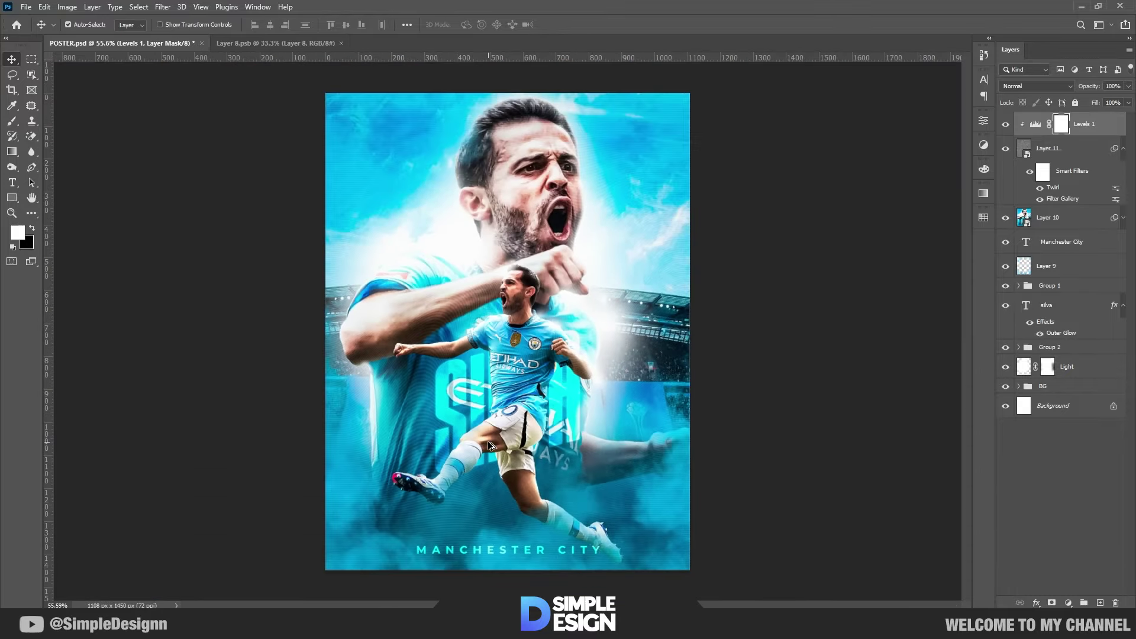